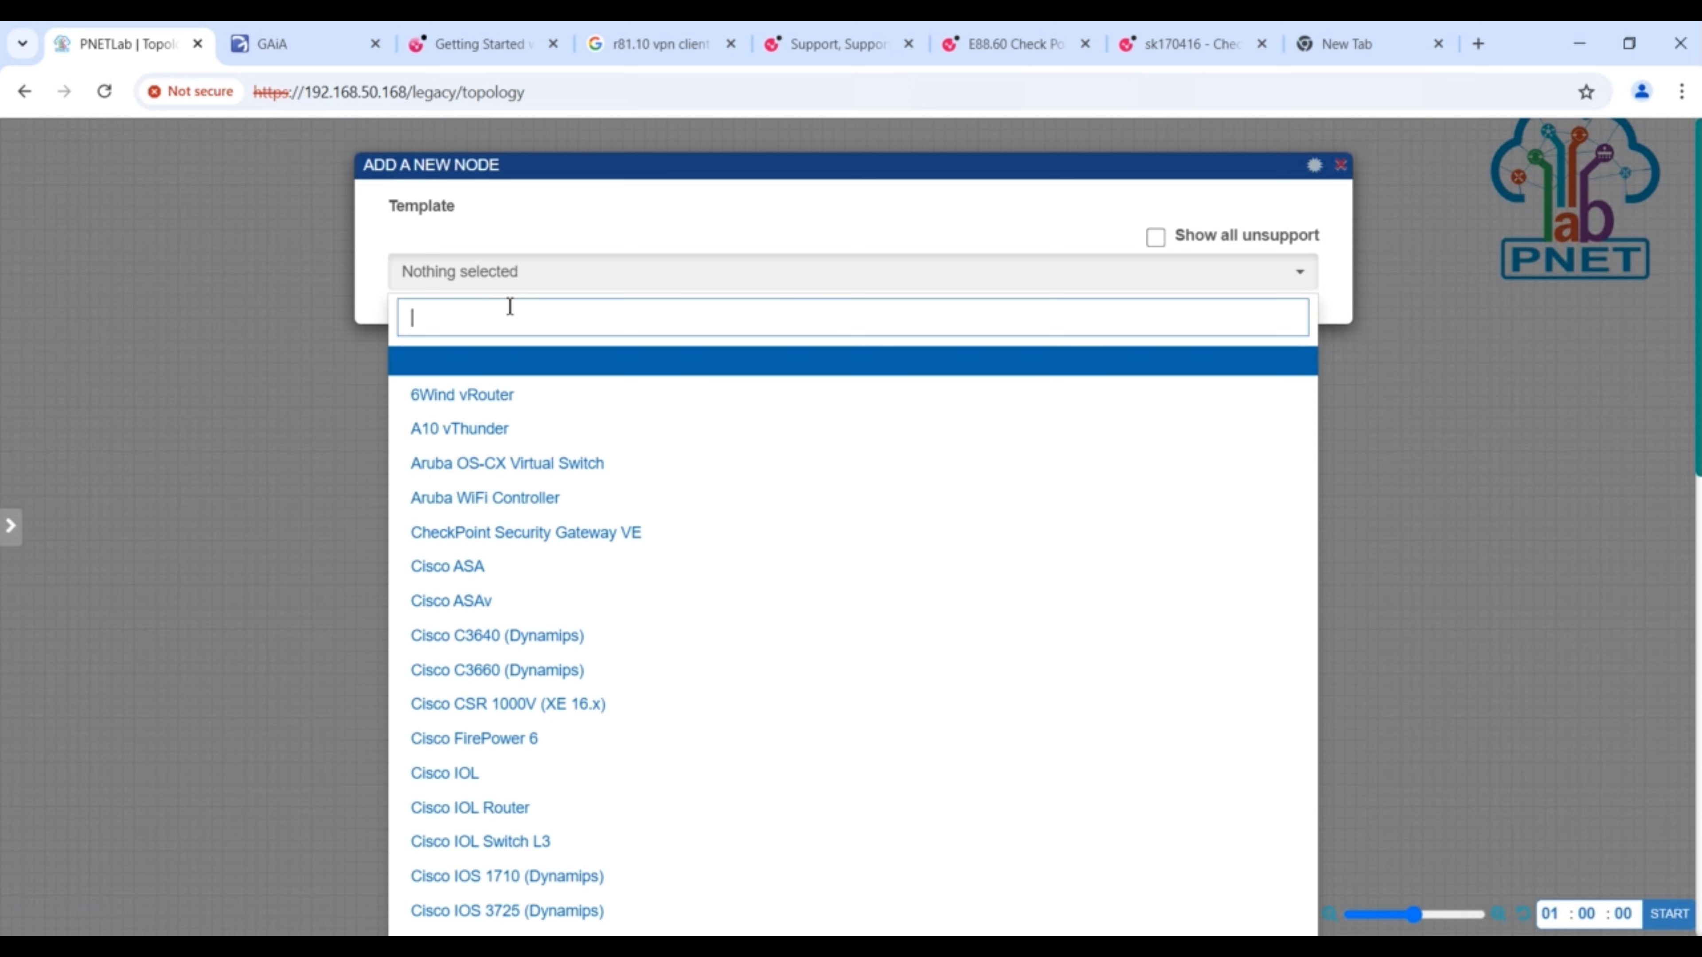
text(iol)
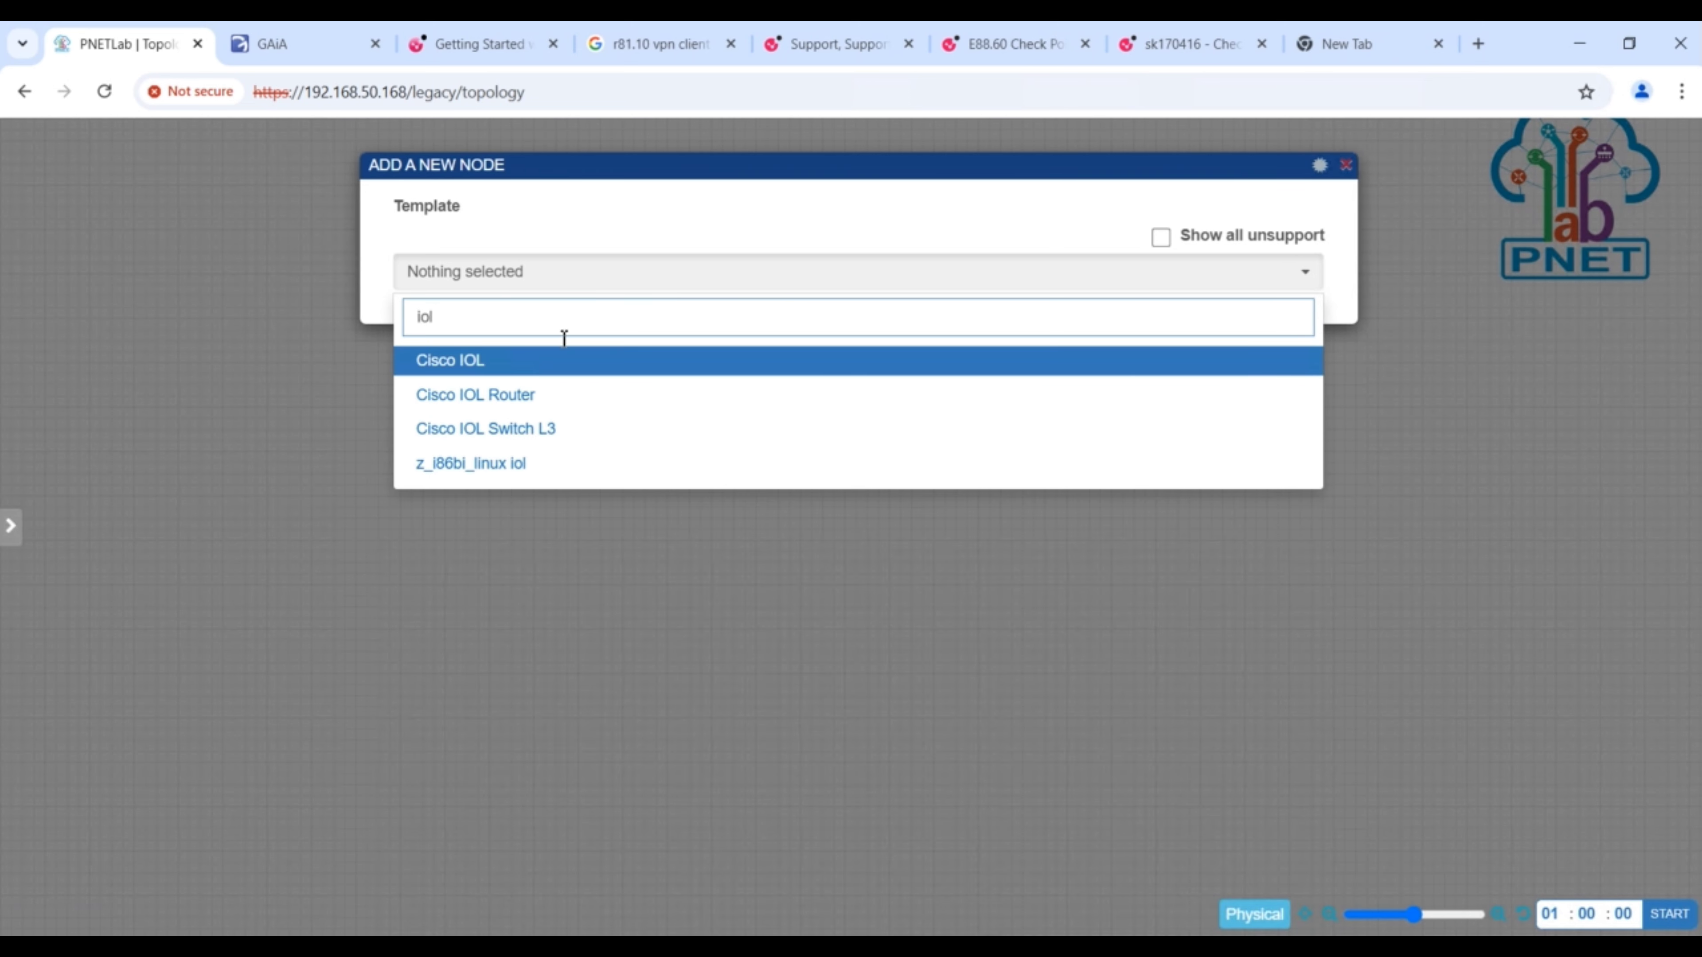
key(BackSpace)
key(BackSpace)
key(BackSpace)
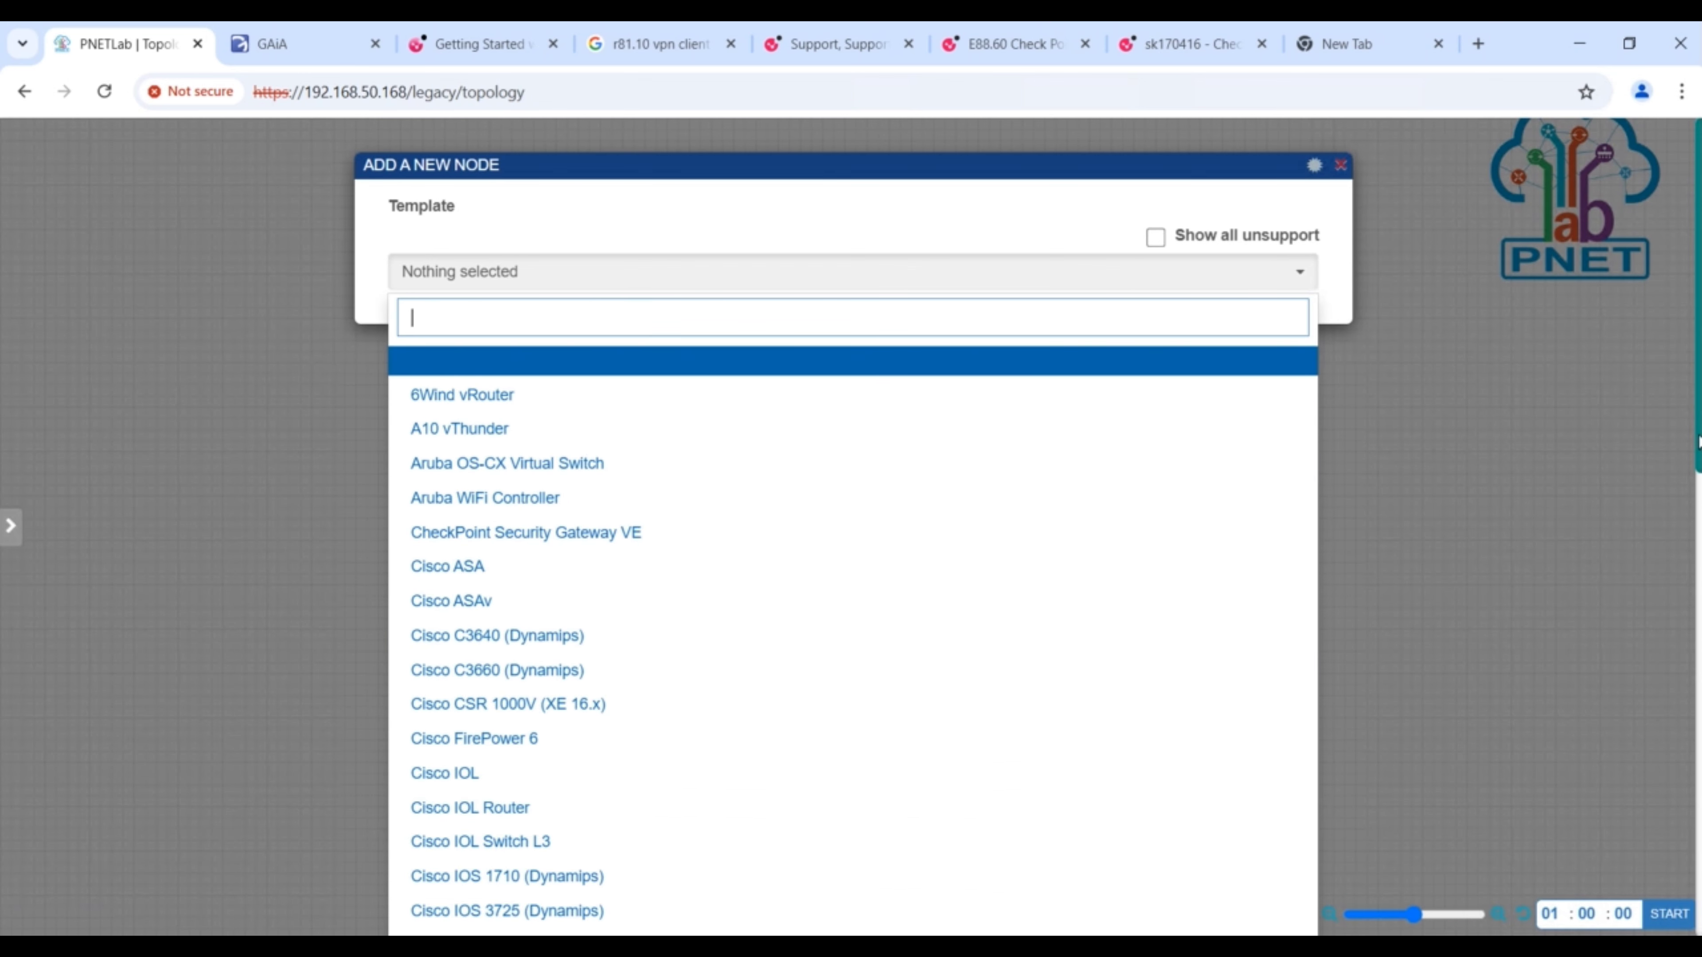
- Add two router nodes from the Cisco vIOS Router template, using the vios-router image
scroll(851, 530, down, 4)
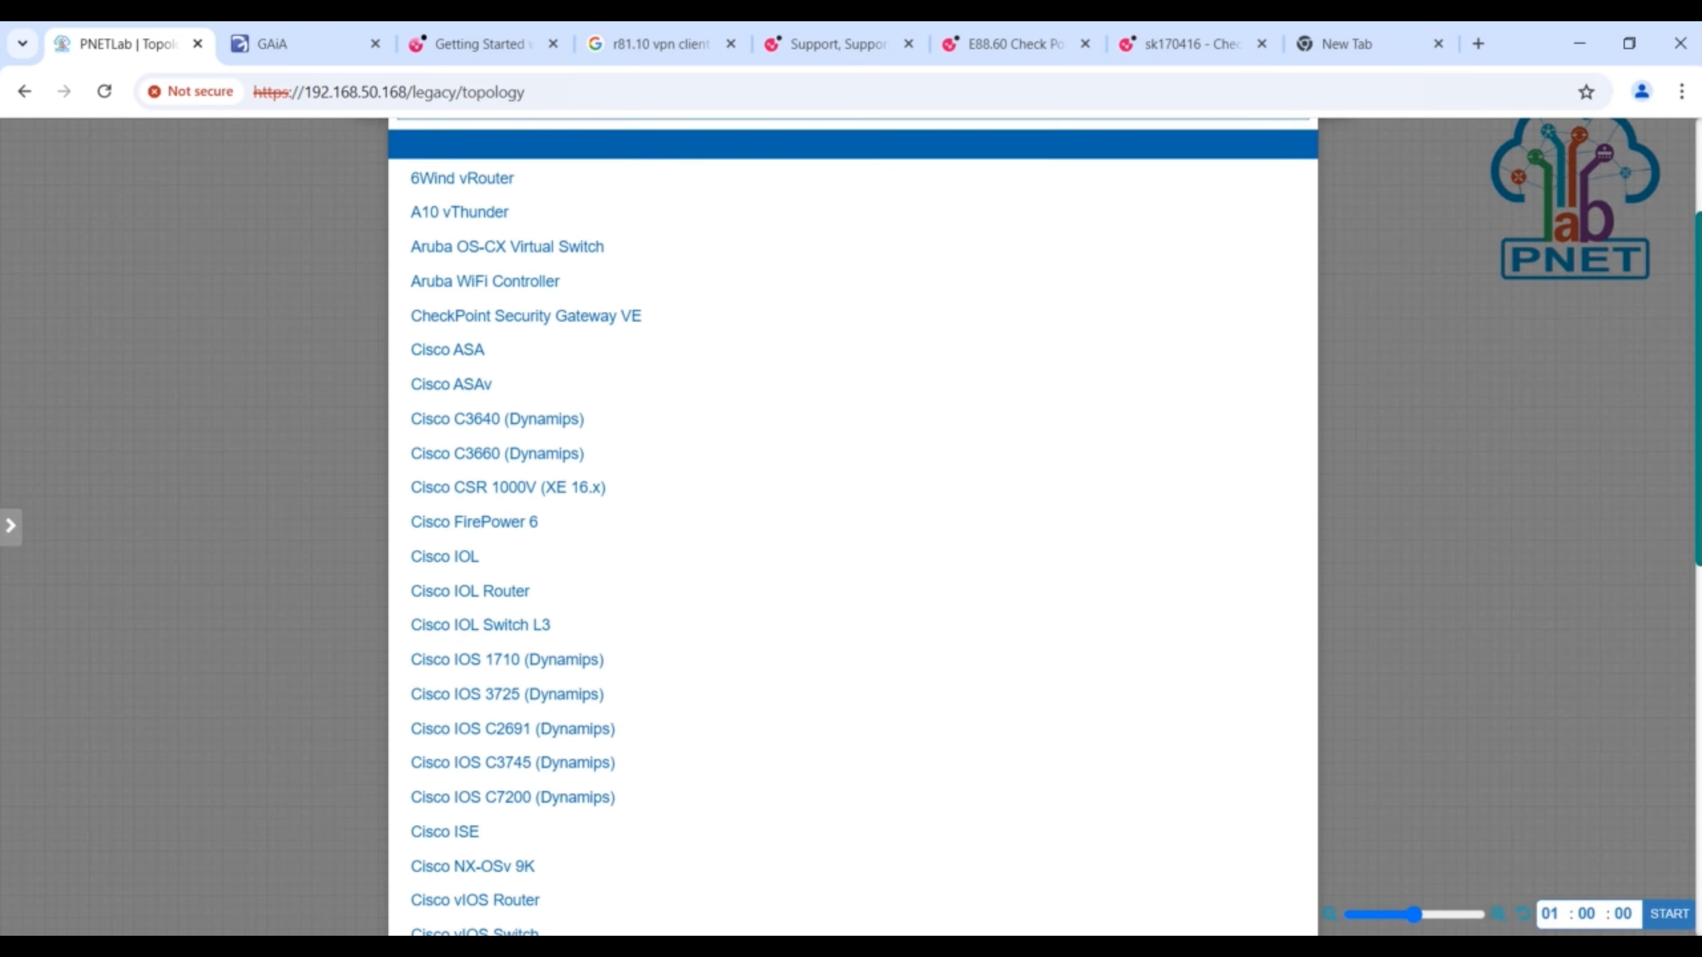
scroll(759, 760, down, 2)
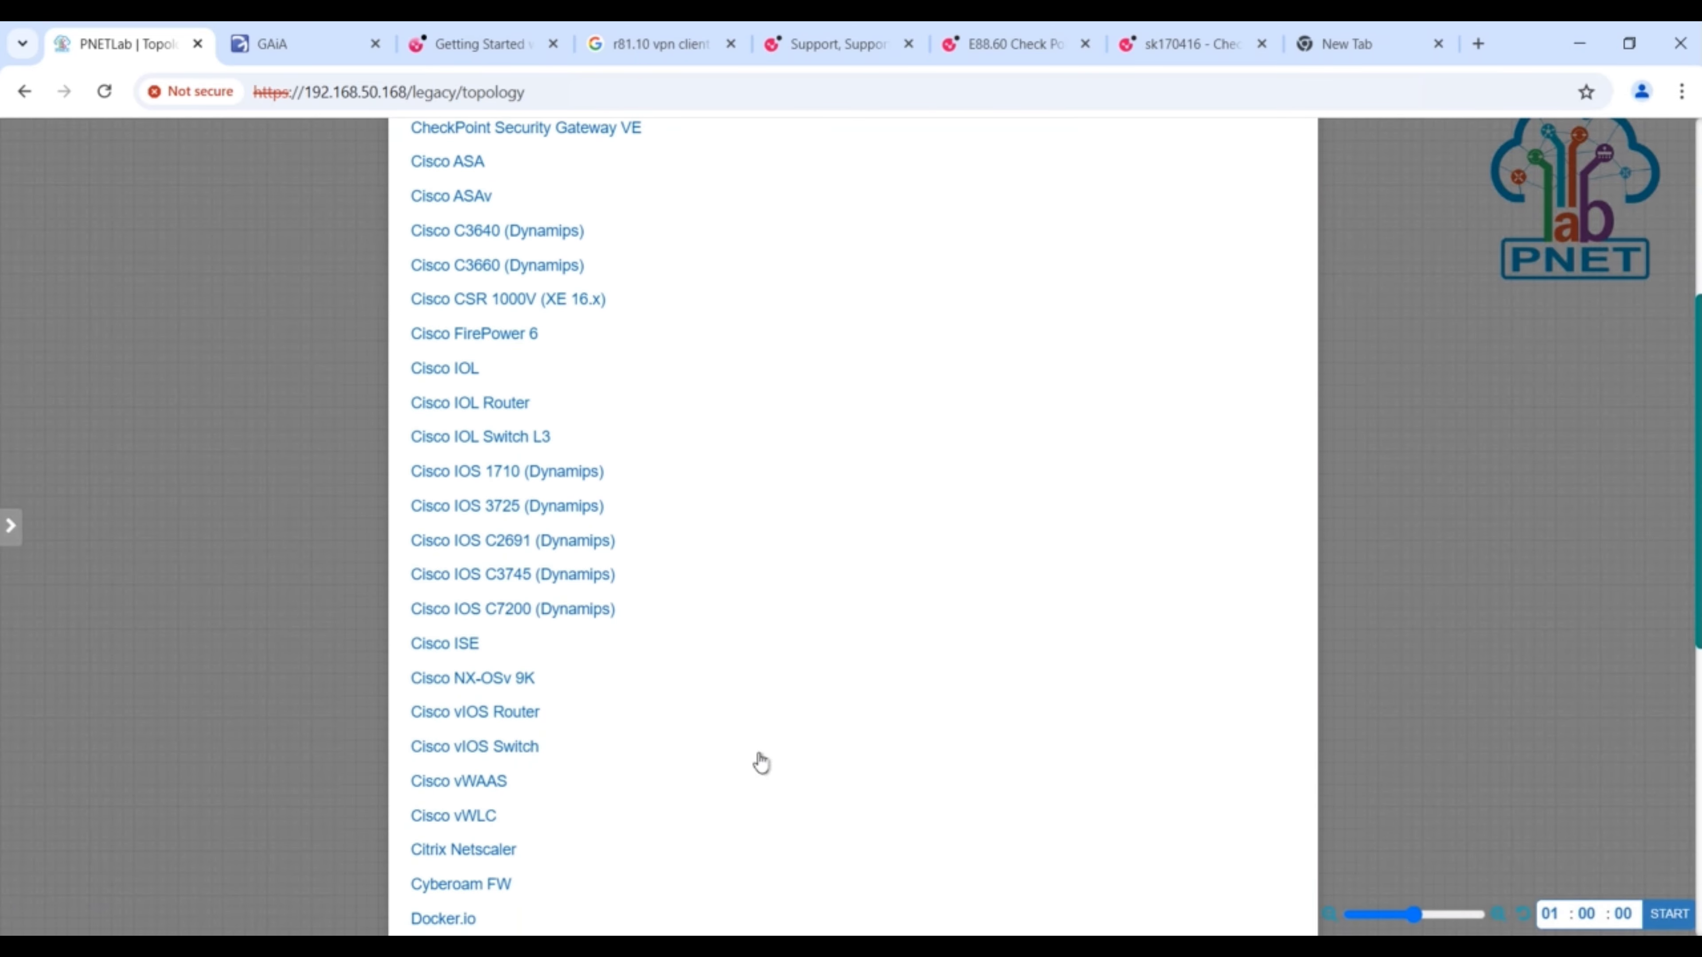
click(513, 715)
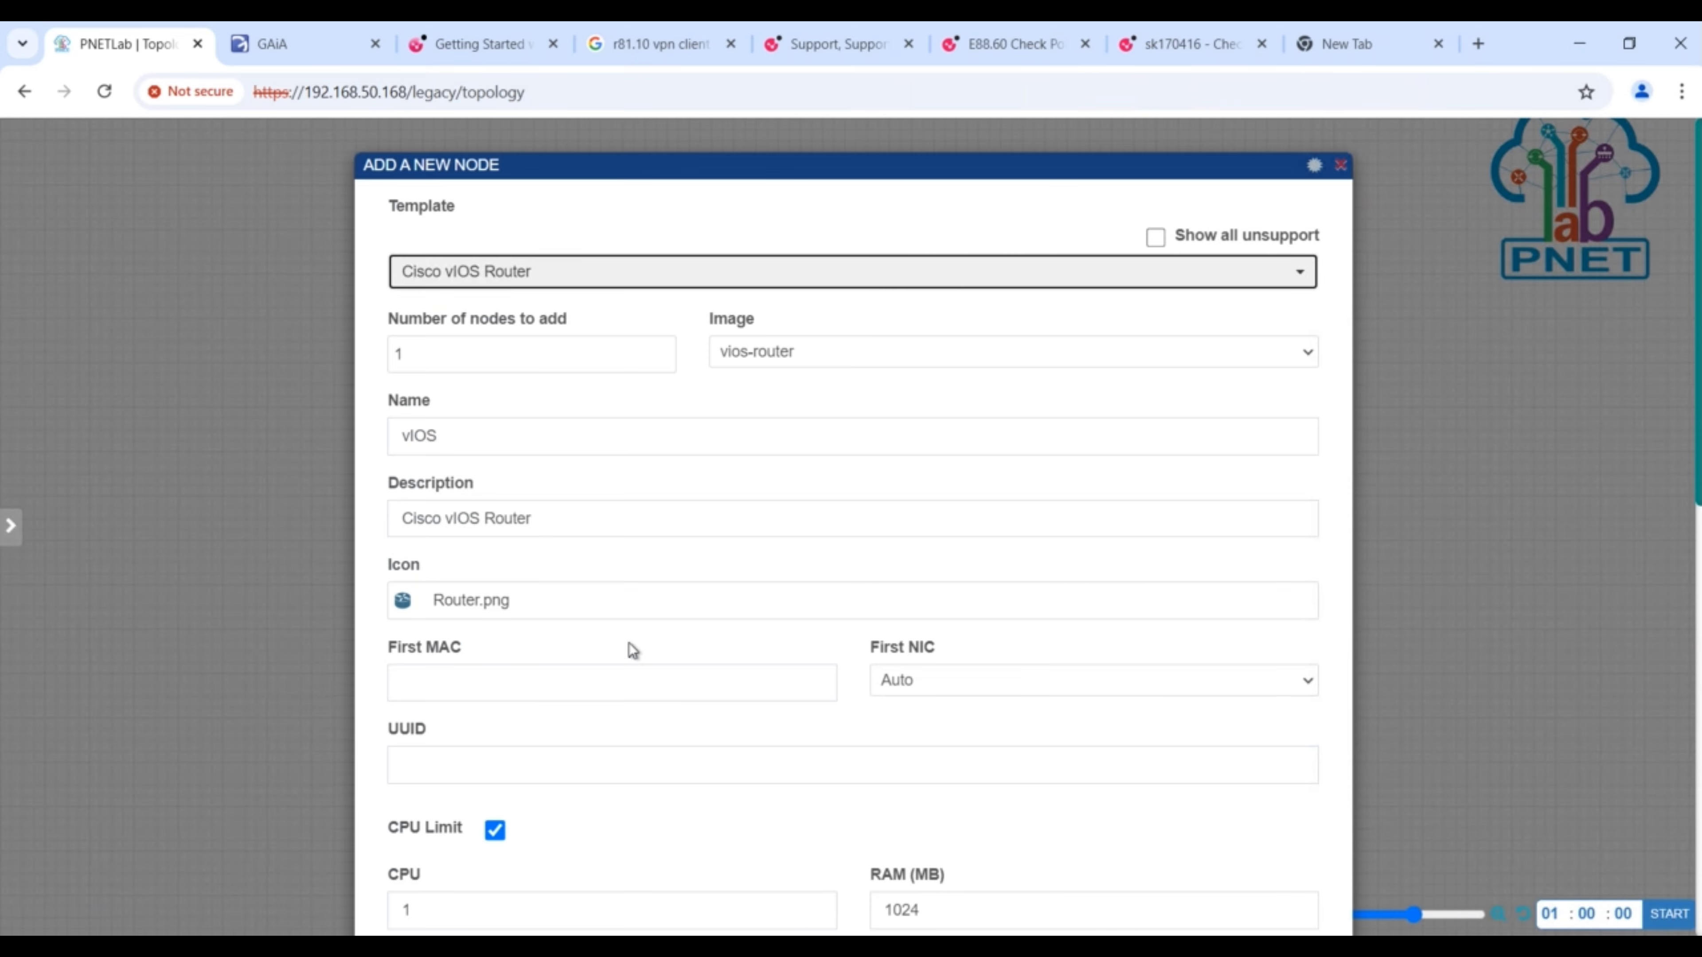
click(453, 369)
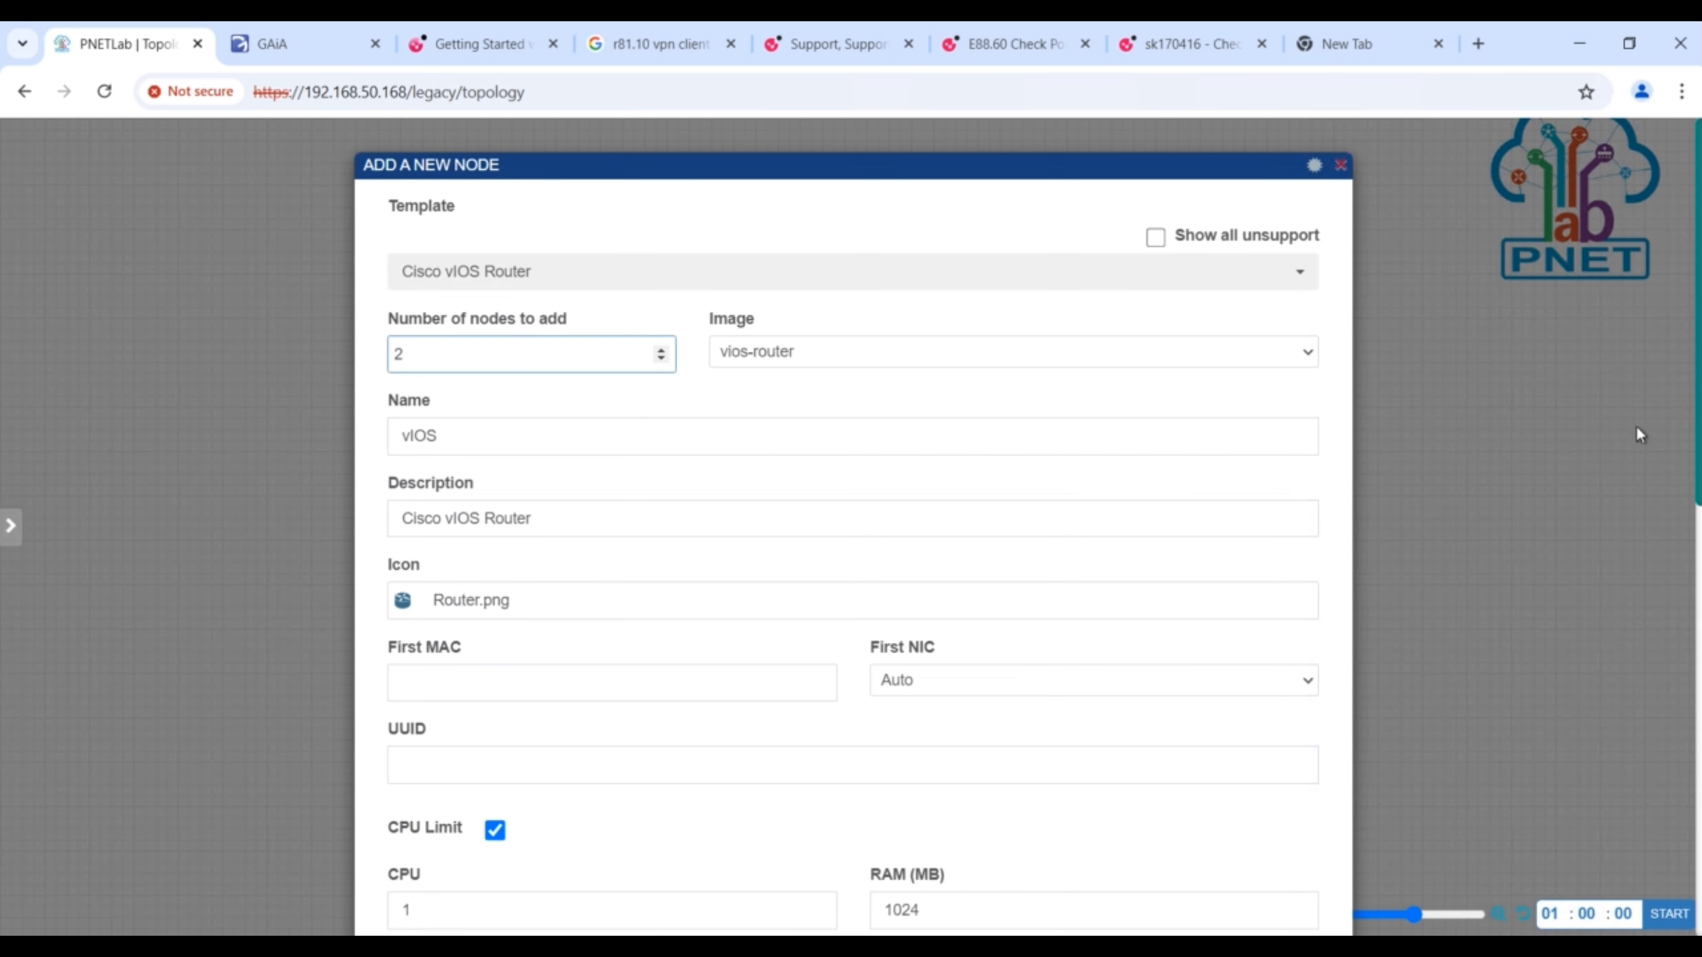
scroll(1699, 521, down, 10)
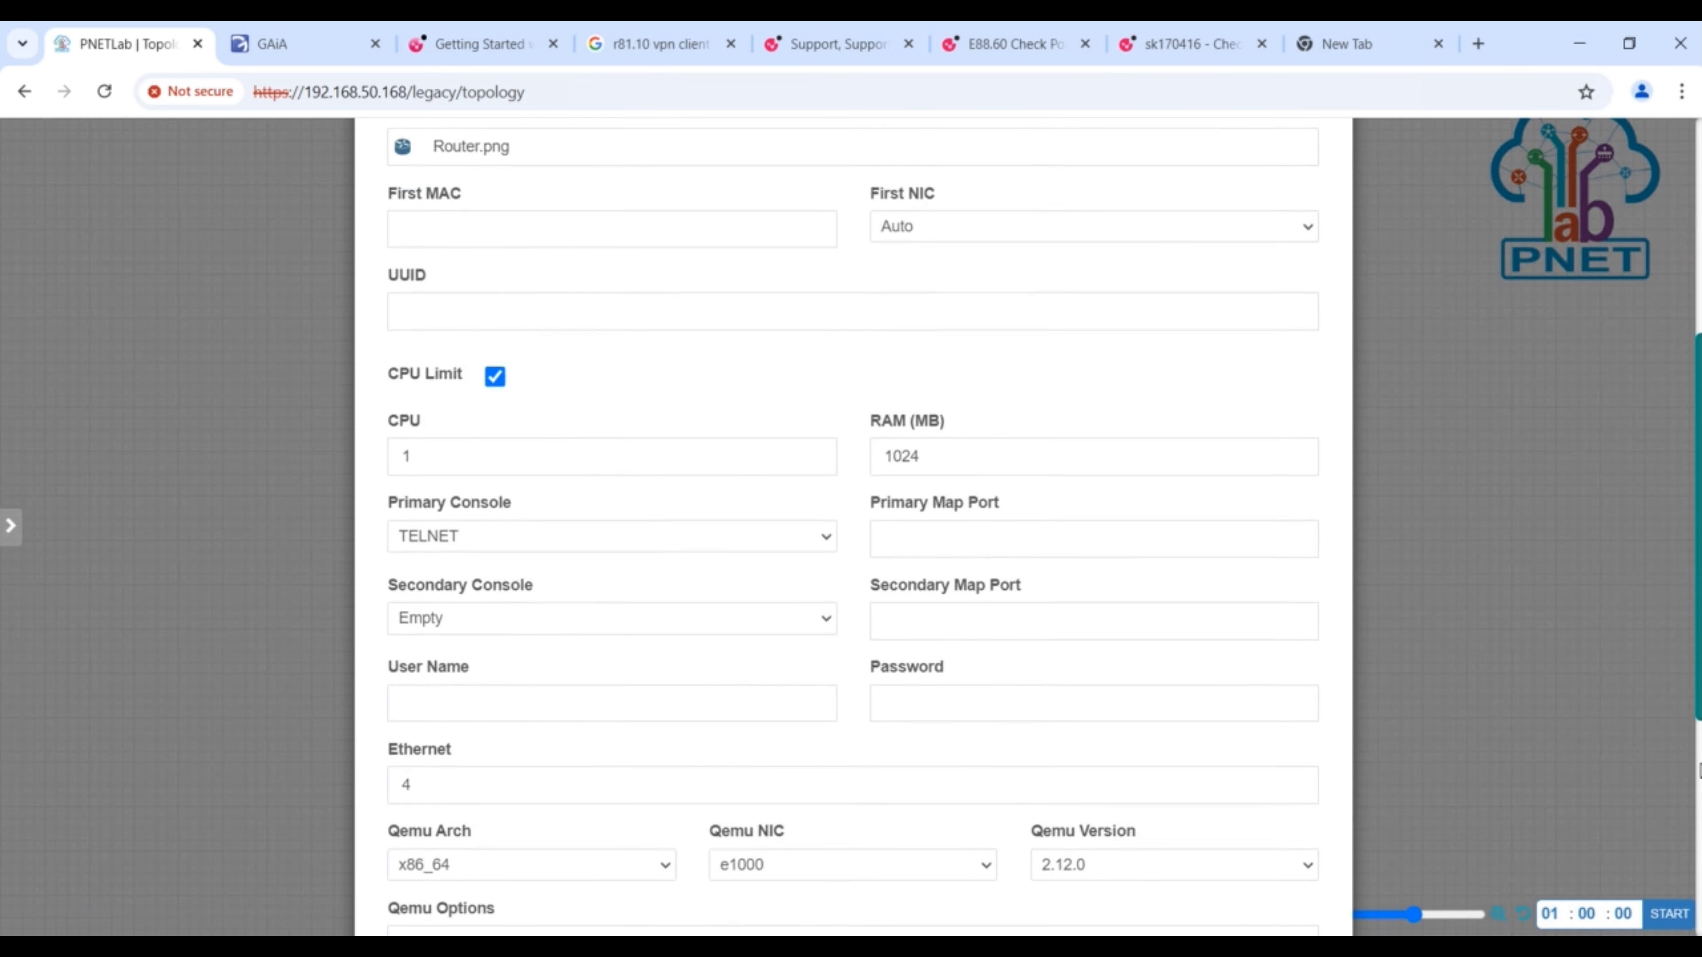
scroll(1357, 817, down, 2)
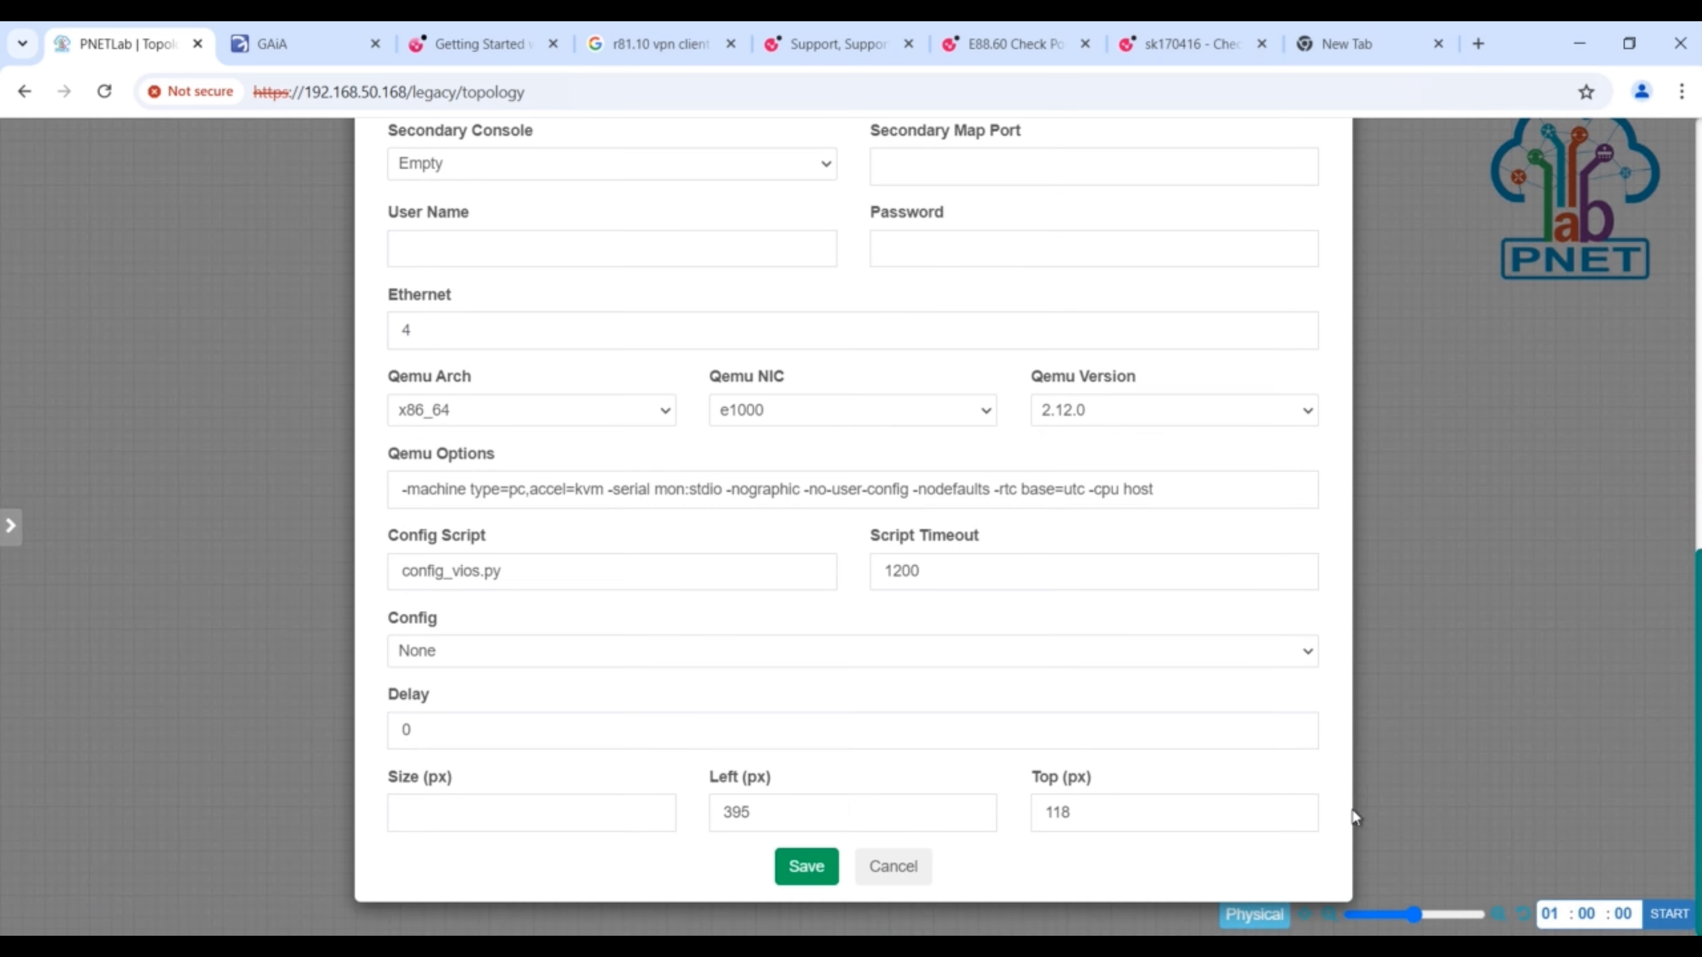
click(805, 869)
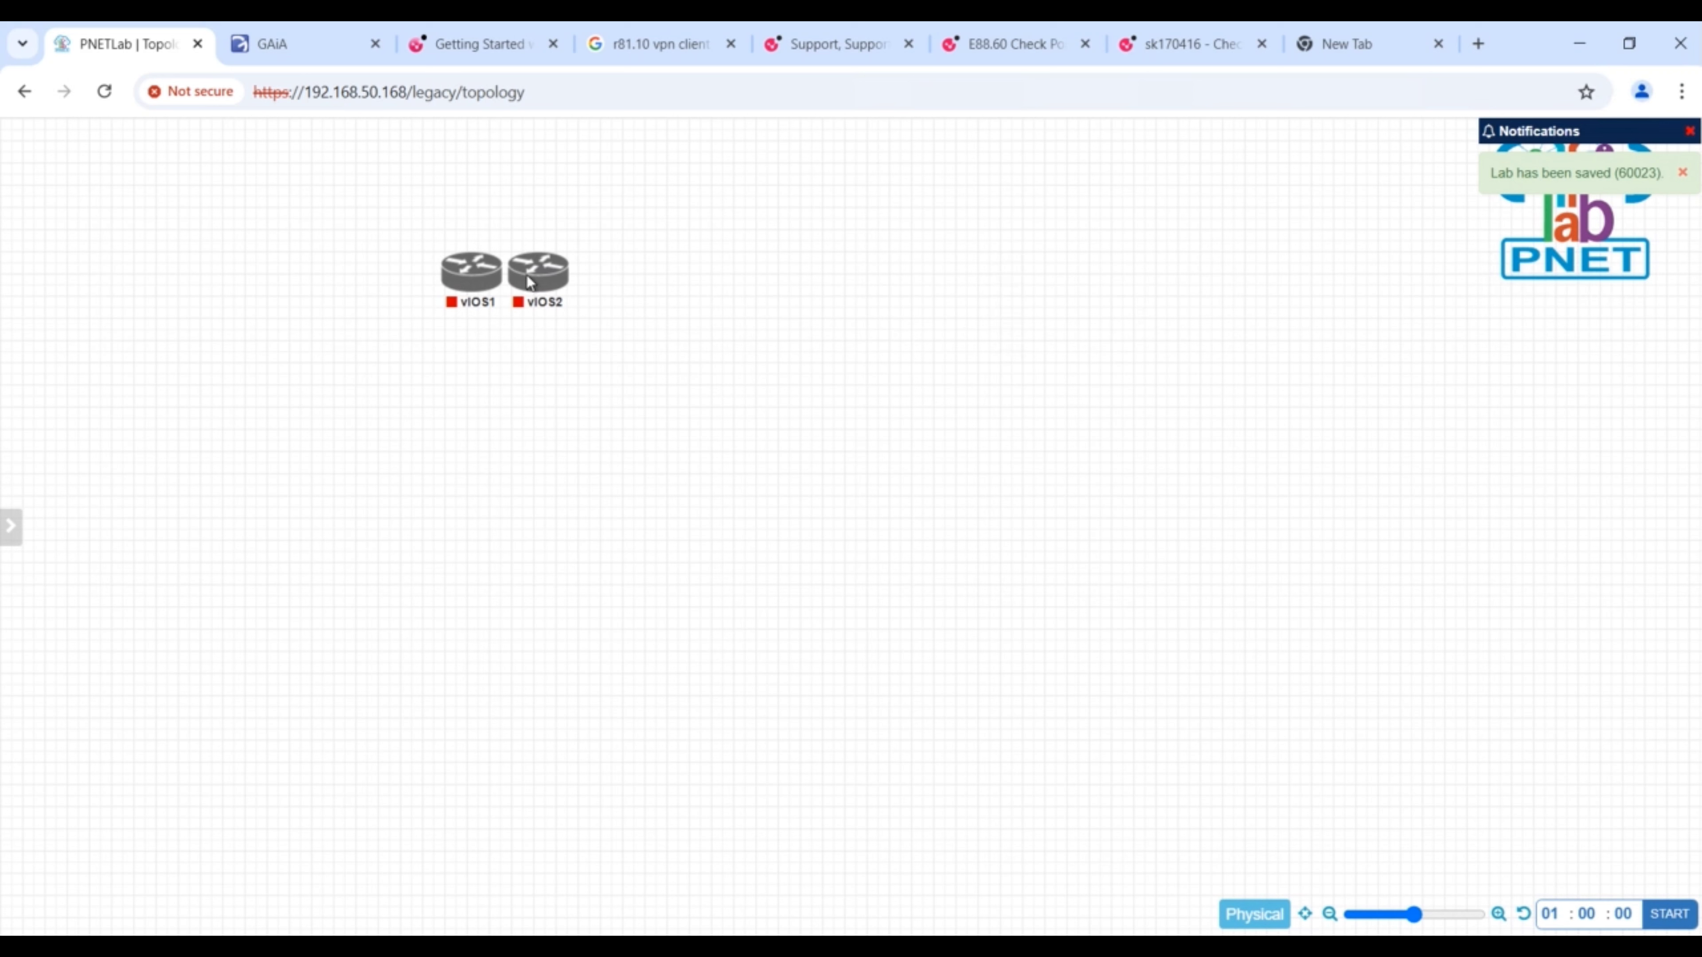
- Move router vIOS2 well to the right of vIOS1, at roughly the same height
drag(525, 274, 882, 314)
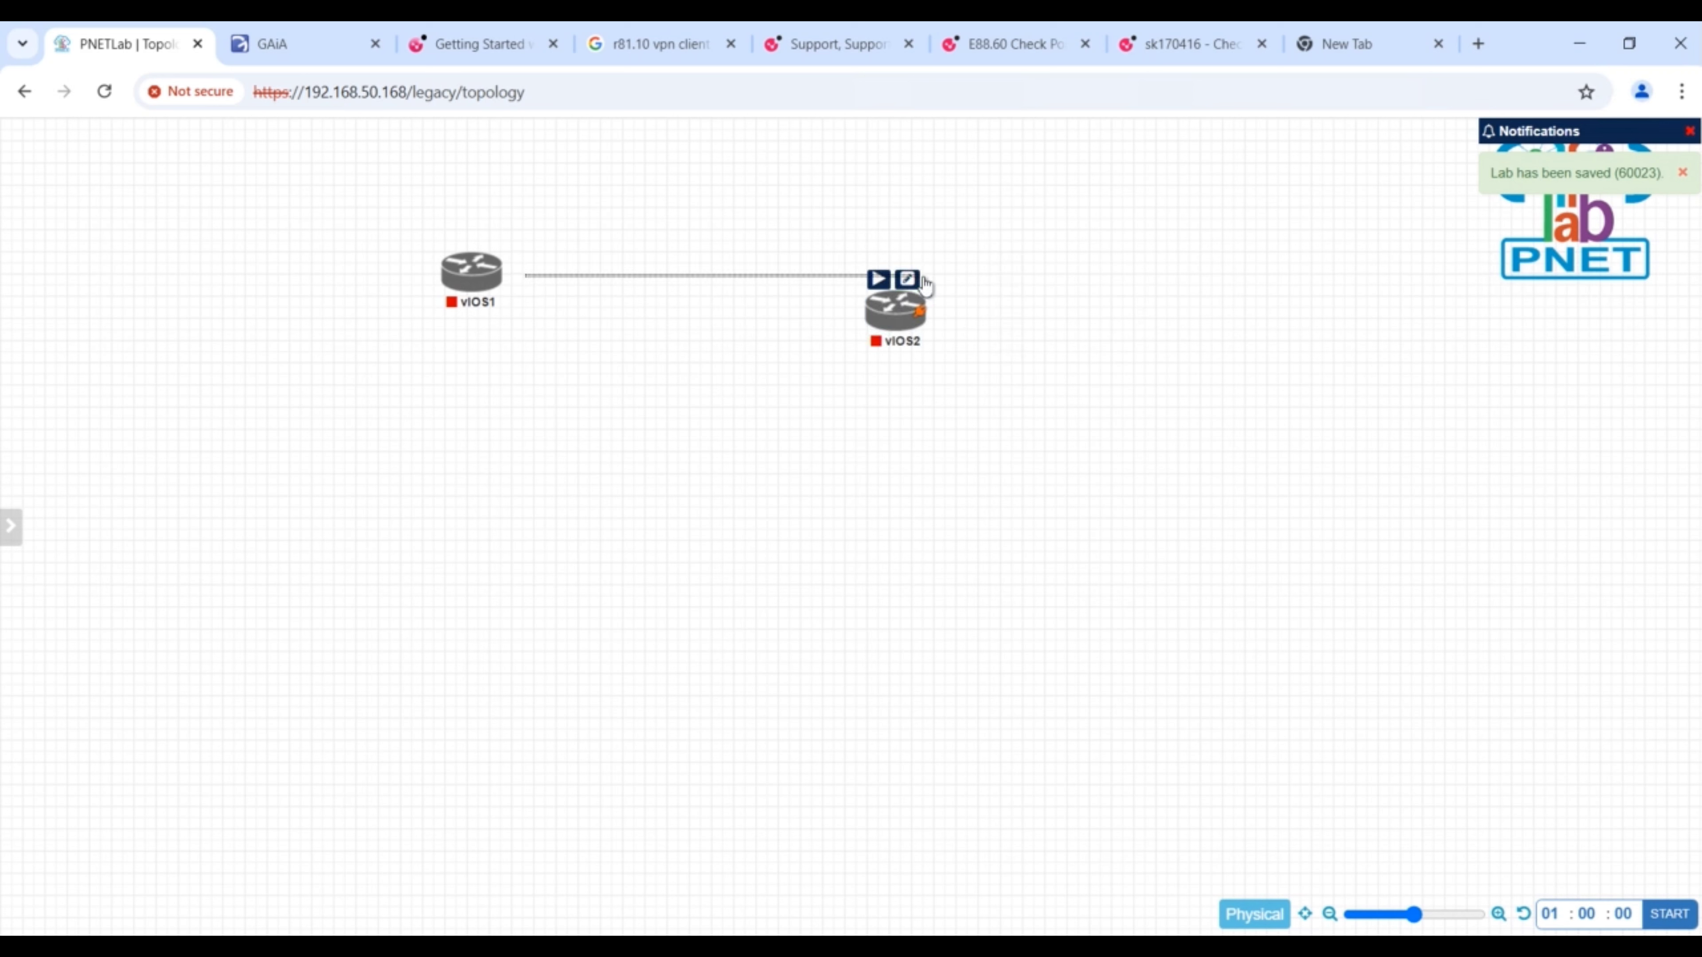
click(923, 277)
click(898, 309)
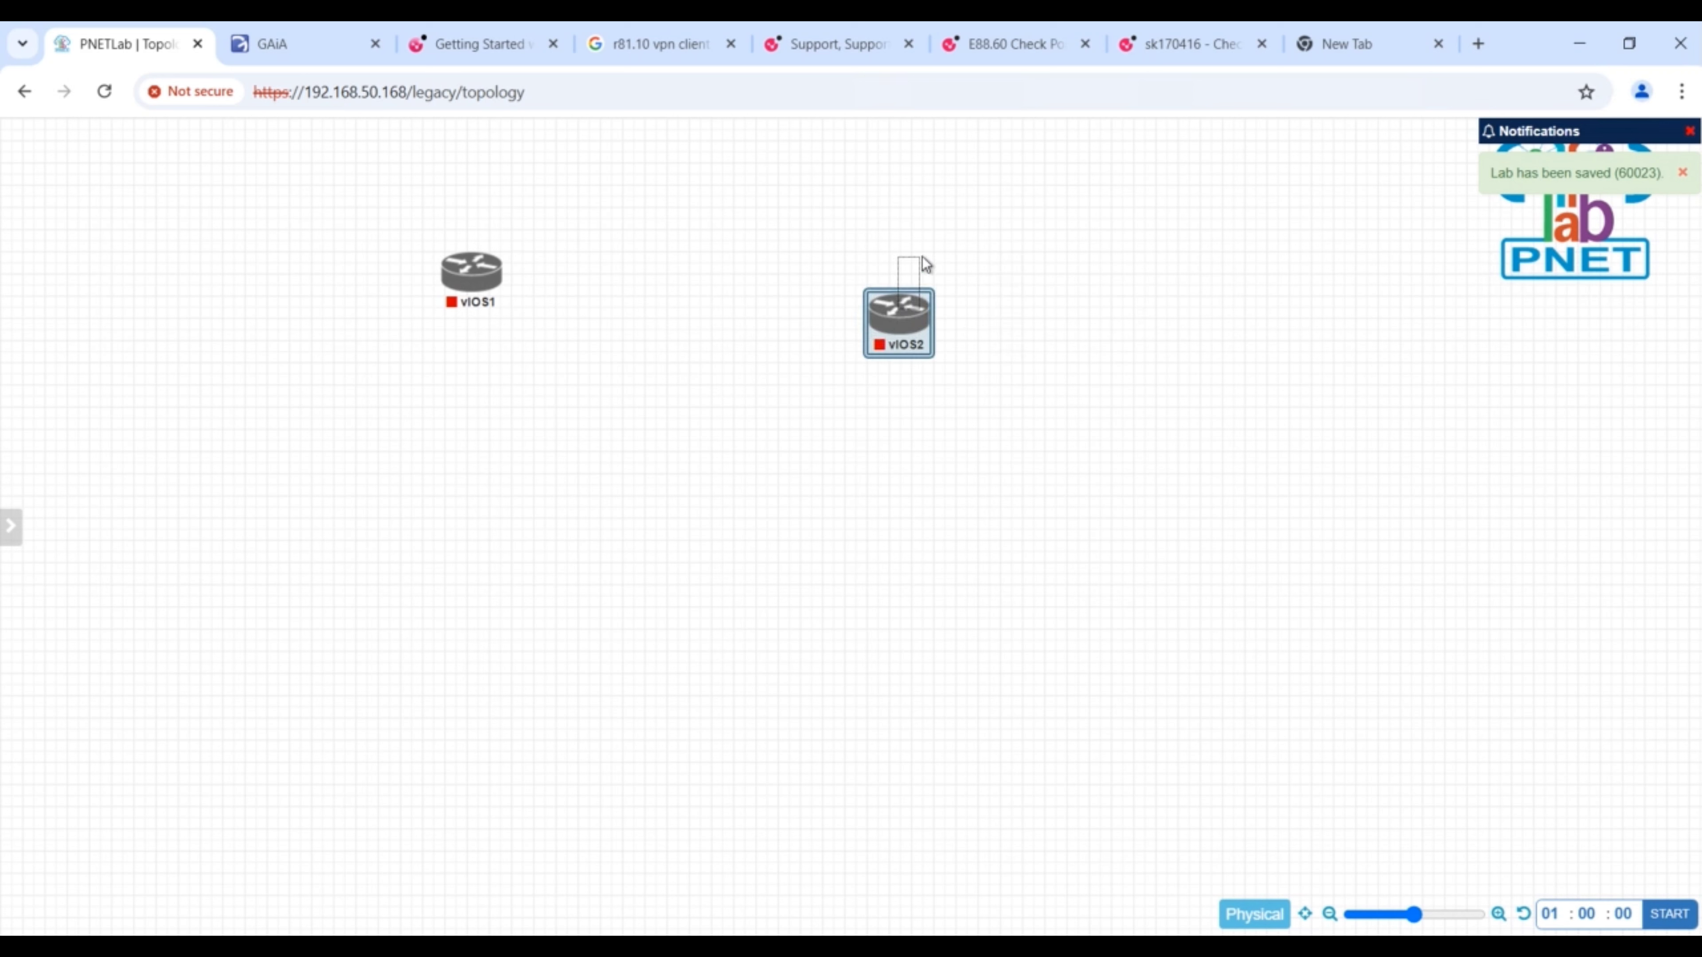
click(908, 308)
mouse_move(909, 296)
mouse_down()
mouse_move(921, 244)
mouse_move(920, 289)
mouse_up()
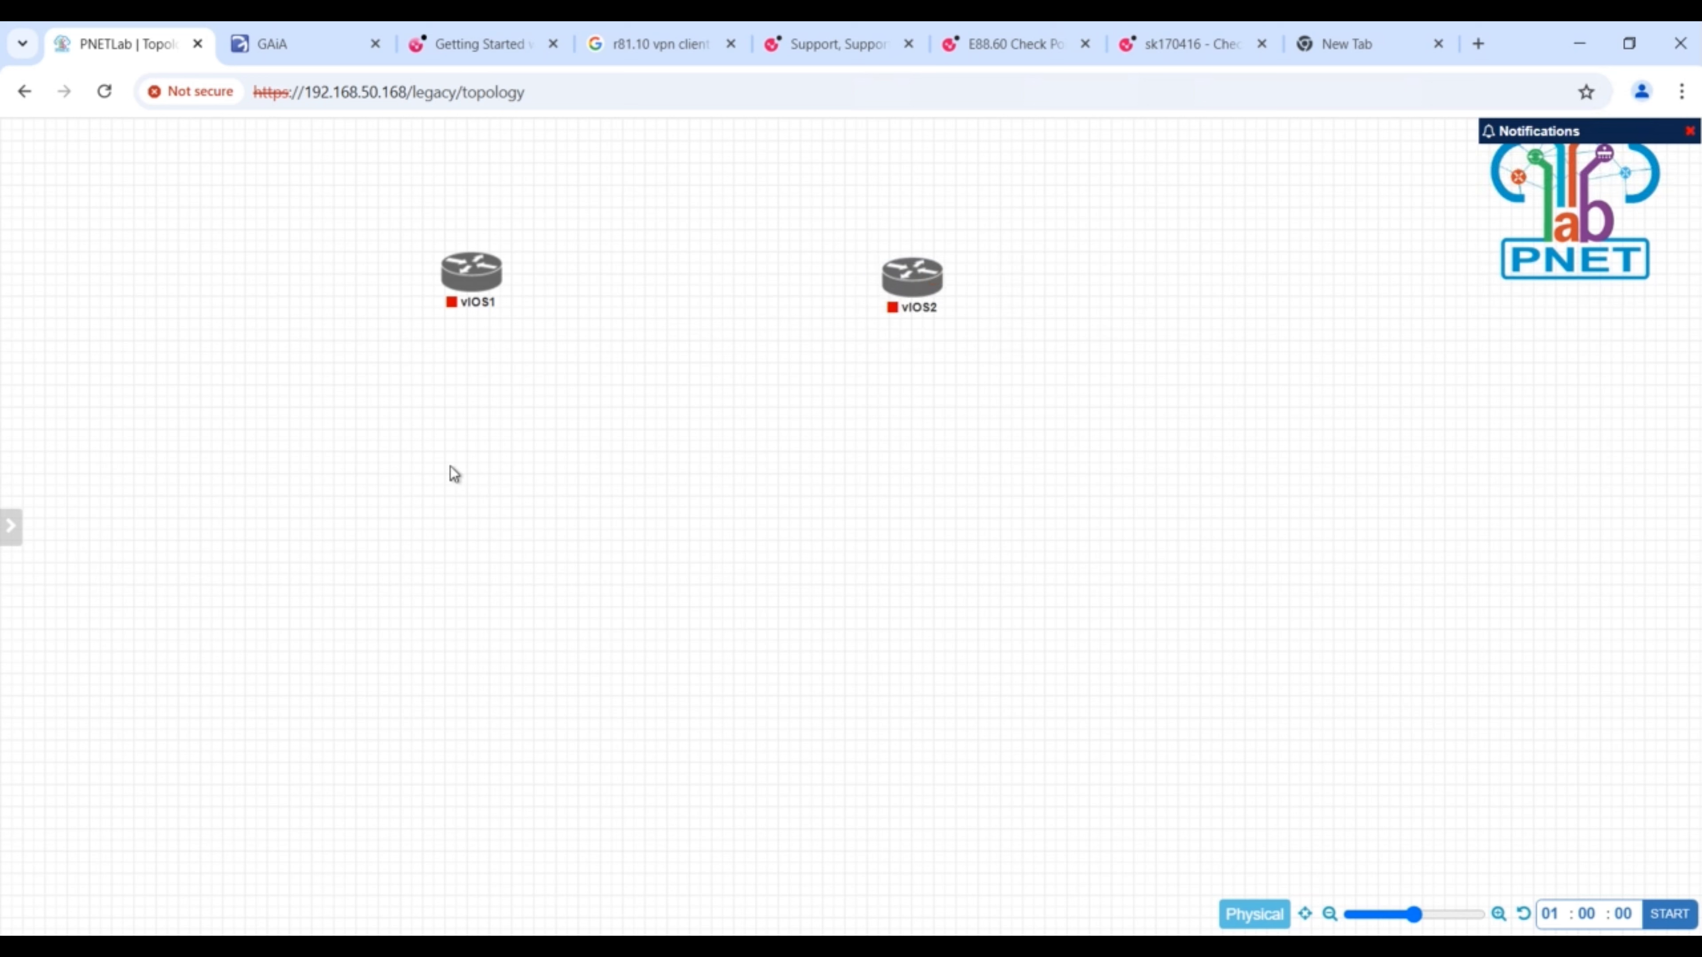
- Connect interface Gi0/0 of vIOS1 to interface Gi0/0 of vIOS2
mouse_move(501, 284)
drag(500, 284, 889, 279)
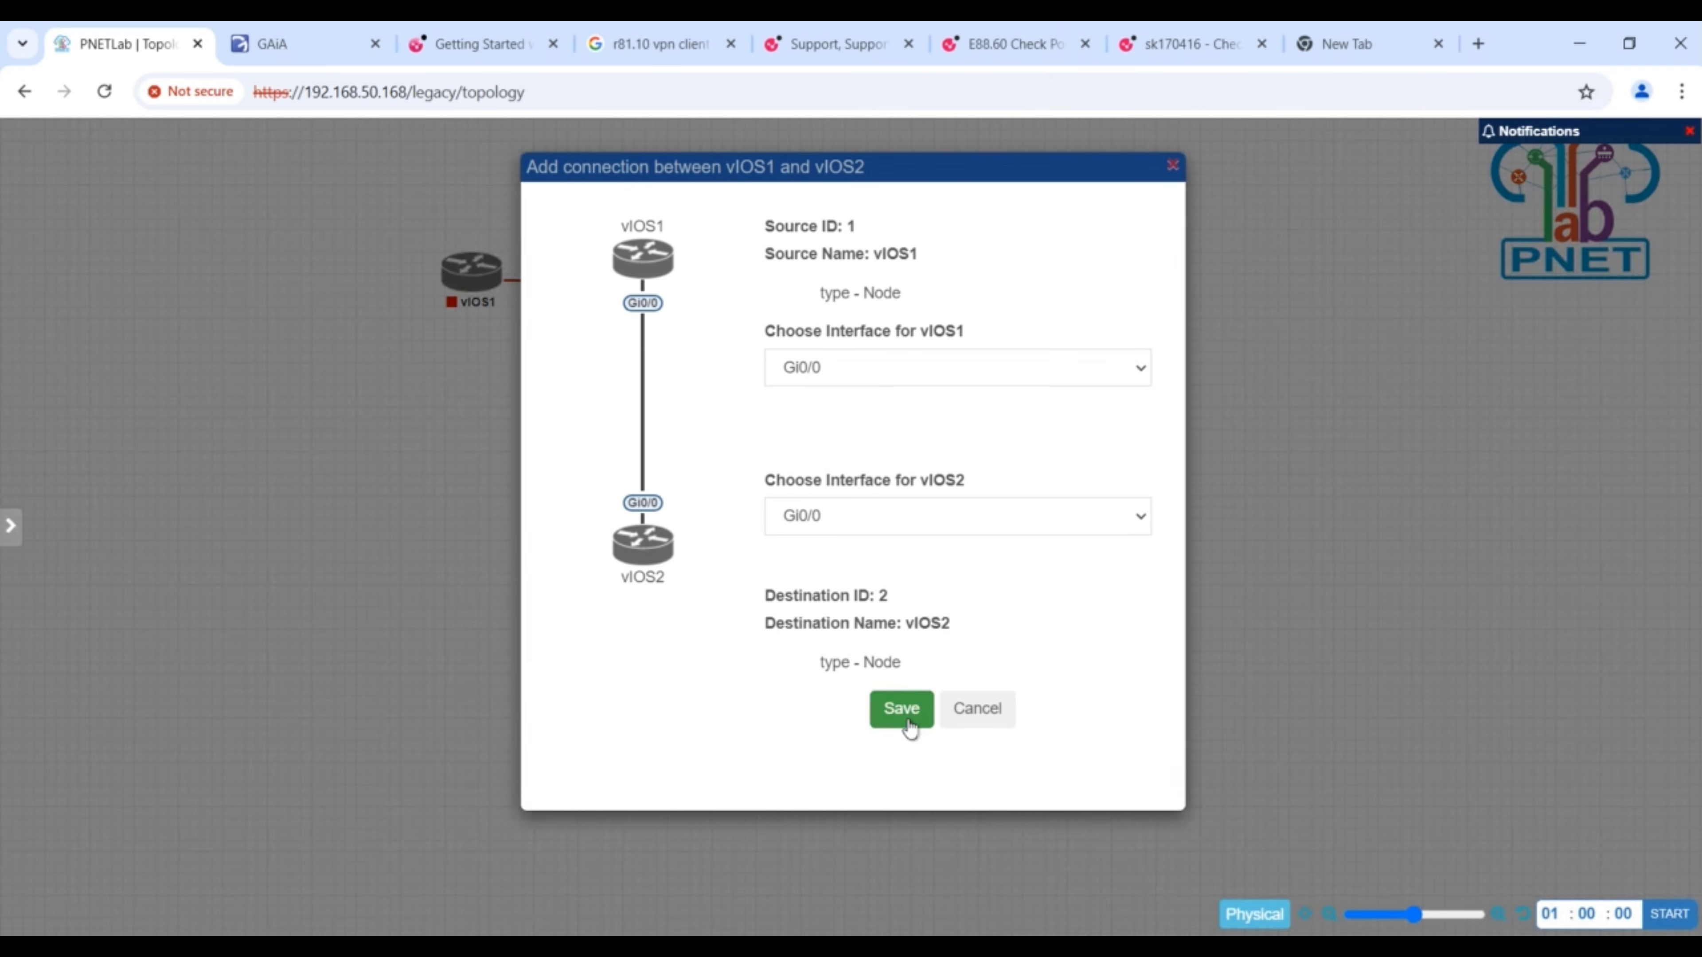
click(905, 711)
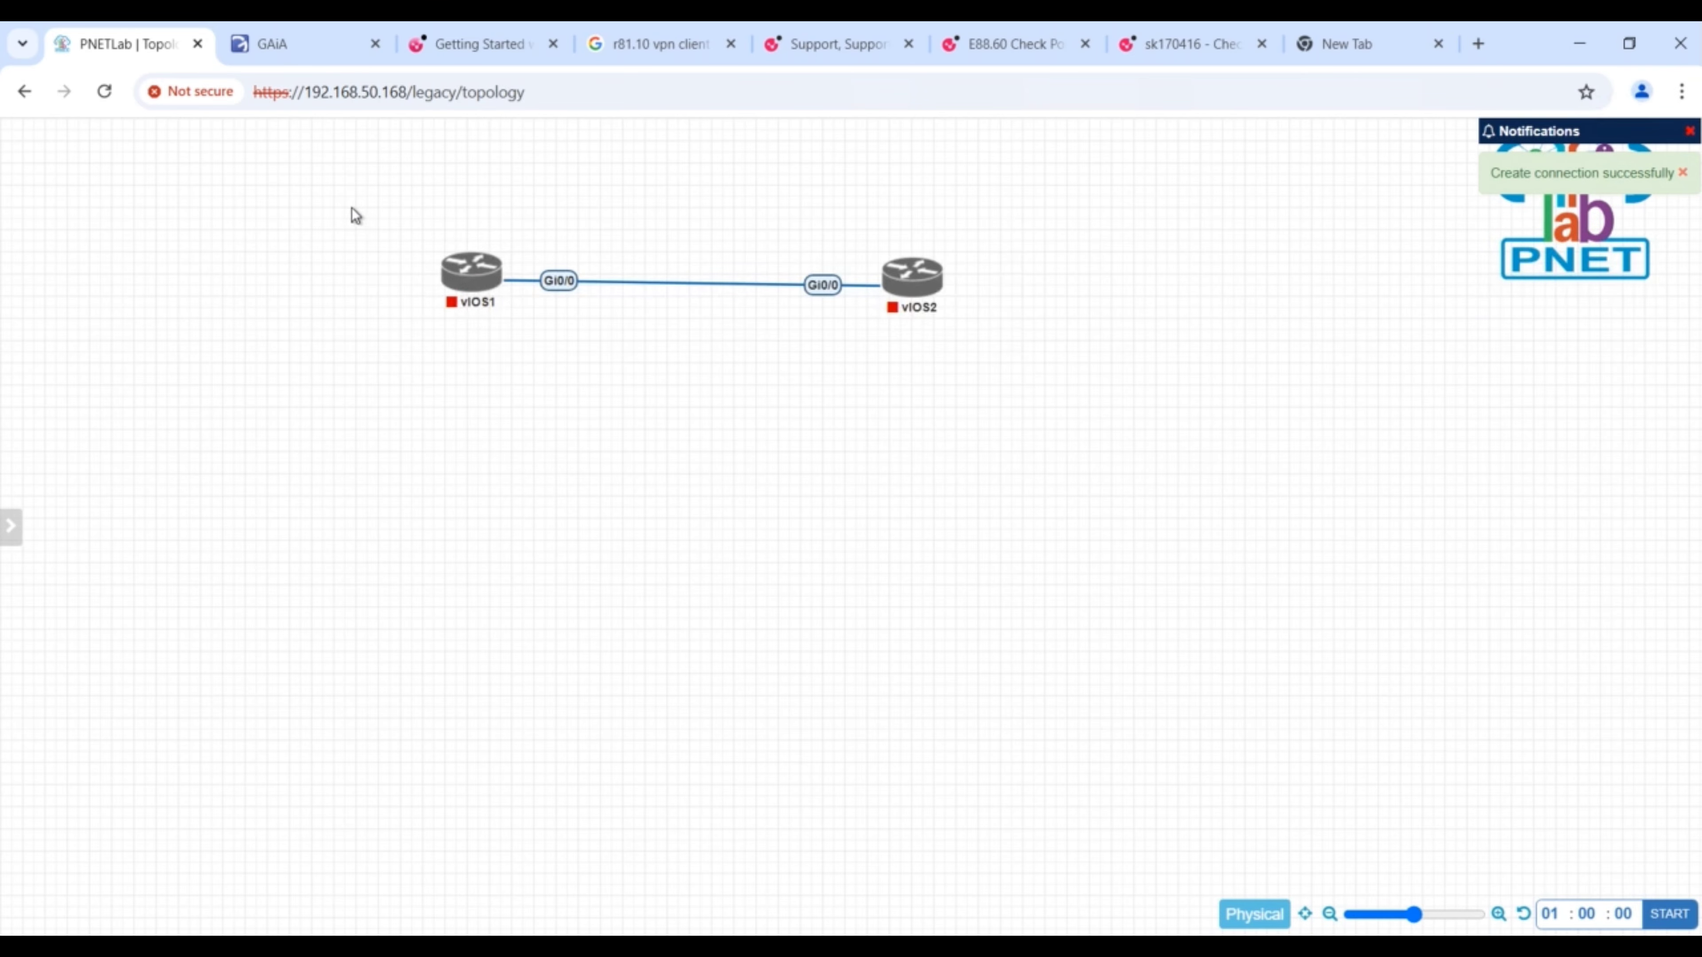
- Select both routers and align them horizontally
drag(351, 208, 1072, 436)
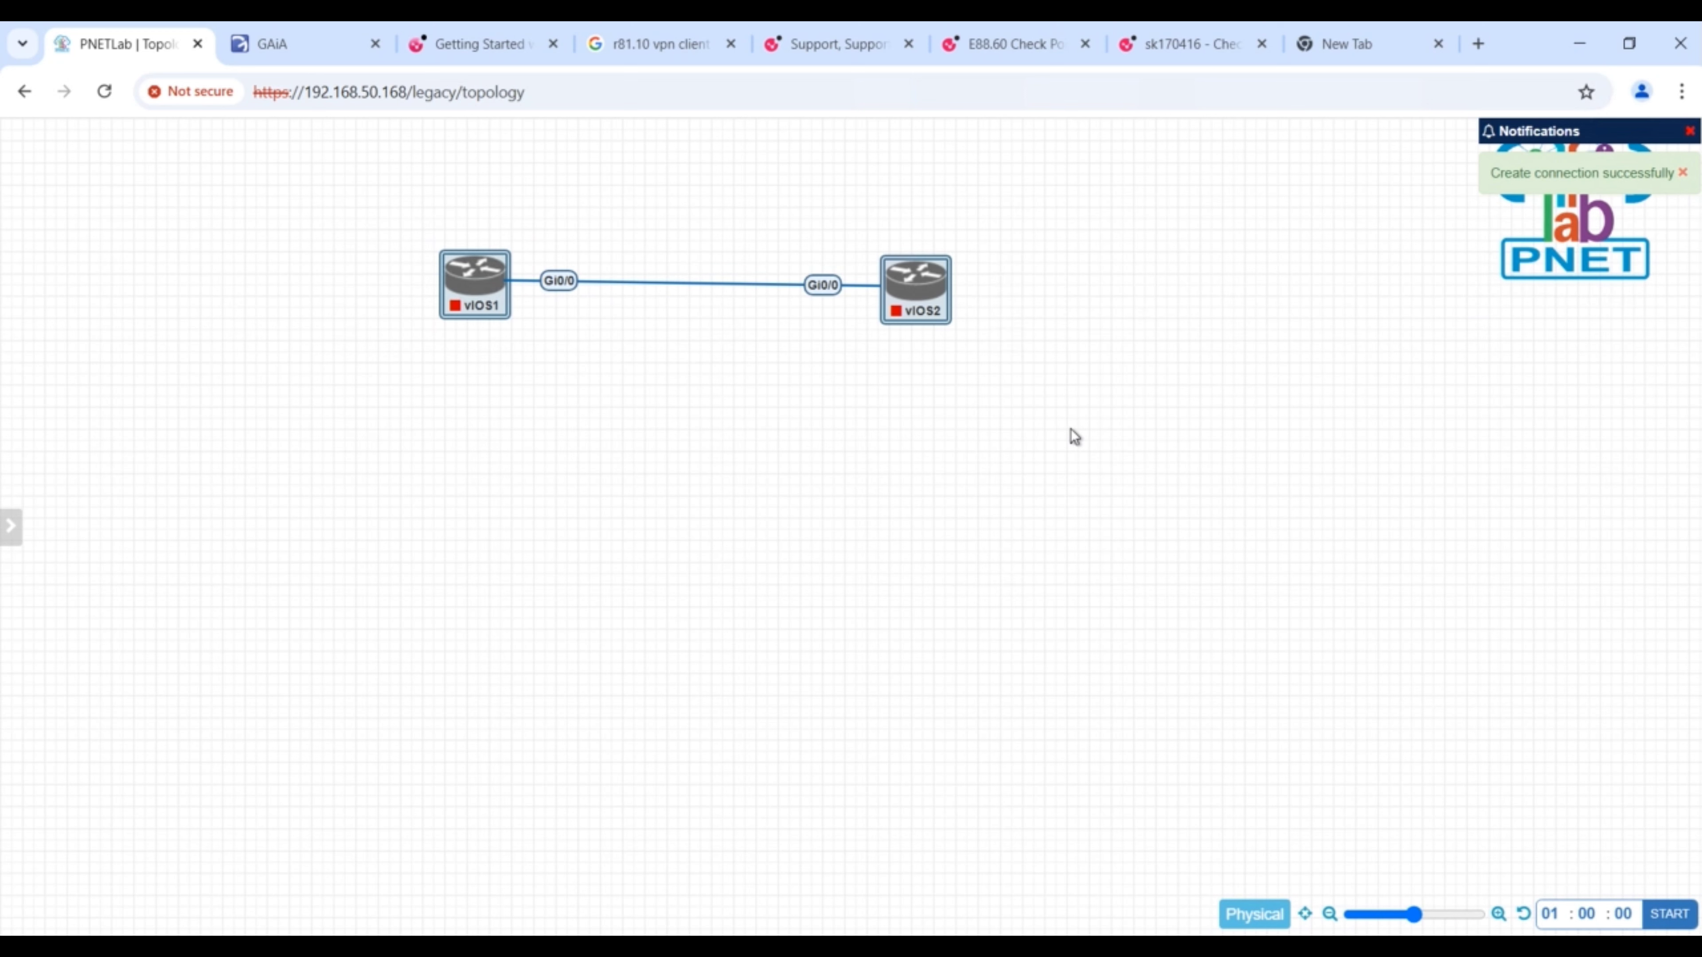
right_click(915, 303)
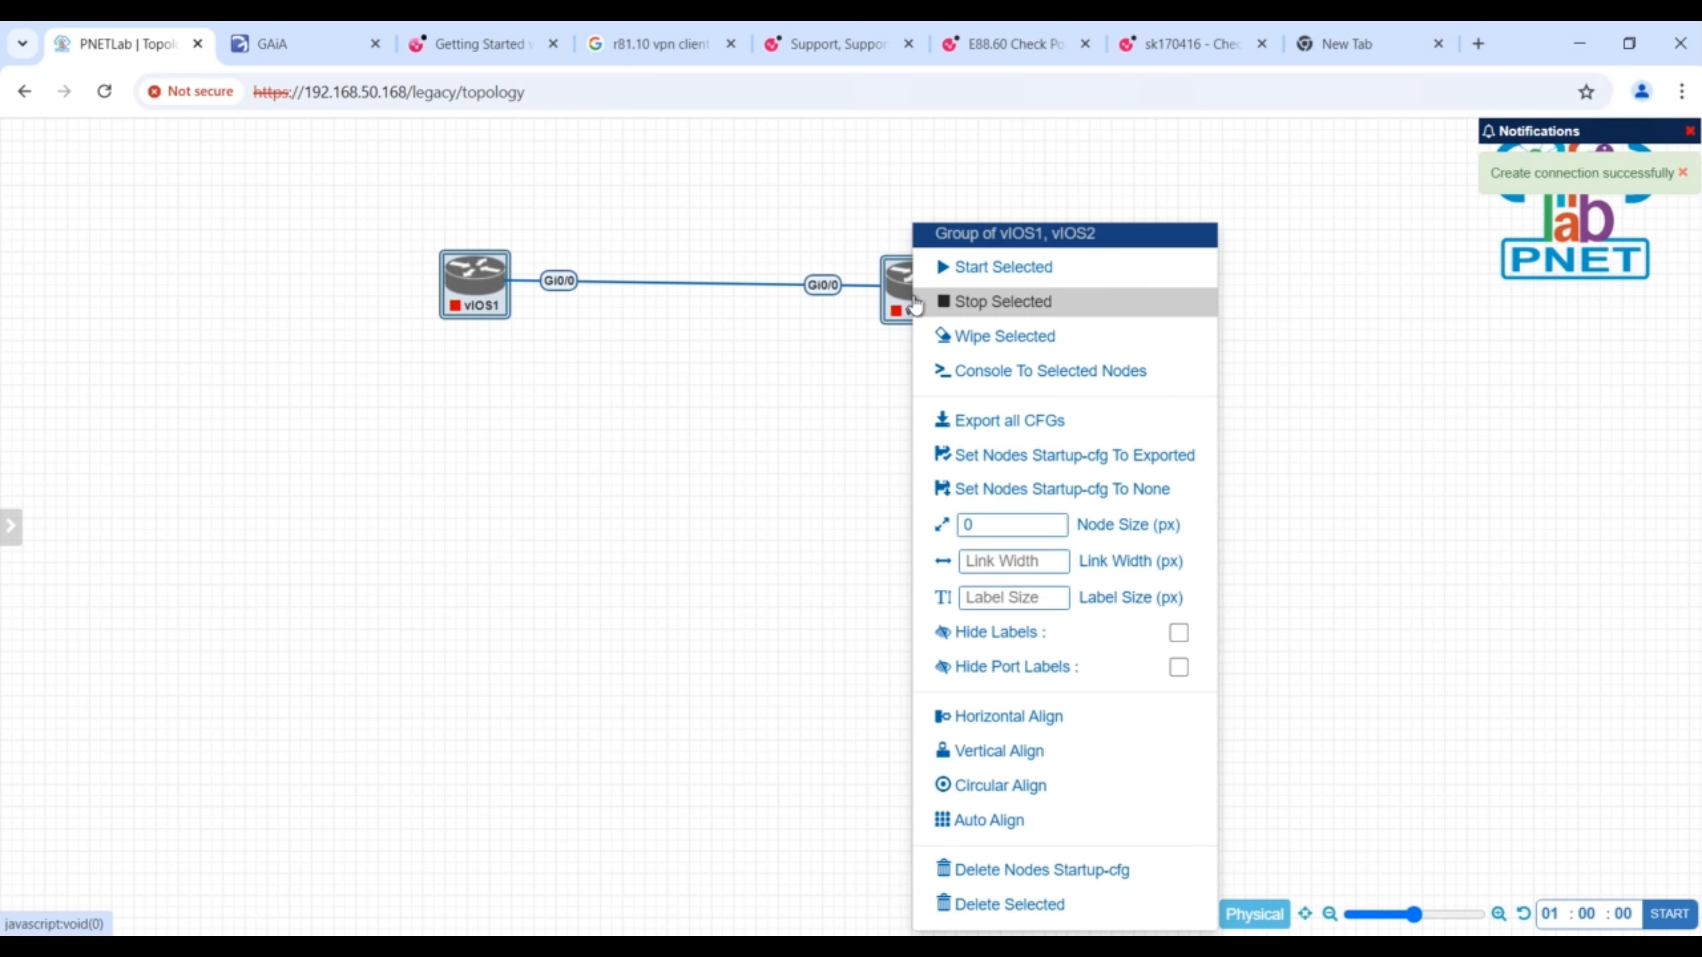
click(1013, 716)
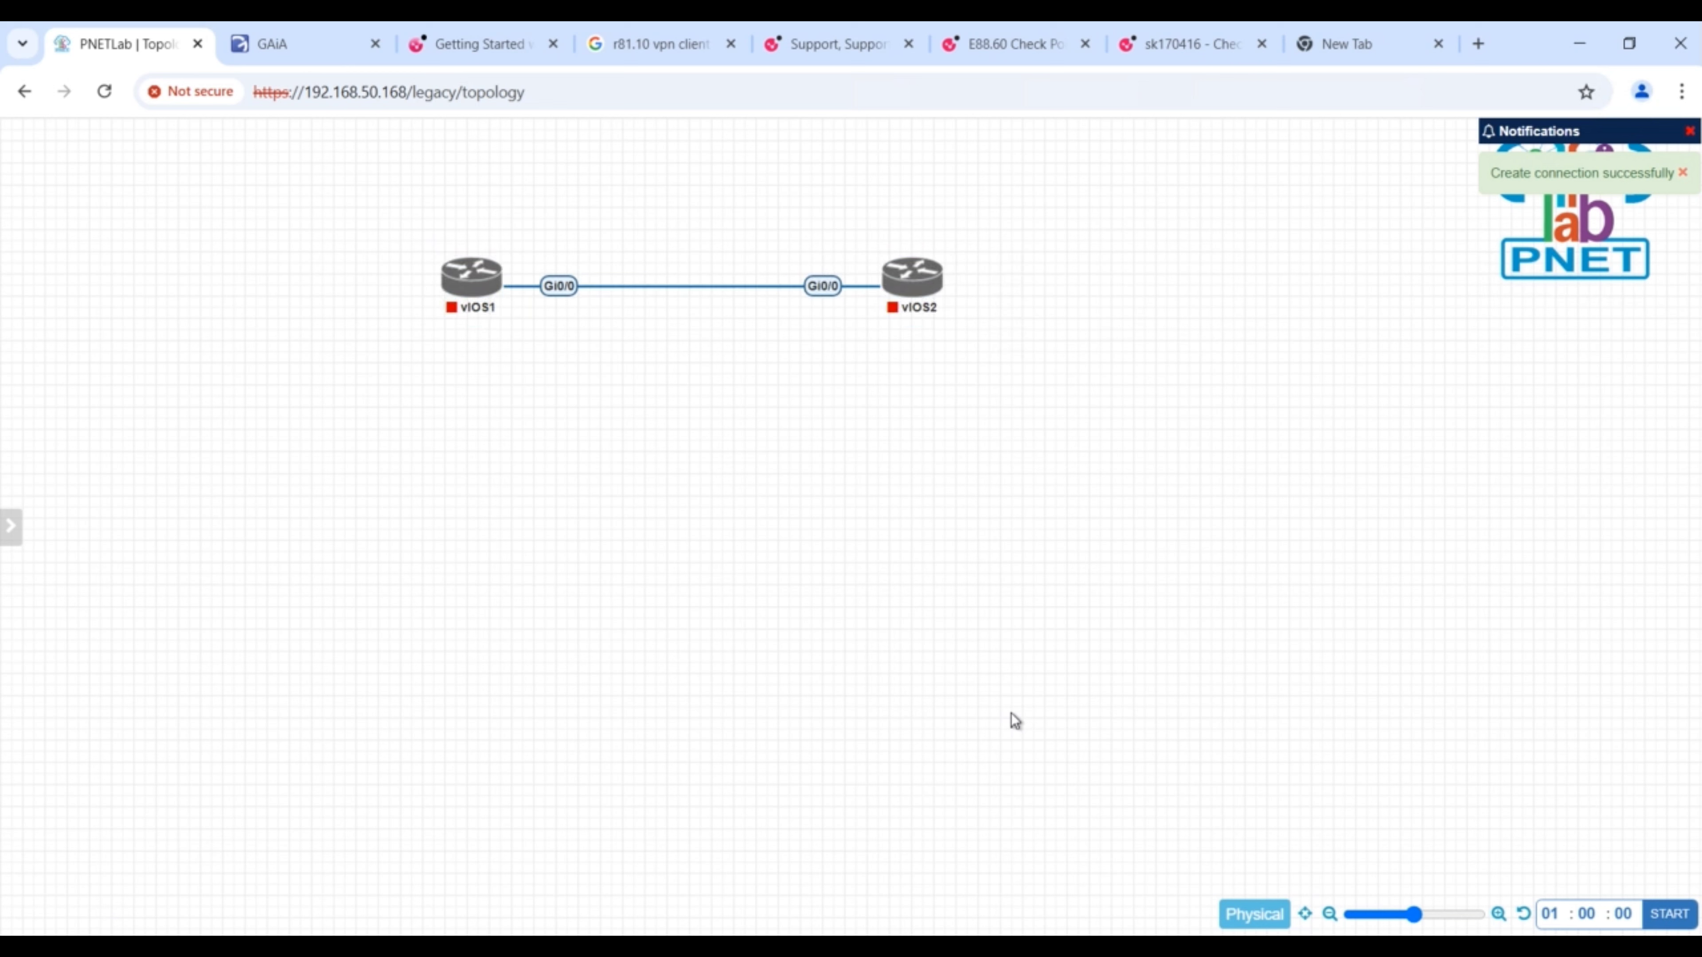
right_click(398, 519)
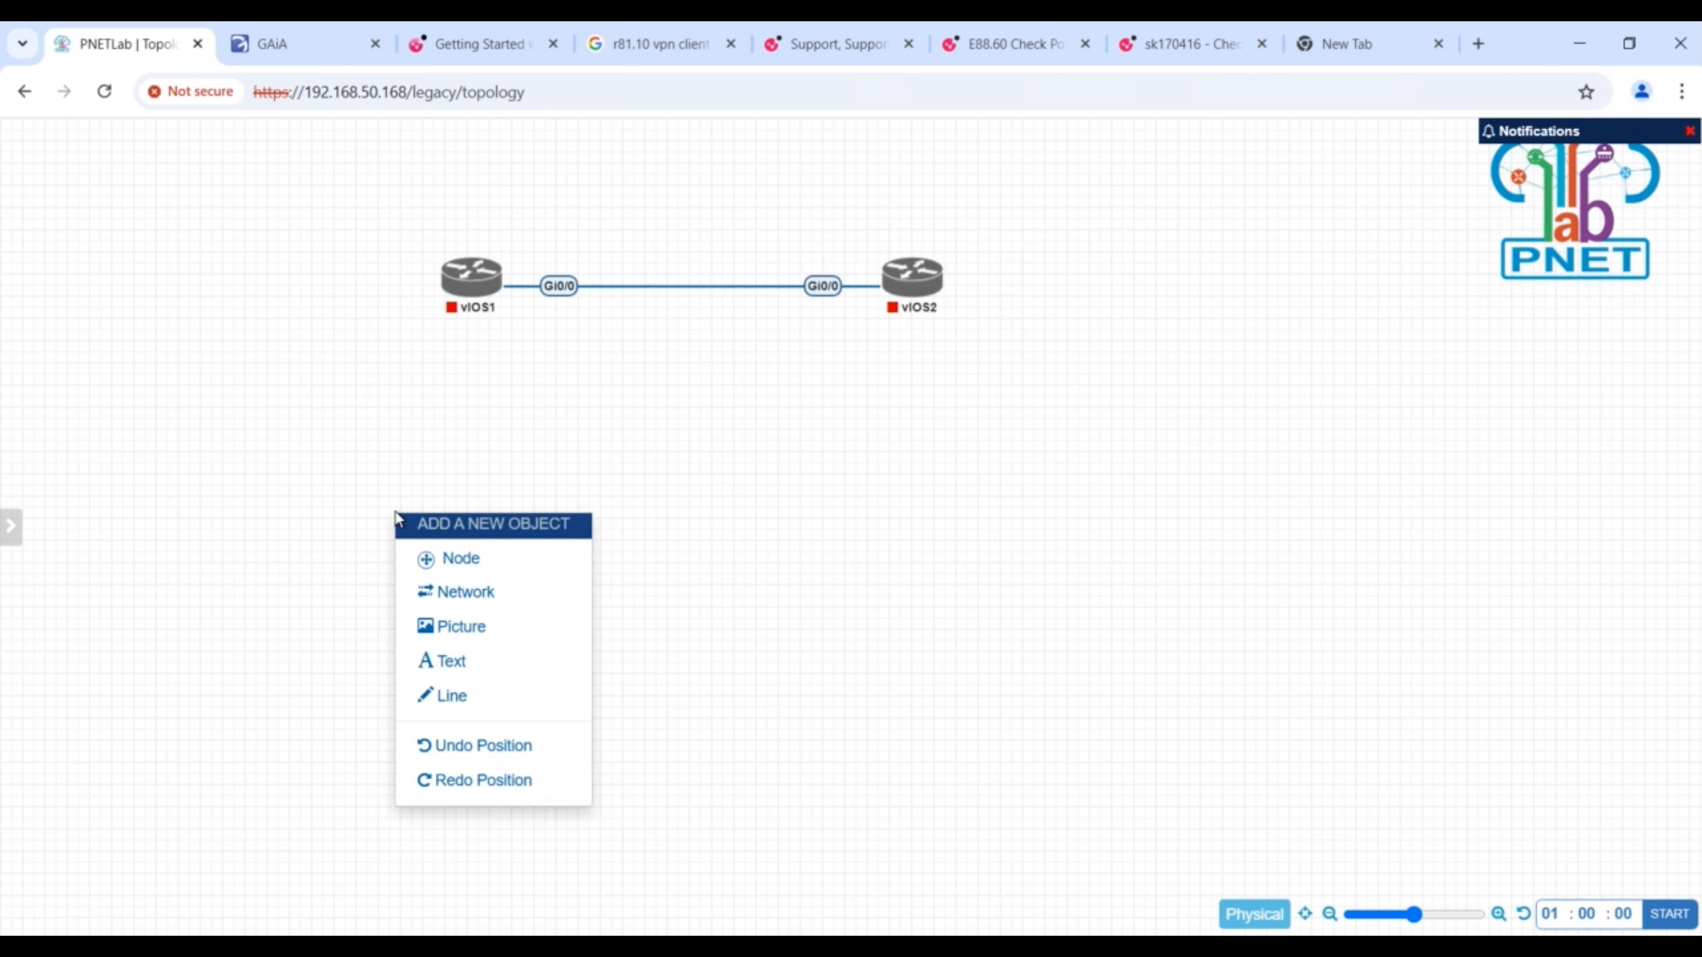
click(511, 559)
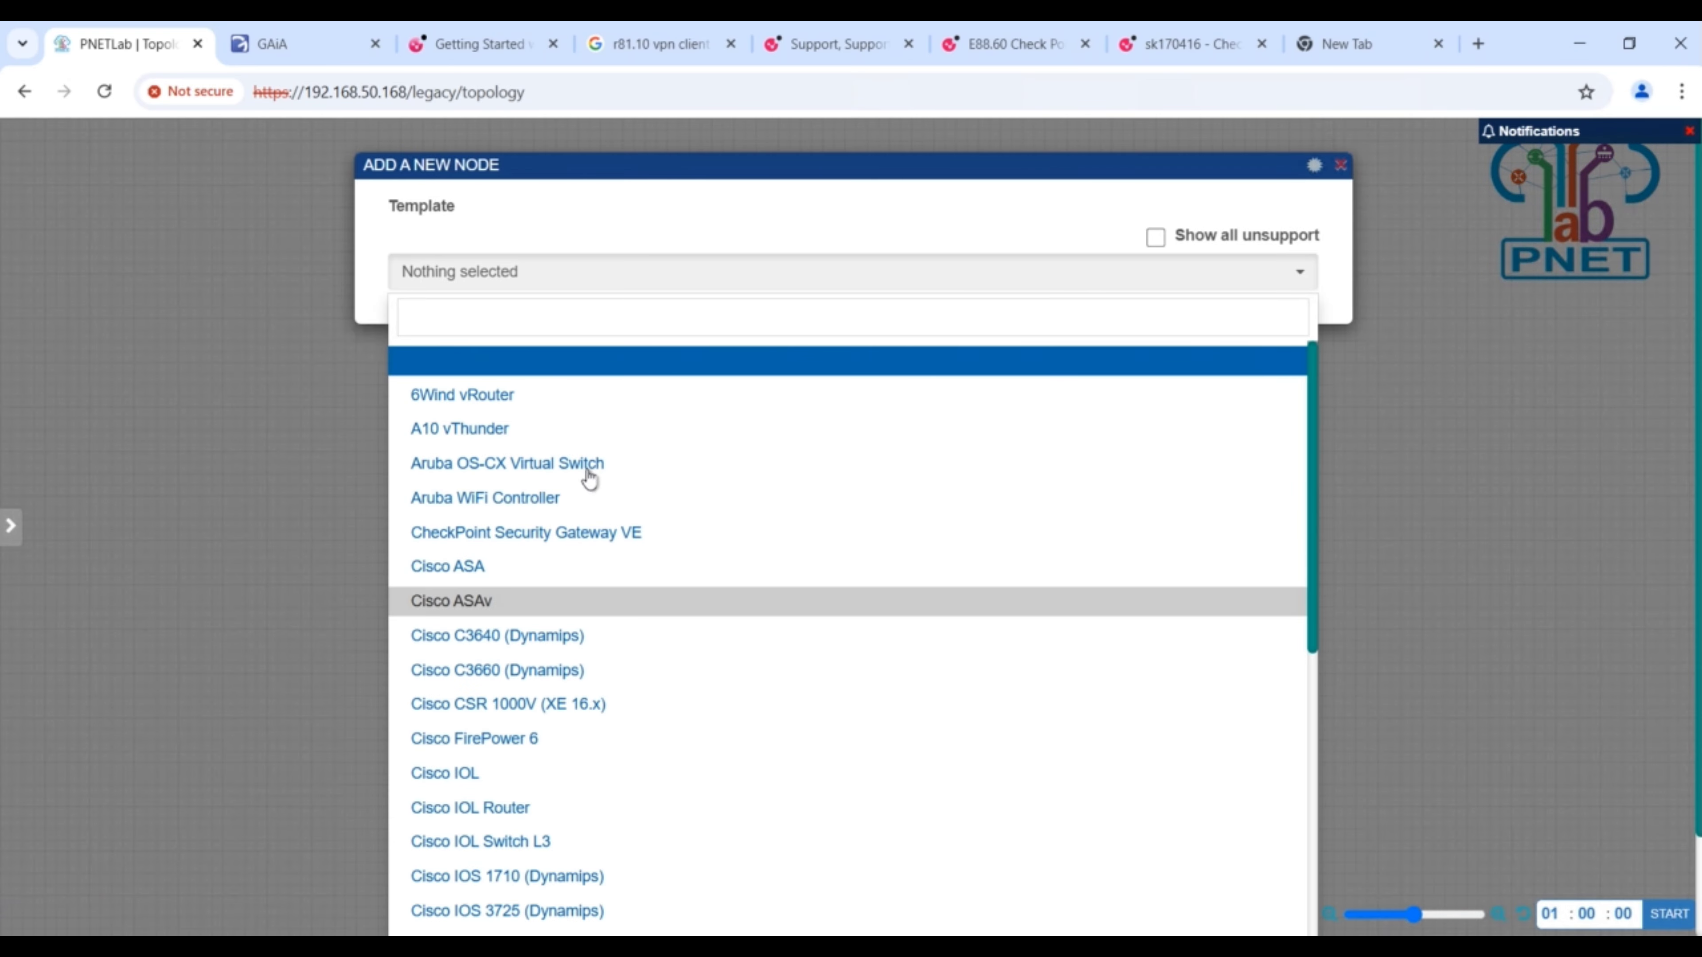
click(501, 321)
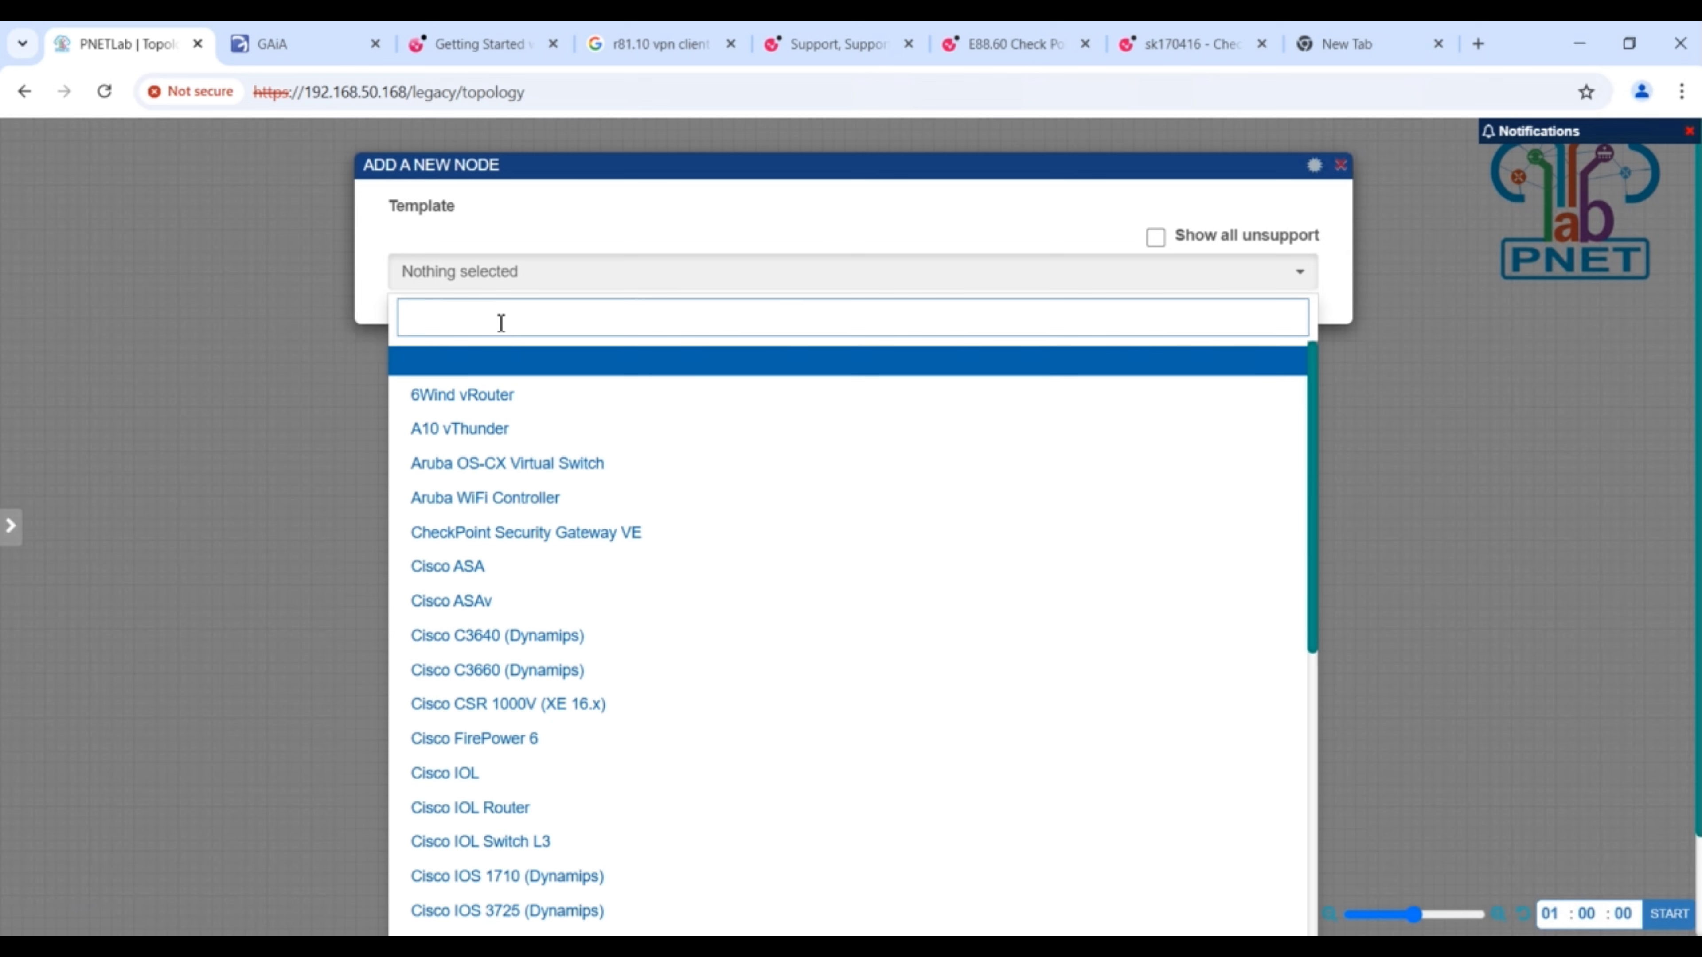
text(win)
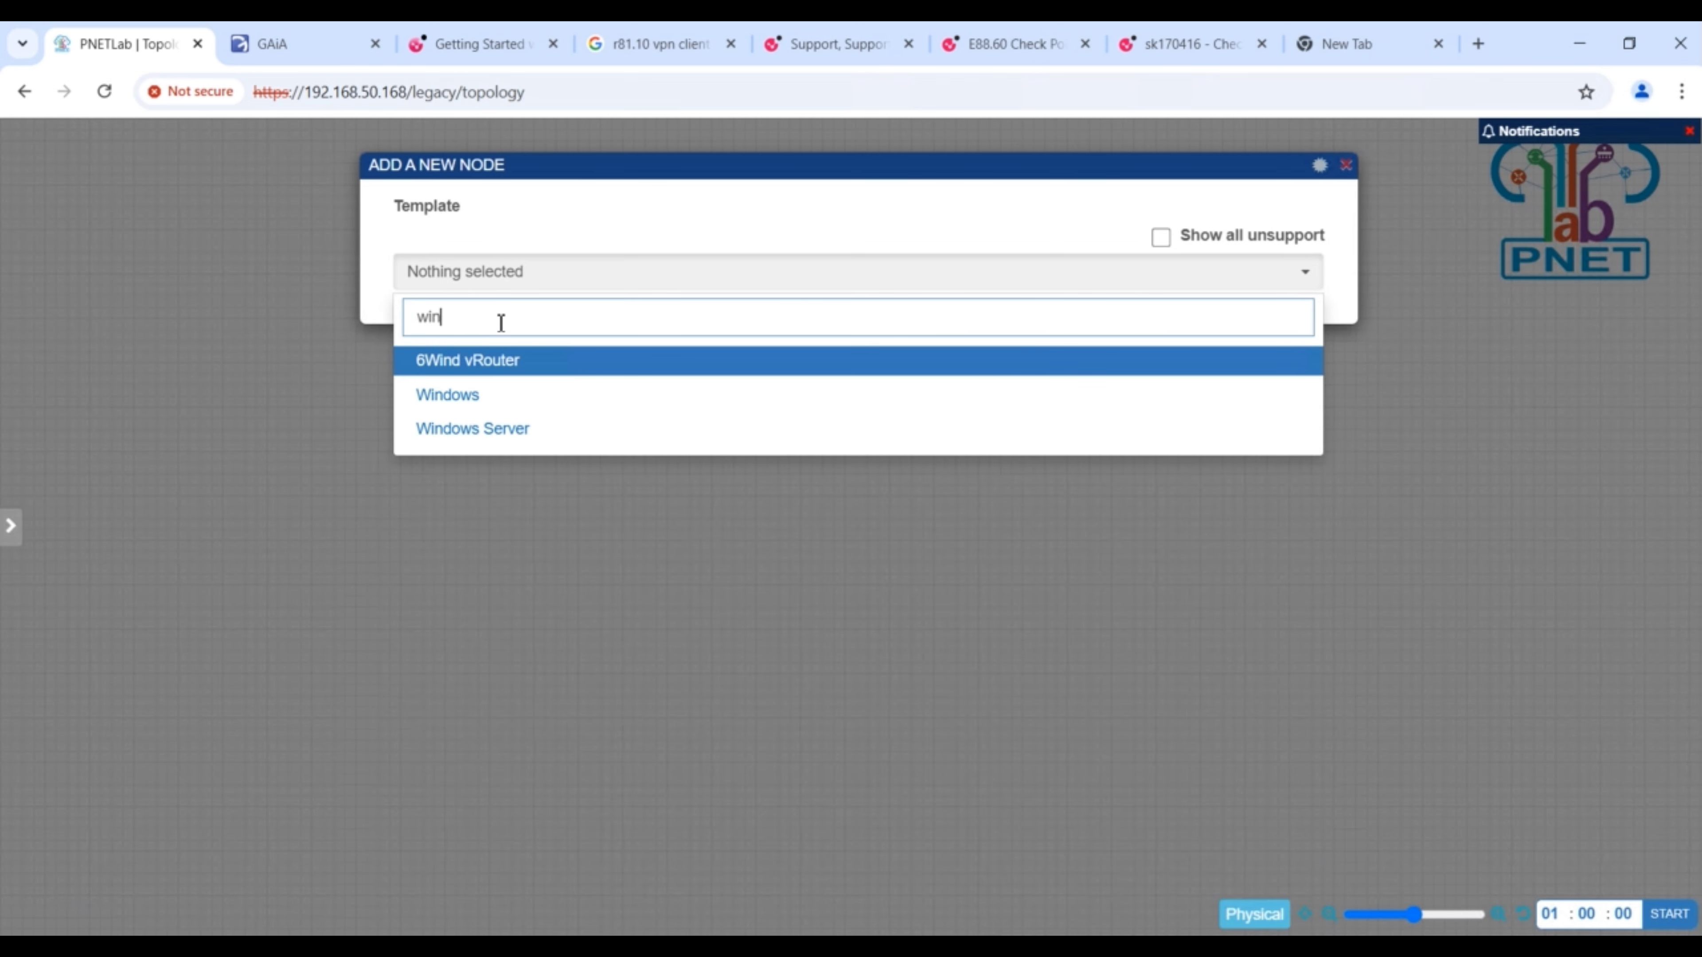
click(473, 396)
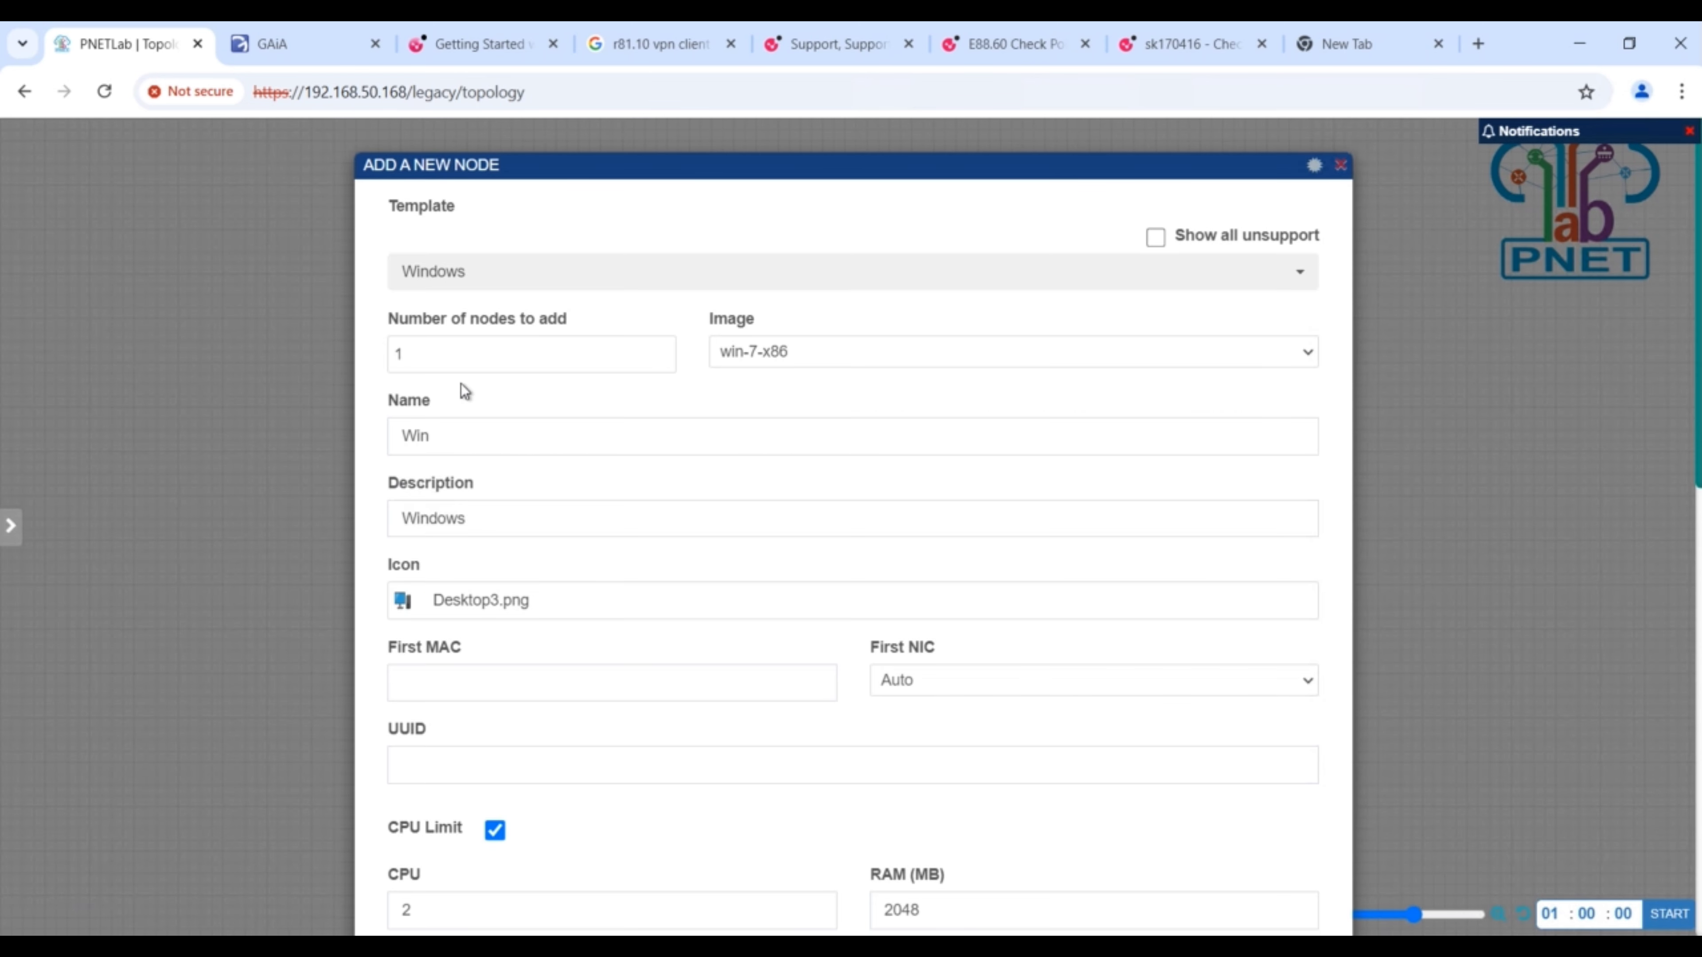
click(433, 354)
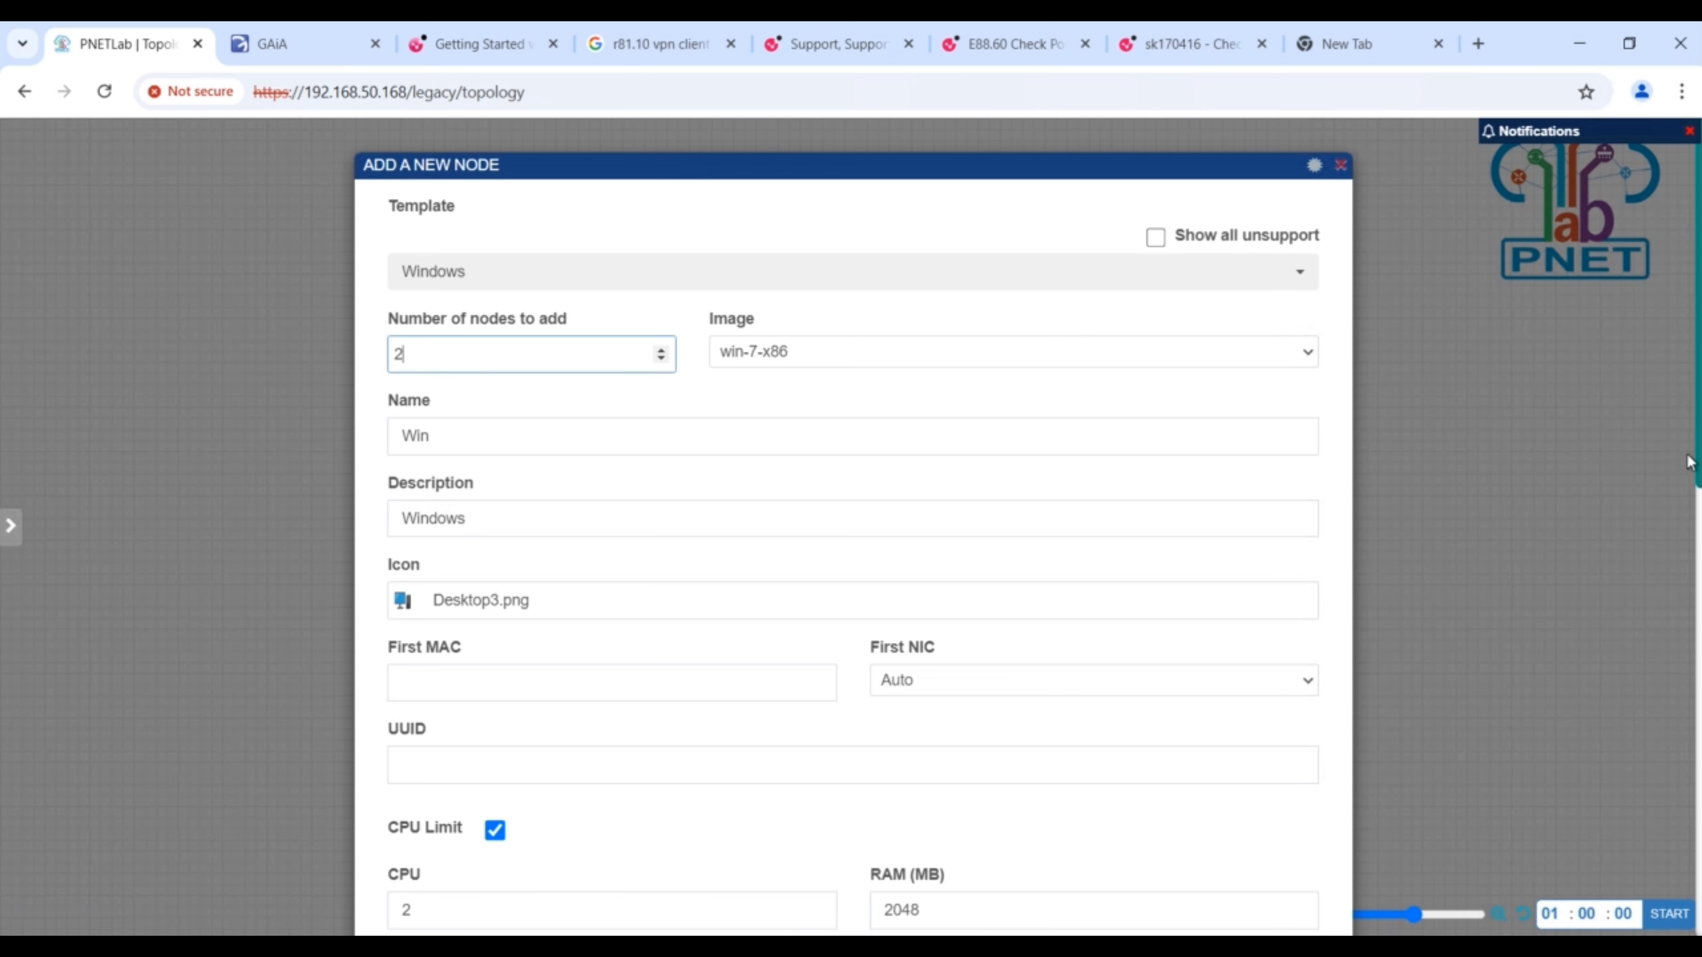
drag(1693, 492, 1695, 677)
drag(1695, 403, 1697, 462)
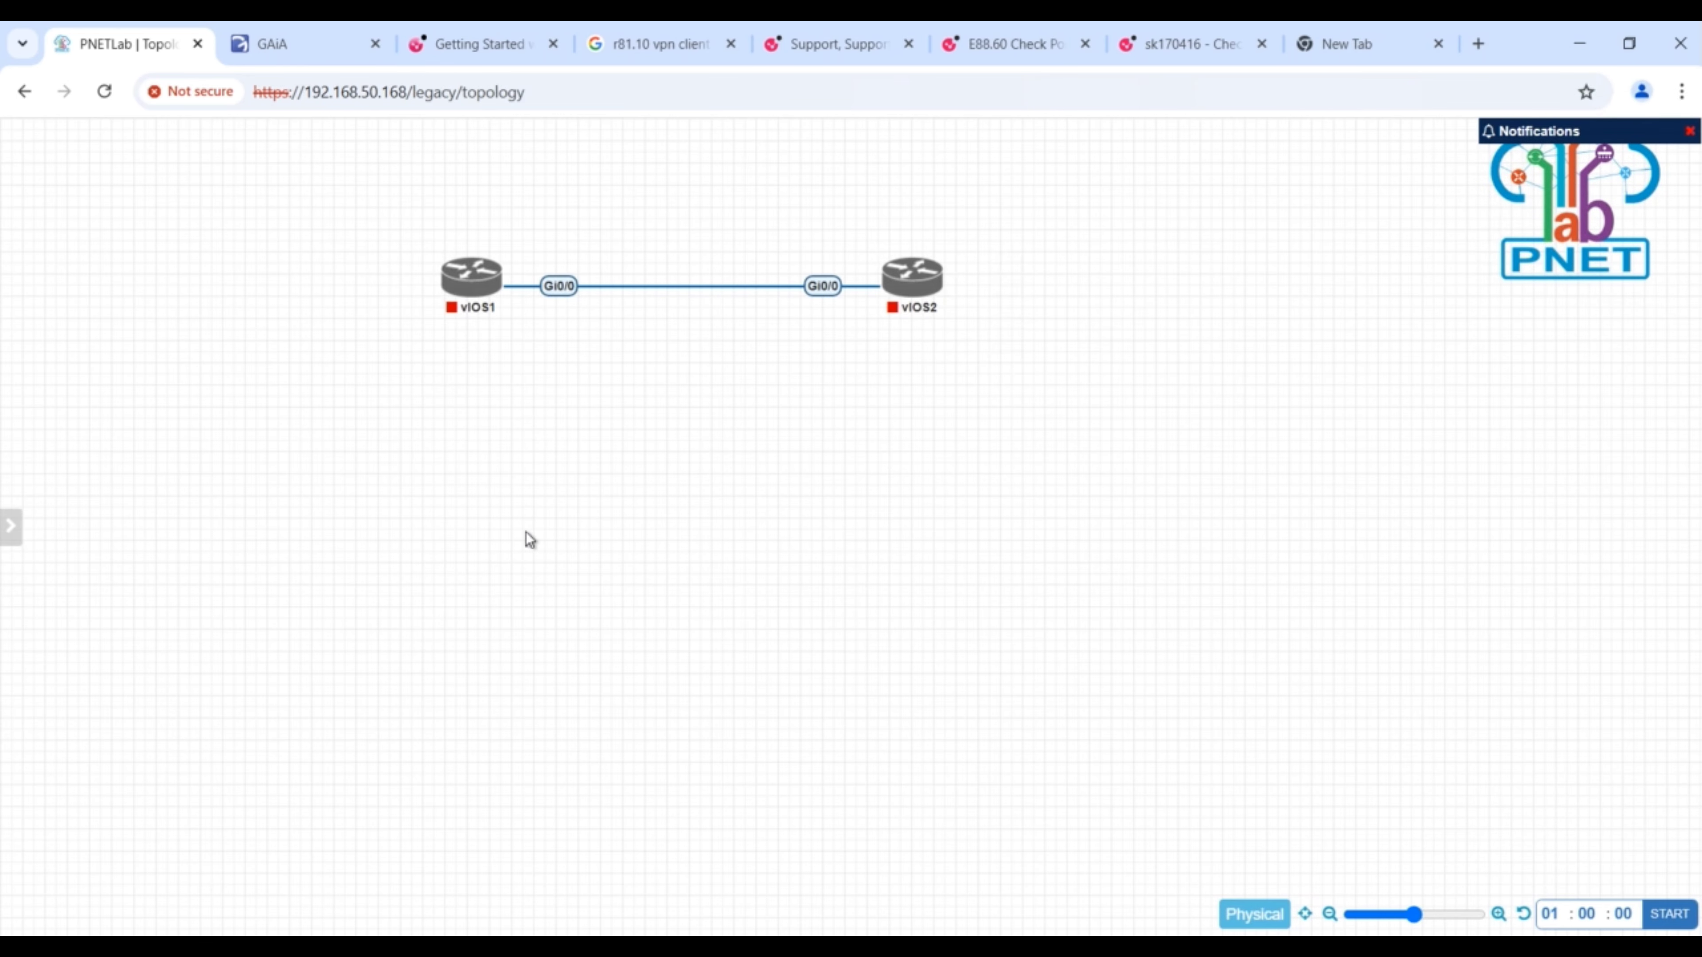
- Add two switch nodes below the routers from the Cisco vIOS Switch template, using the viosl2-adventerprisek9-m-15.2-2017032 image
right_click(526, 533)
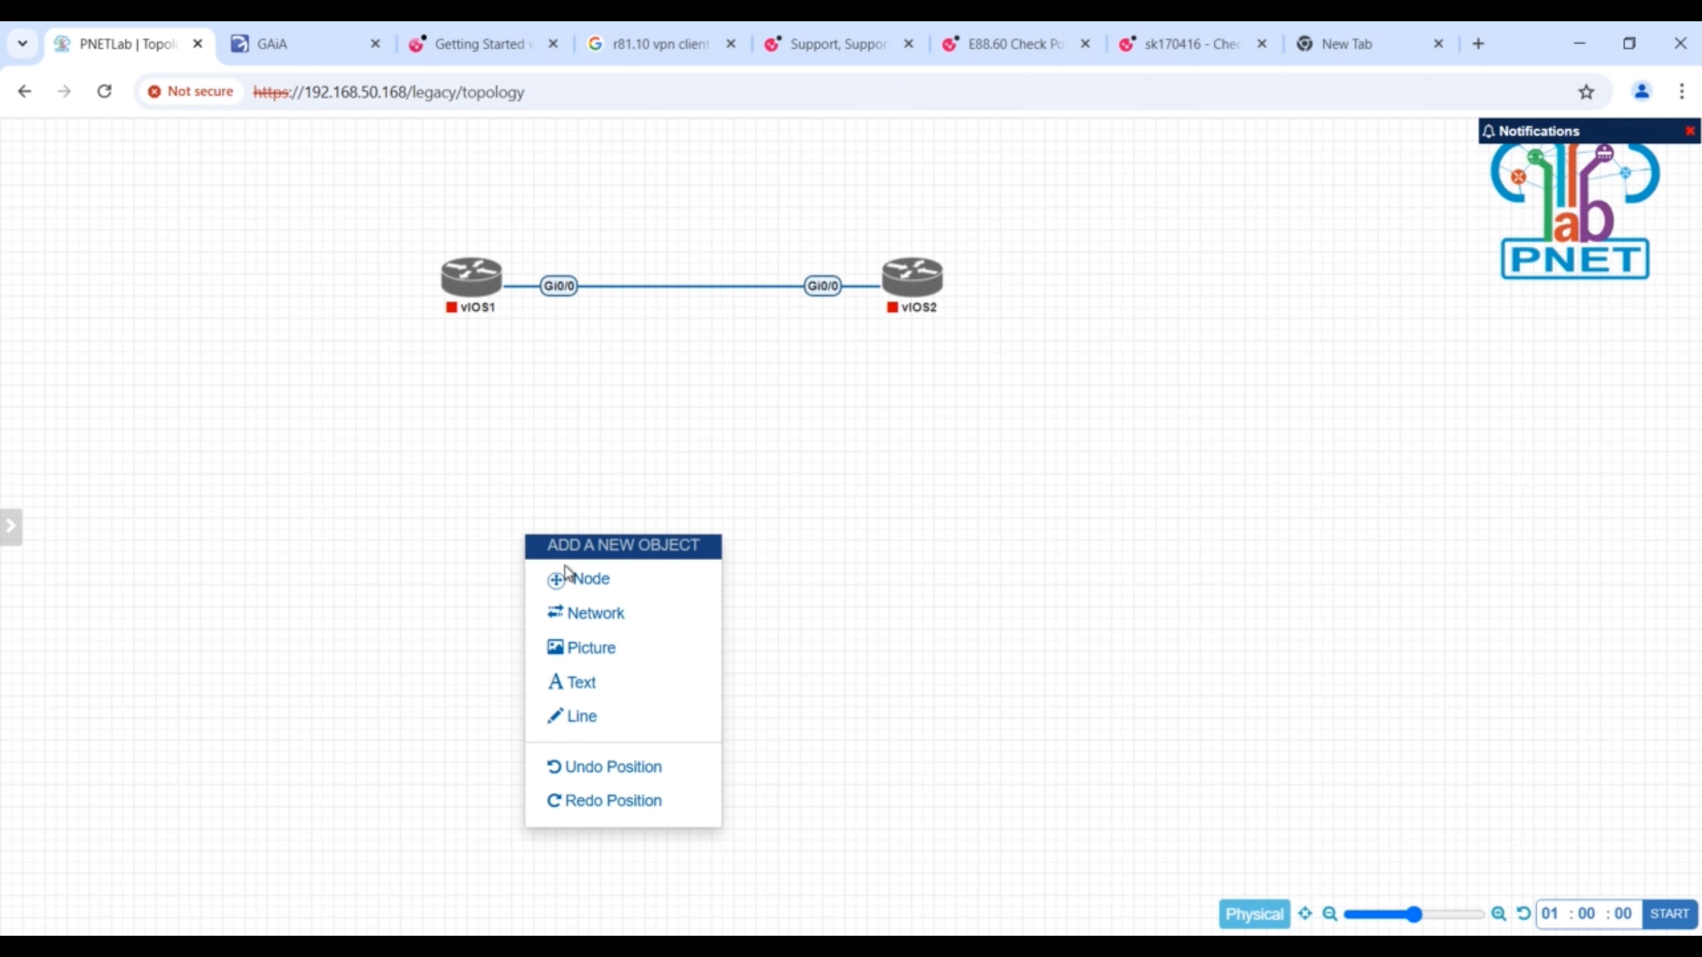
click(574, 580)
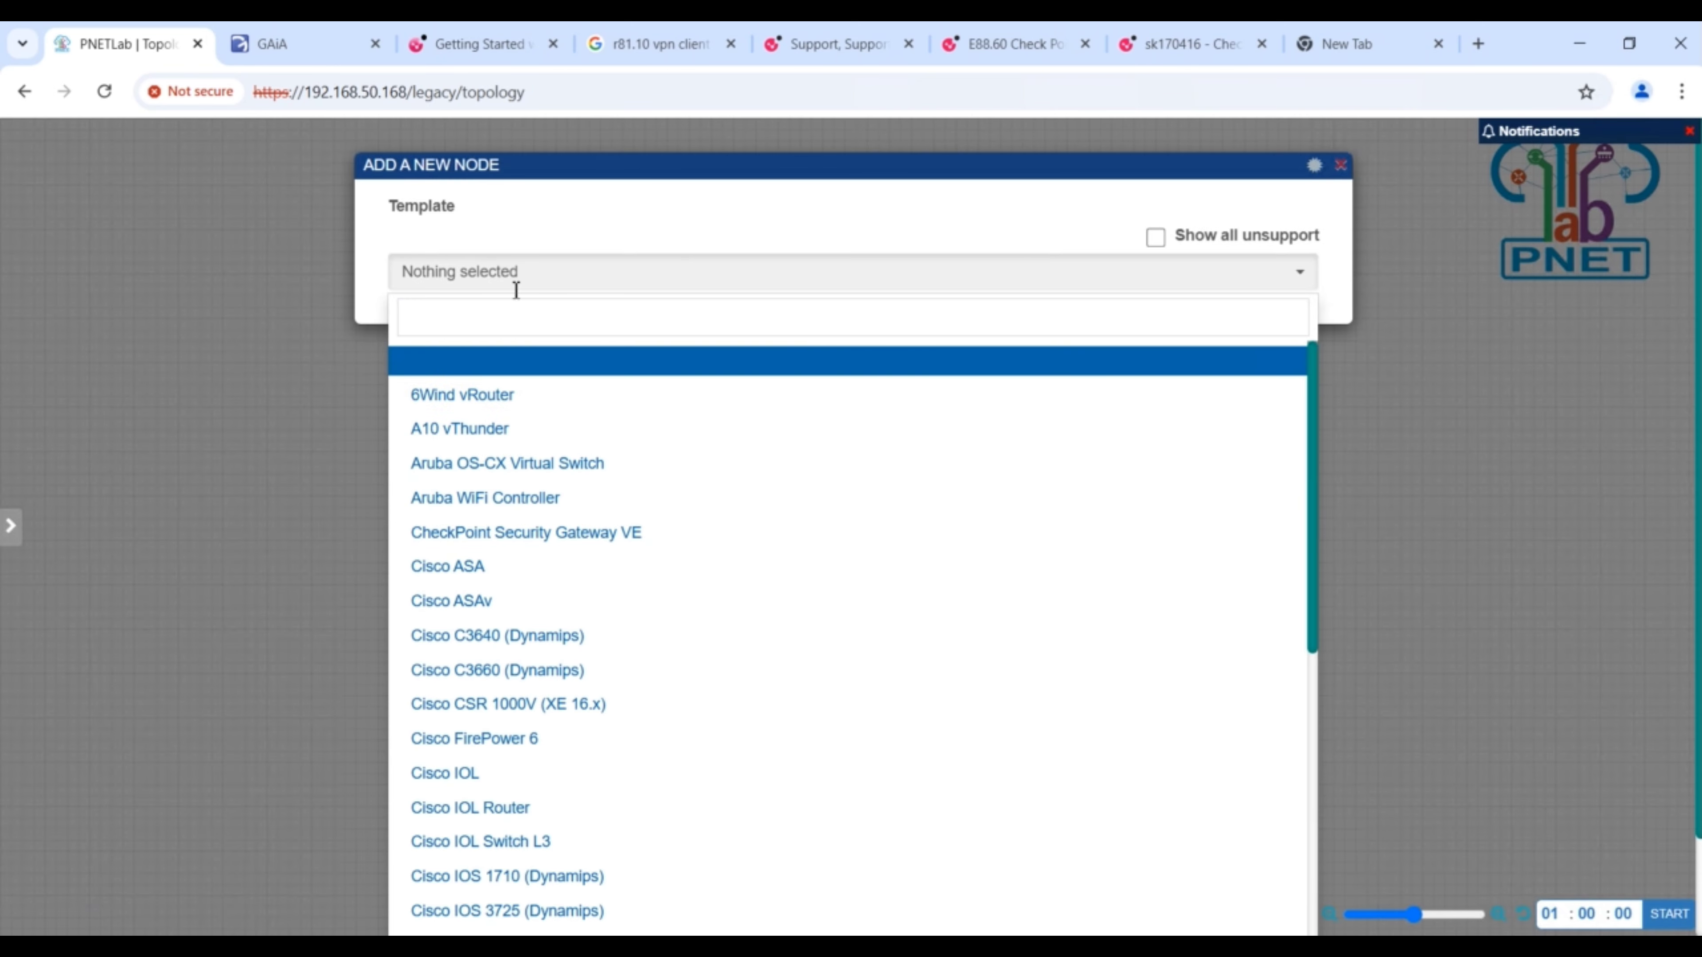
click(501, 329)
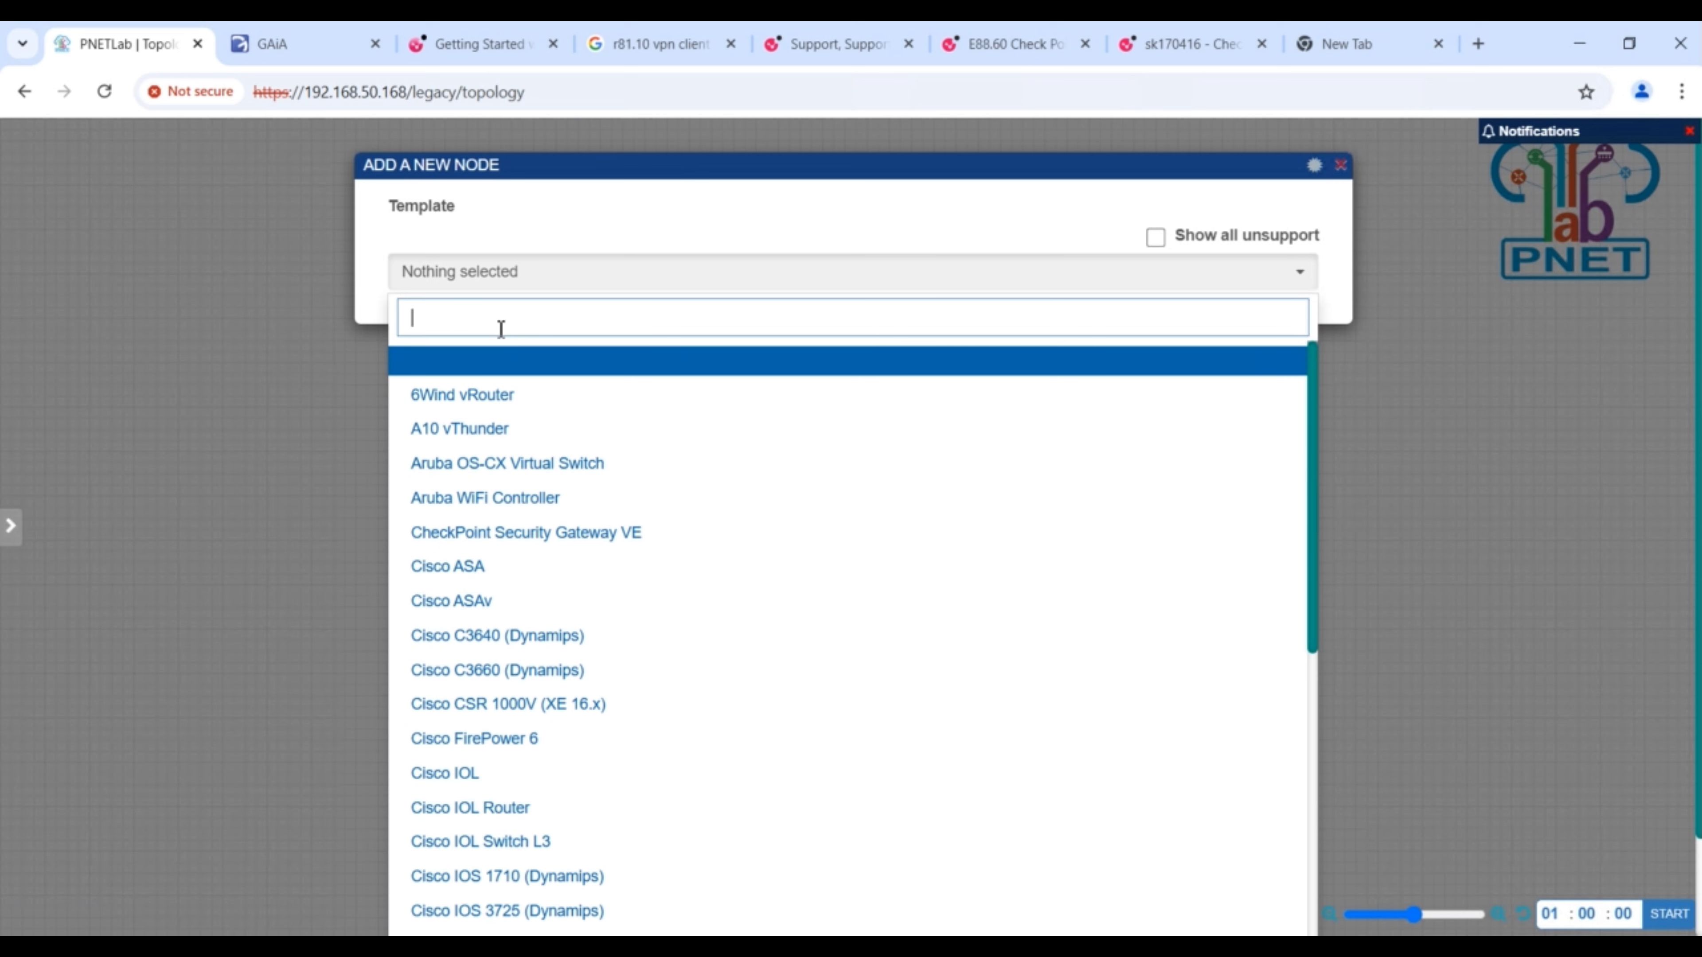
text(ios)
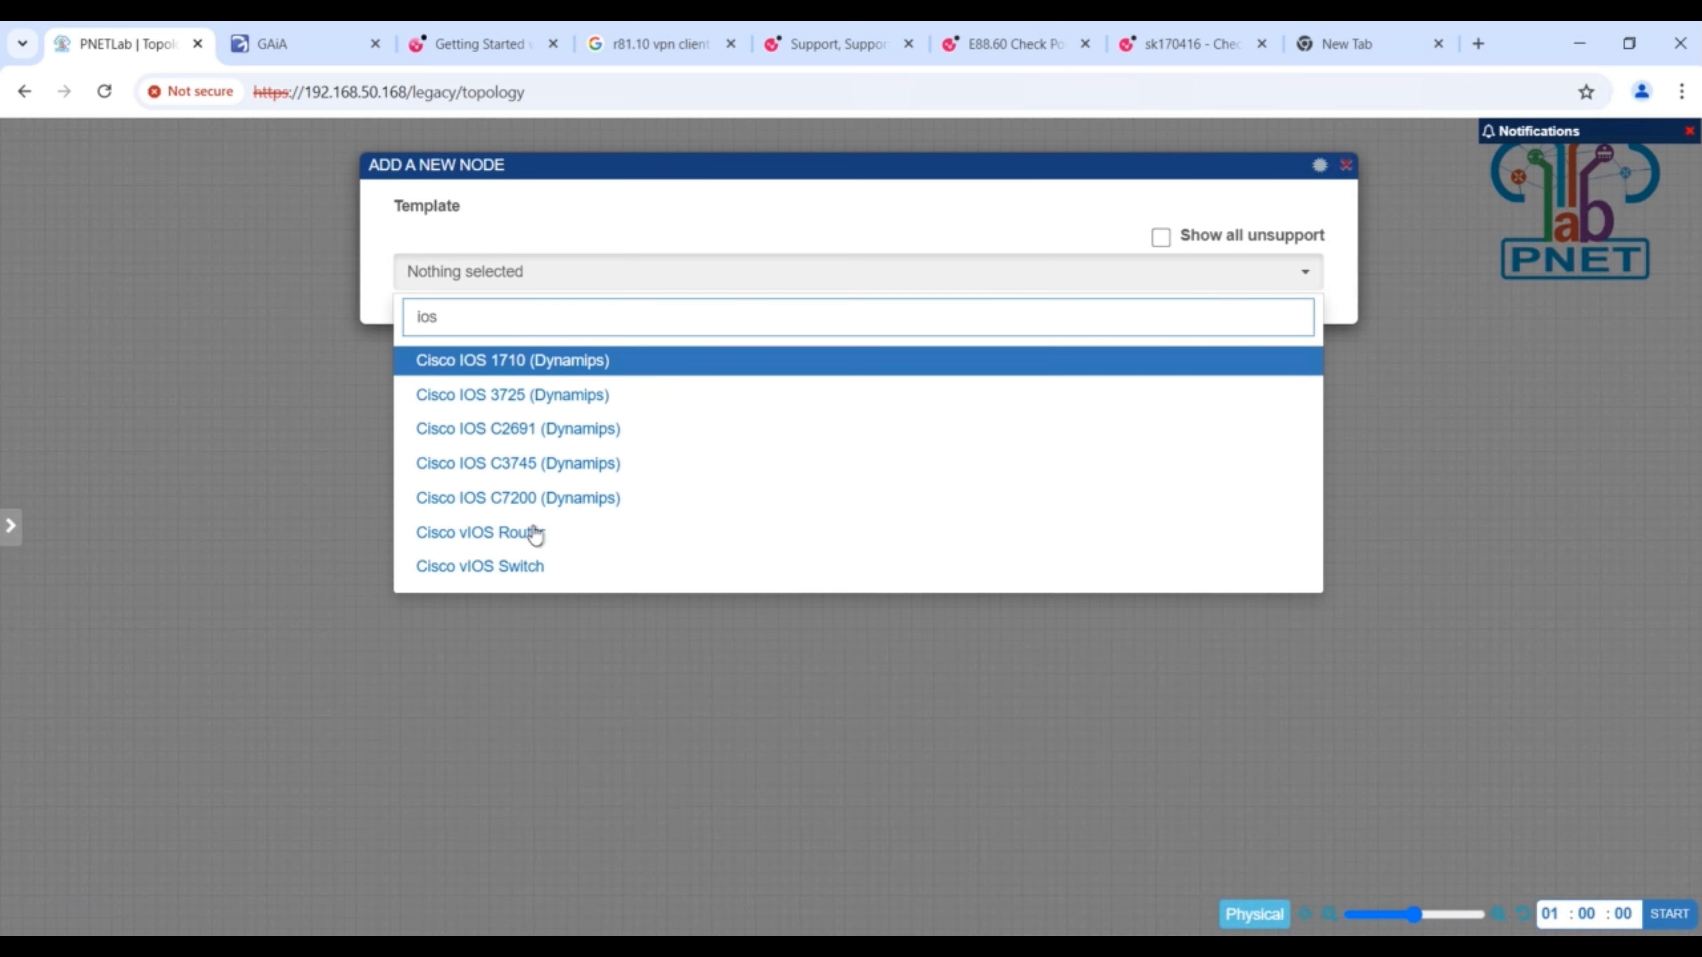
click(511, 576)
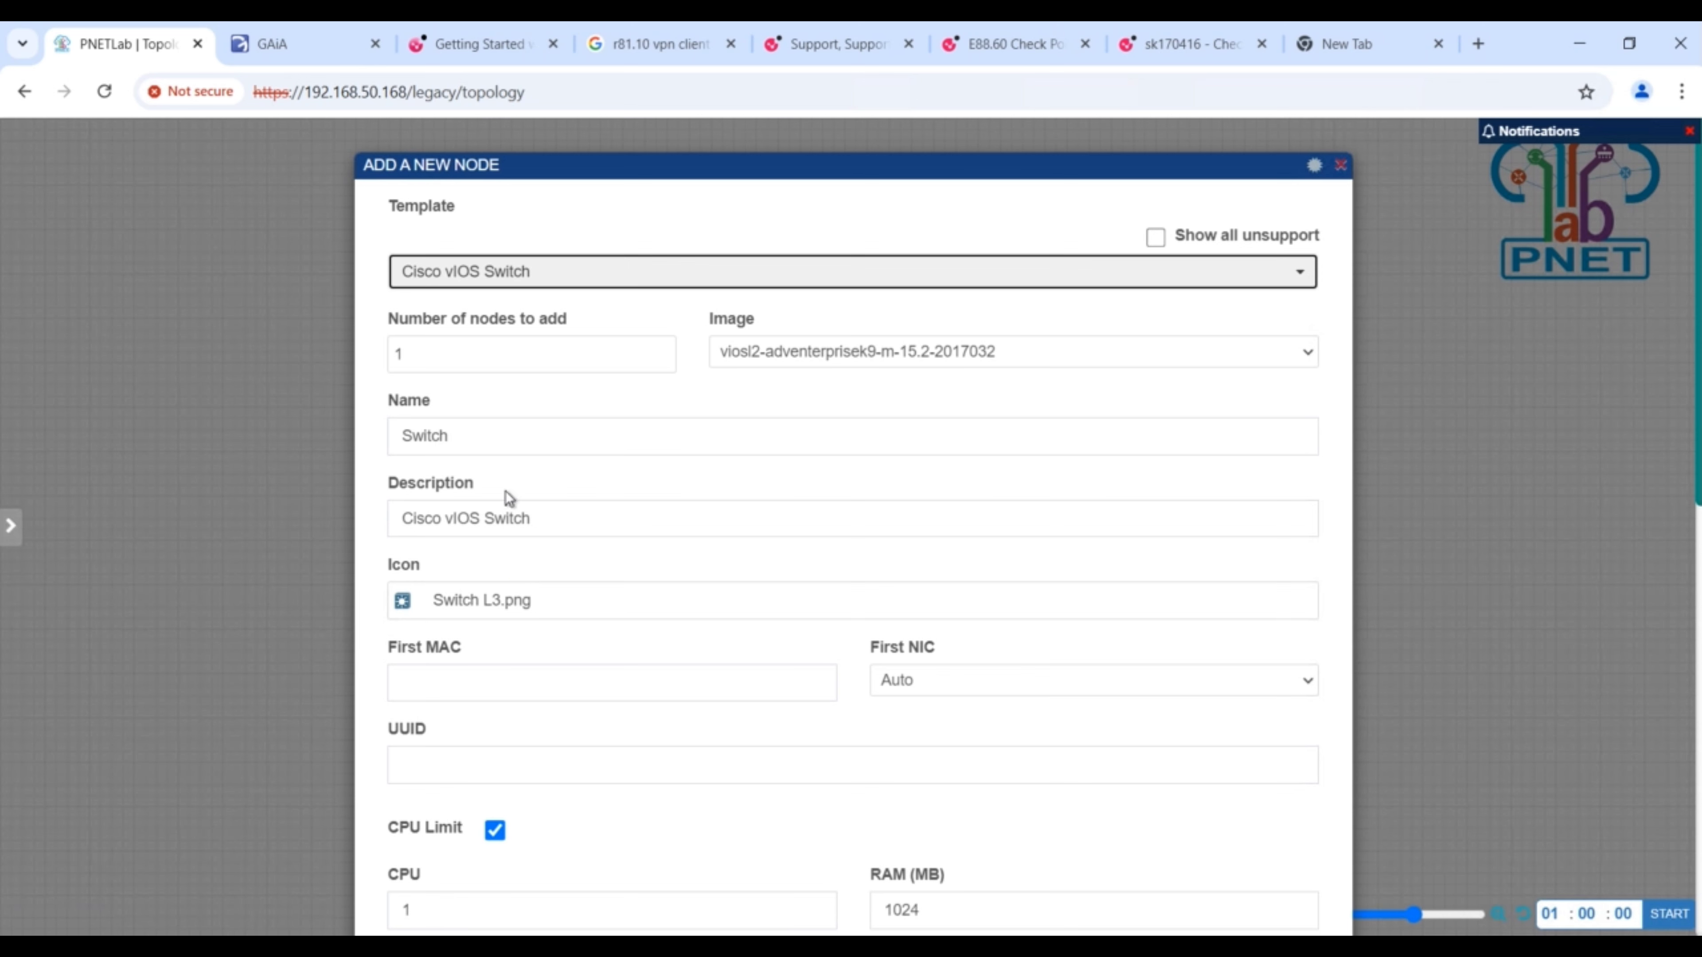
click(427, 362)
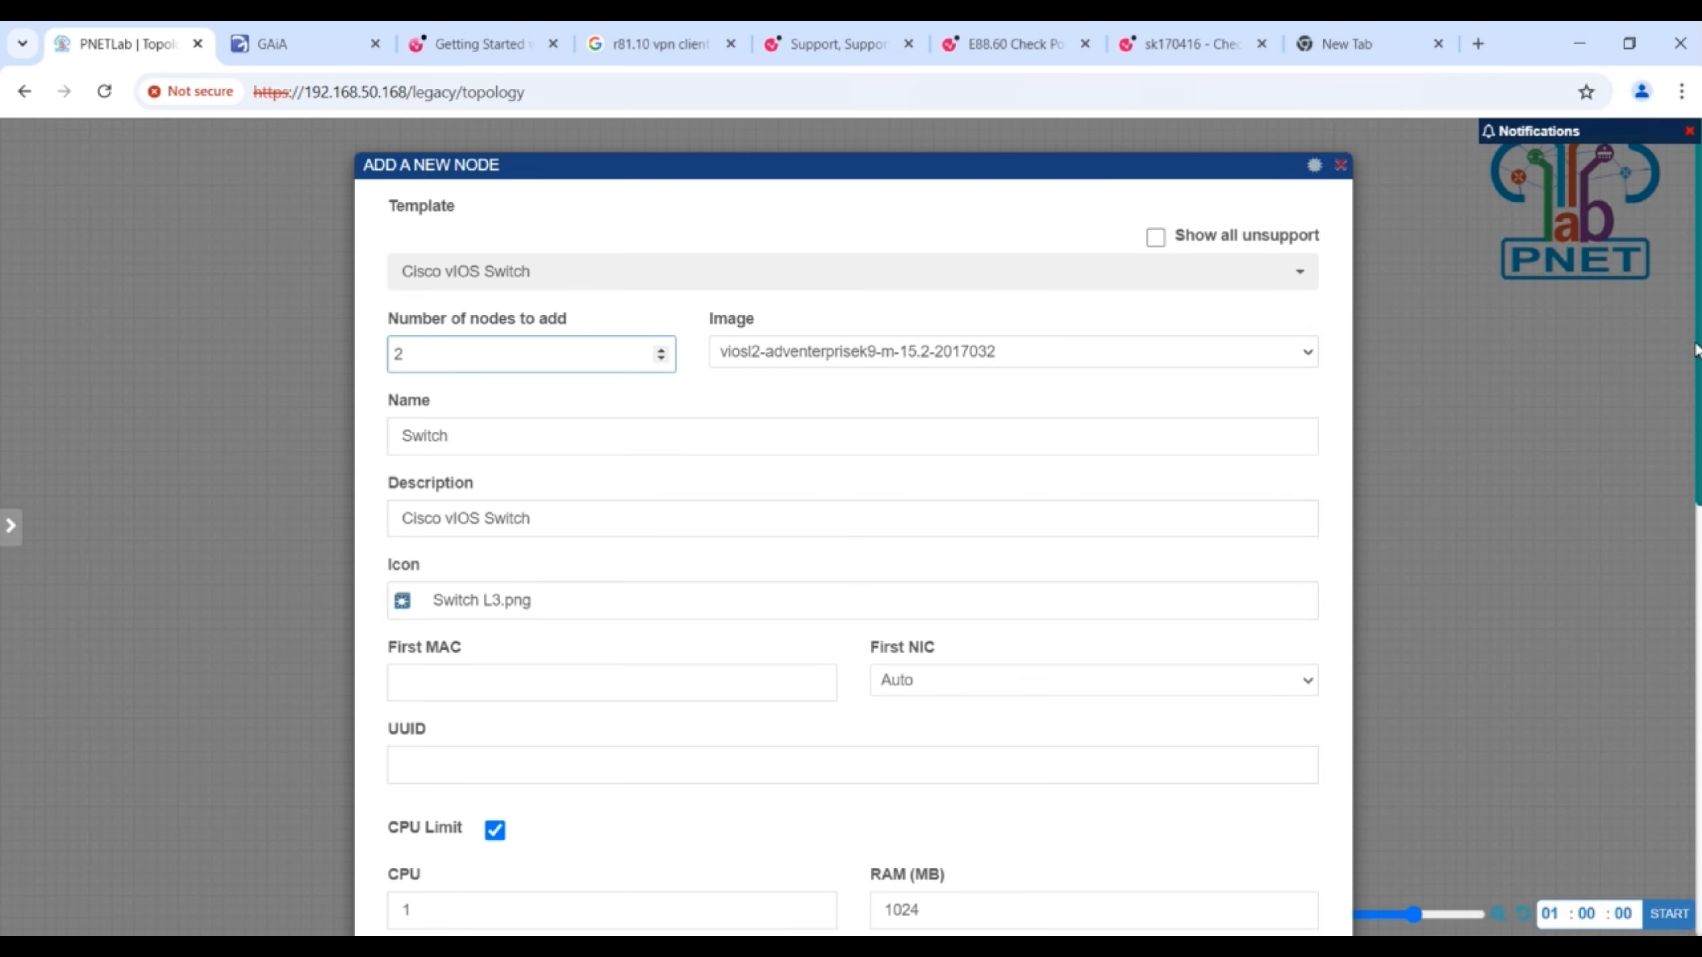
scroll(1696, 424, down, 10)
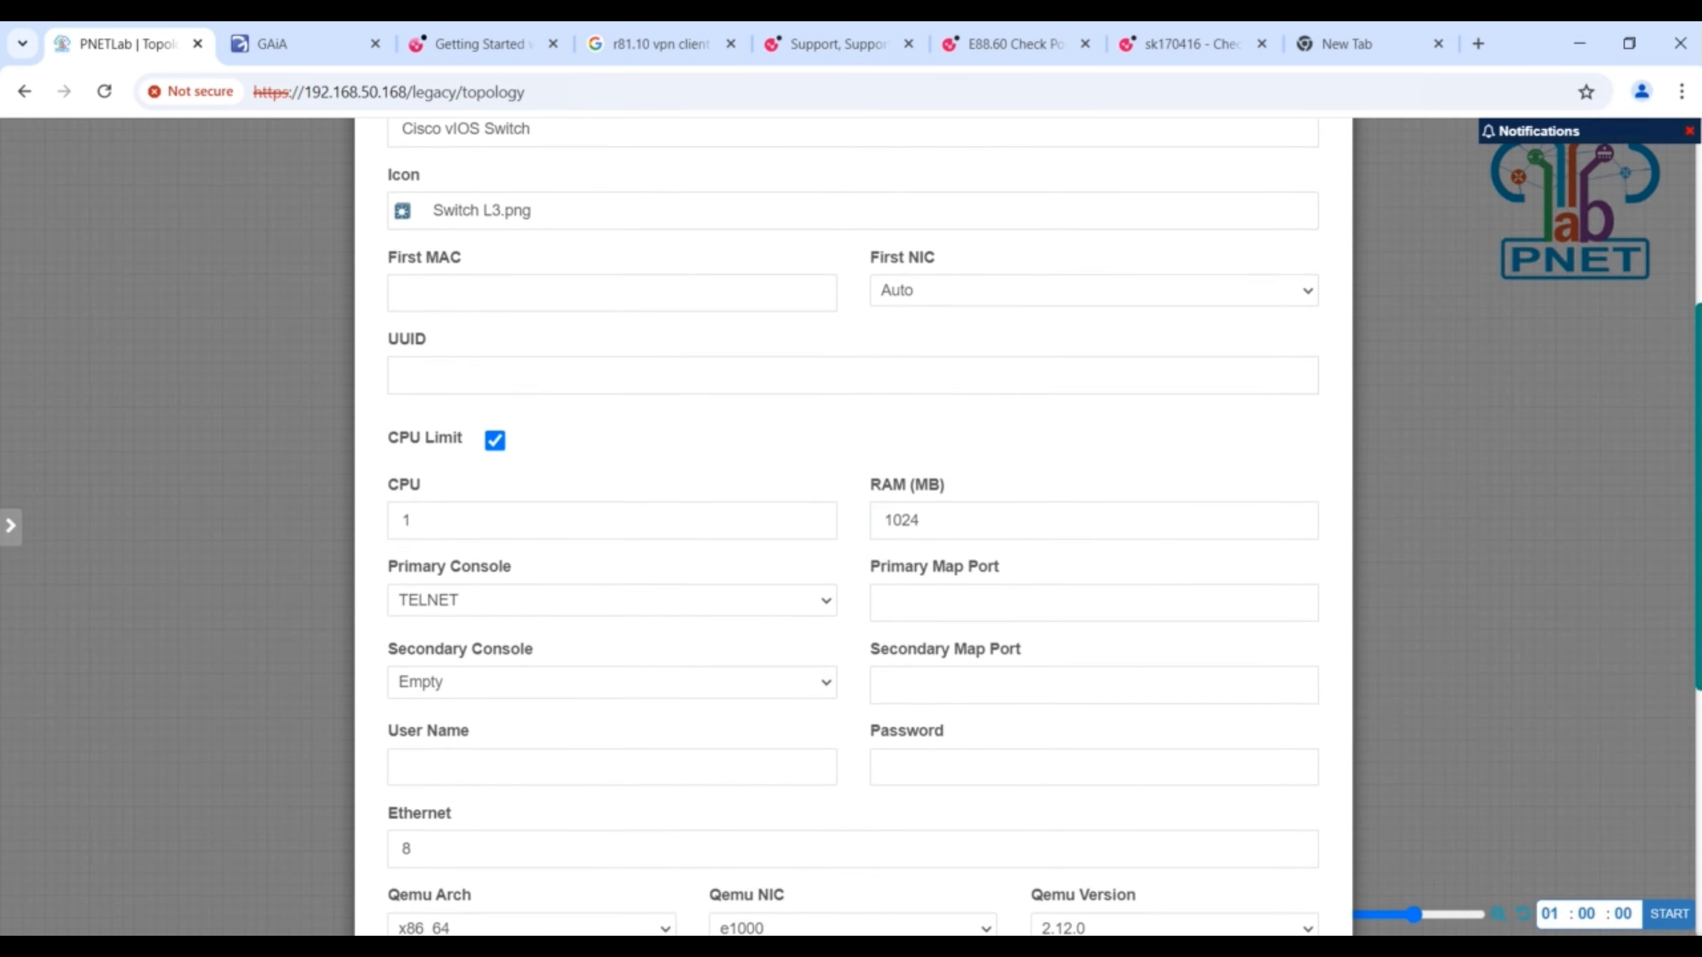
scroll(1696, 424, down, 2)
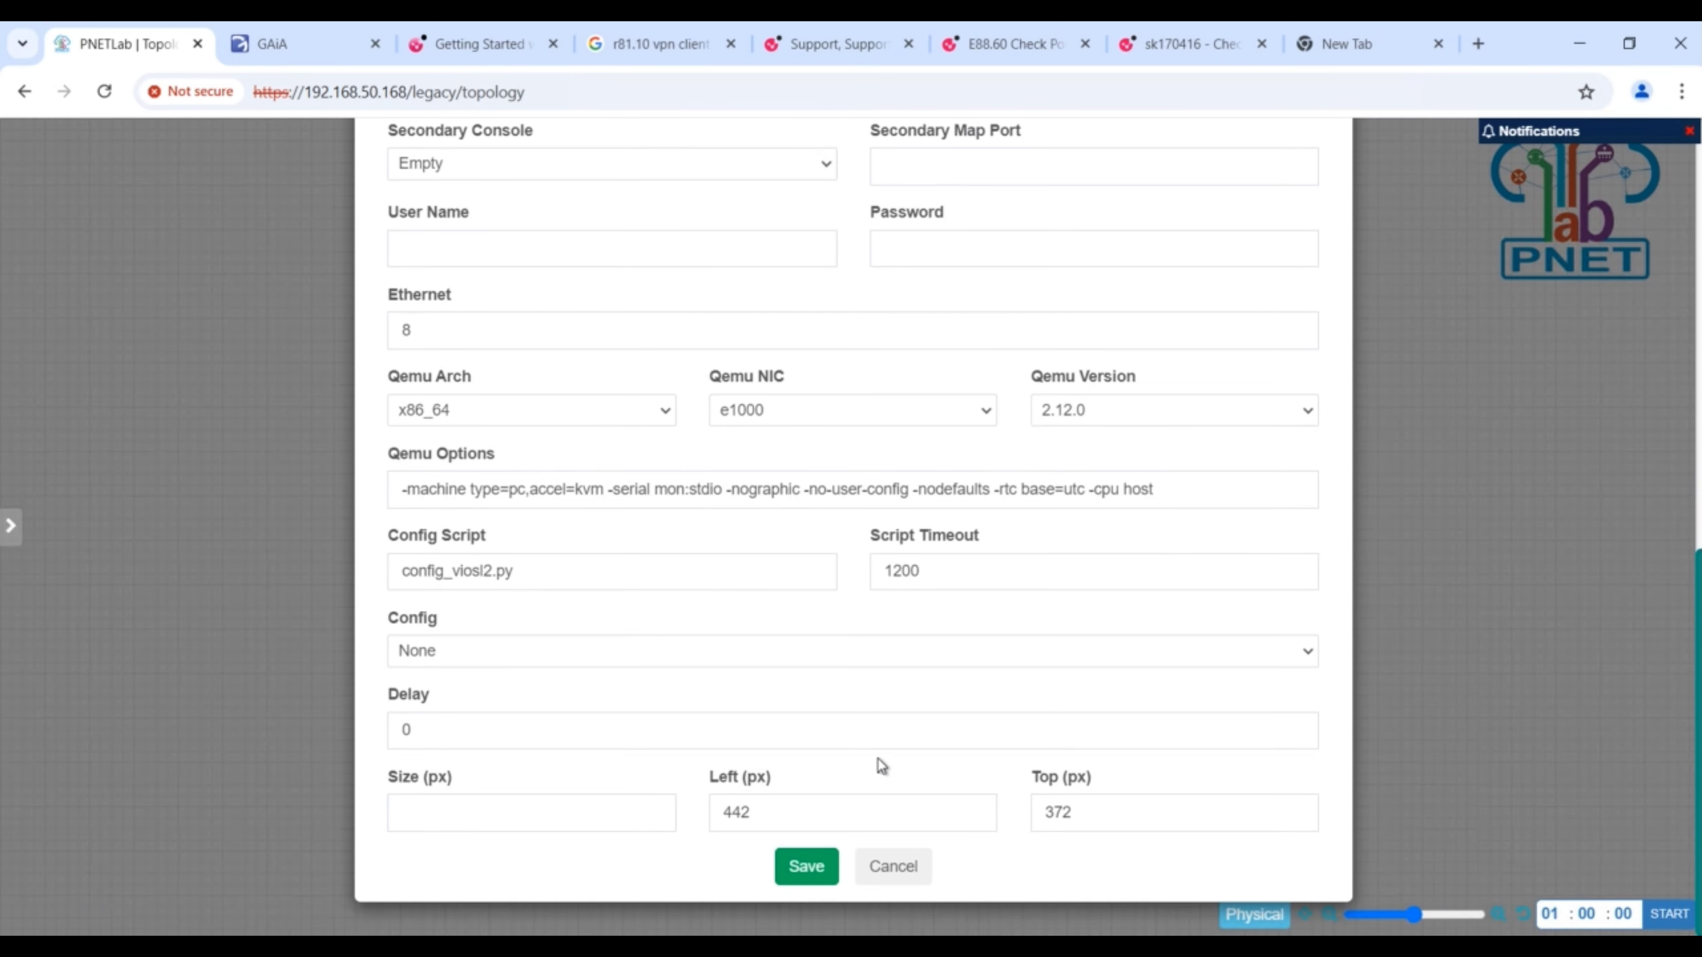
click(810, 857)
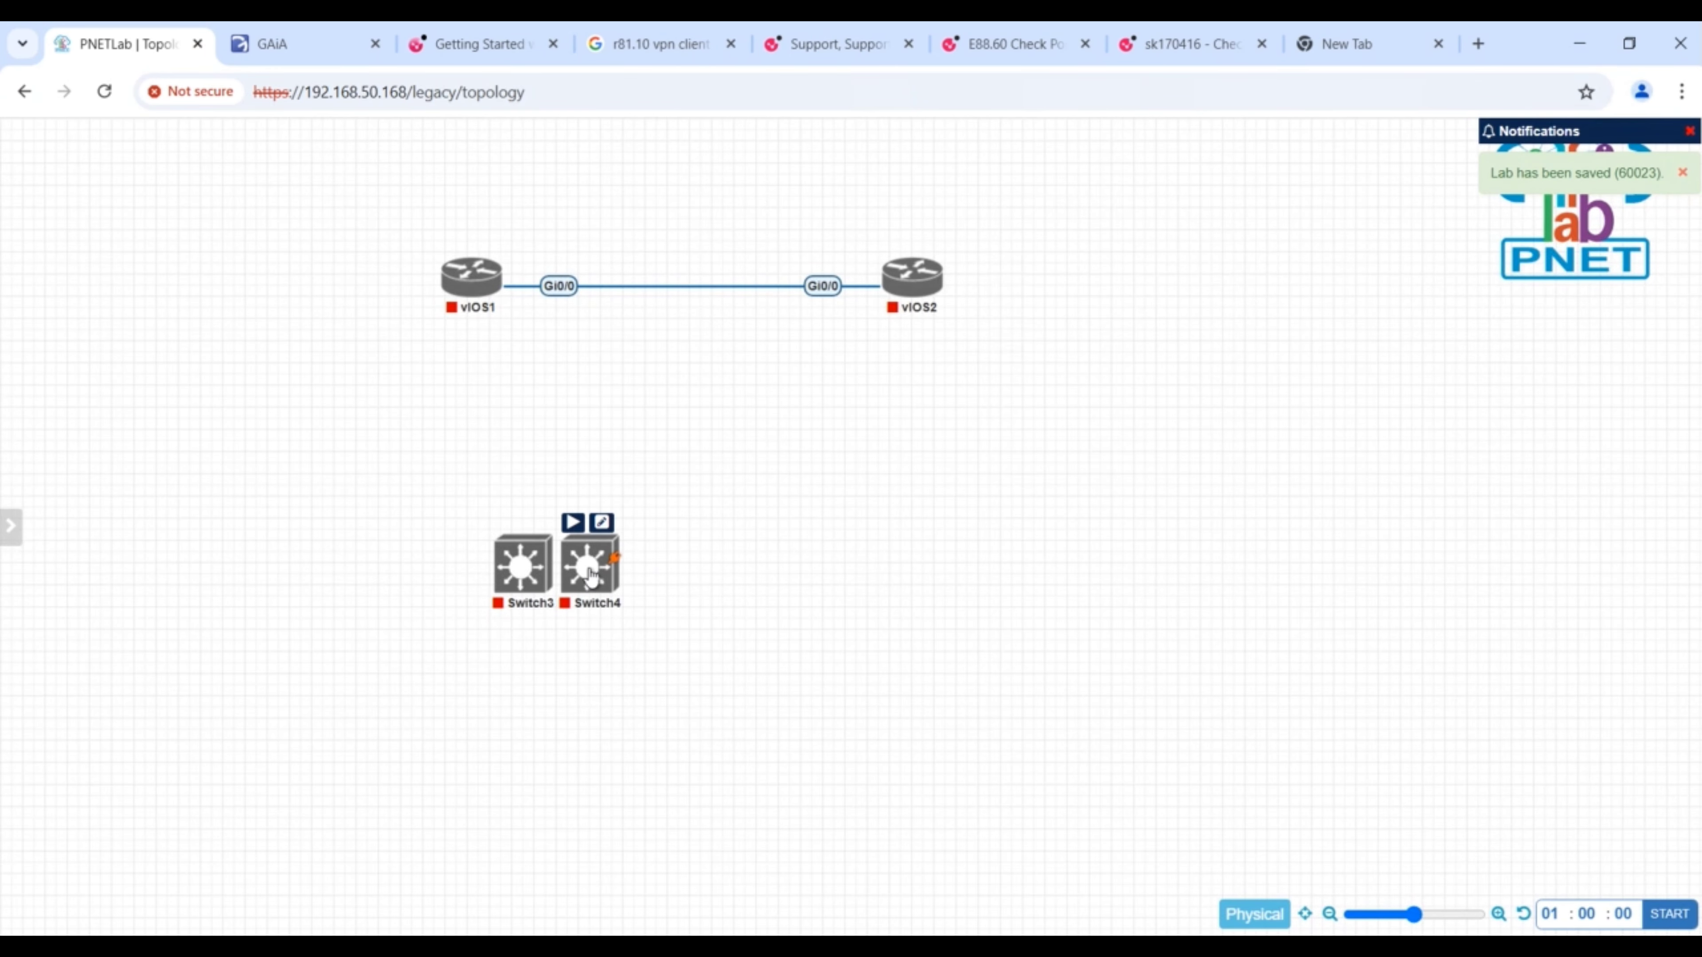
- Position Switch4 below router vIOS2 and Switch3 below router vIOS1
drag(599, 583, 920, 561)
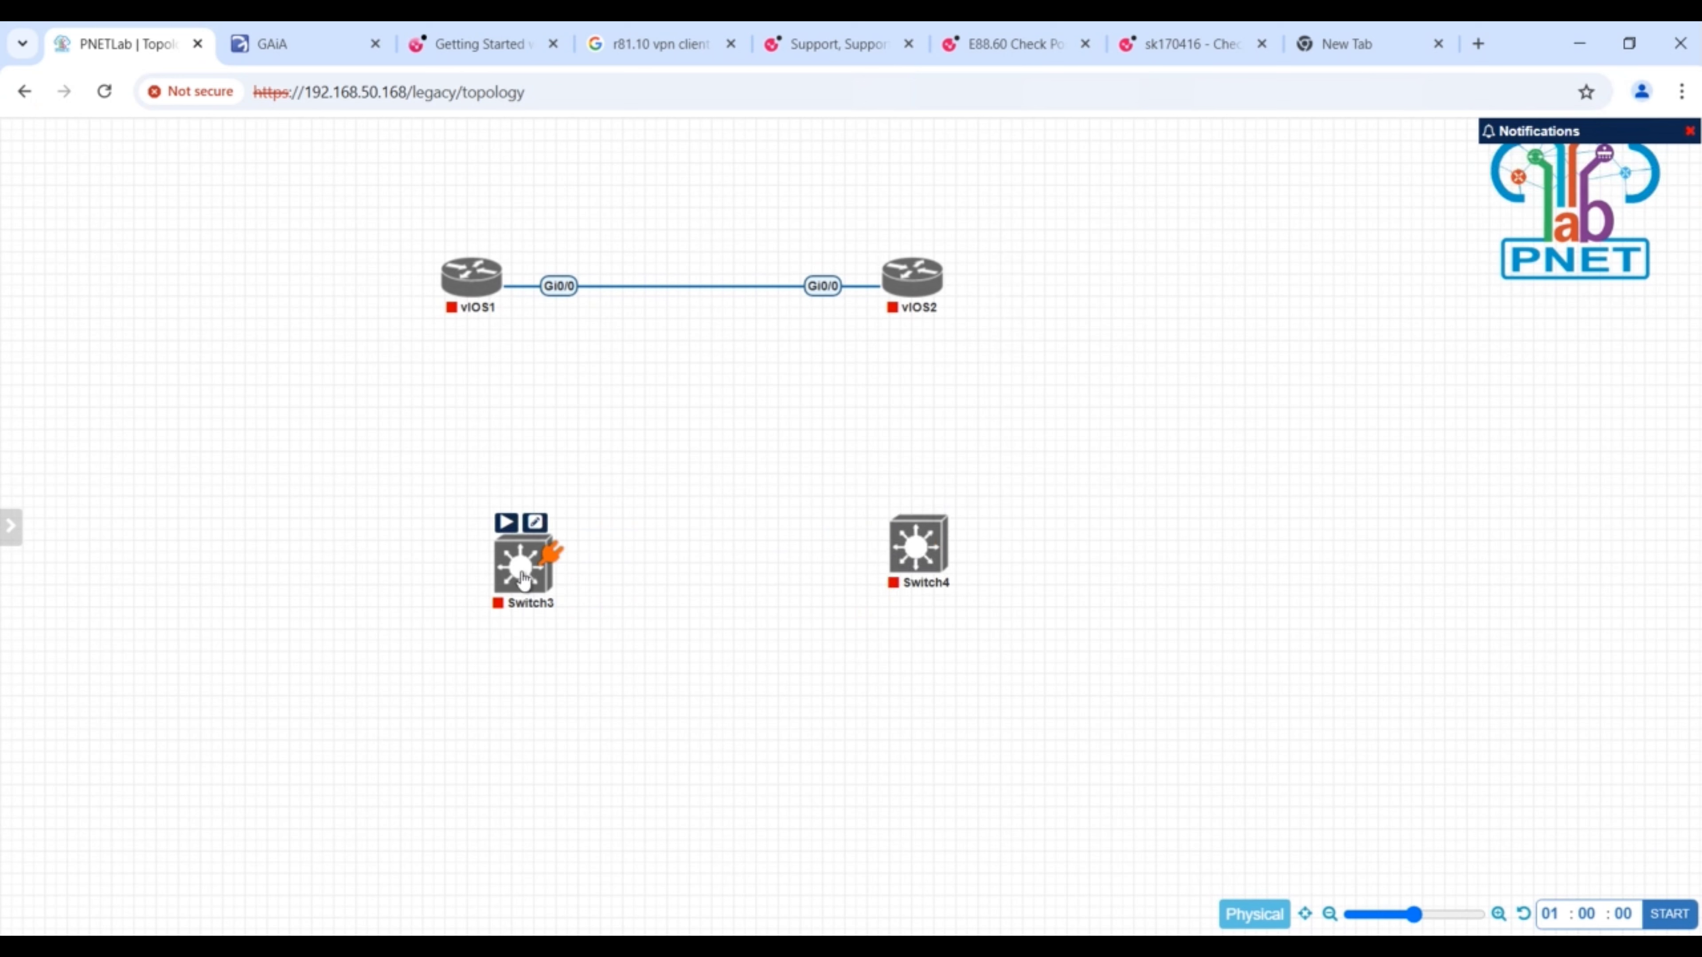
drag(526, 566, 478, 564)
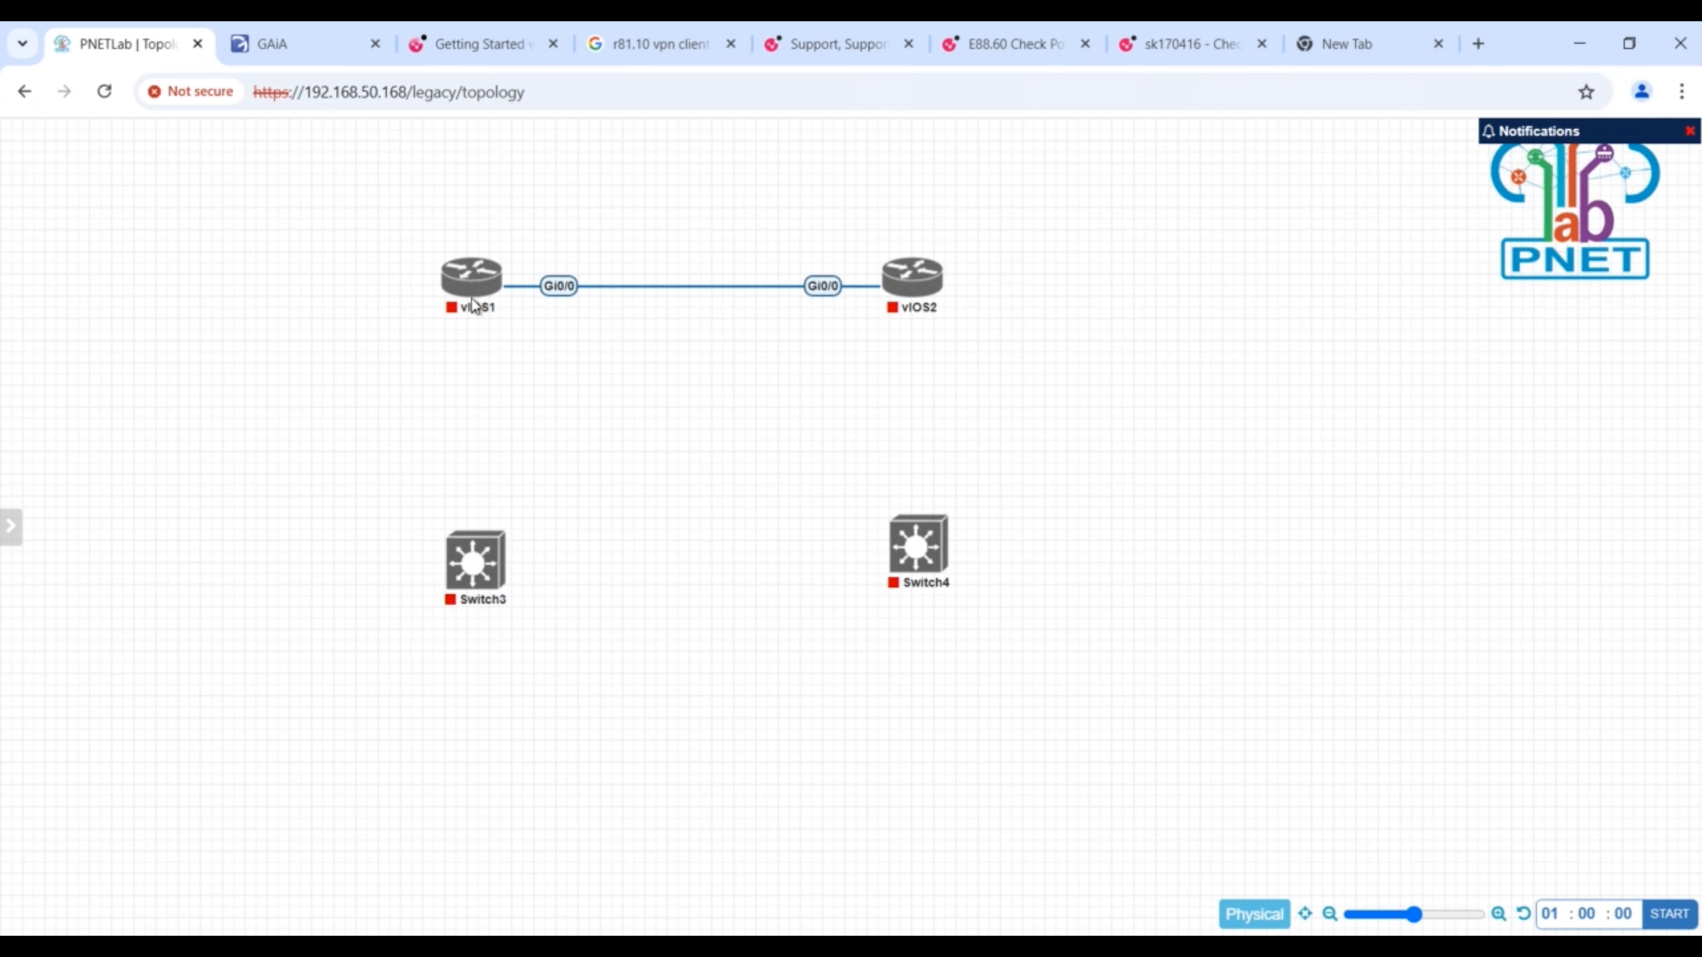
- Connect interface Gi0/1 of vIOS1 to interface Gi0/0 of Switch3
mouse_move(476, 299)
drag(493, 289, 486, 552)
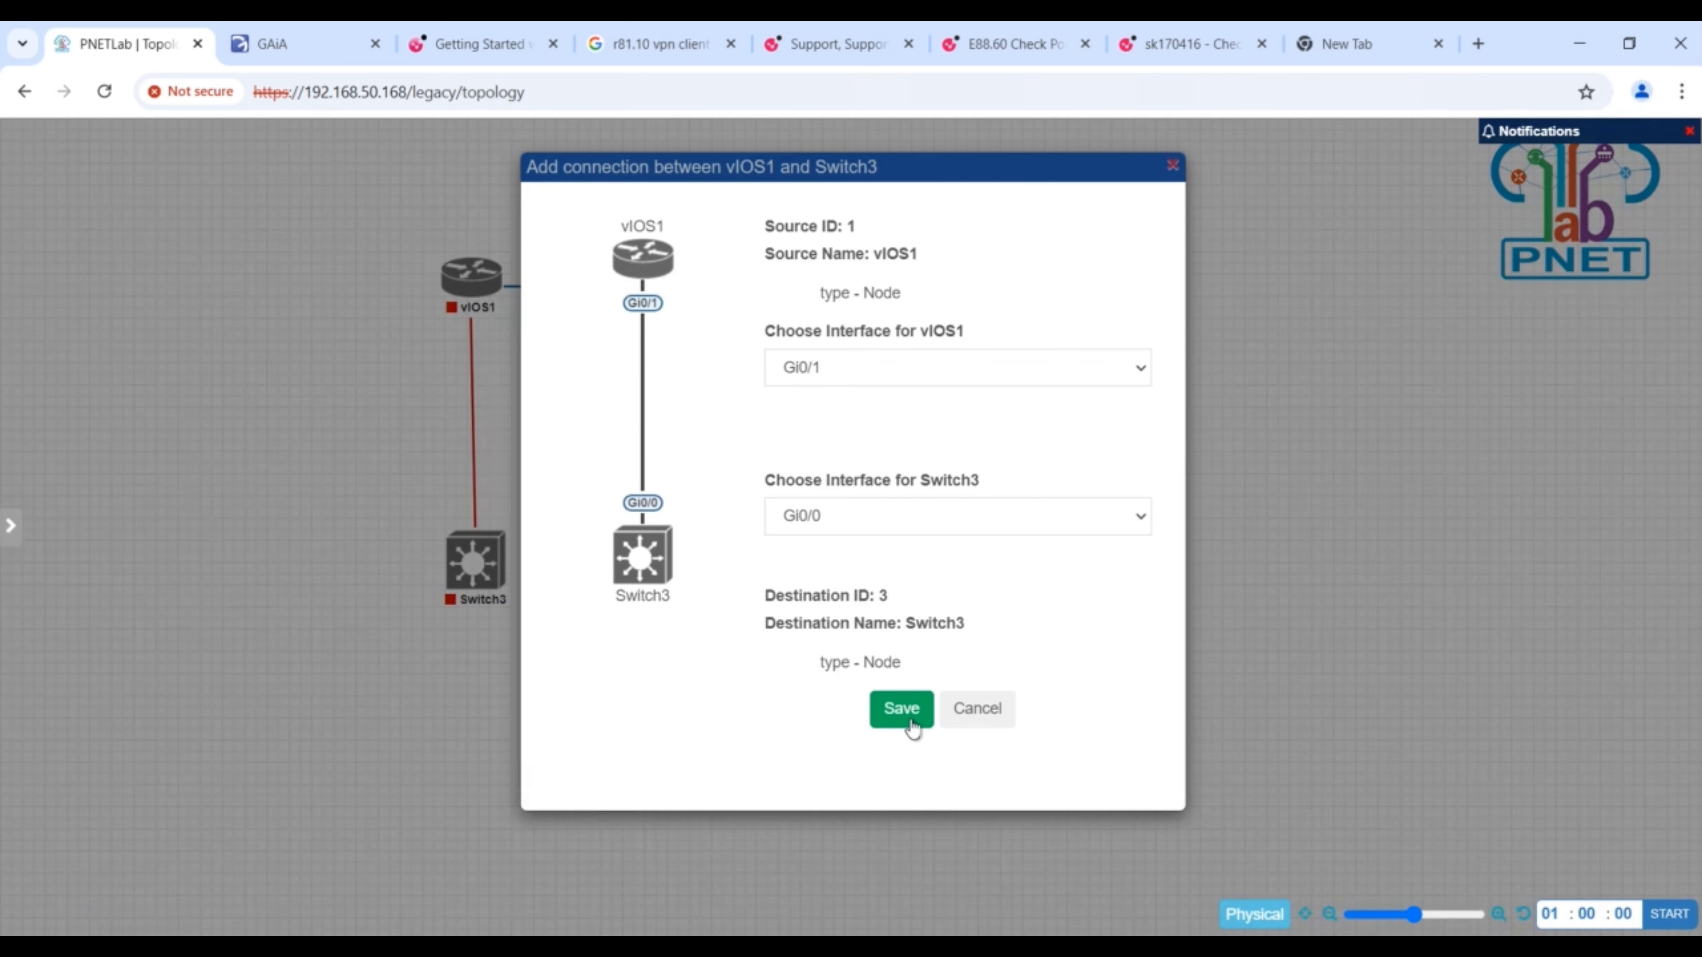
click(901, 709)
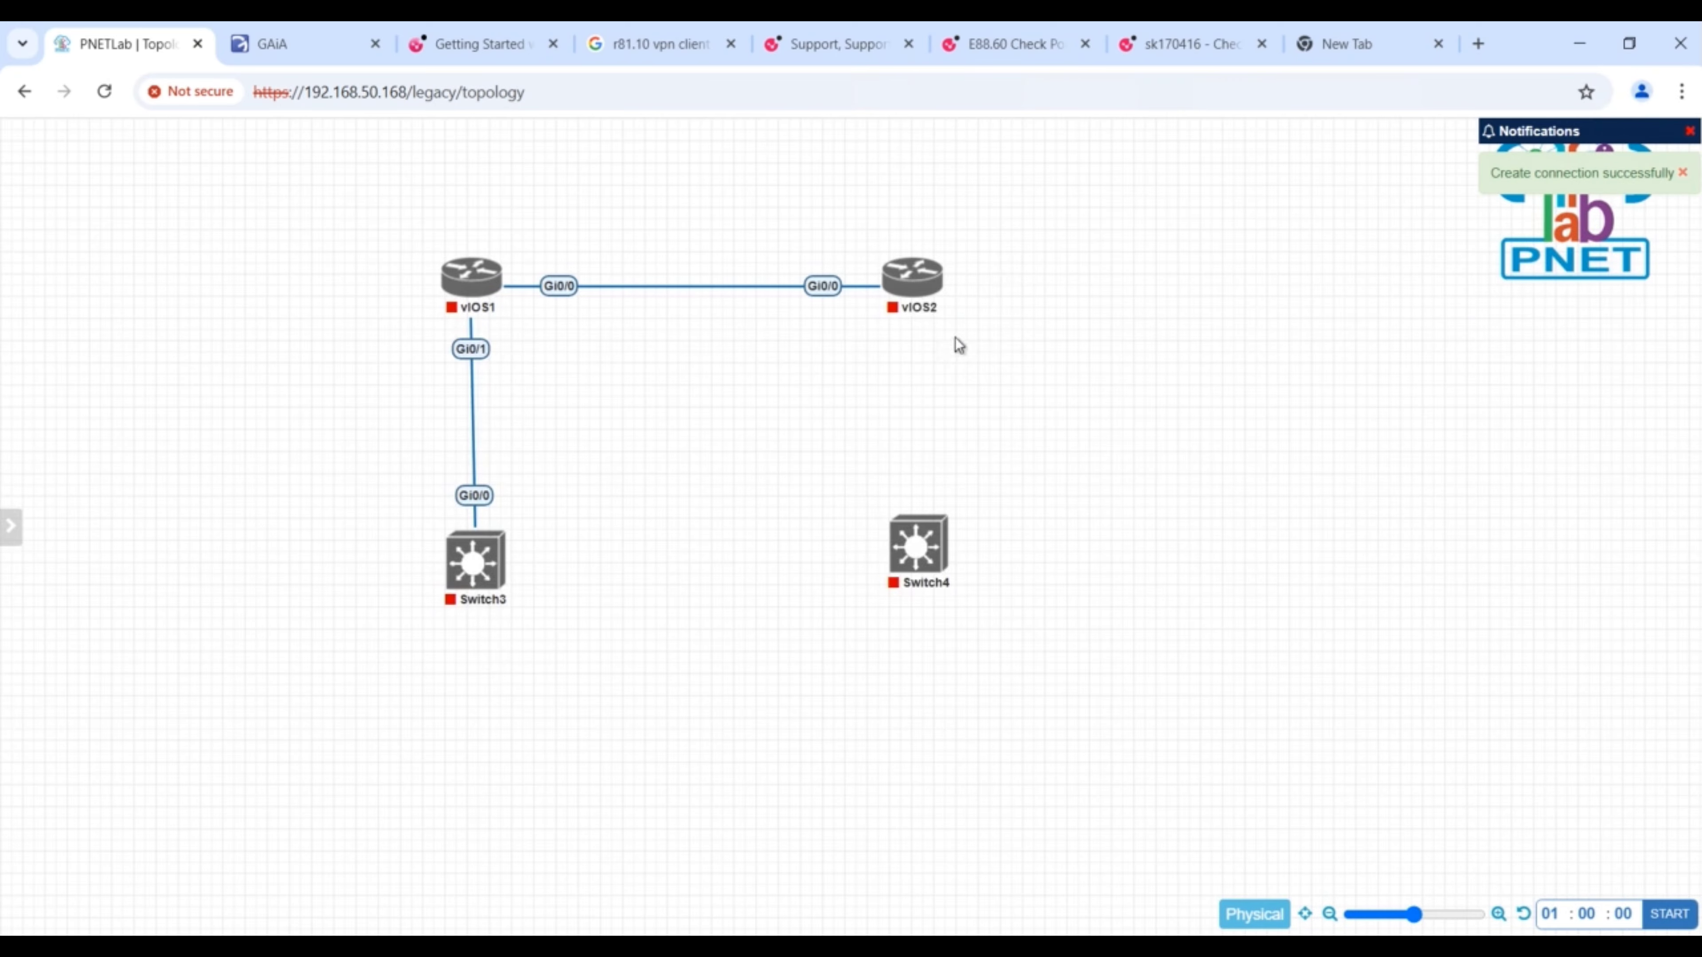
- Connect interface Gi0/1 of vIOS2 to interface Gi0/0 of Switch4
mouse_move(919, 303)
drag(936, 276, 928, 541)
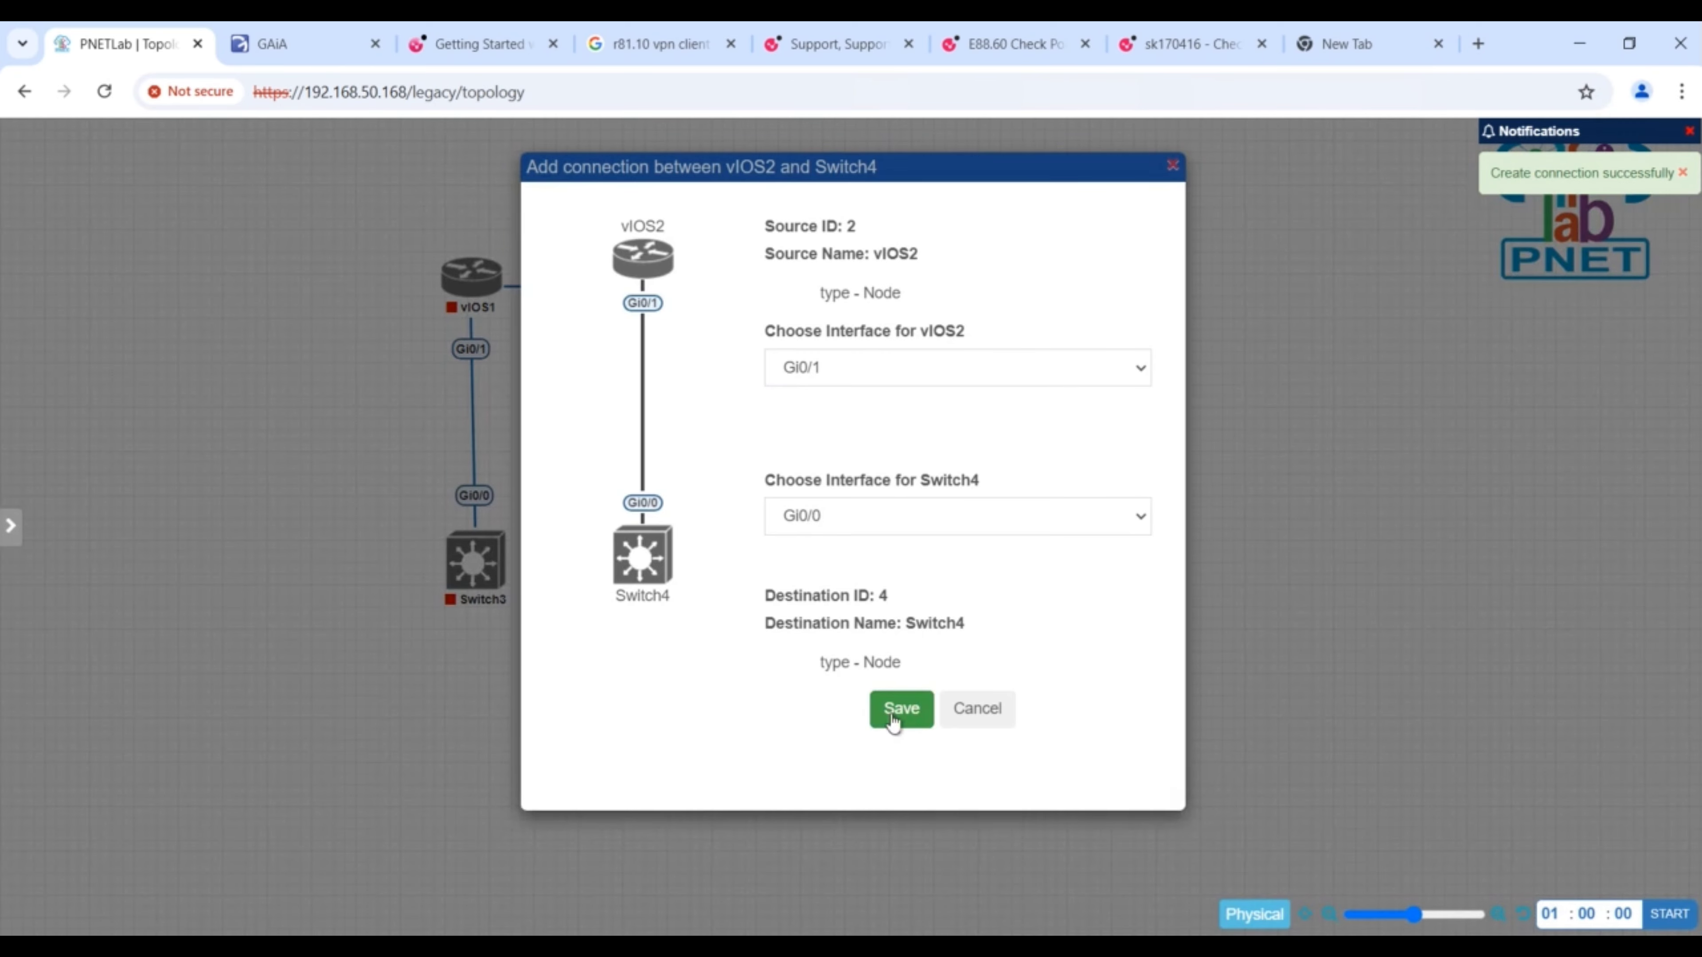
click(901, 712)
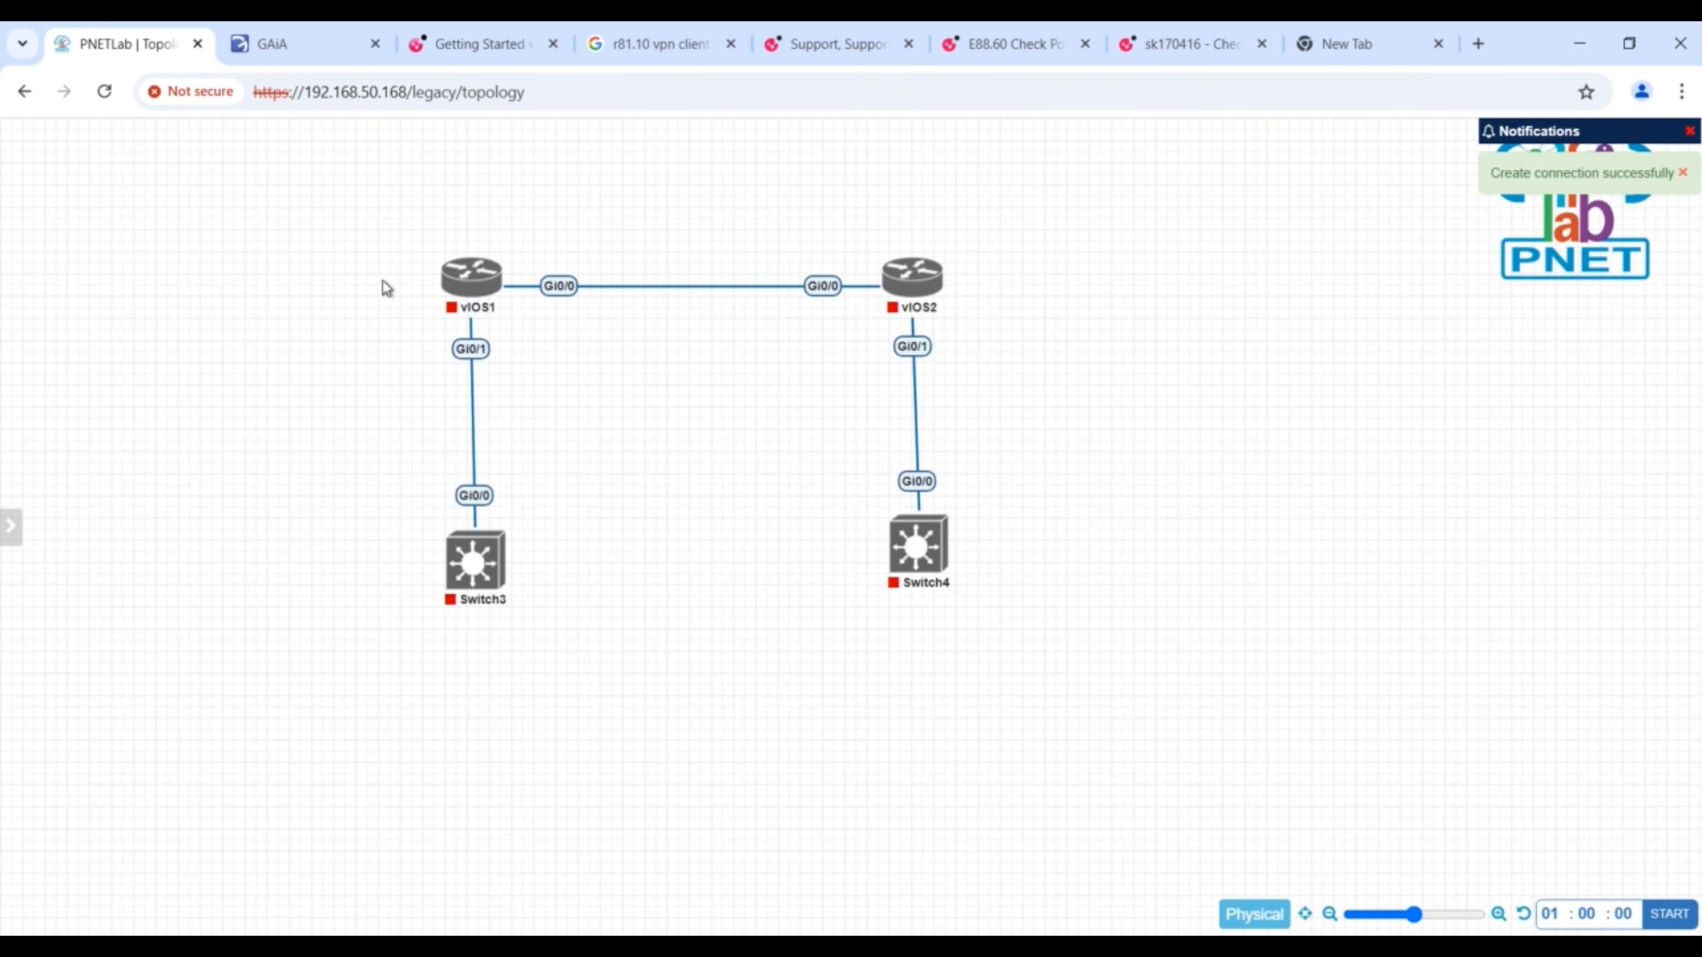
- Select vIOS1 and Switch3 together and align them vertically
drag(372, 223, 530, 615)
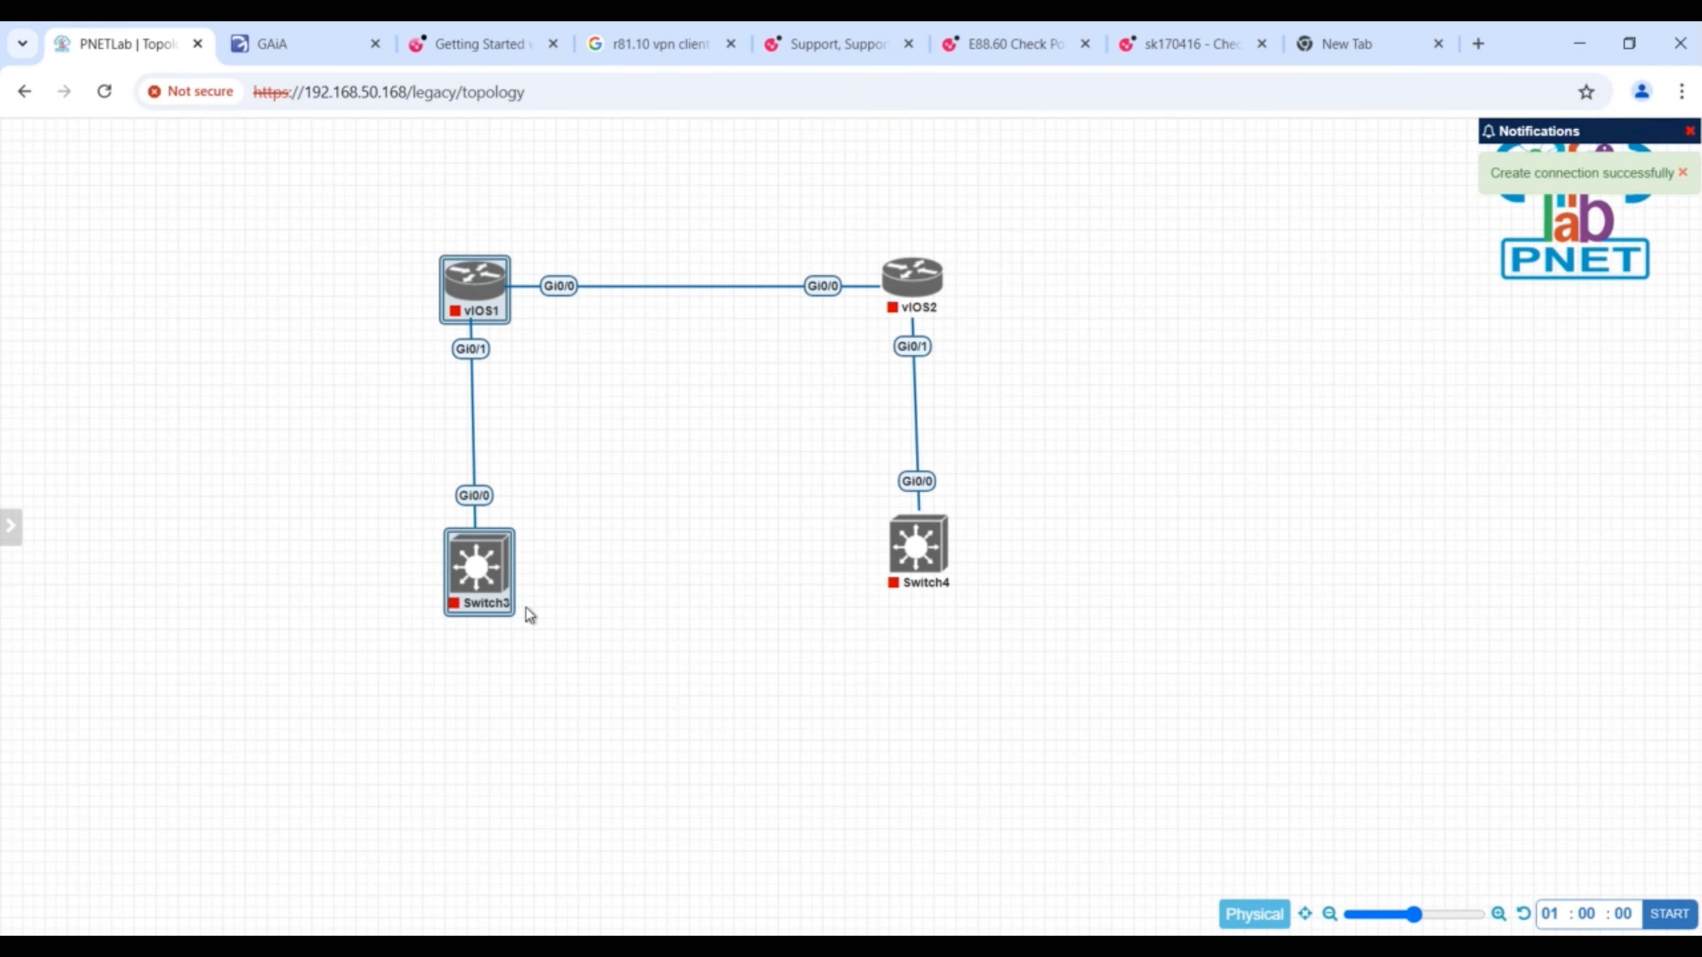
right_click(480, 556)
- Add two nodes below Switch3 from the Windows template, using the win-7-x86 image
right_click(465, 640)
click(509, 679)
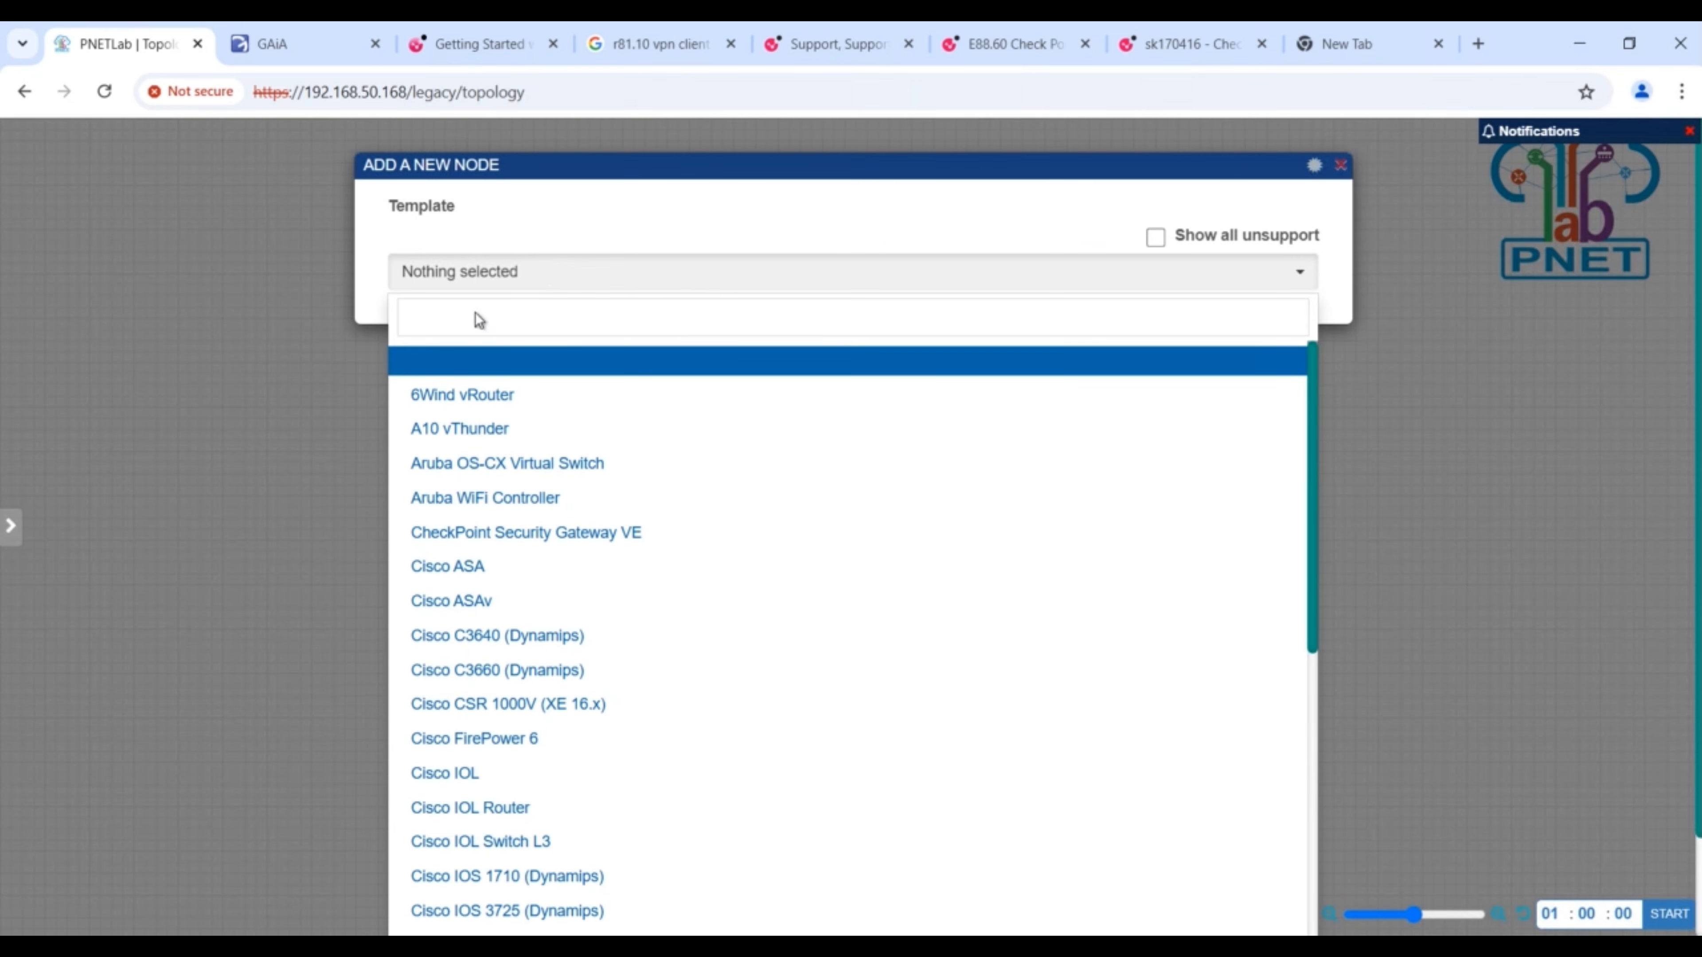
click(476, 317)
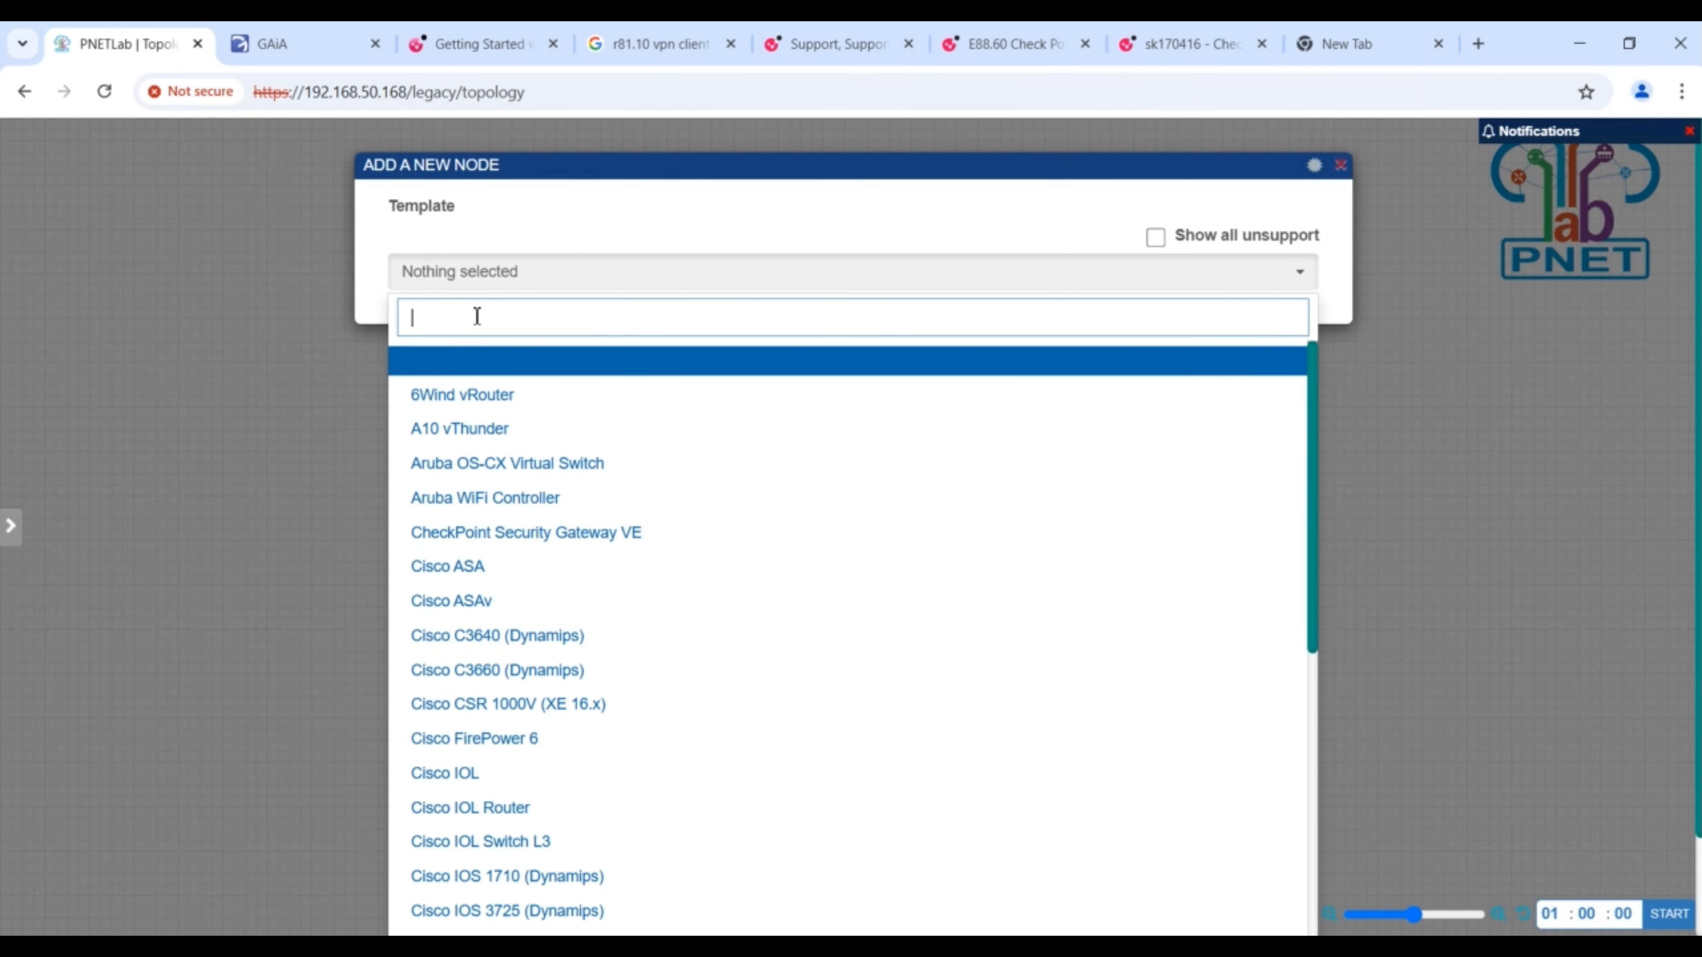
text(win)
click(462, 398)
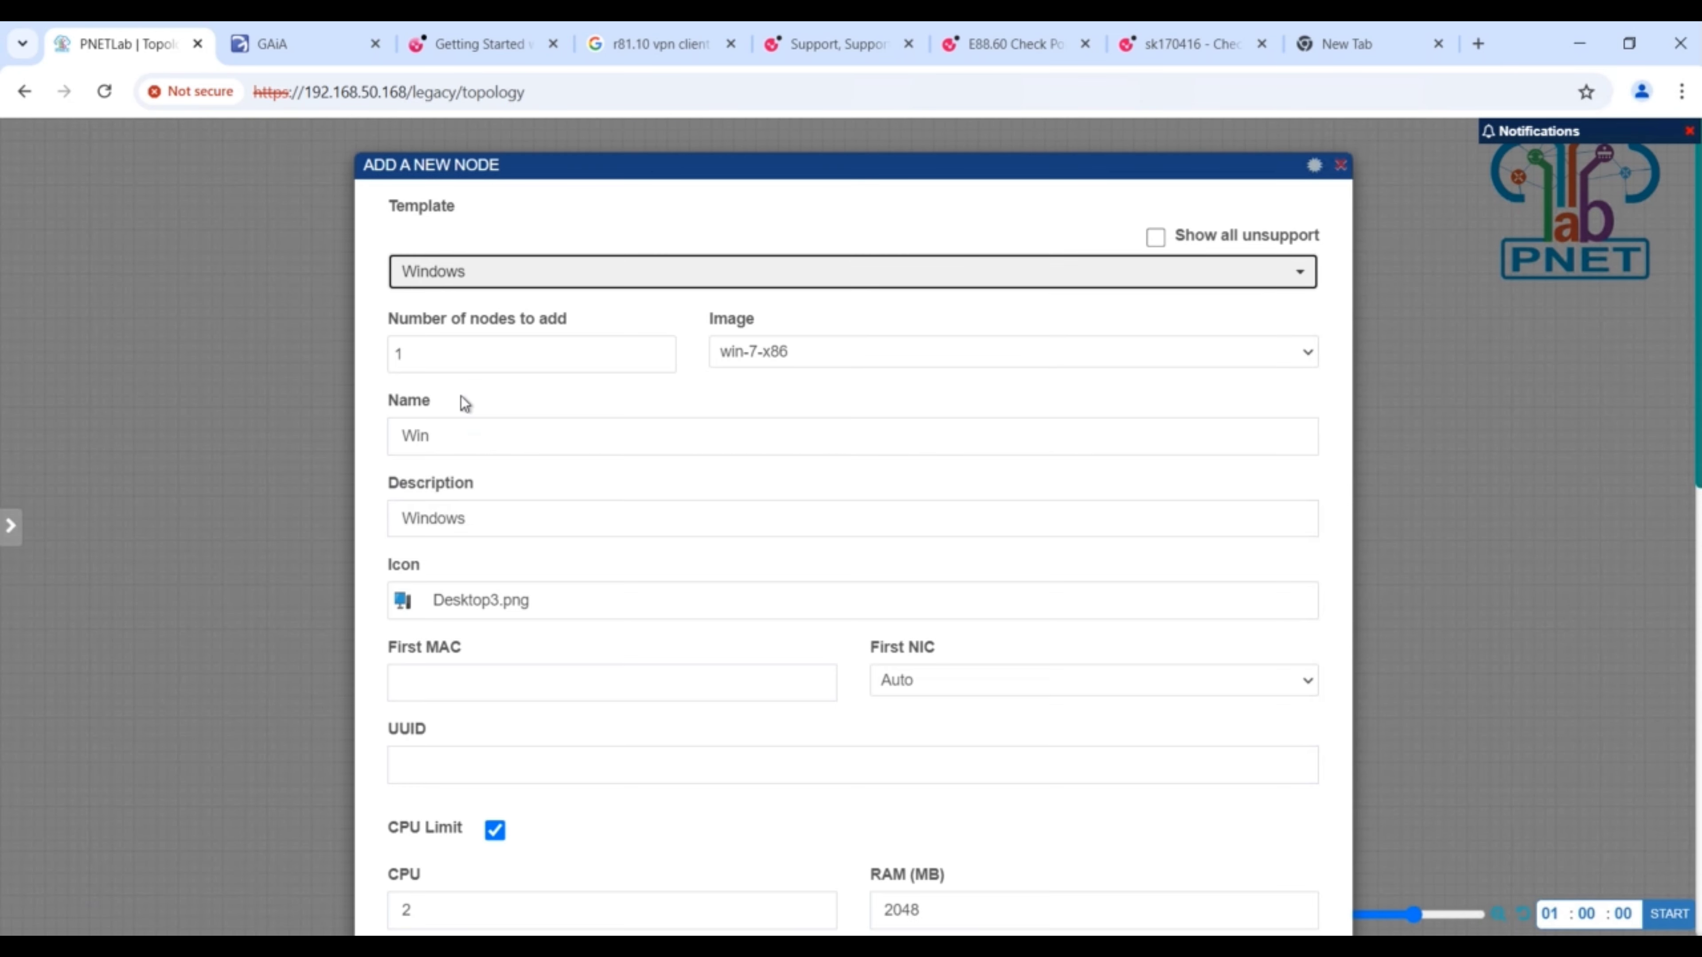
click(442, 361)
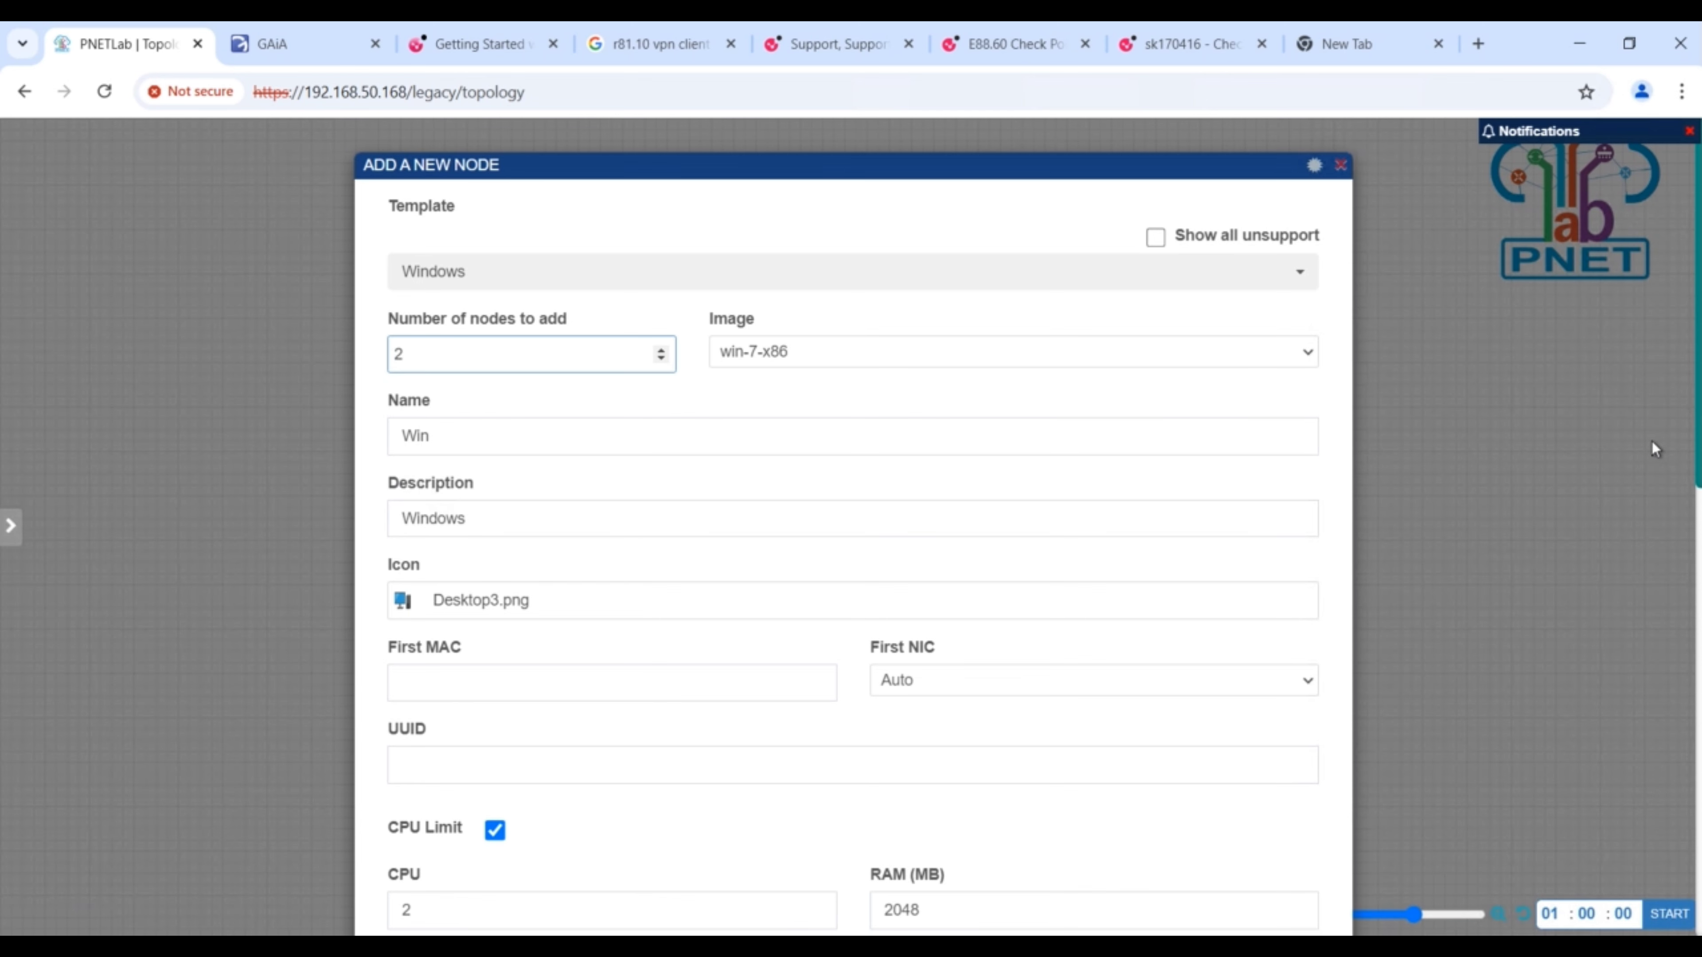
drag(1698, 308, 1698, 755)
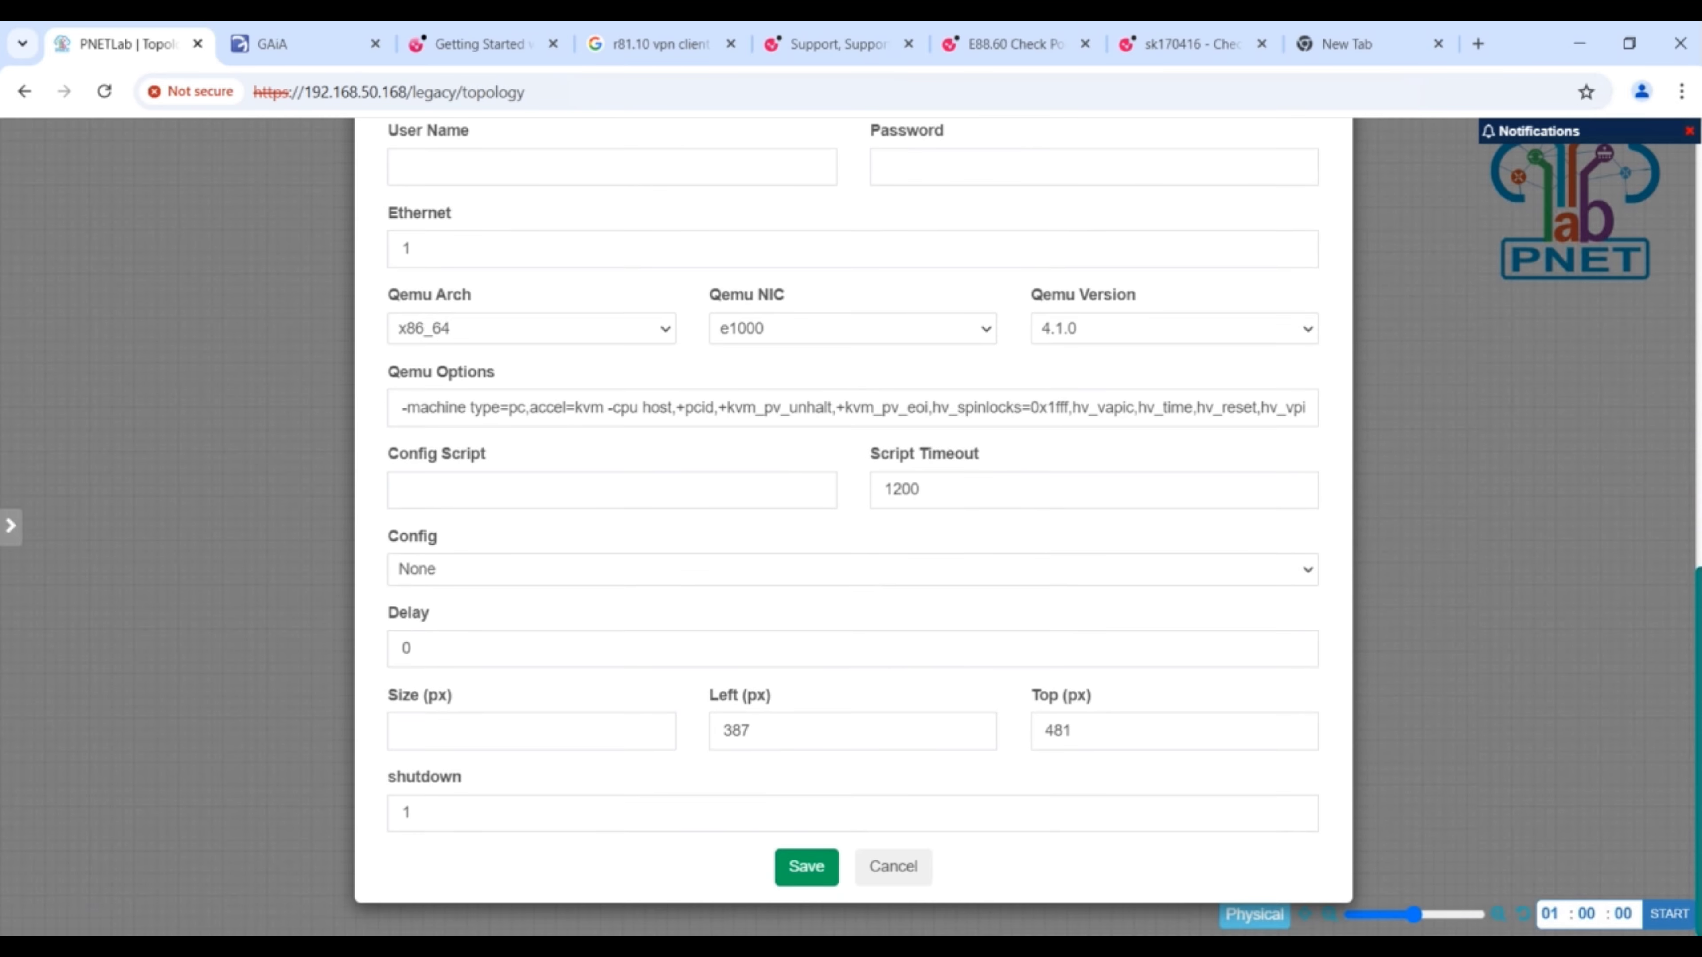
click(802, 867)
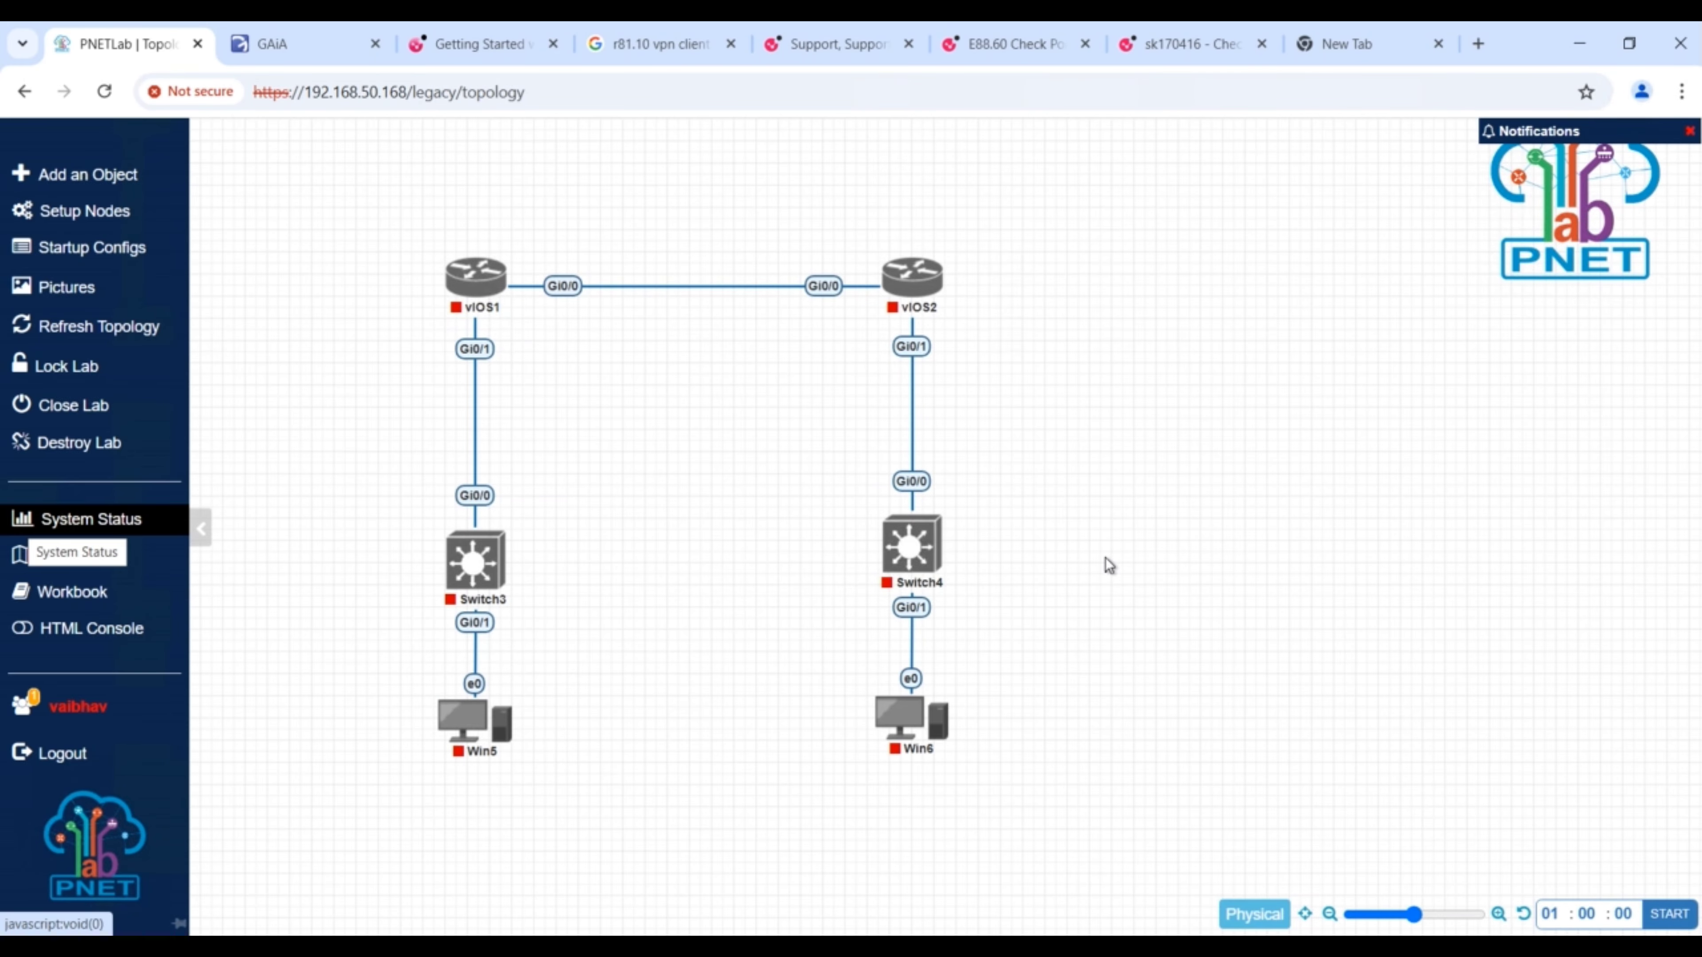
- Add a text label reading 192.168.10.1 and place it above the Gi0/0 interface of vIOS1
right_click(1106, 563)
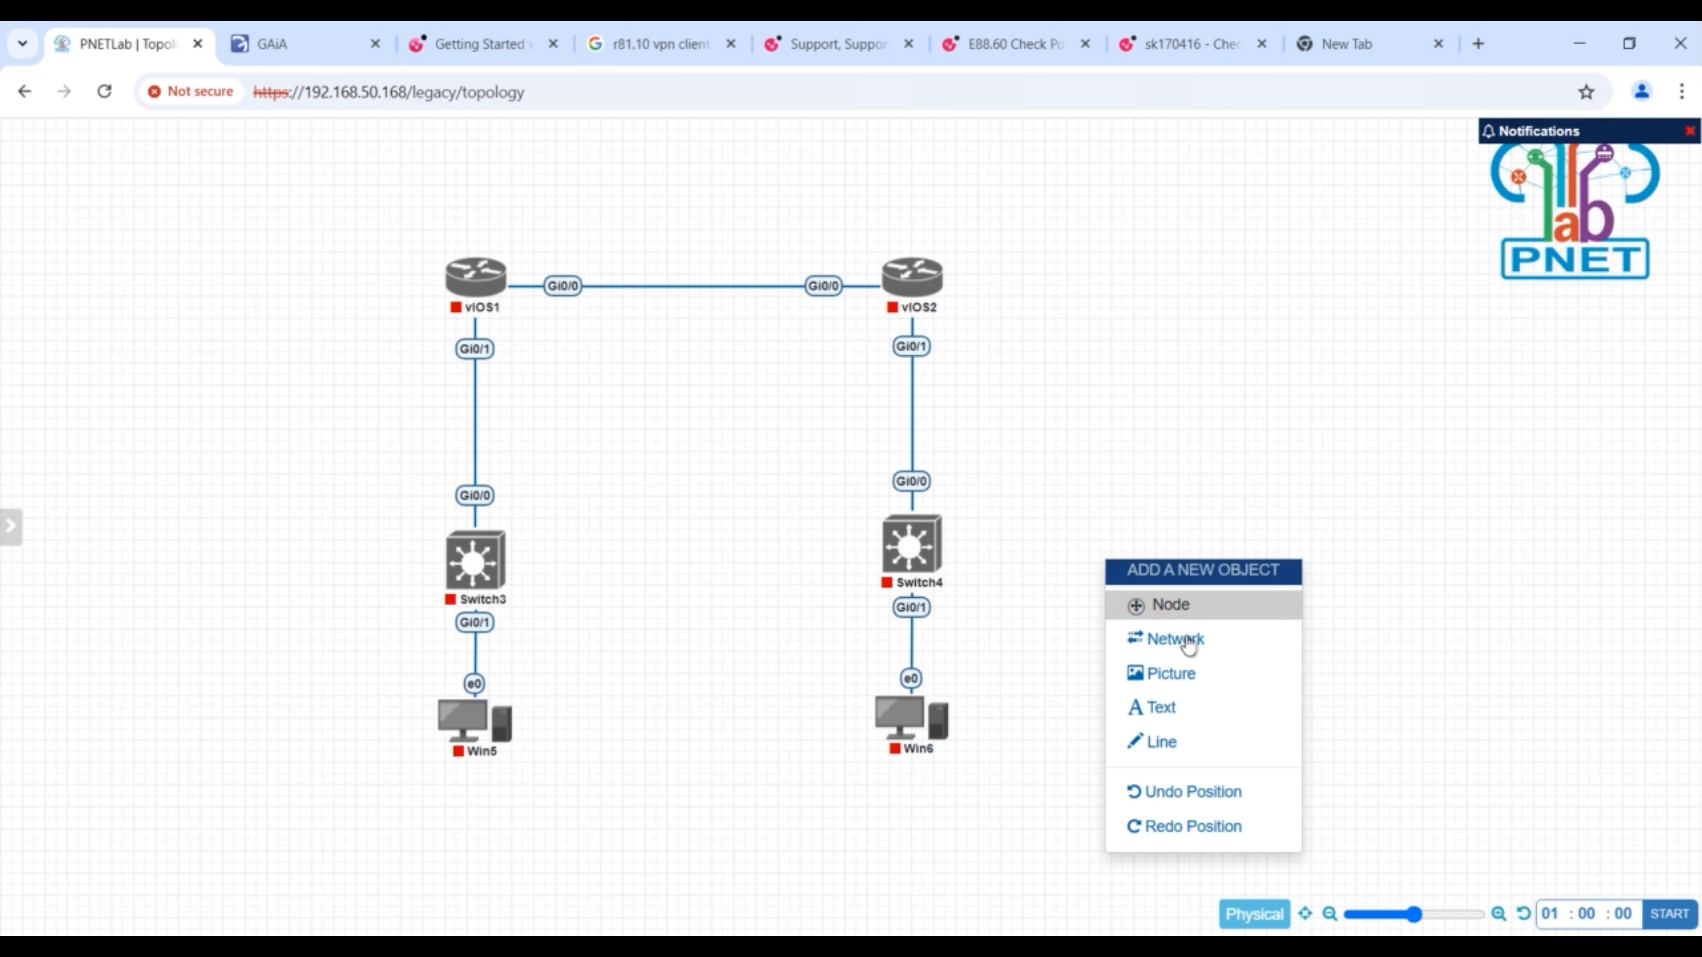
click(1171, 705)
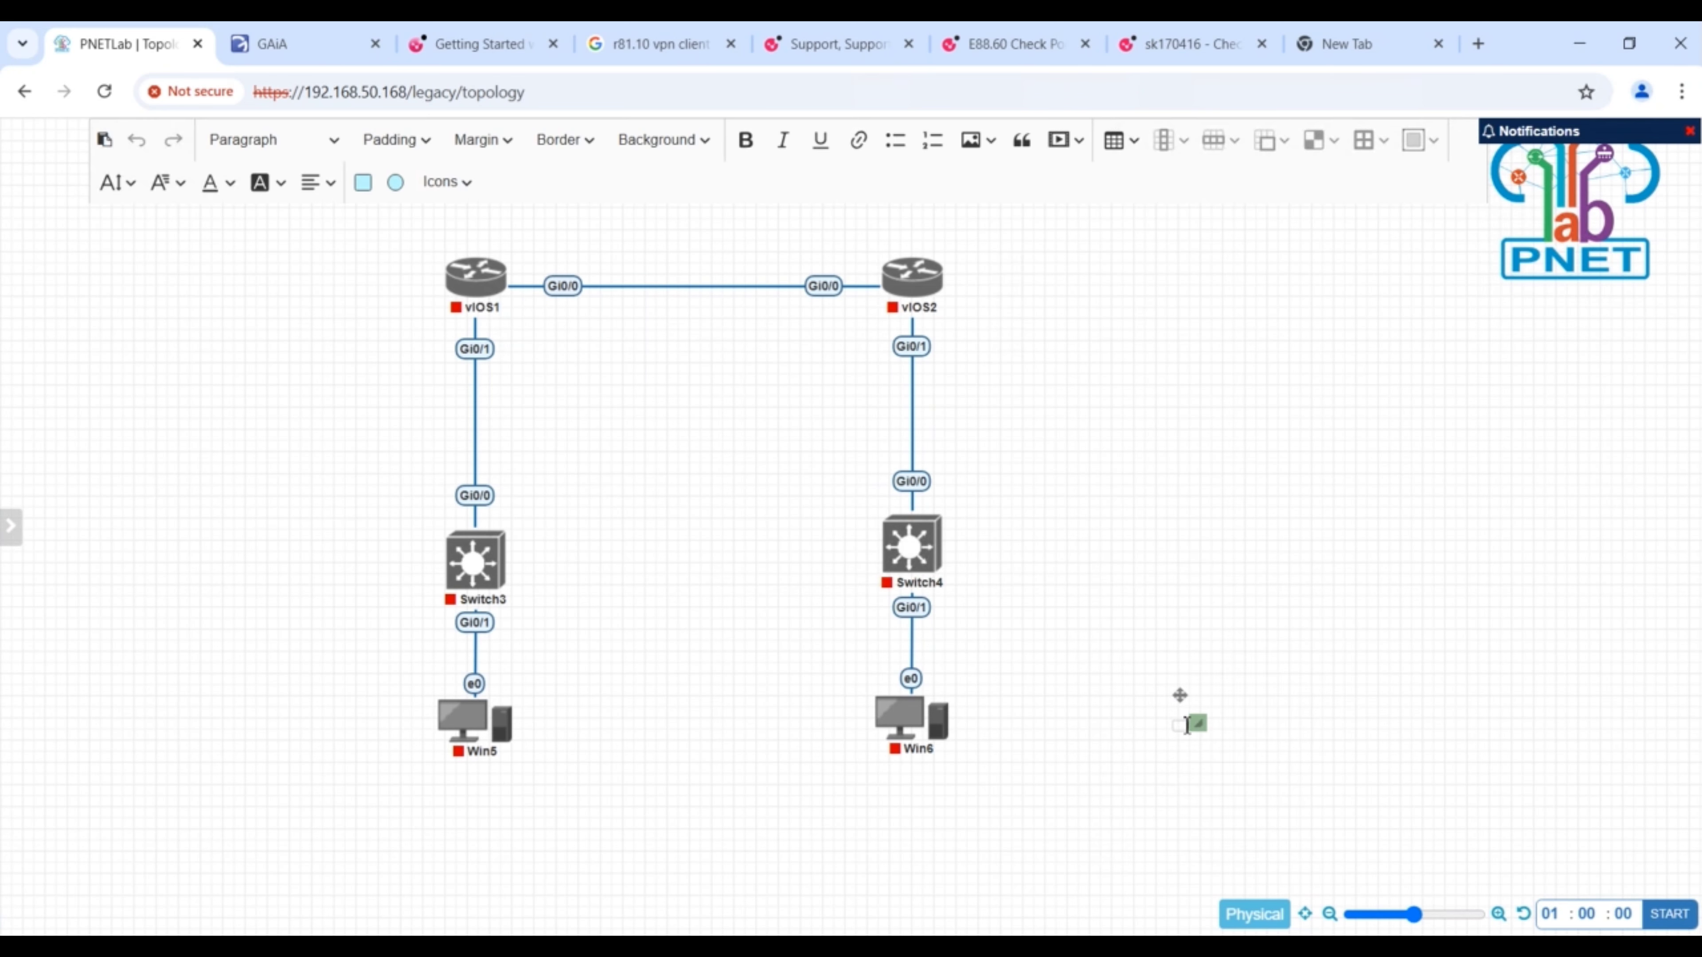
text(192.16)
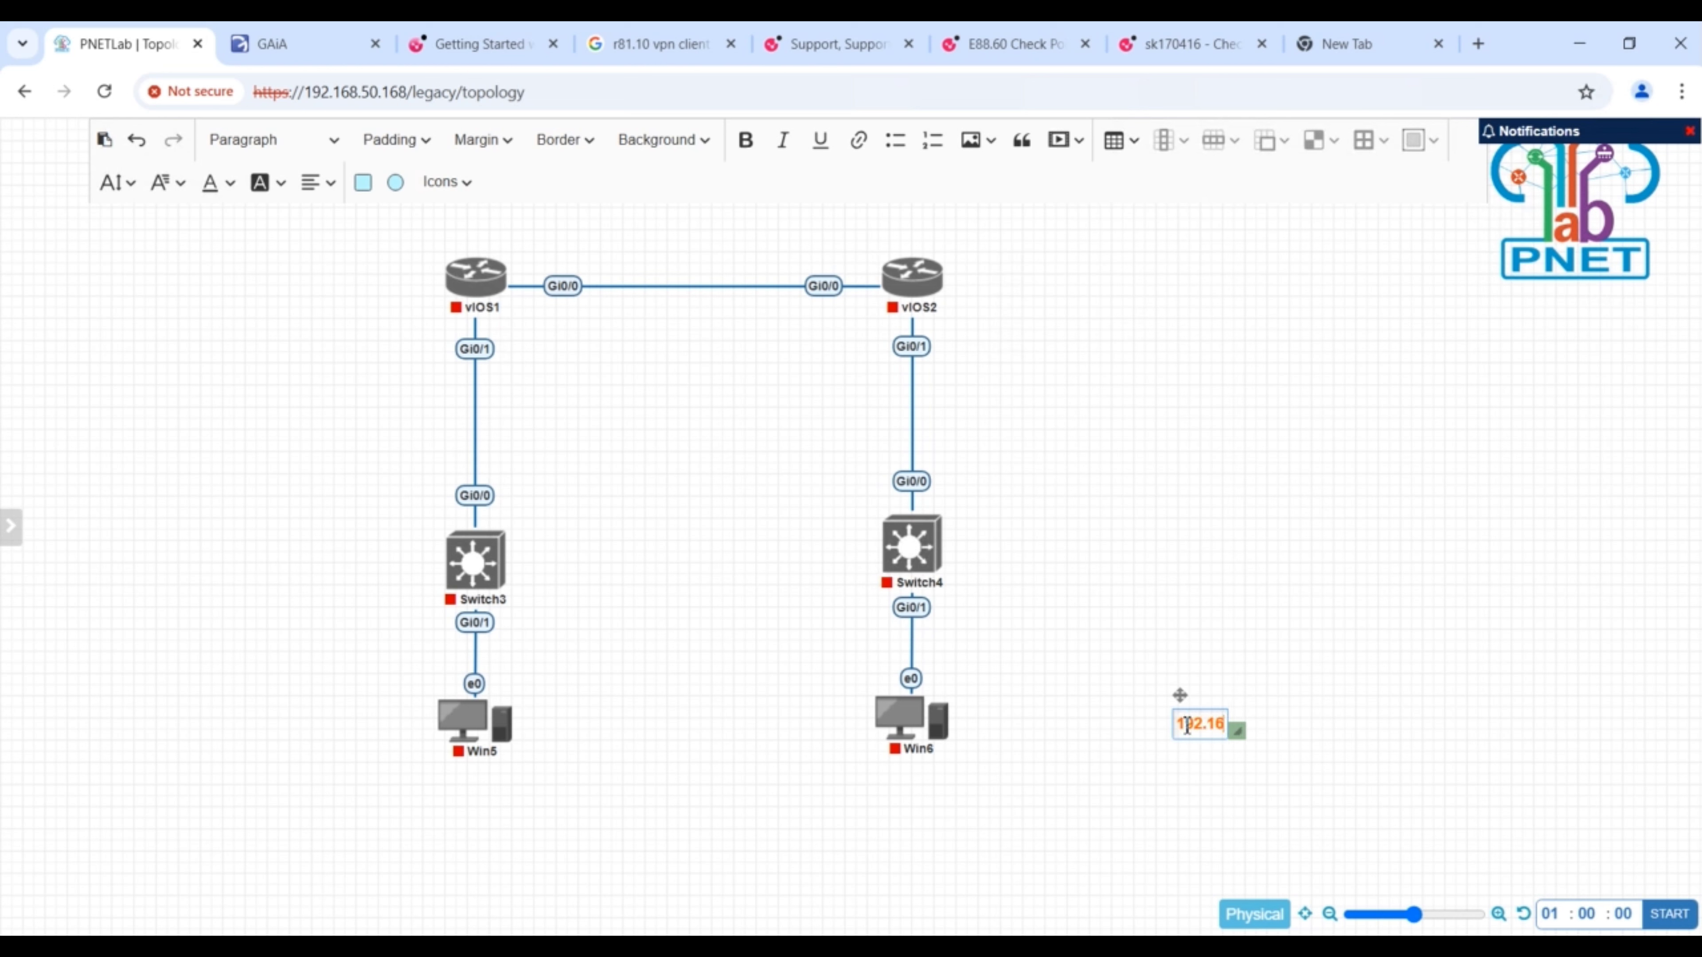
text(8.100)
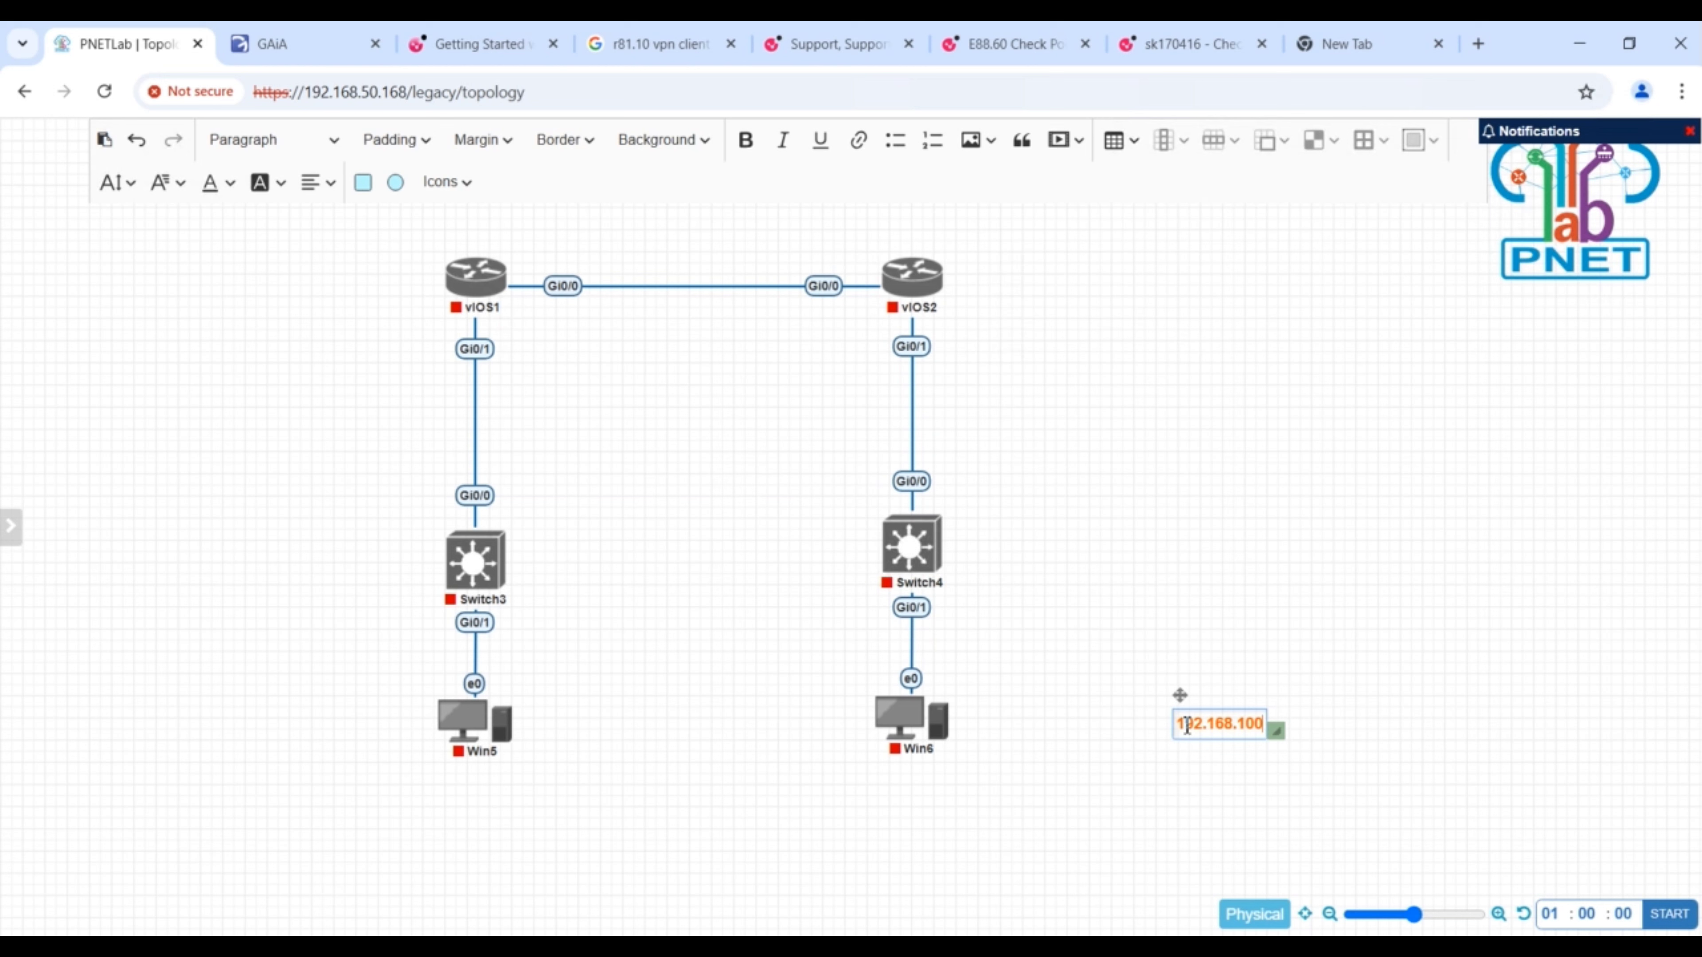
key(BackSpace)
key(BackSpace)
text(0.1)
click(1318, 594)
drag(1210, 715, 549, 251)
- Duplicate the 192.168.10.1 label above the Gi0/0 interface of vIOS2 and change the copy to 192.168.10.2
right_click(549, 251)
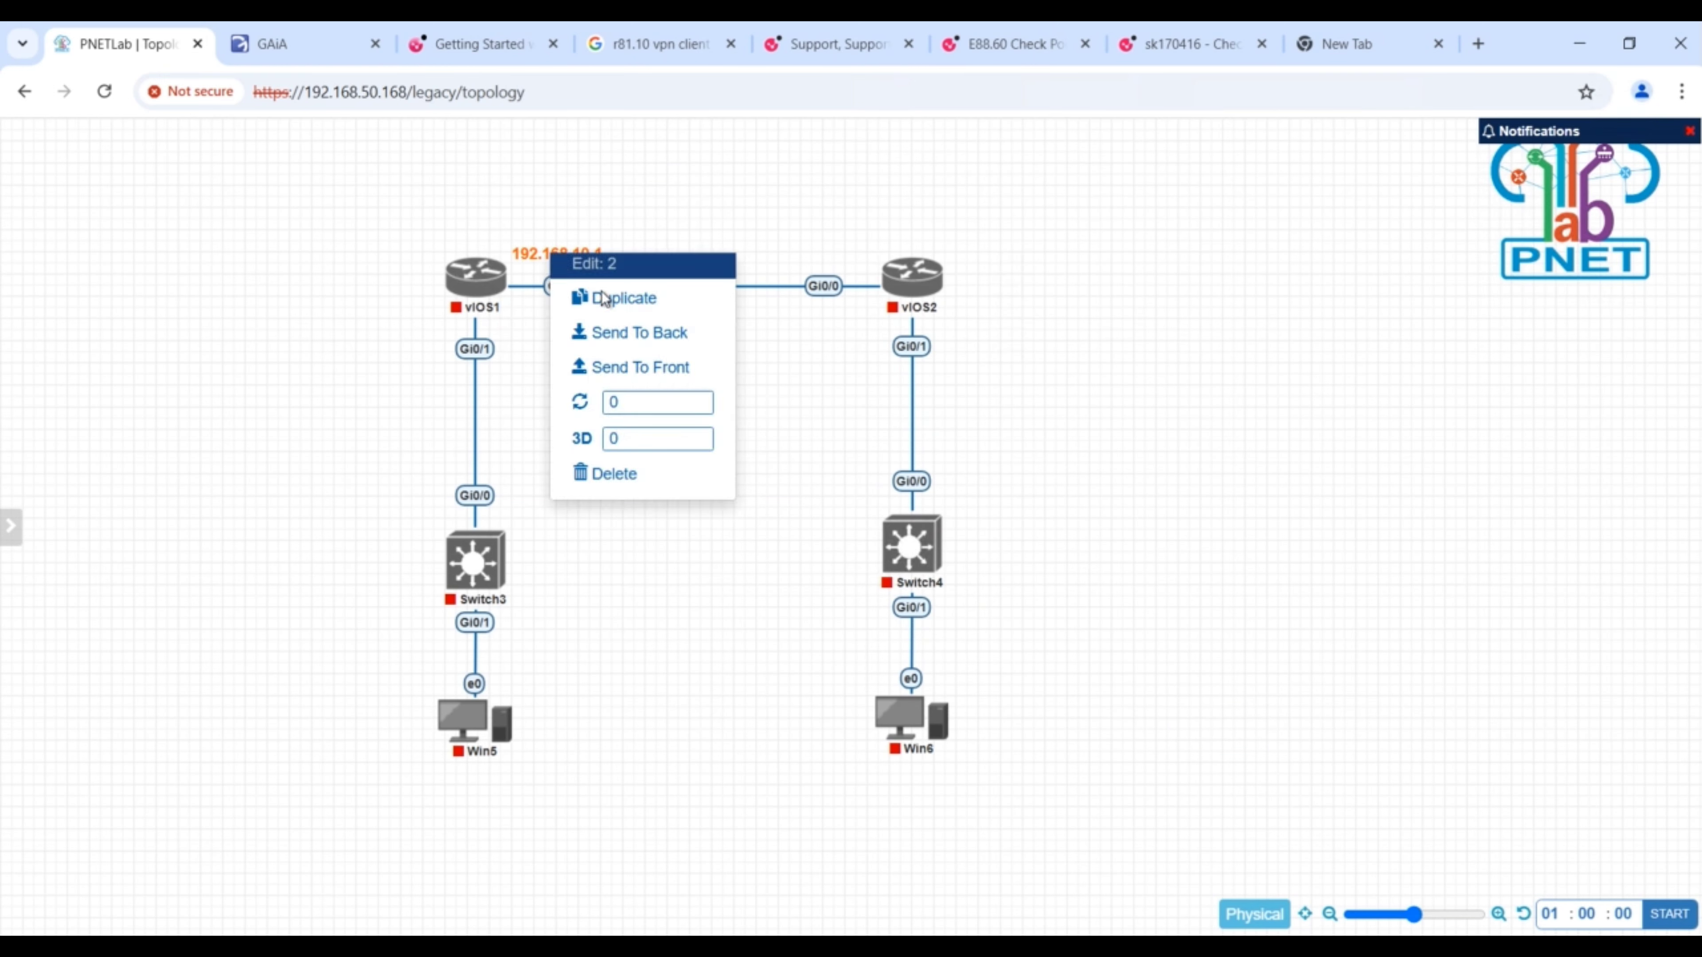
click(582, 297)
drag(812, 251, 839, 251)
double_click(848, 260)
key(BackSpace)
text(2)
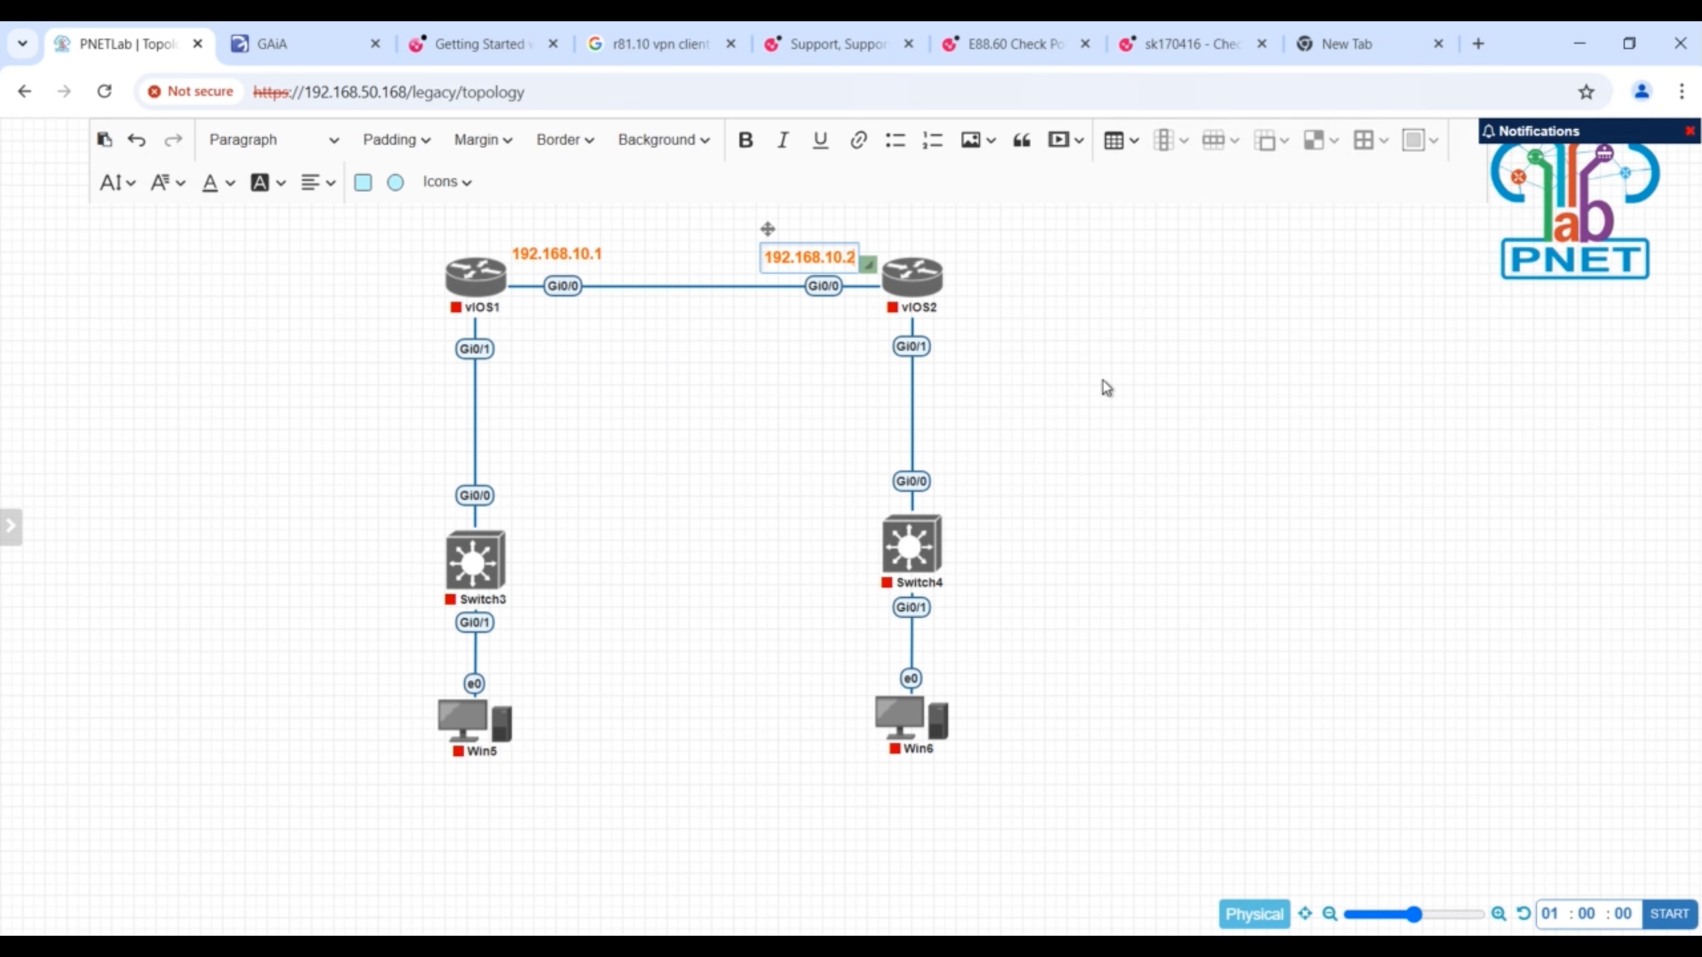
click(1105, 384)
- Duplicate the 192.168.10.1 label beside the Gi0/1 interface of vIOS1 and change the copy to 192.168.20.1
right_click(554, 252)
click(589, 298)
drag(608, 302, 546, 356)
double_click(569, 356)
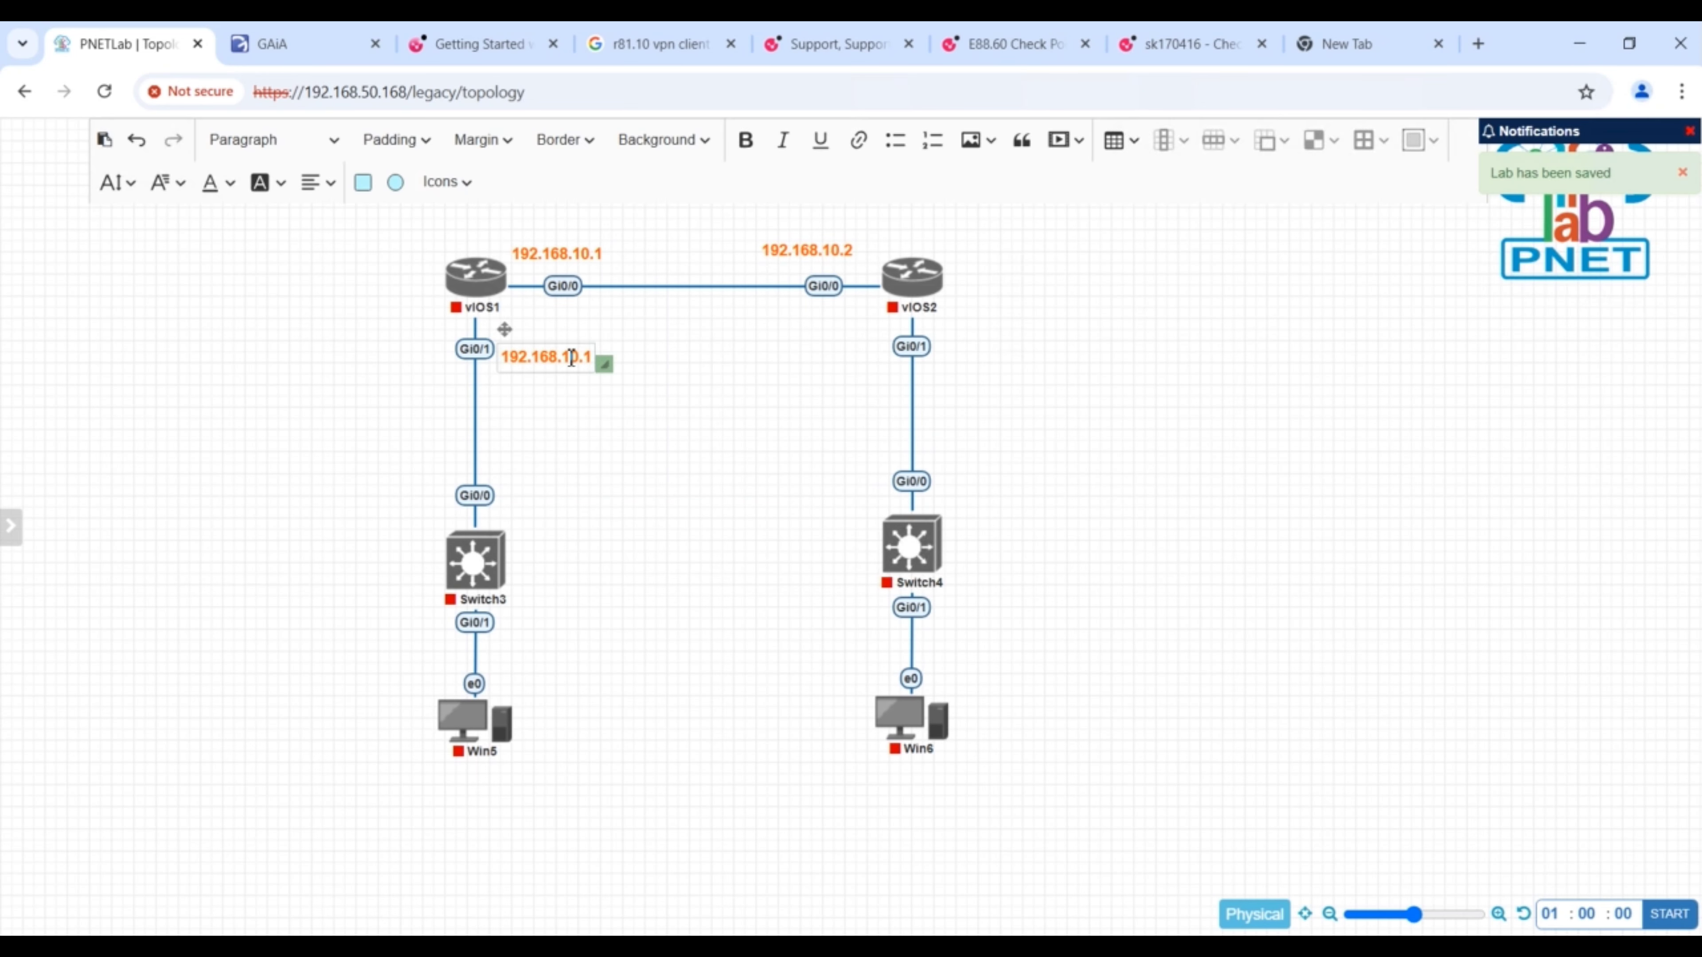
click(572, 359)
key(BackSpace)
text(2)
click(707, 382)
- Duplicate the 192.168.20.1 label beside the Gi0/1 interface of vIOS2 and change the copy to 192.168.30.1
right_click(554, 352)
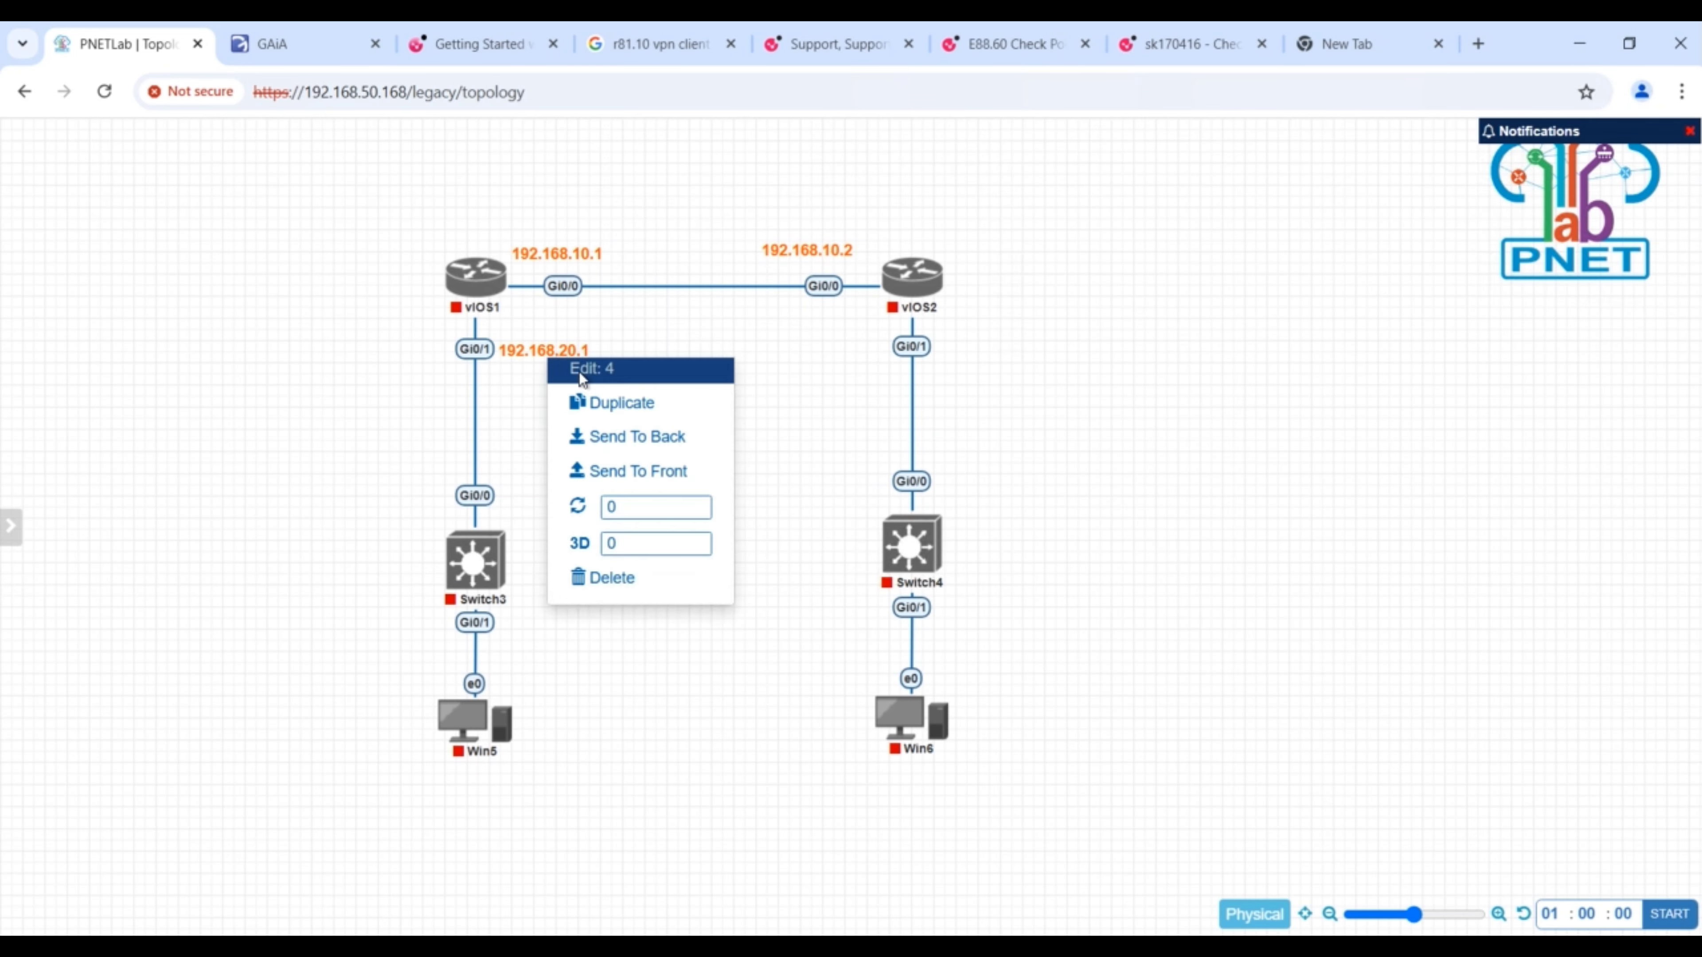
click(606, 400)
drag(597, 400, 854, 352)
double_click(853, 352)
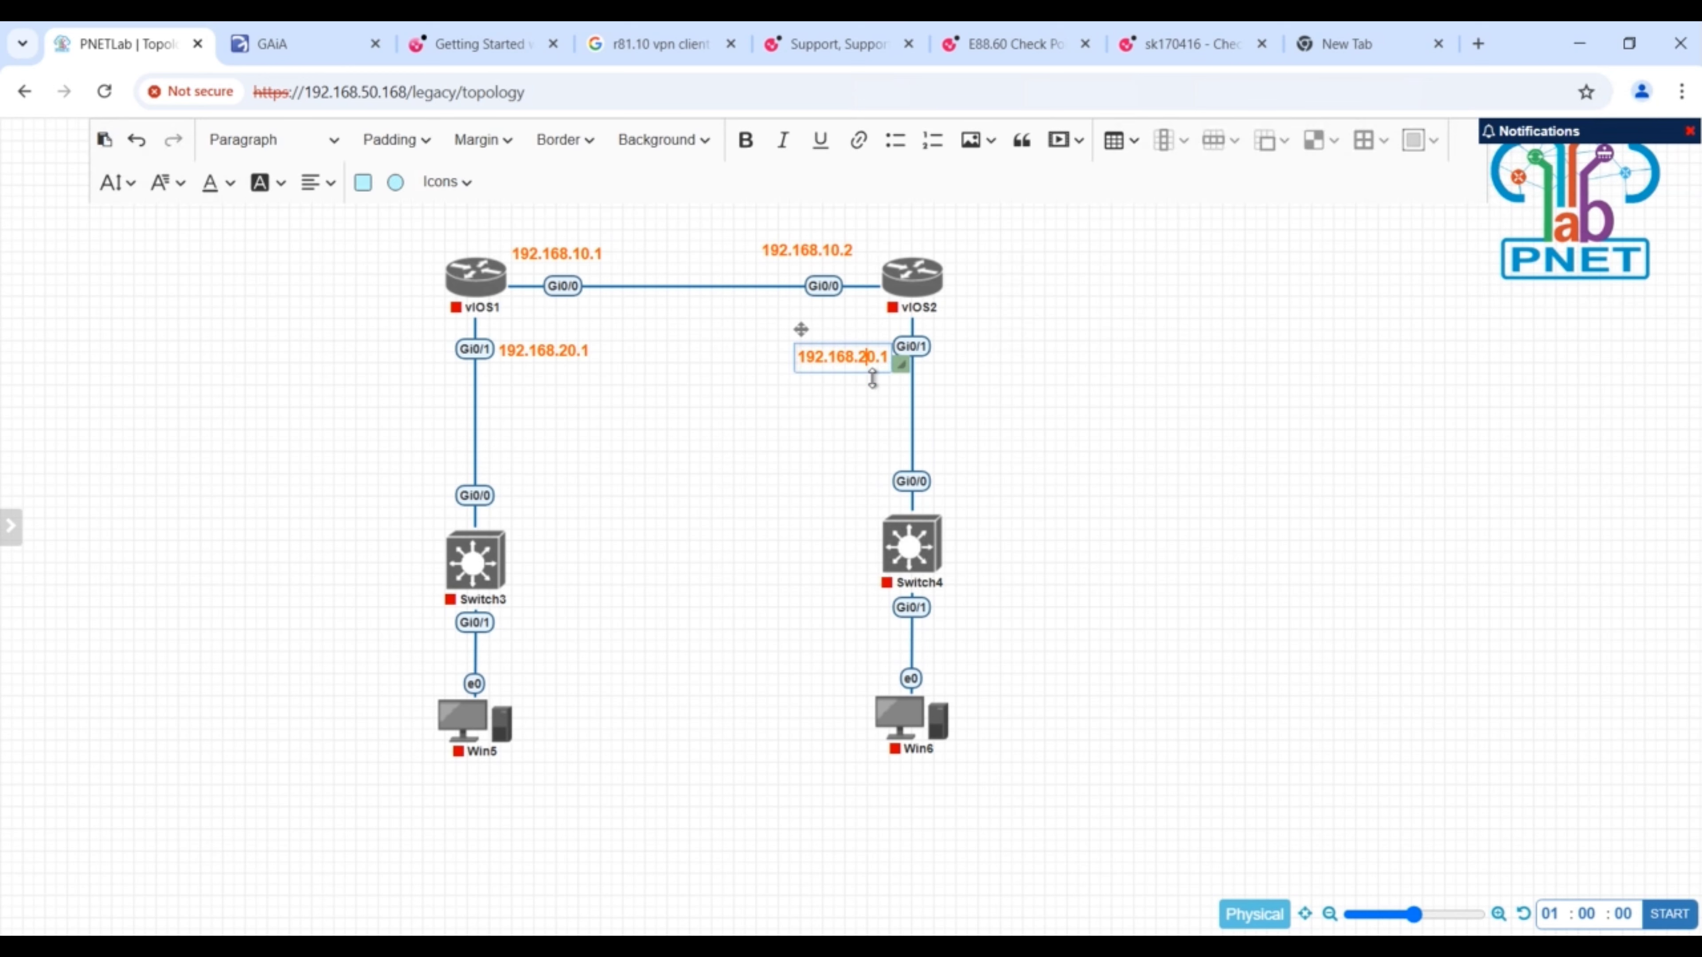
key(BackSpace)
text(3)
click(459, 797)
- Duplicate the 192.168.20.1 label below Win5 and change the copy to 192.168.20.10
right_click(560, 351)
click(565, 401)
drag(563, 405, 923, 791)
double_click(509, 790)
text(0.10)
click(732, 823)
- Duplicate the 192.168.20.10 label below Win6 and change the copy to 192.168.30.10
right_click(493, 786)
click(505, 833)
double_click(952, 795)
key(BackSpace)
text(3)
click(1072, 737)
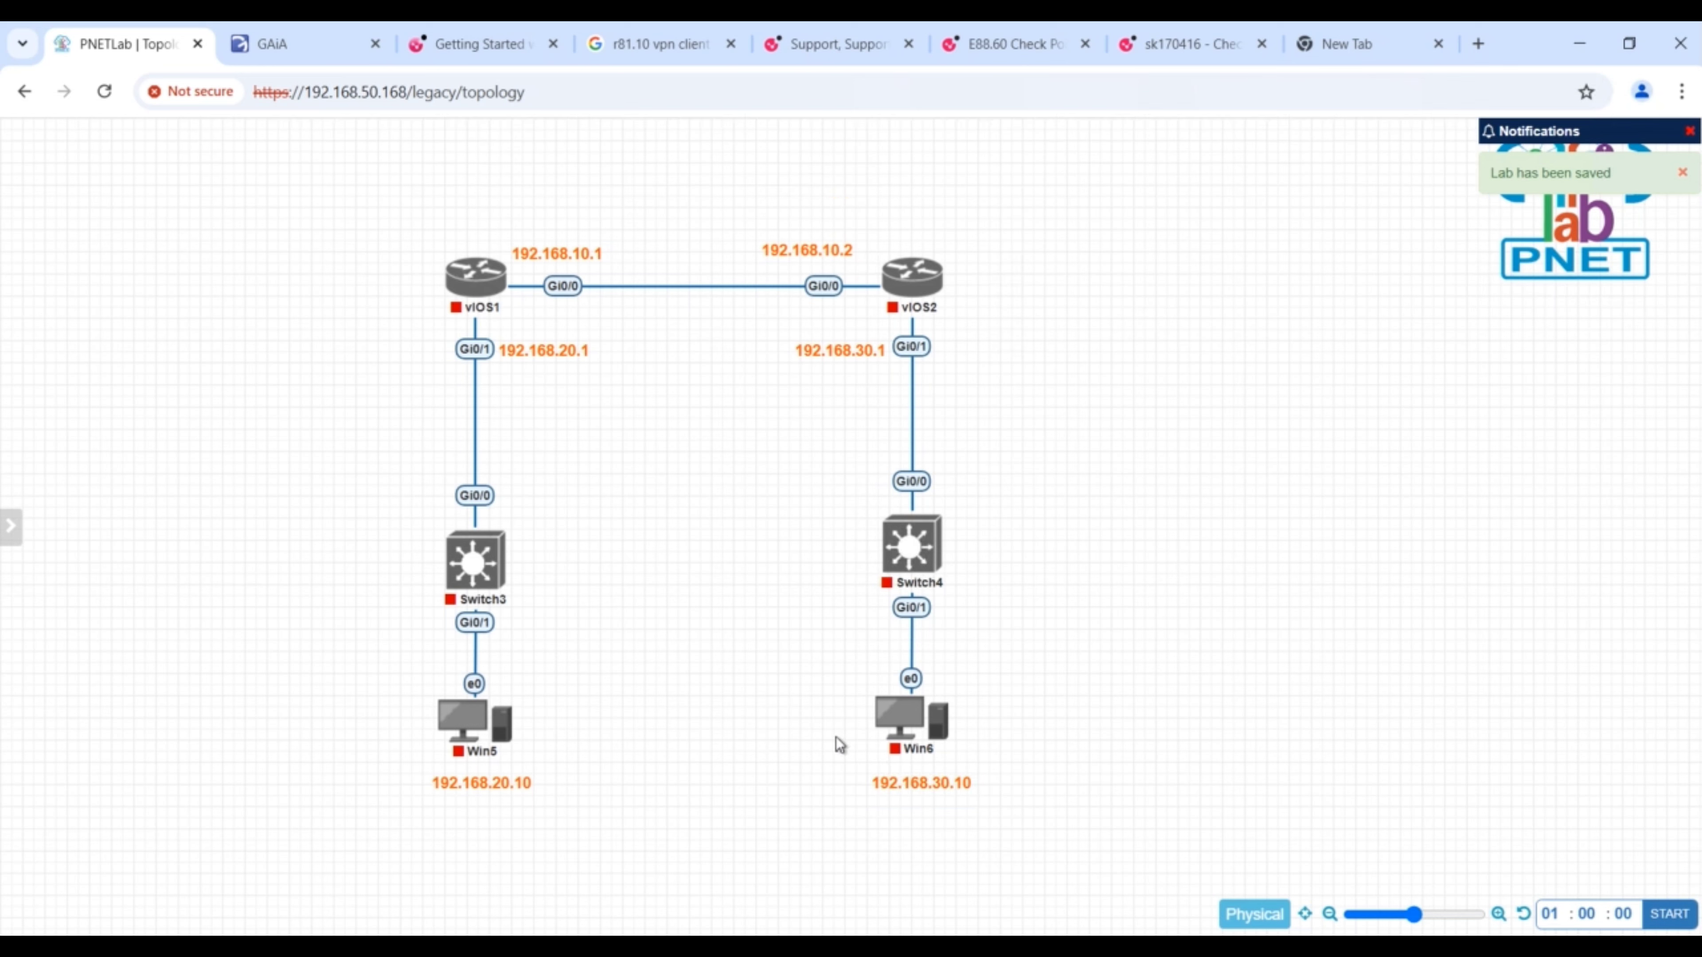
- Start all nodes in the lab
mouse_move(11, 536)
click(84, 210)
click(137, 226)
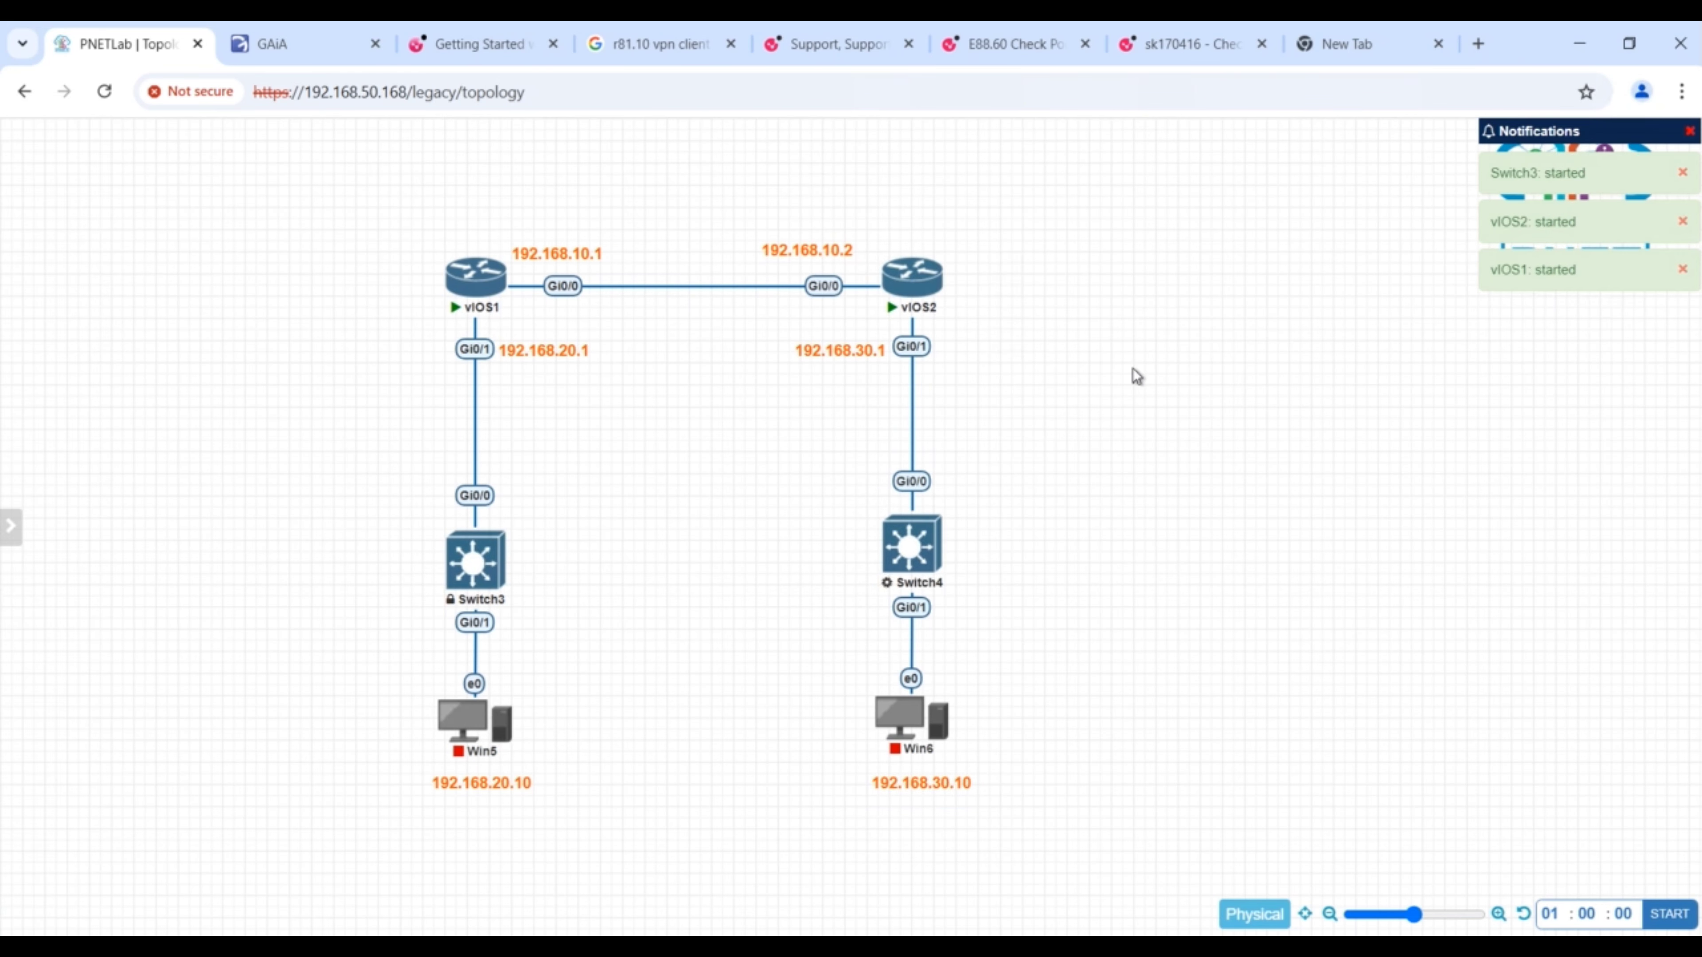
right_click(653, 405)
click(717, 555)
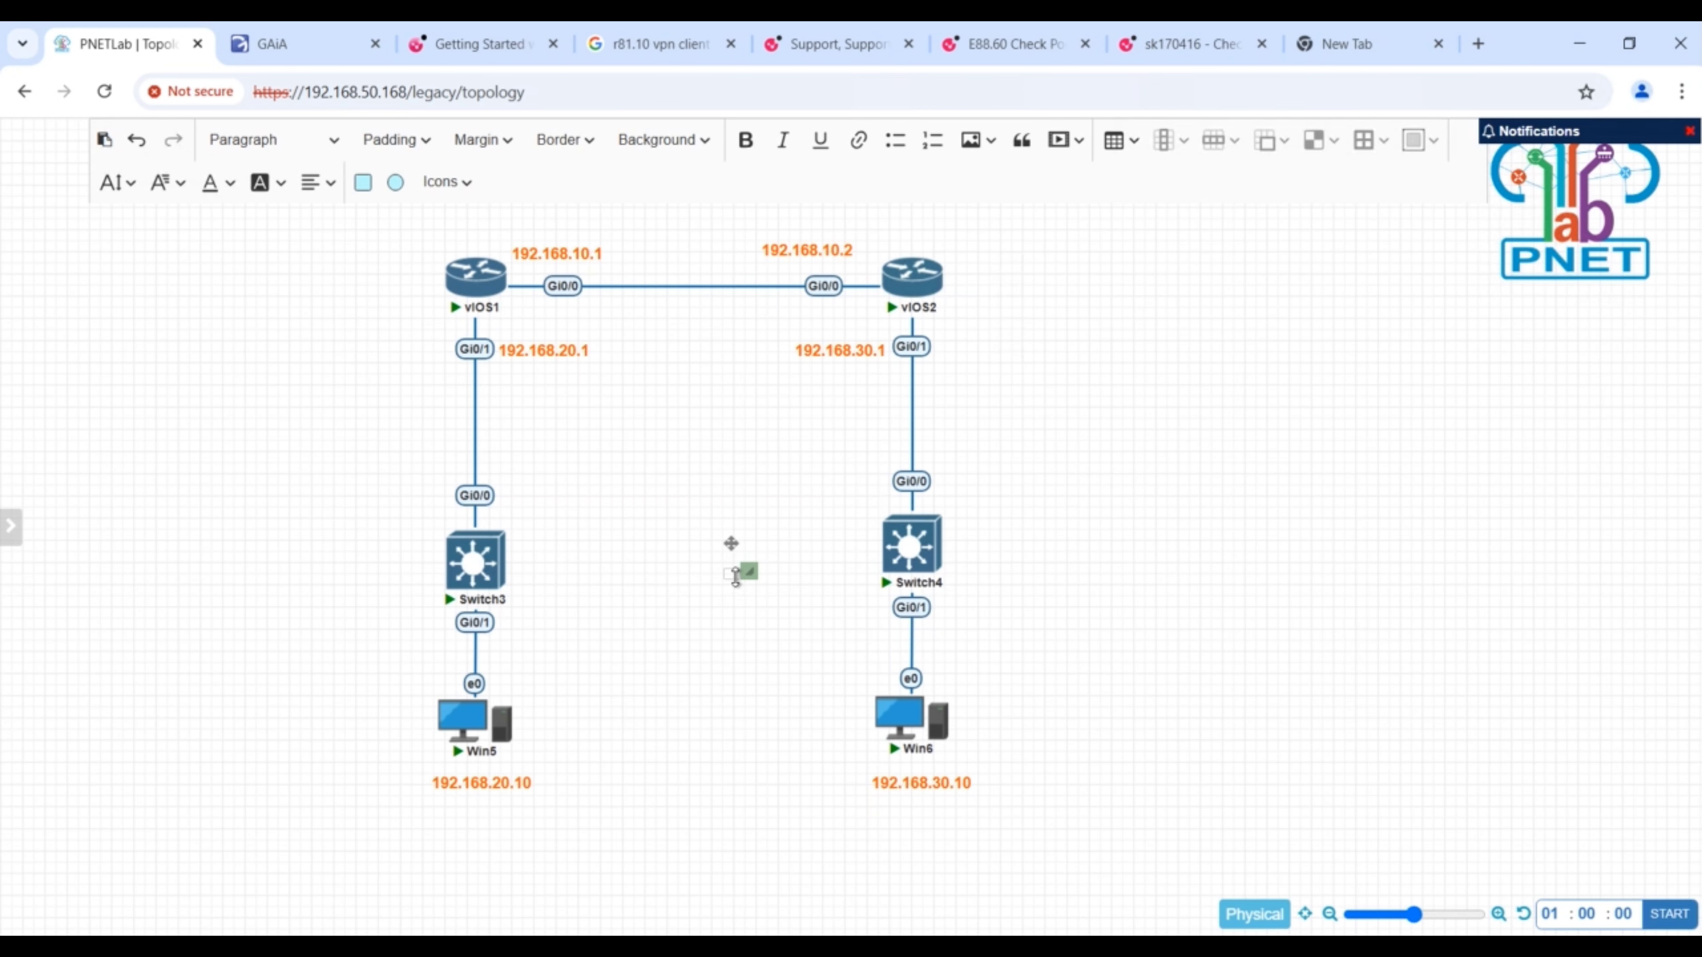
click(764, 630)
- Add a text label reading IBGP and place it in the middle, below the link between the routers
right_click(671, 531)
click(736, 680)
click(752, 699)
text(IBGP)
drag(747, 671, 670, 403)
- Format the IBGP label as white text on a black background and move it closer to the router link
double_click(684, 431)
click(282, 188)
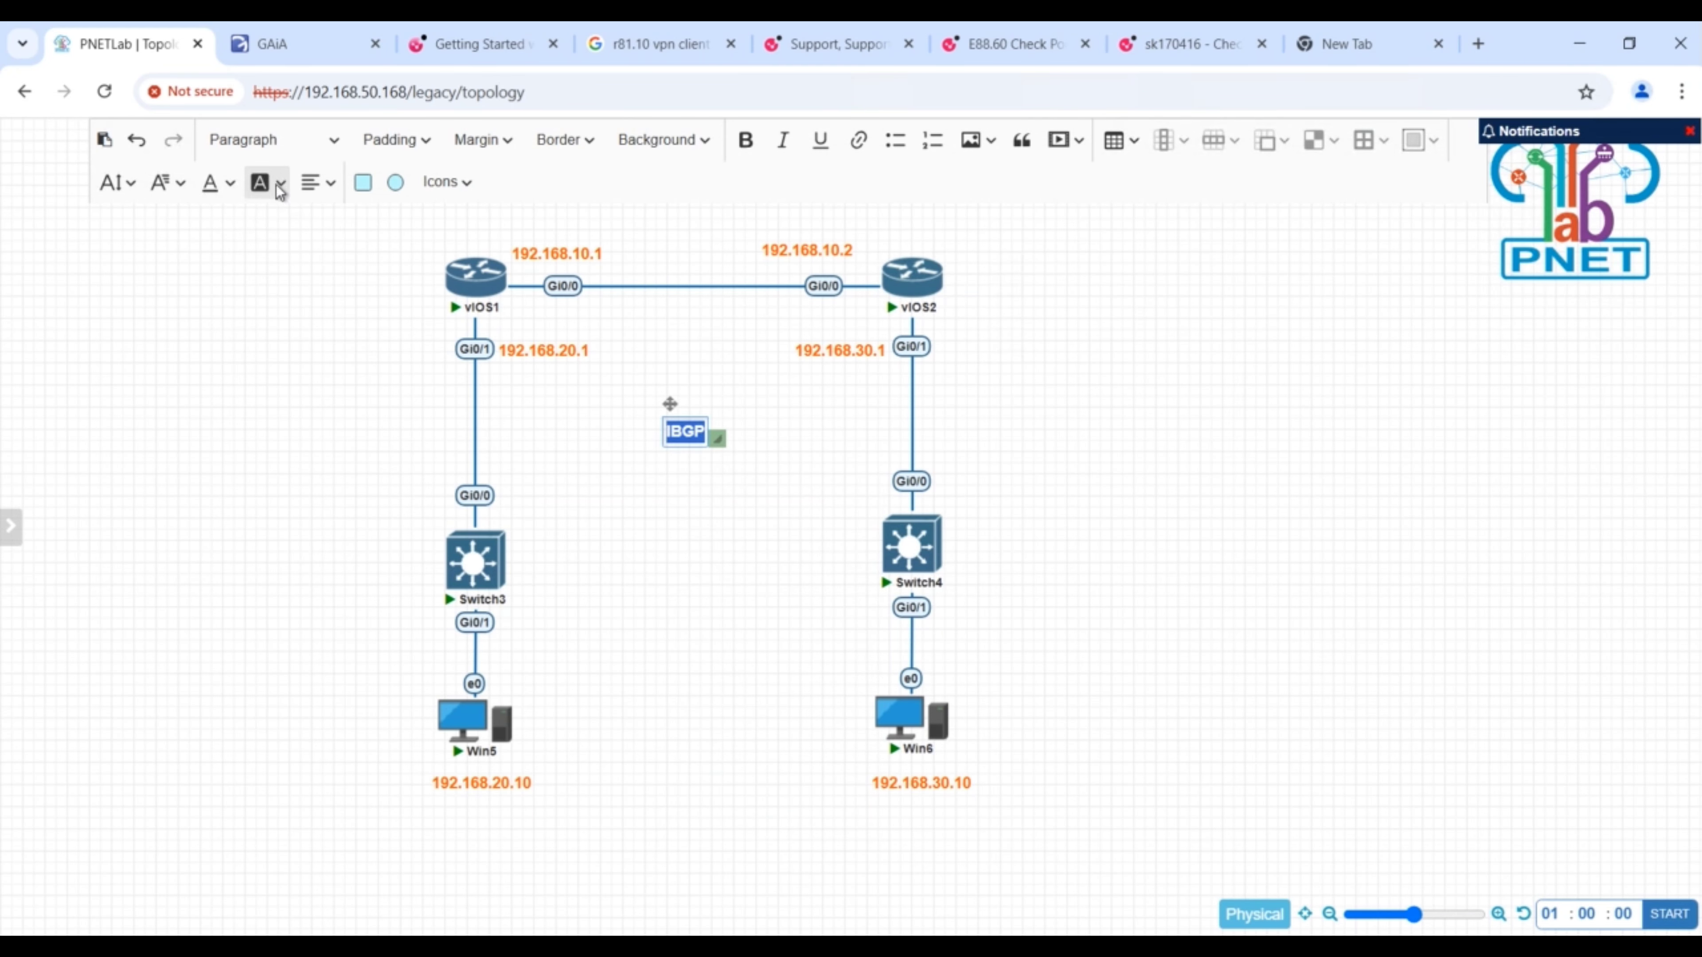
click(695, 578)
double_click(705, 431)
double_click(704, 429)
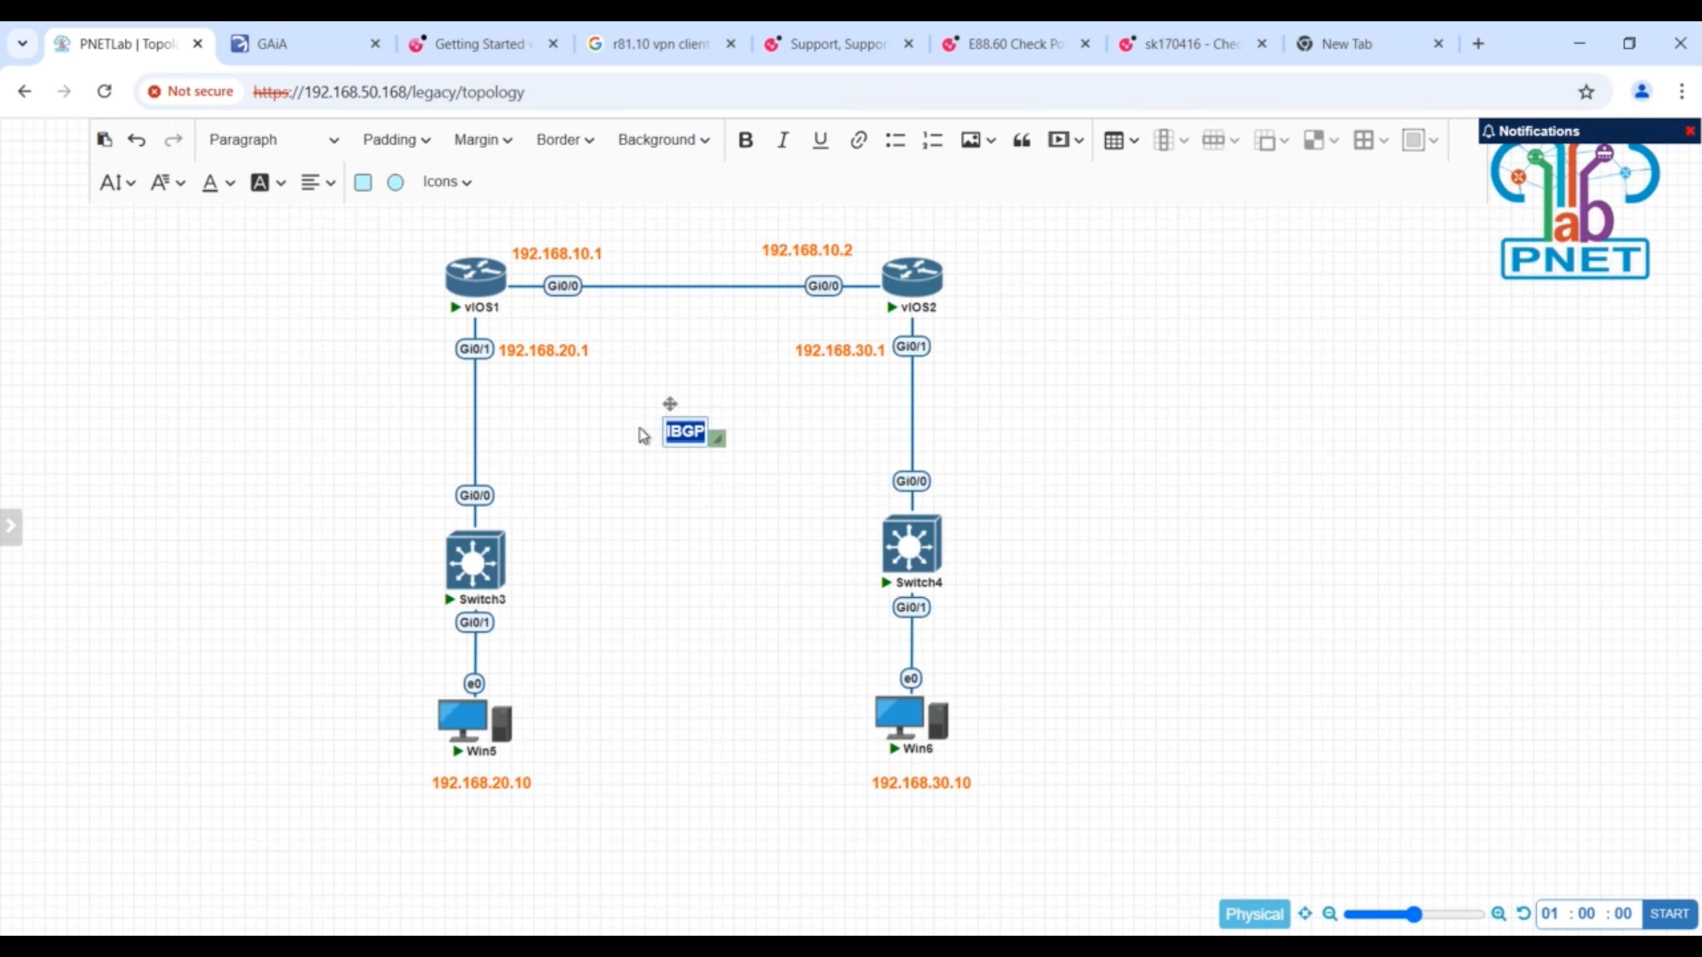
click(230, 184)
click(382, 562)
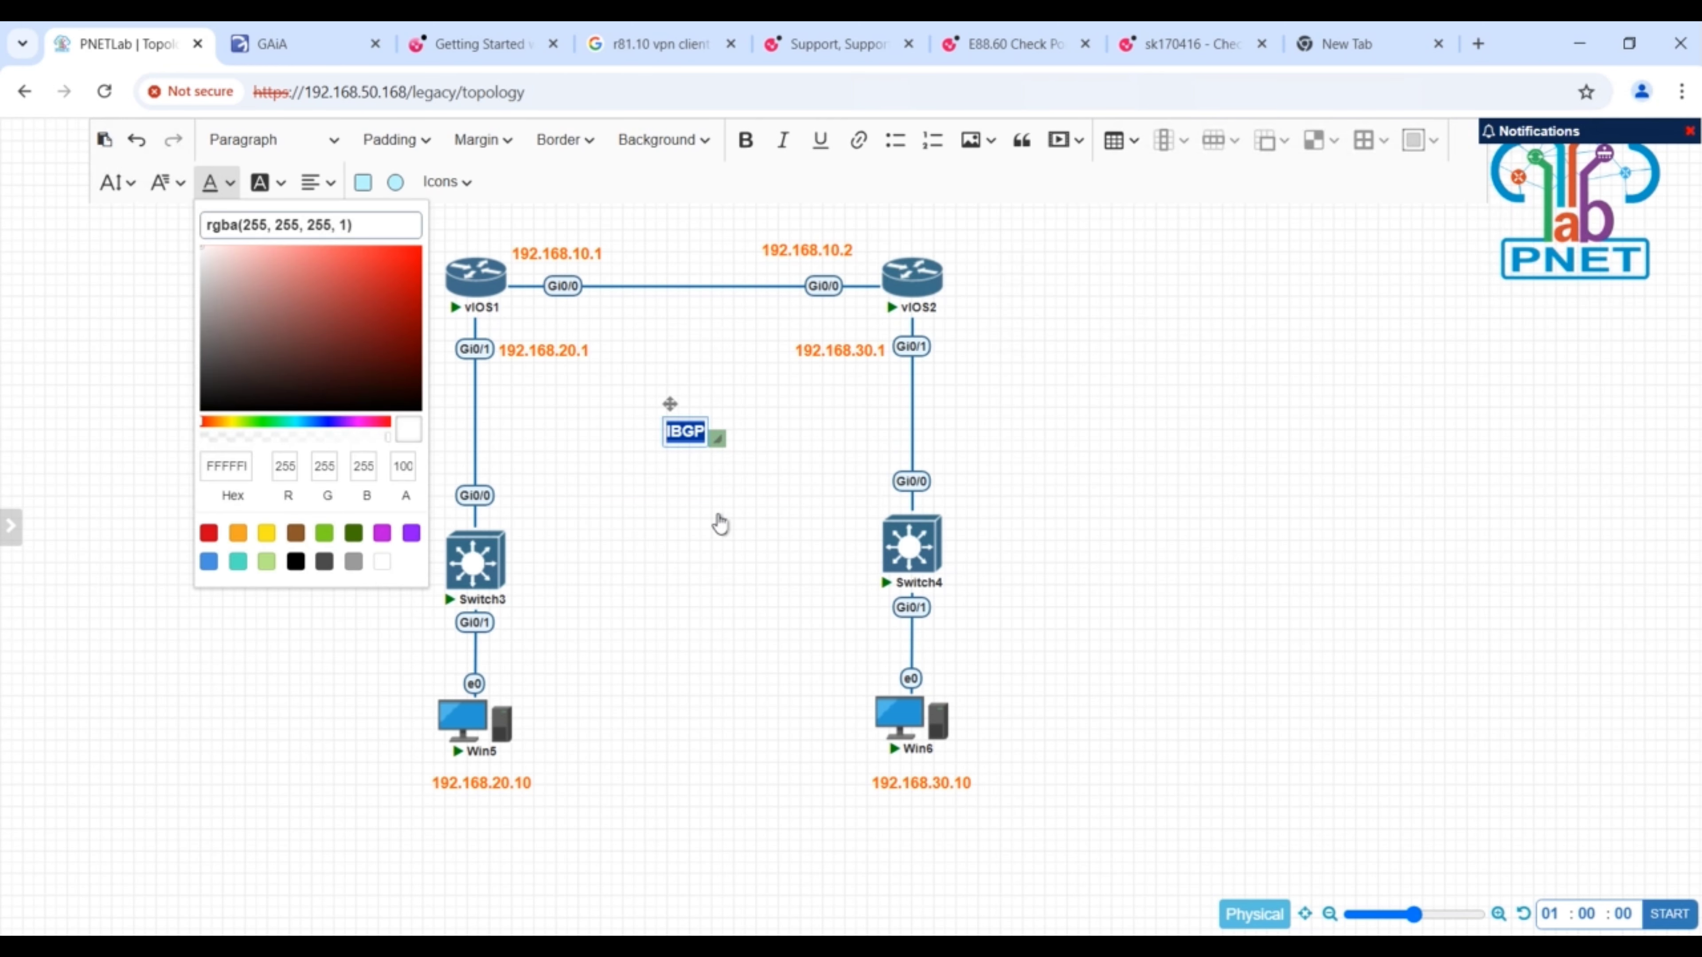
click(719, 486)
drag(683, 429, 691, 365)
- Add a text label reading as=1 and place it next to Switch4
right_click(294, 191)
click(353, 349)
drag(359, 324, 745, 485)
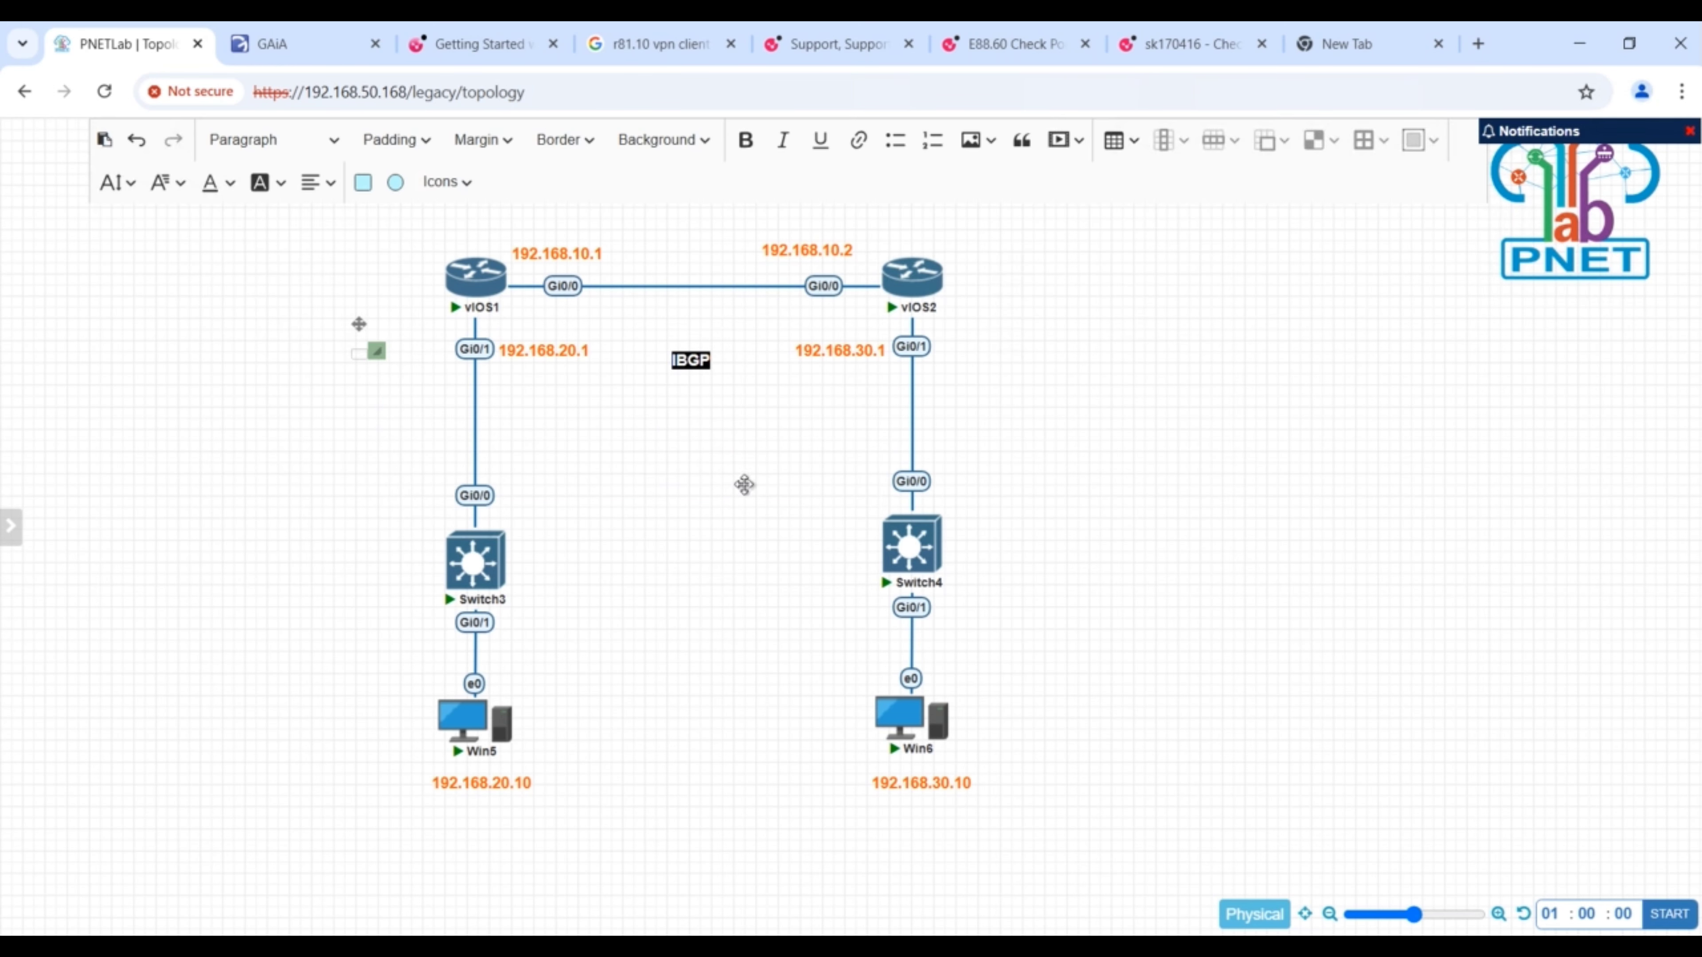
click(360, 355)
text(as=1)
drag(359, 324, 478, 240)
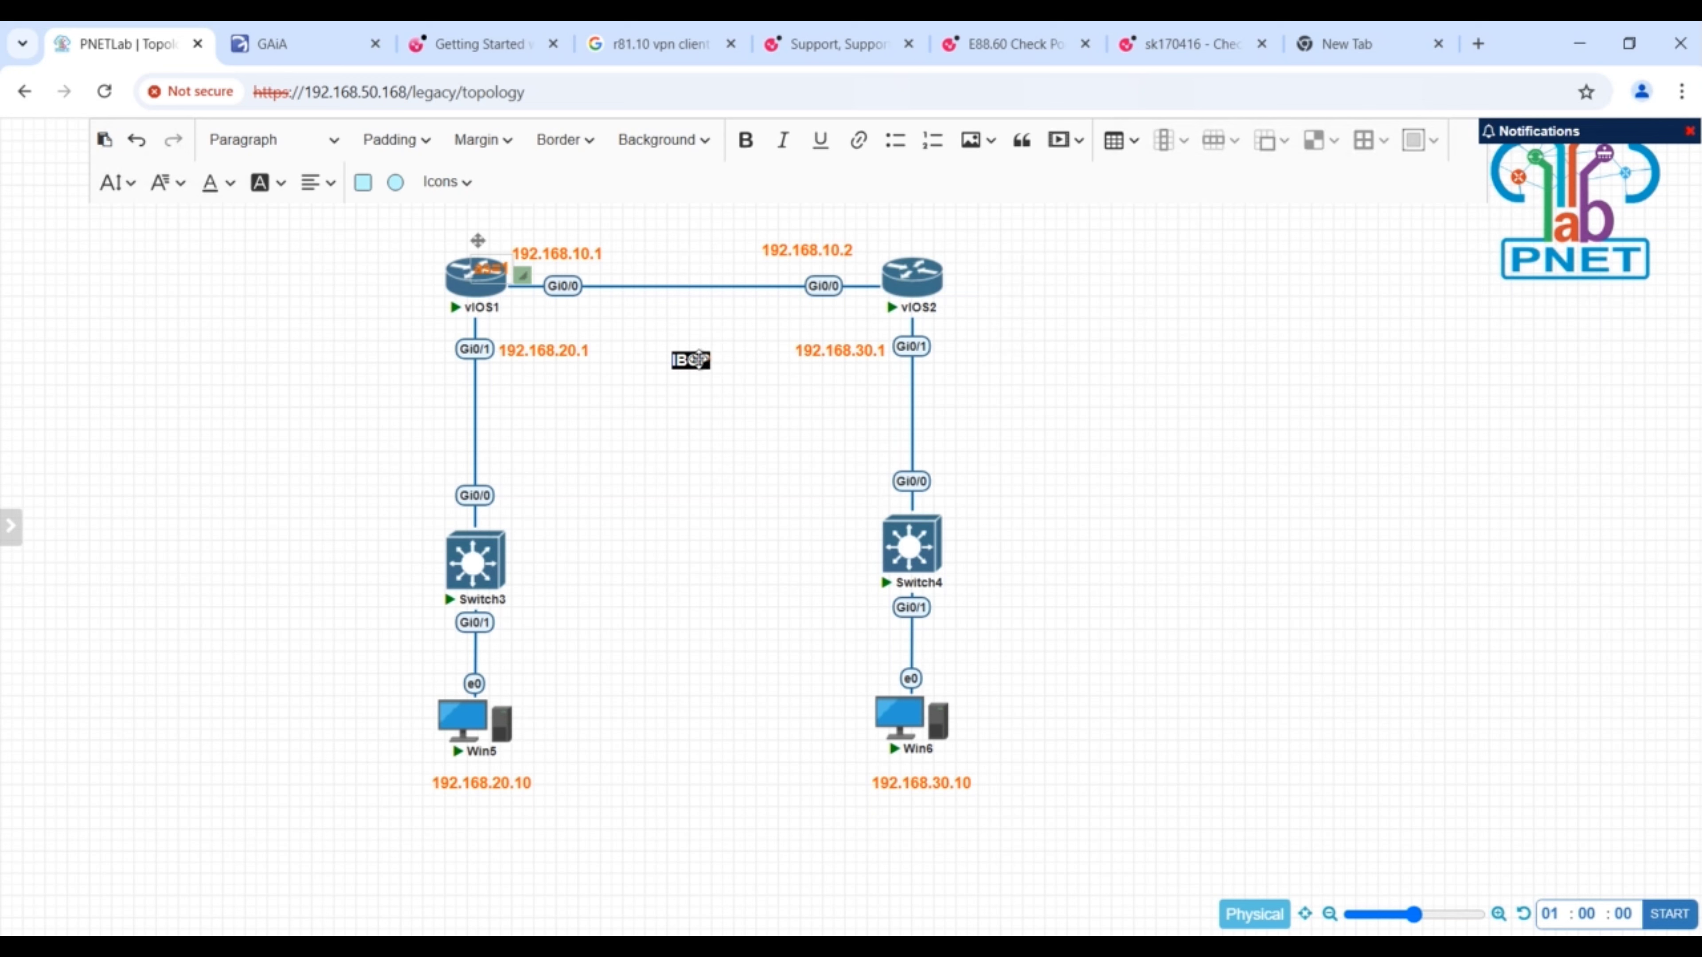
drag(478, 241, 857, 501)
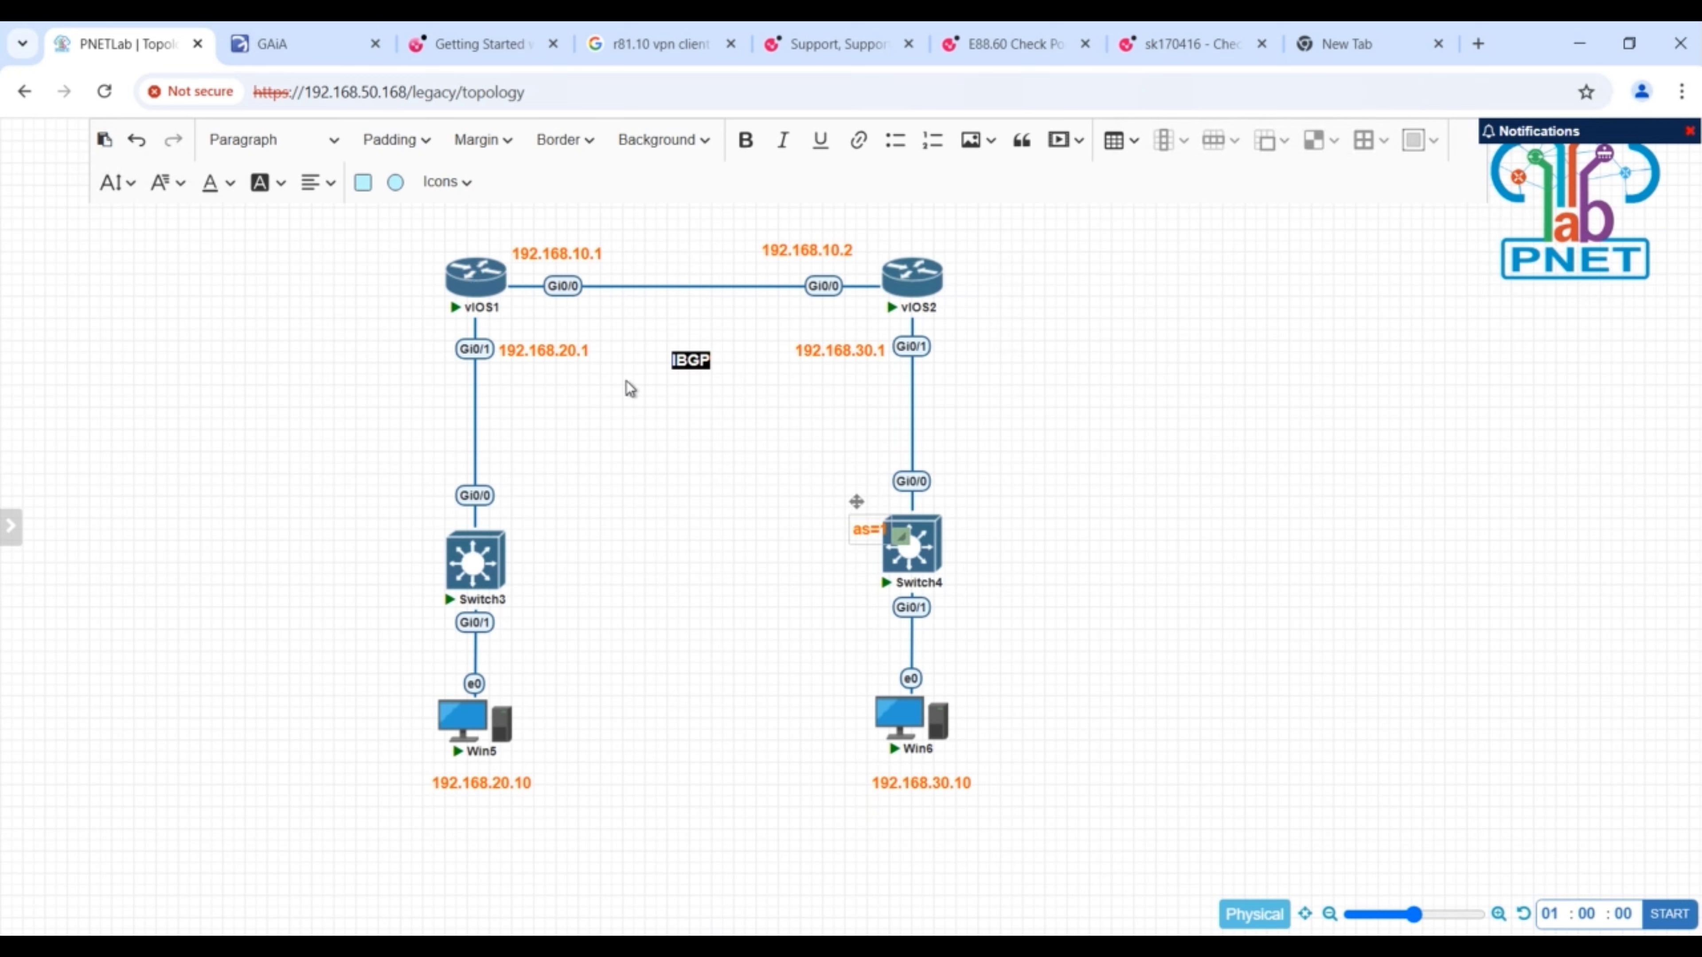
- Close the notifications panel and finish editing the as=1 label
right_click(627, 401)
click(1690, 132)
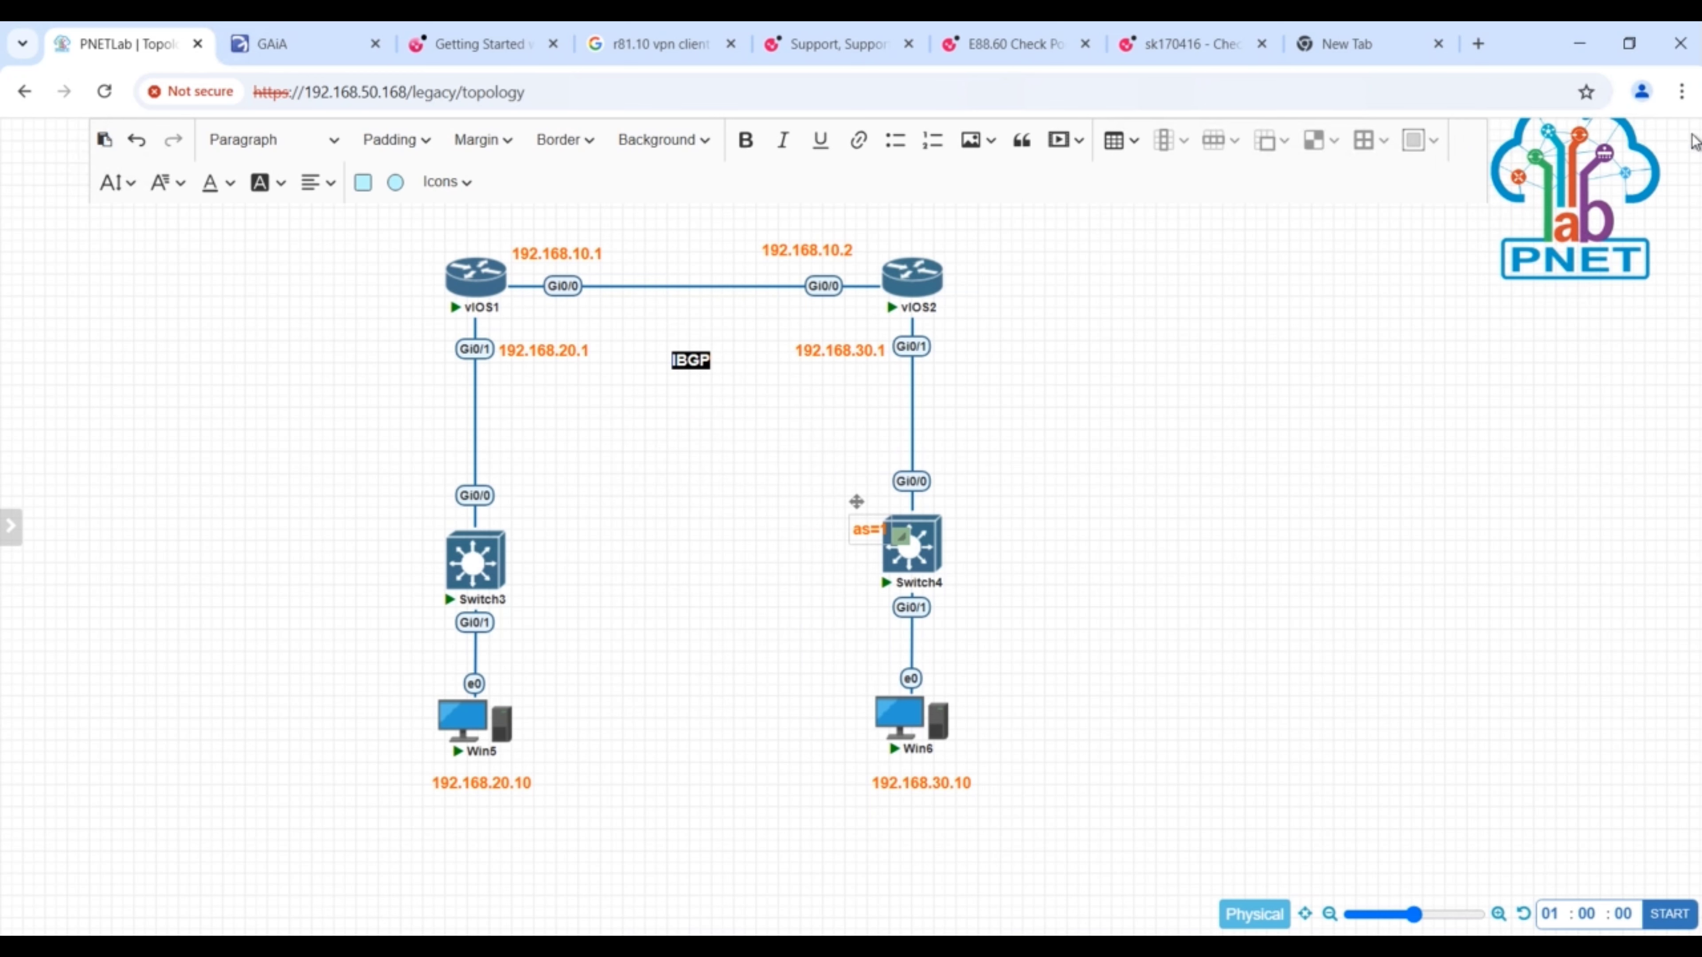
right_click(640, 420)
click(1620, 498)
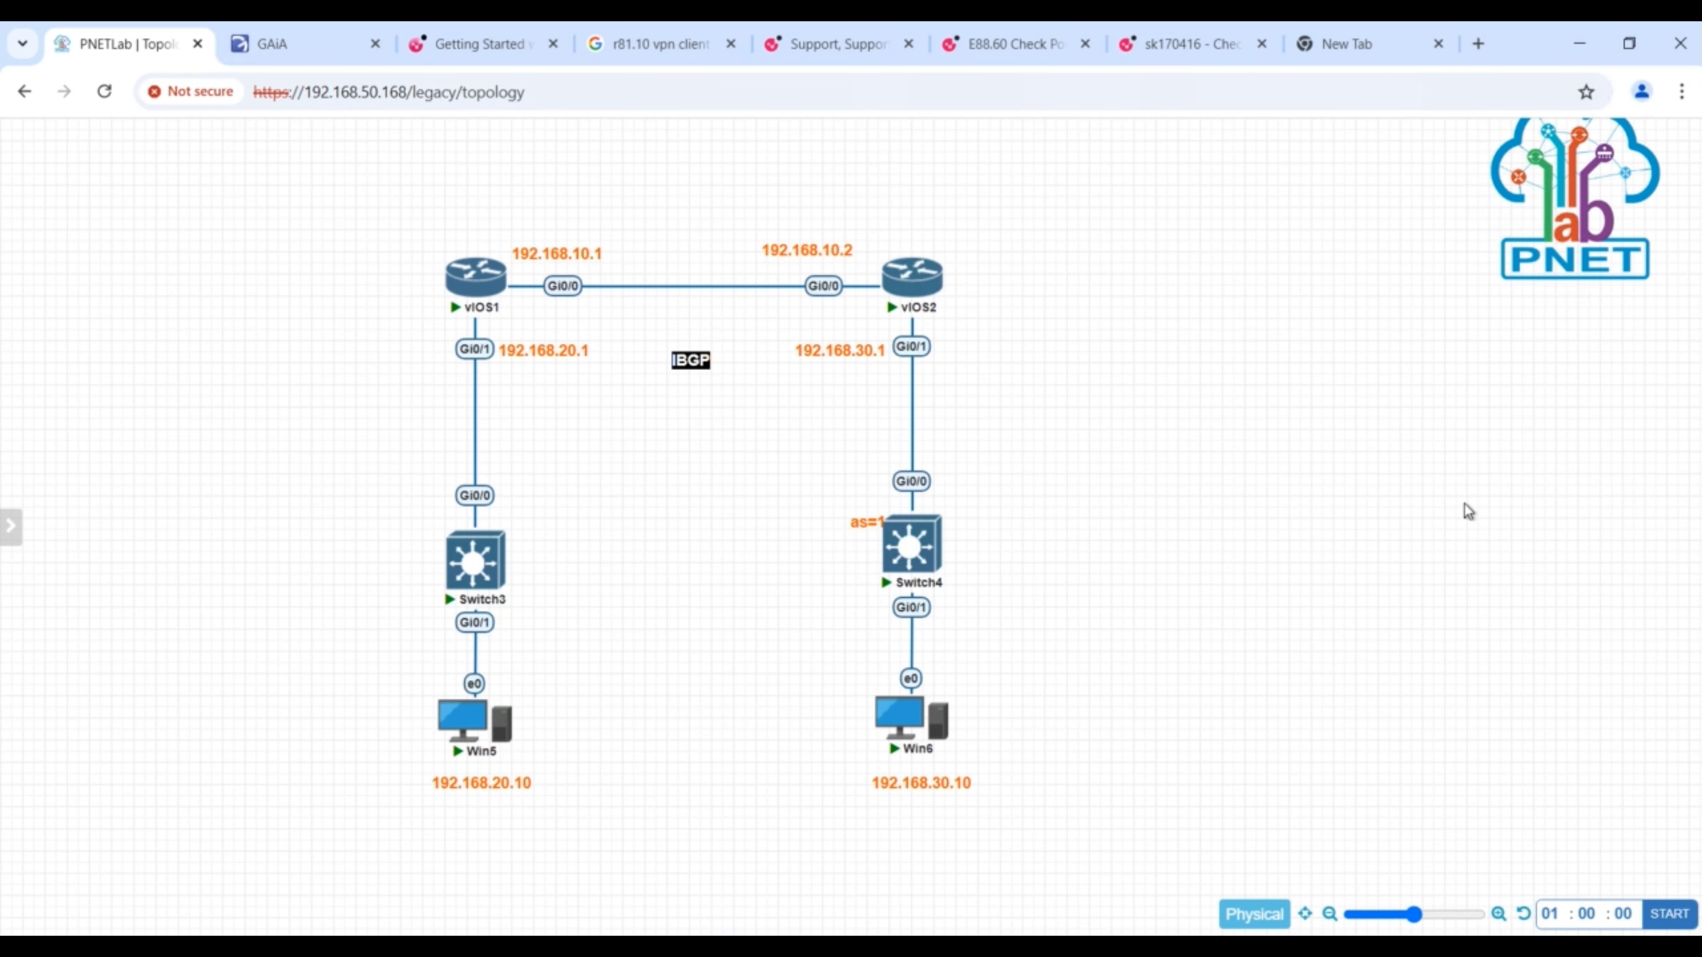
- Add a text label reading AS=1 and place it directly below the IBGP label
right_click(761, 463)
click(816, 609)
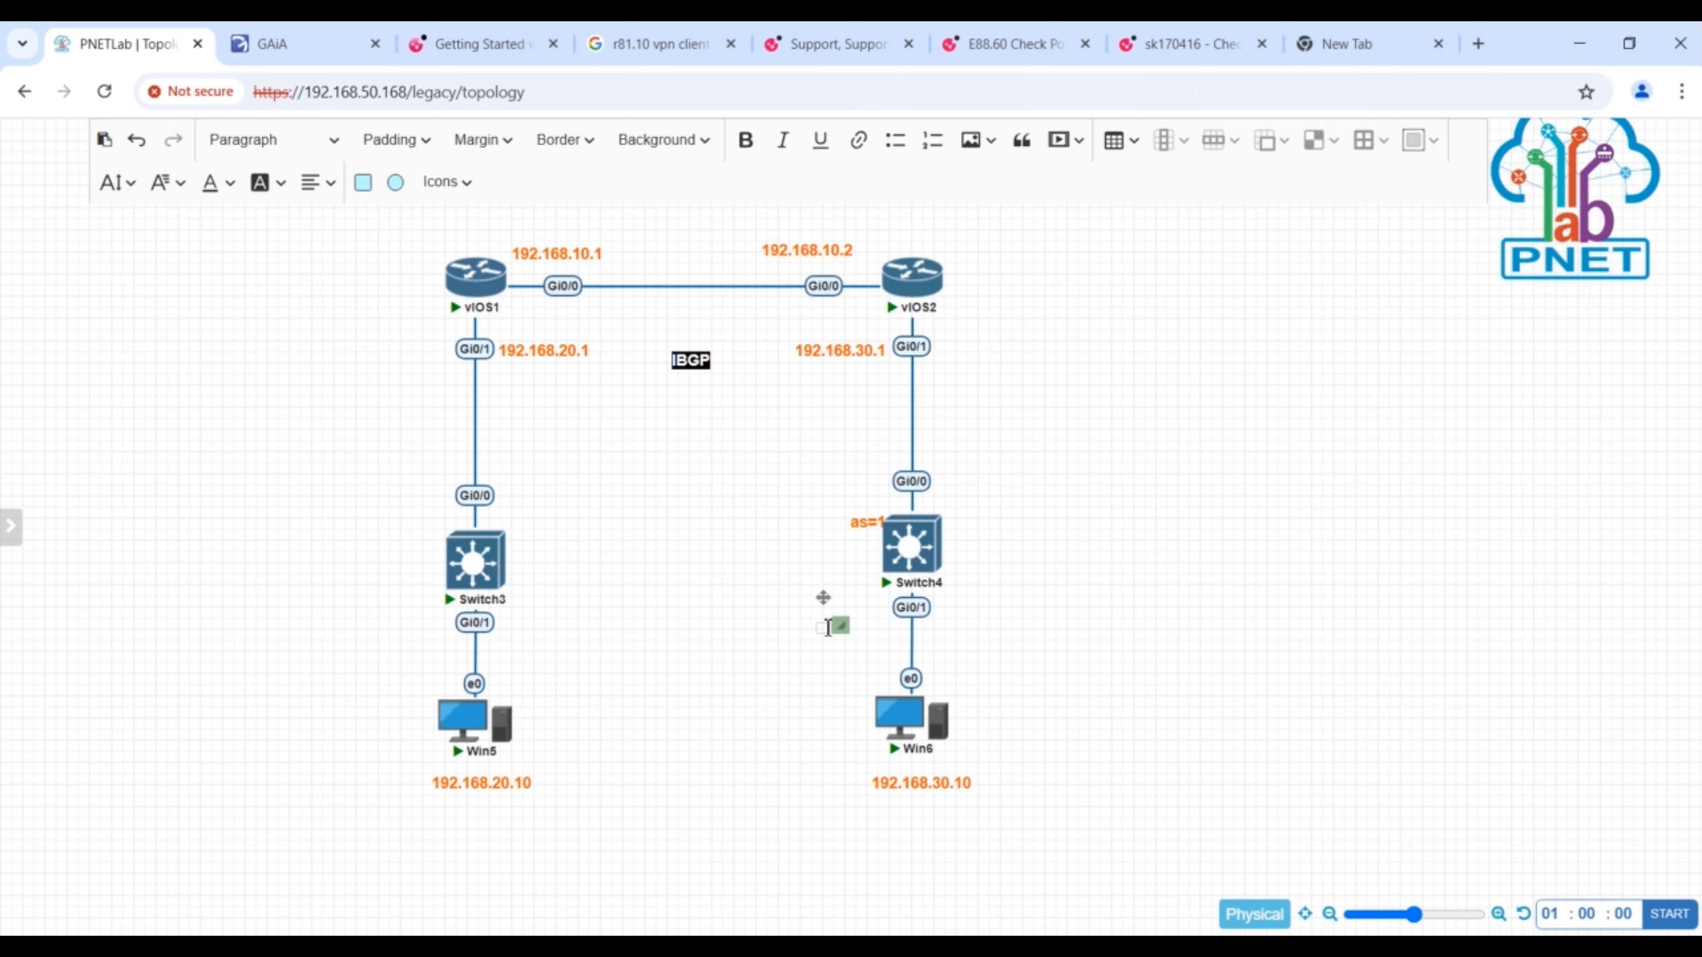
text(AS=1)
click(785, 713)
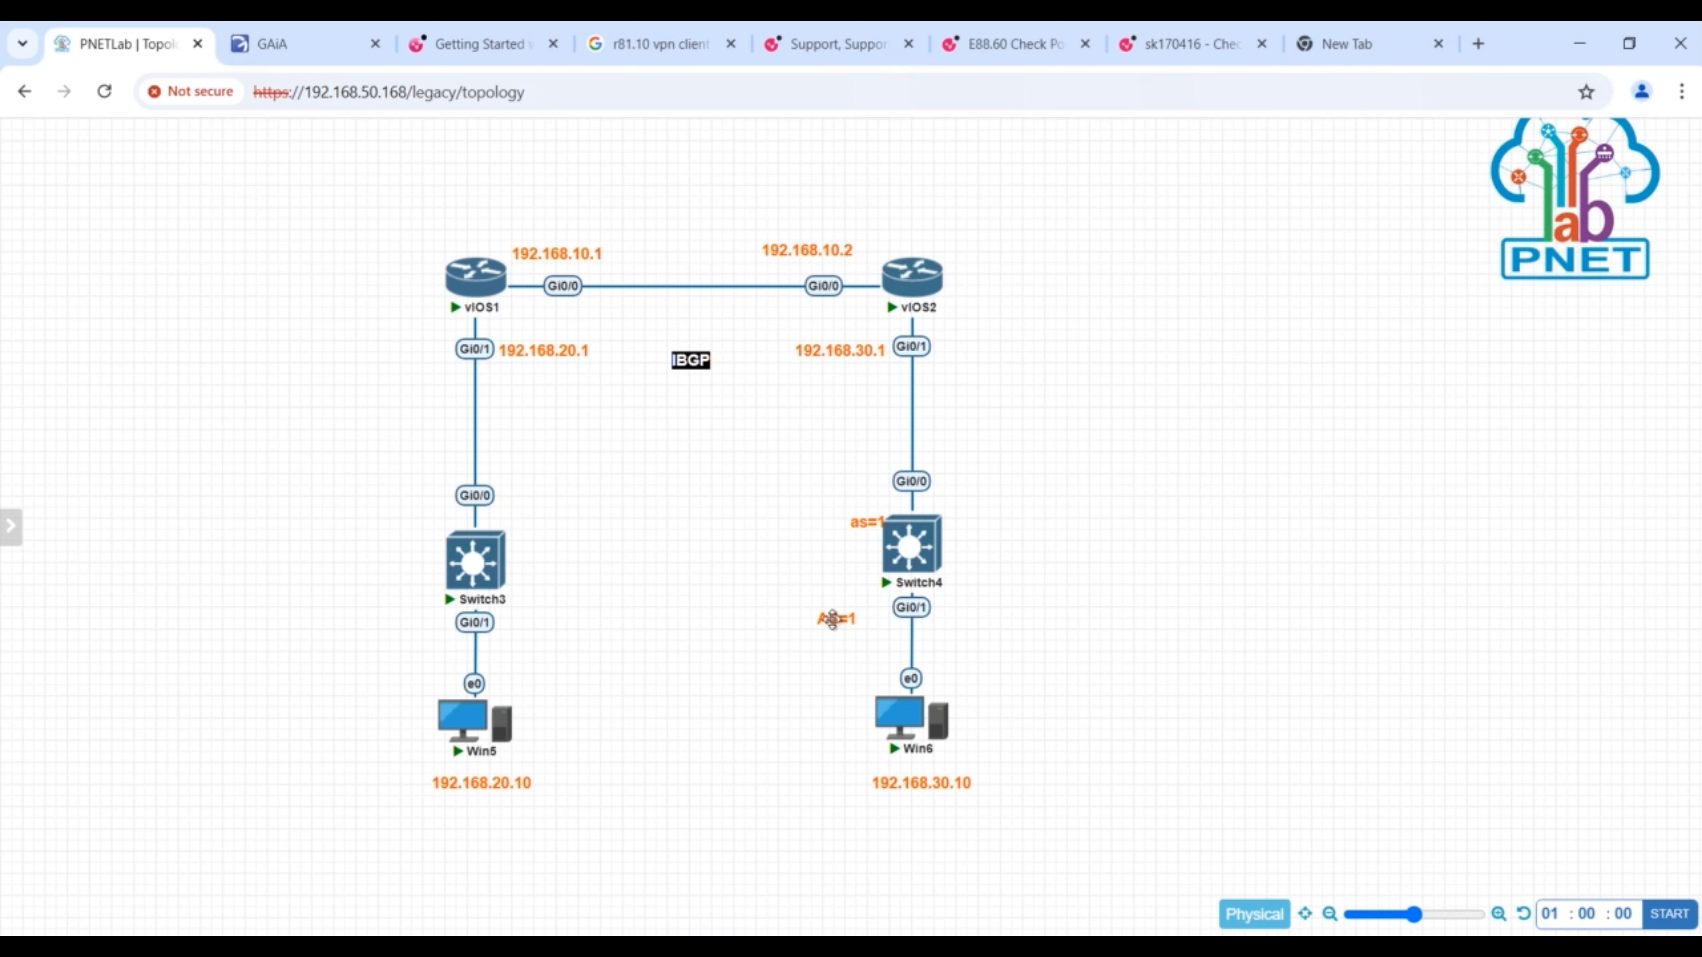
drag(834, 623, 692, 392)
- Open the Win5 console with ultravnc_wrapper and move its window aside
click(463, 737)
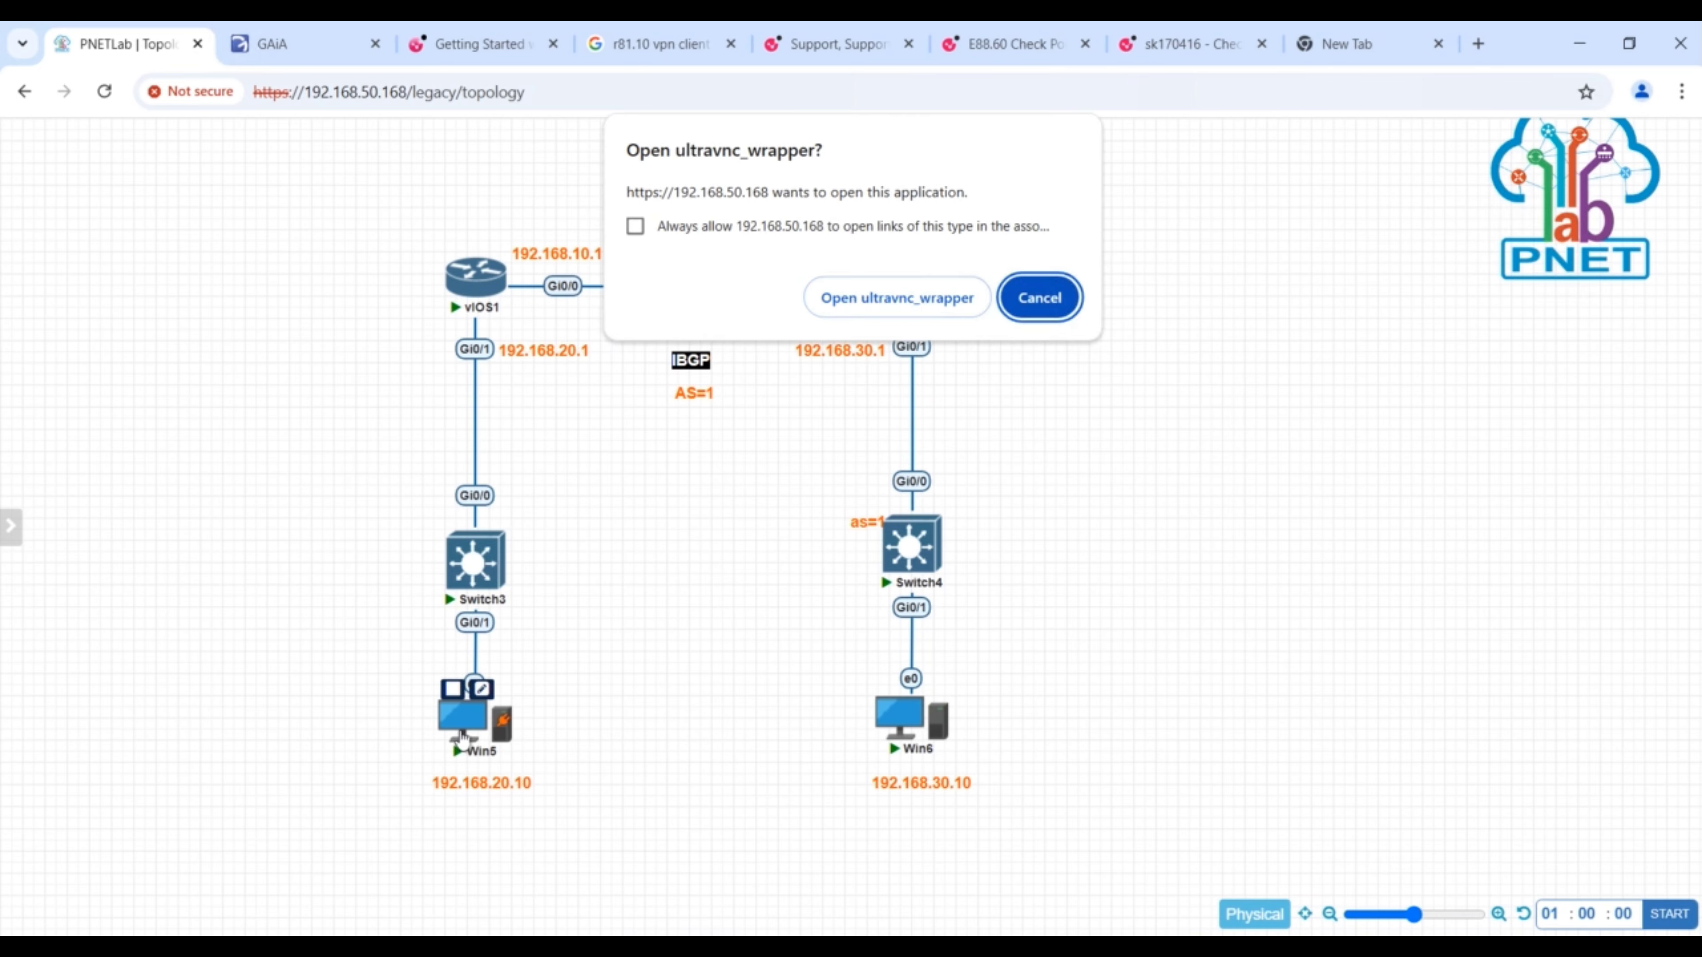
click(913, 296)
drag(946, 206, 1058, 209)
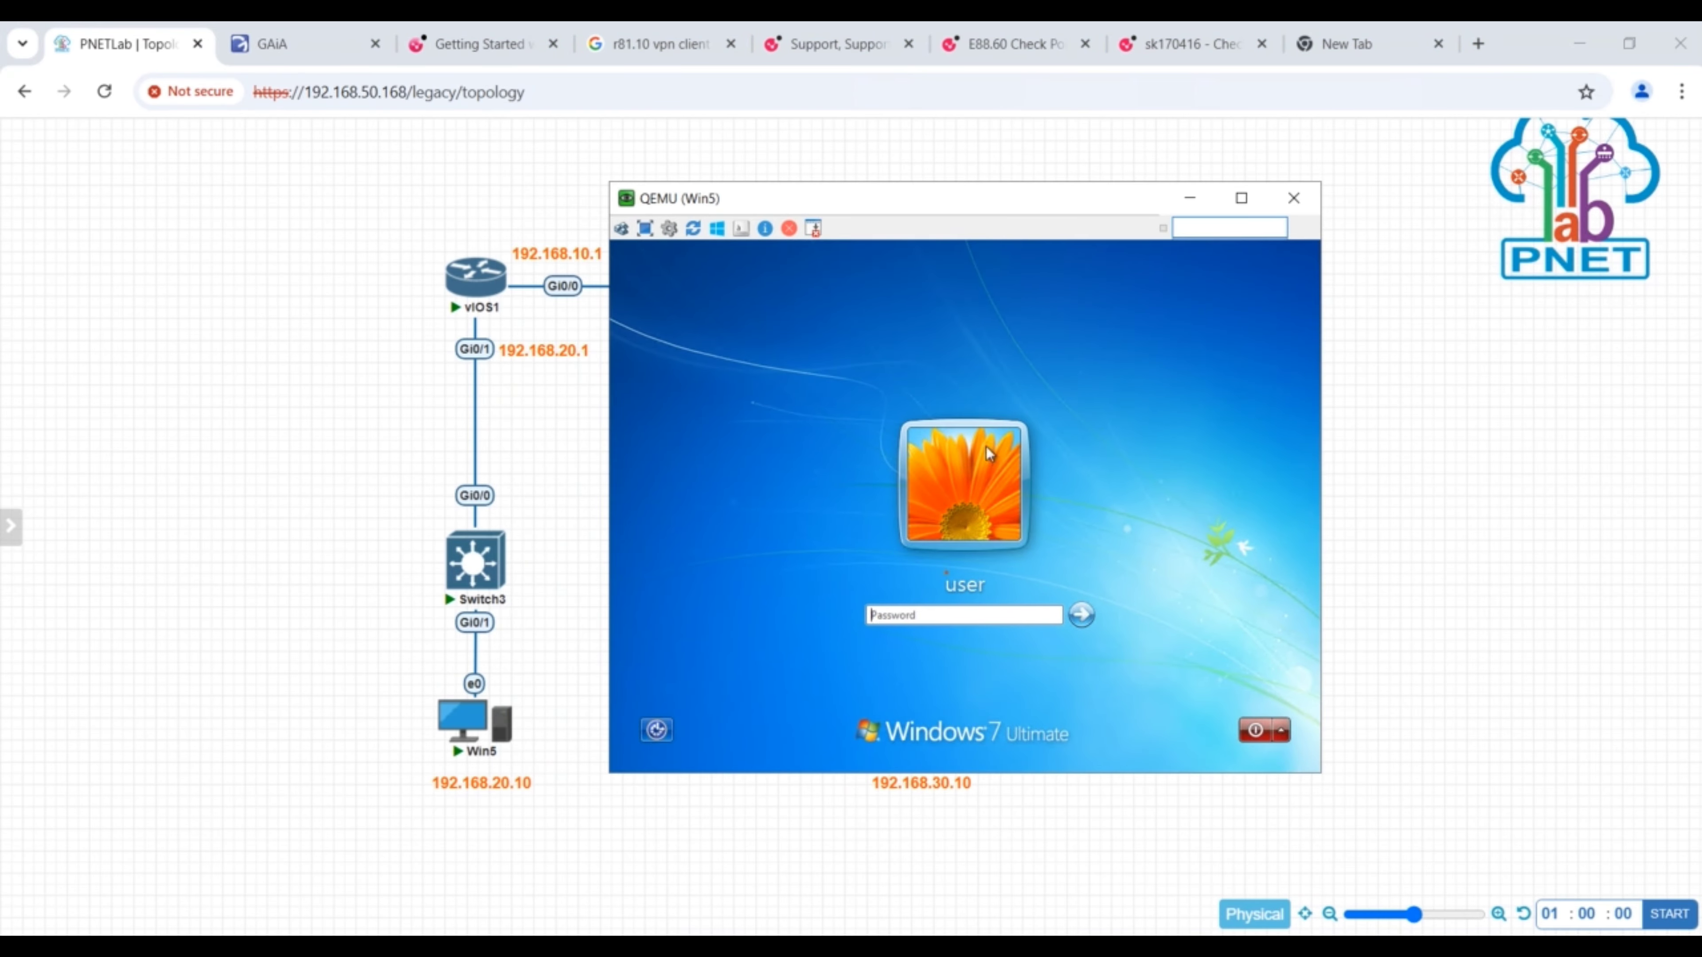
- Log in to Win5 with the account password and open the IPv4 properties of its Local Area Connection
key(Return)
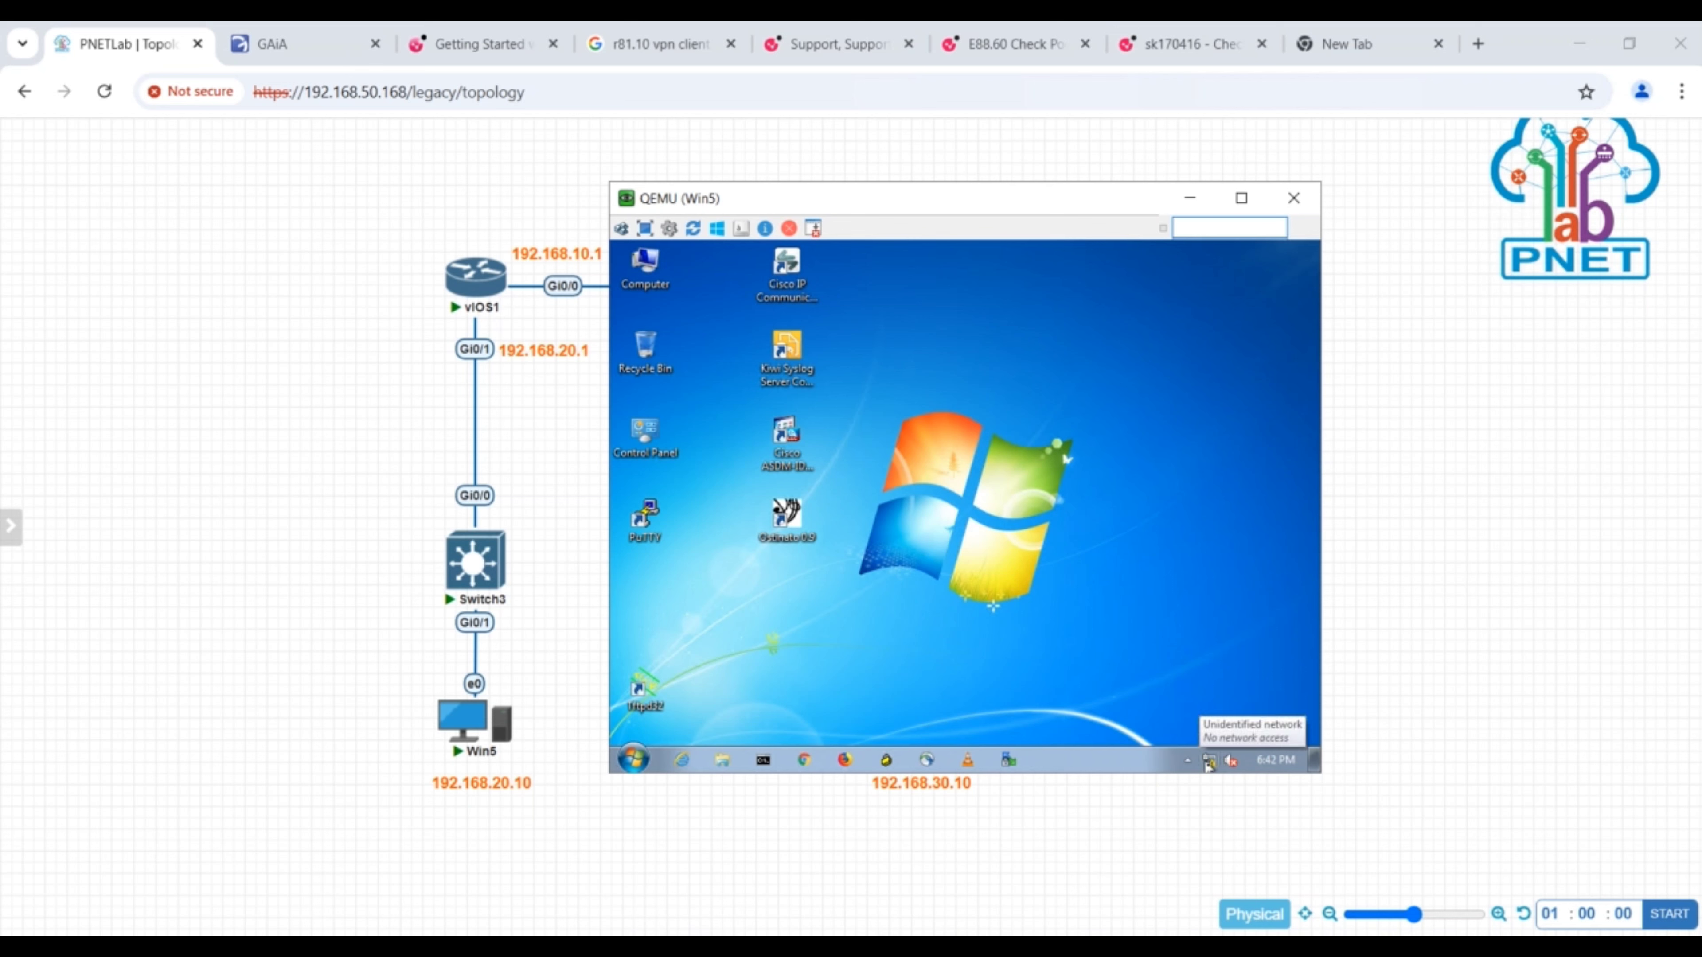
right_click(1208, 764)
click(1211, 748)
click(699, 358)
double_click(710, 349)
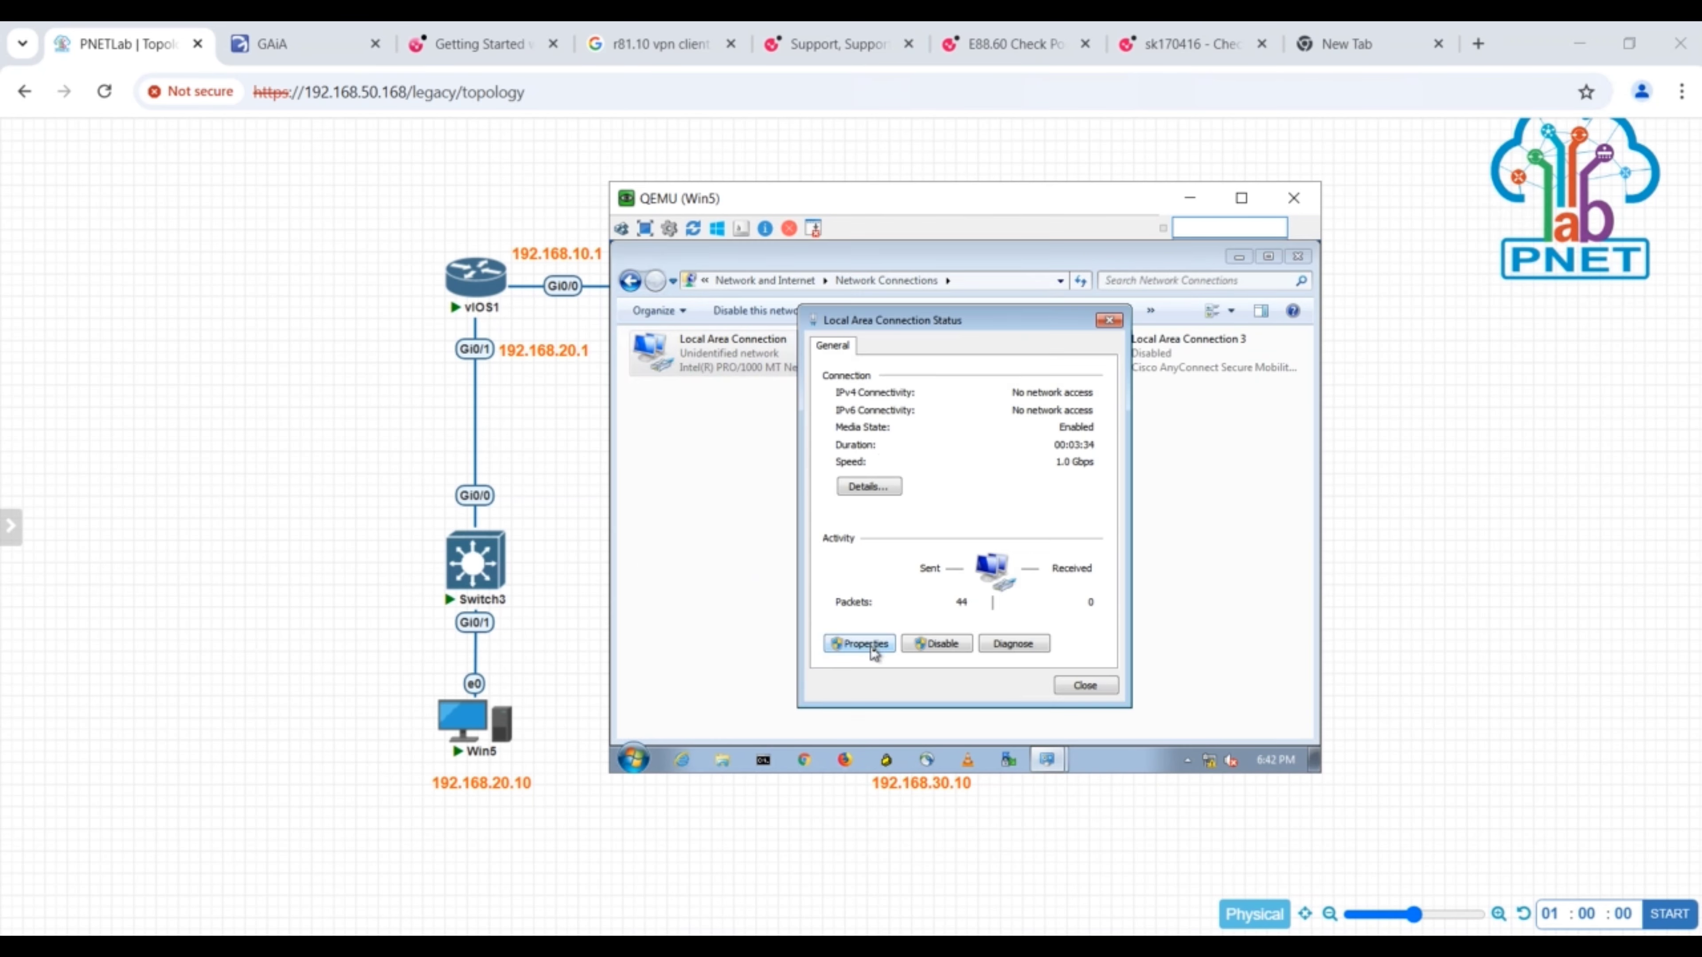
click(870, 647)
double_click(984, 541)
- Give Win5 the static IP 192.168.20.10, subnet mask 255.255.255.0 and default gateway 192.168.20.1
click(880, 473)
text(192.168.20.10)
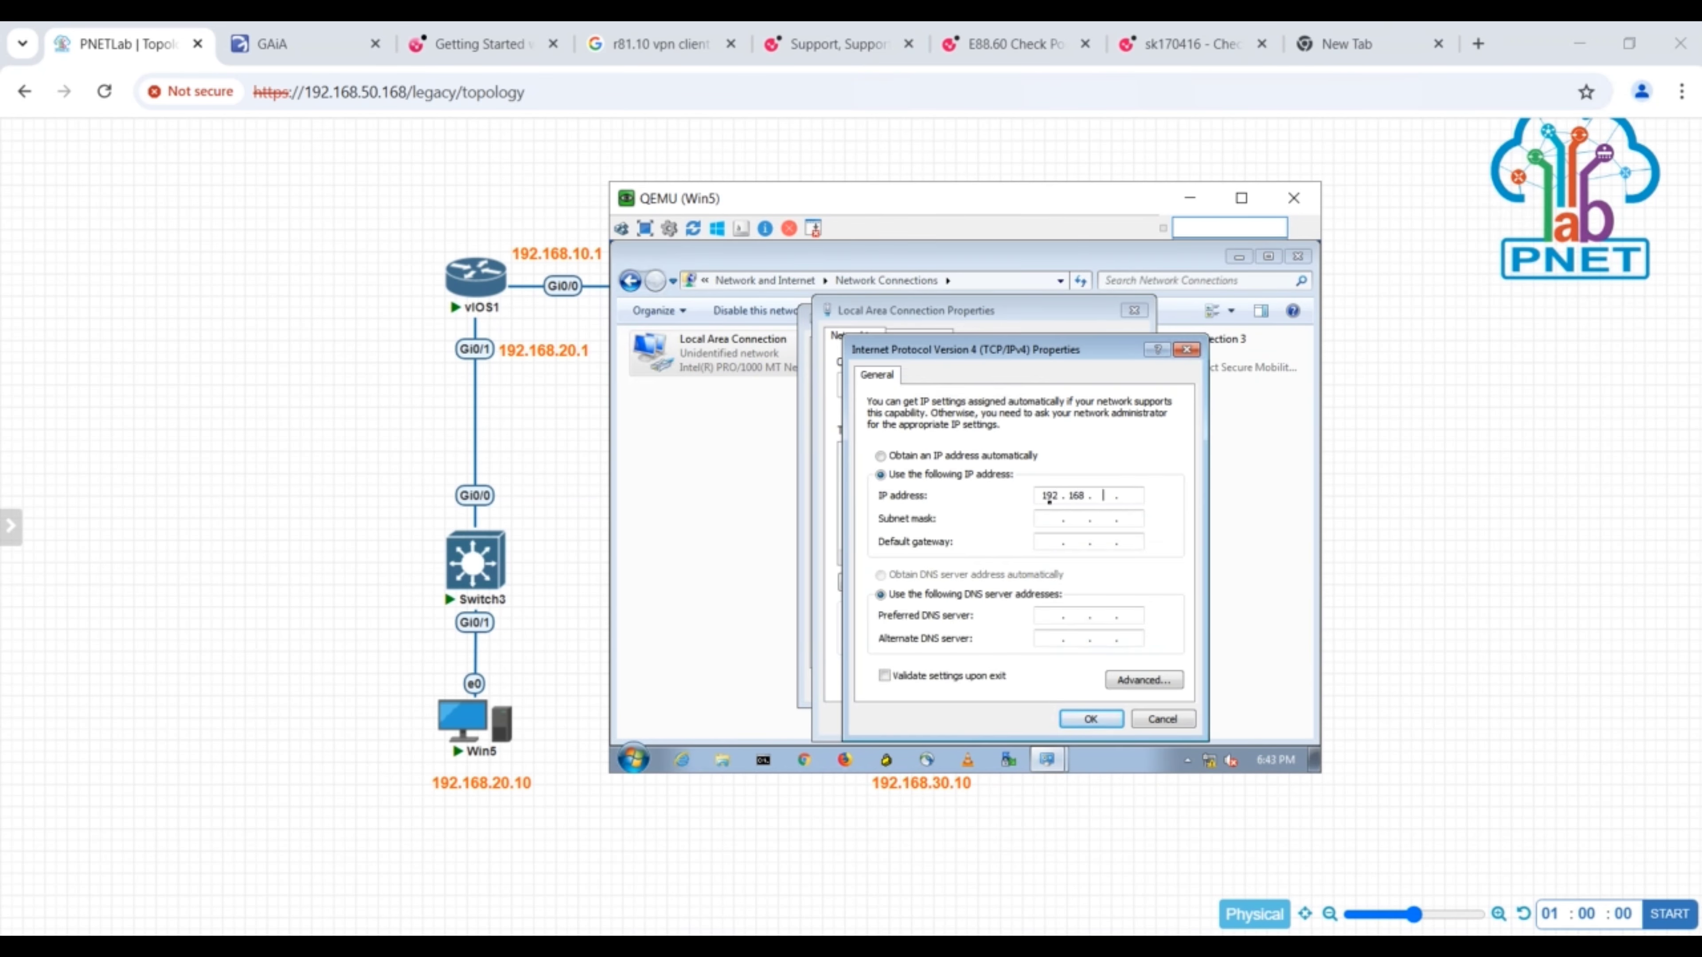
key(Tab)
click(1058, 547)
text(192.168.20.1)
- Set Win5's preferred DNS server to 8.8.8.8, apply the settings and close the network windows
click(1052, 621)
text(8.8.8.8)
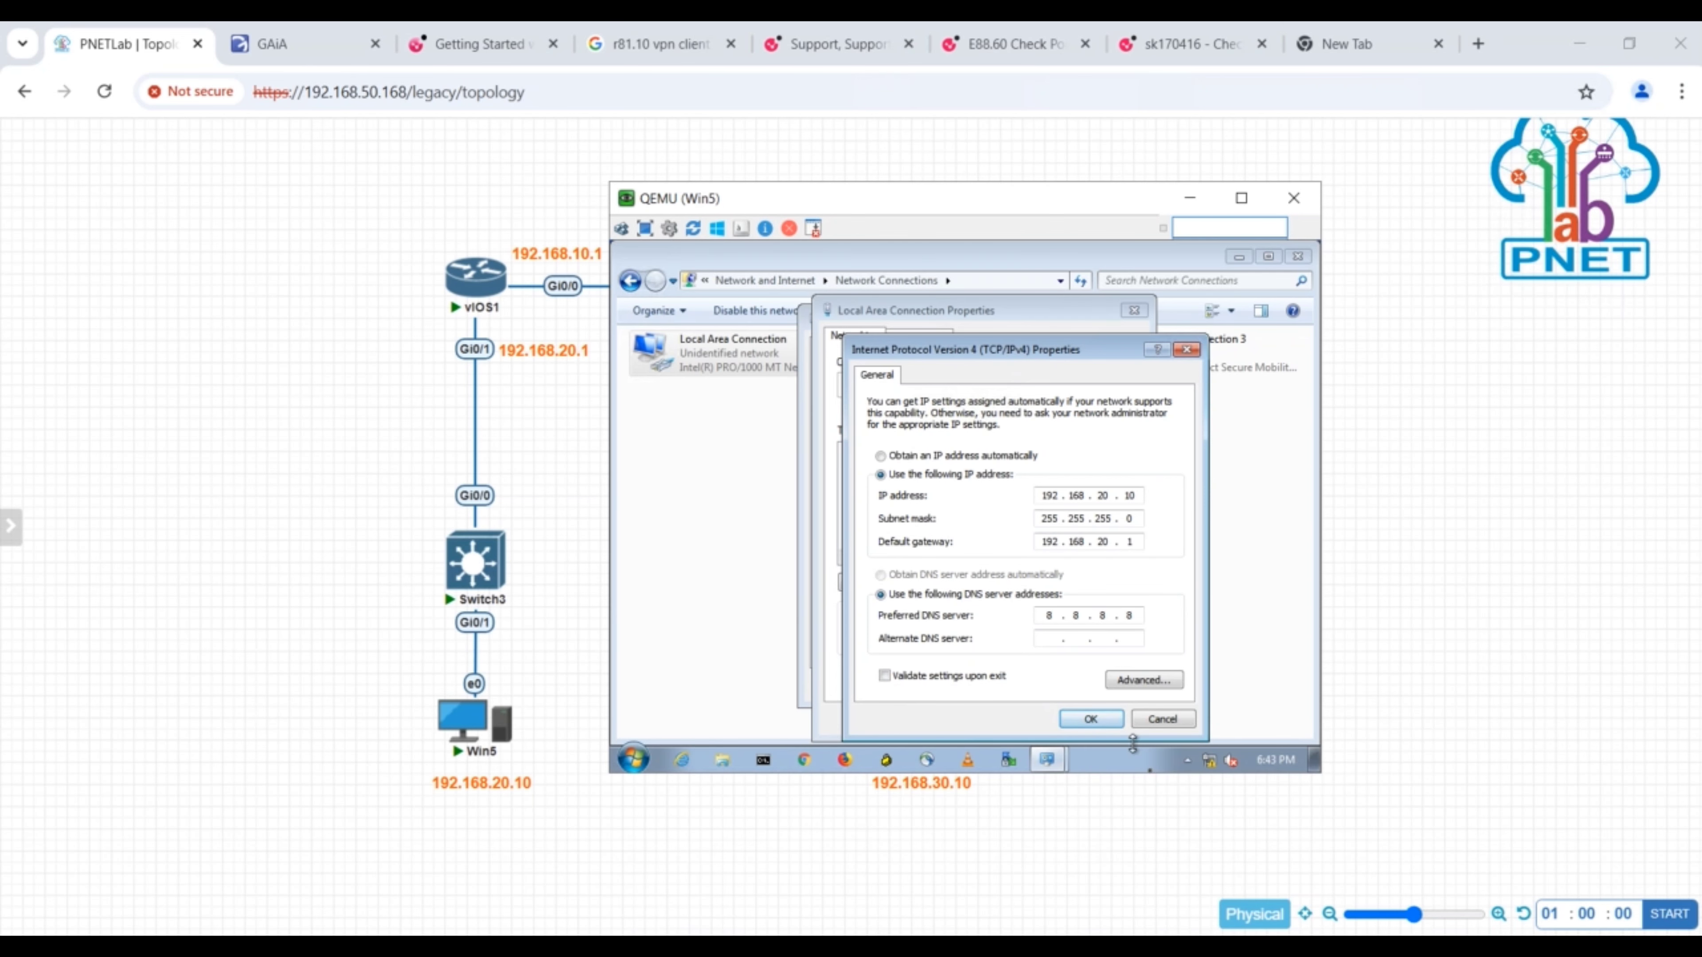
click(1100, 725)
click(1038, 718)
click(1082, 691)
click(1296, 257)
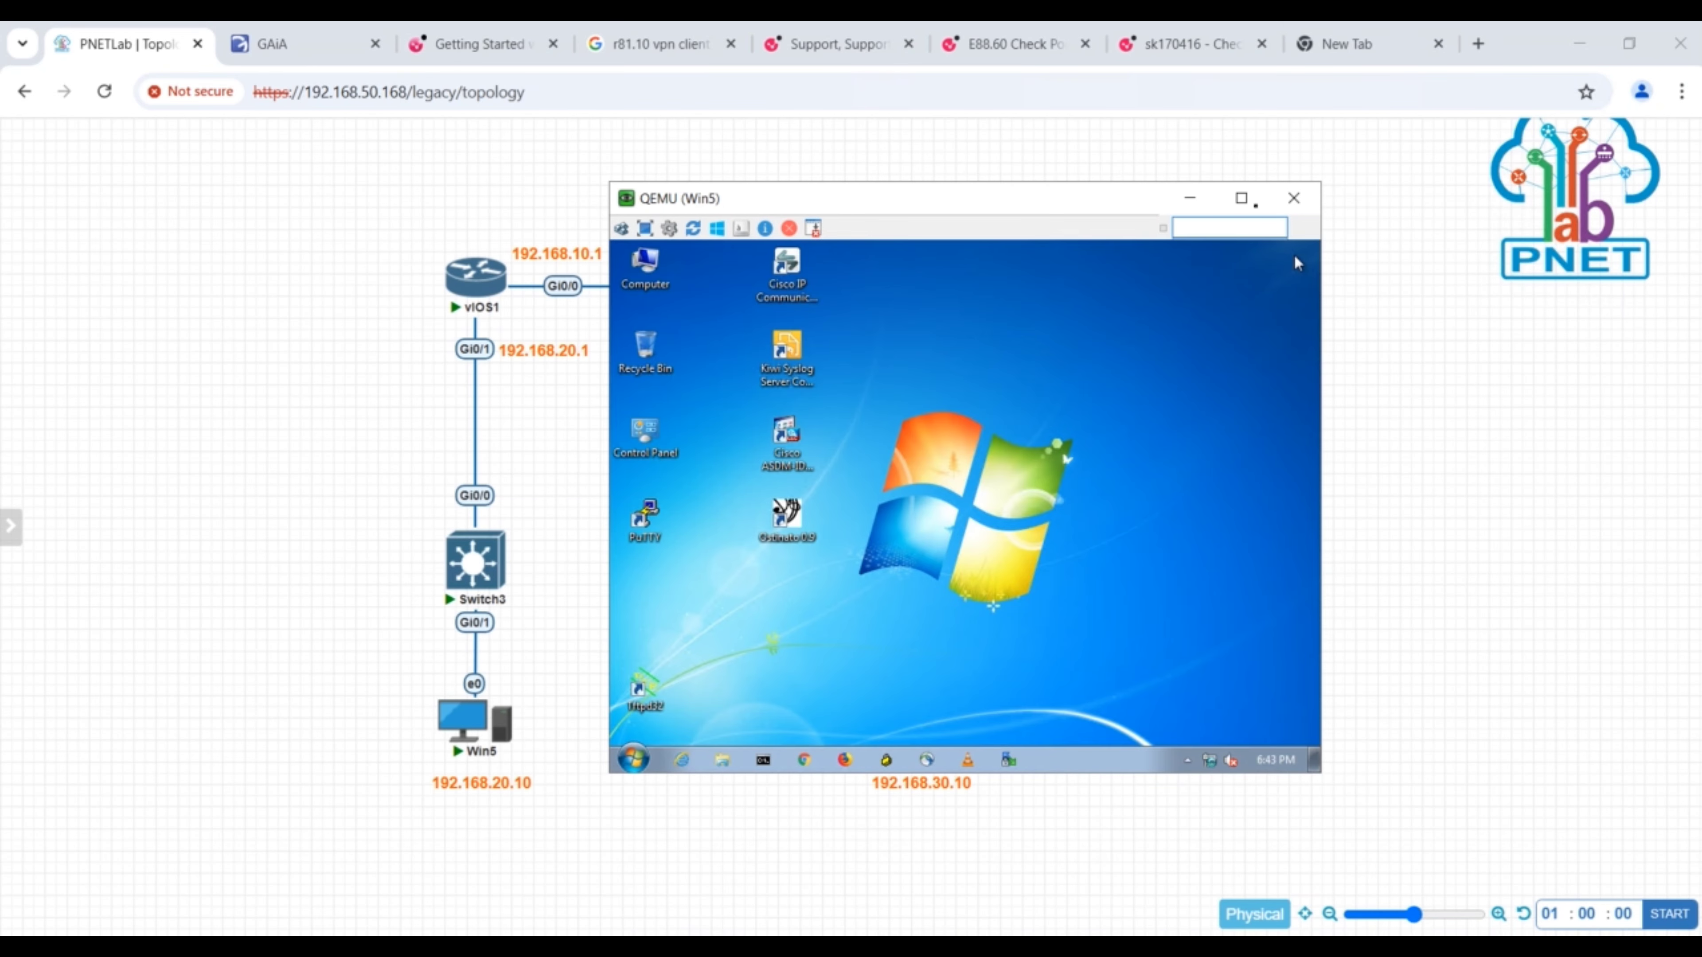
- Switch to the Win6 console, log in with the account password, move its window aside and postpone the restart
click(1190, 198)
click(900, 708)
key(Return)
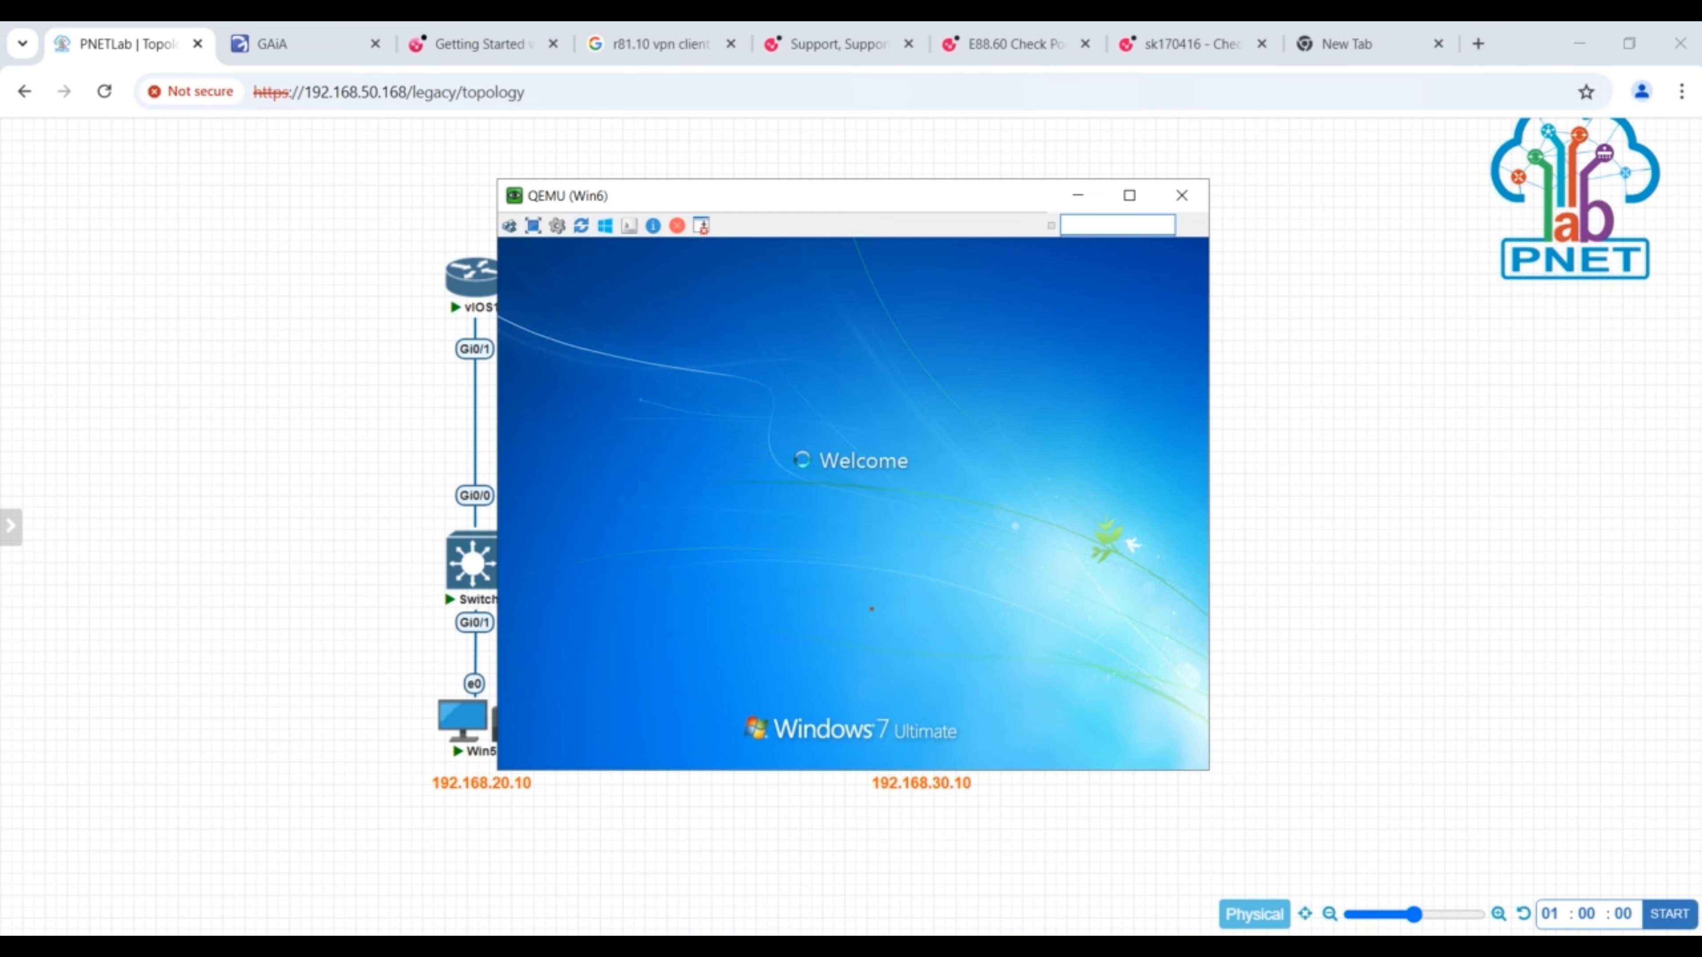
drag(915, 201, 506, 240)
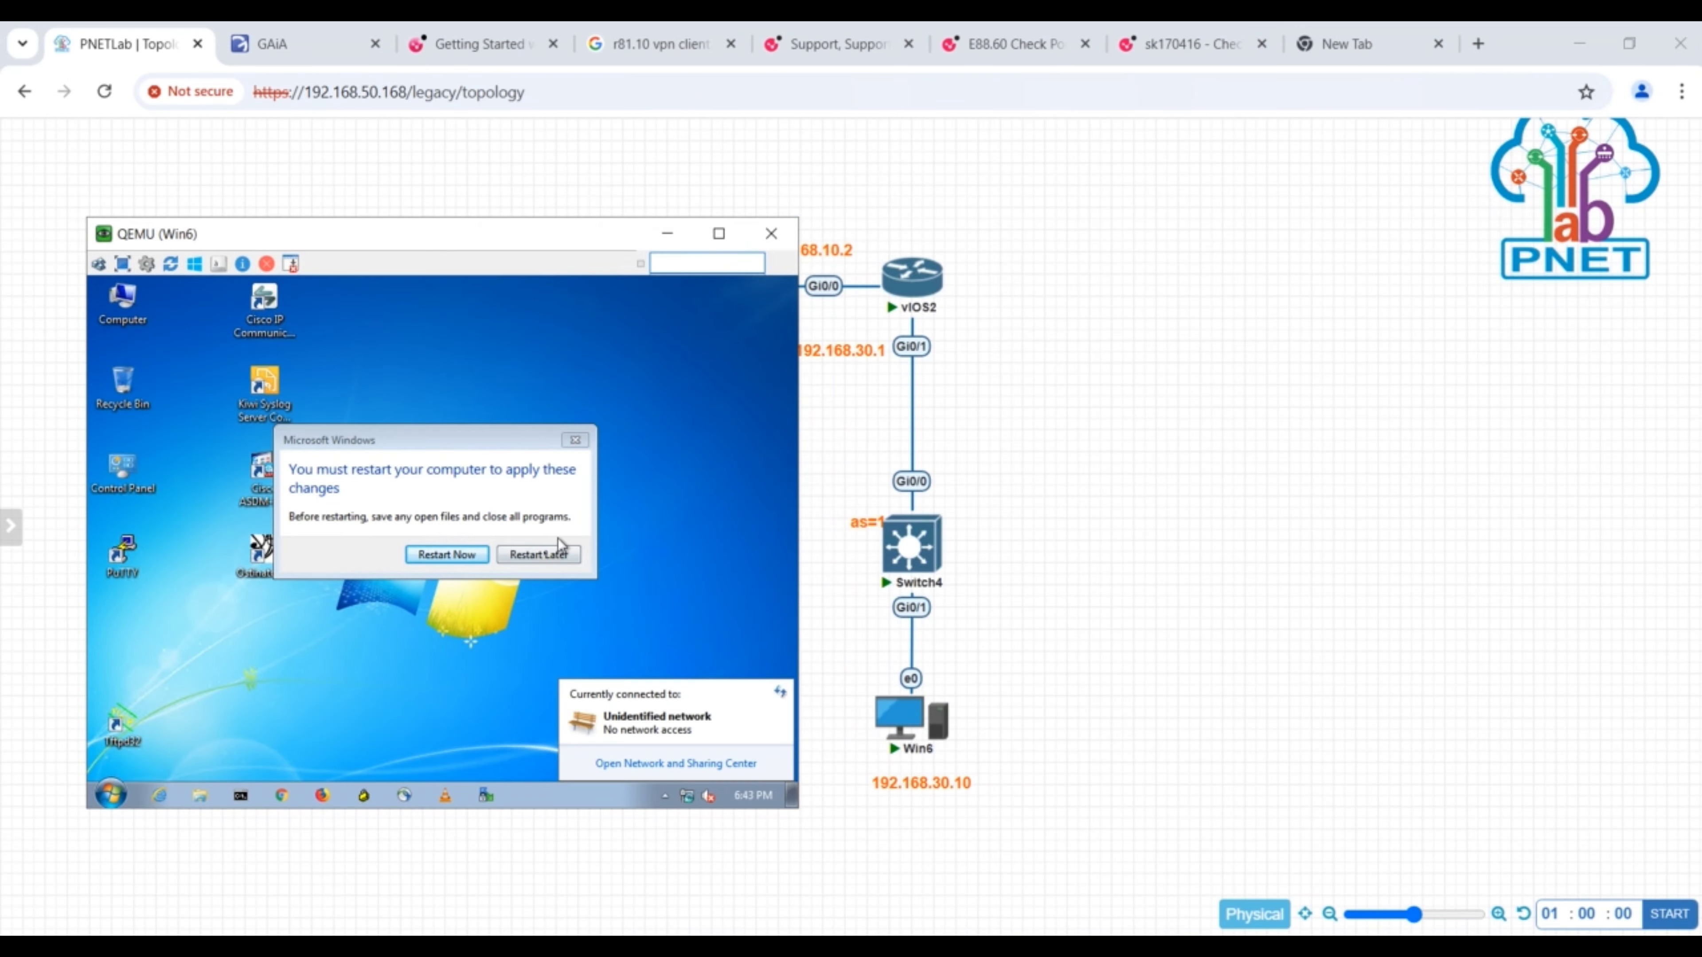
click(547, 551)
- Open the IPv4 properties of Win6's Local Area Connection
right_click(688, 799)
click(656, 783)
click(161, 395)
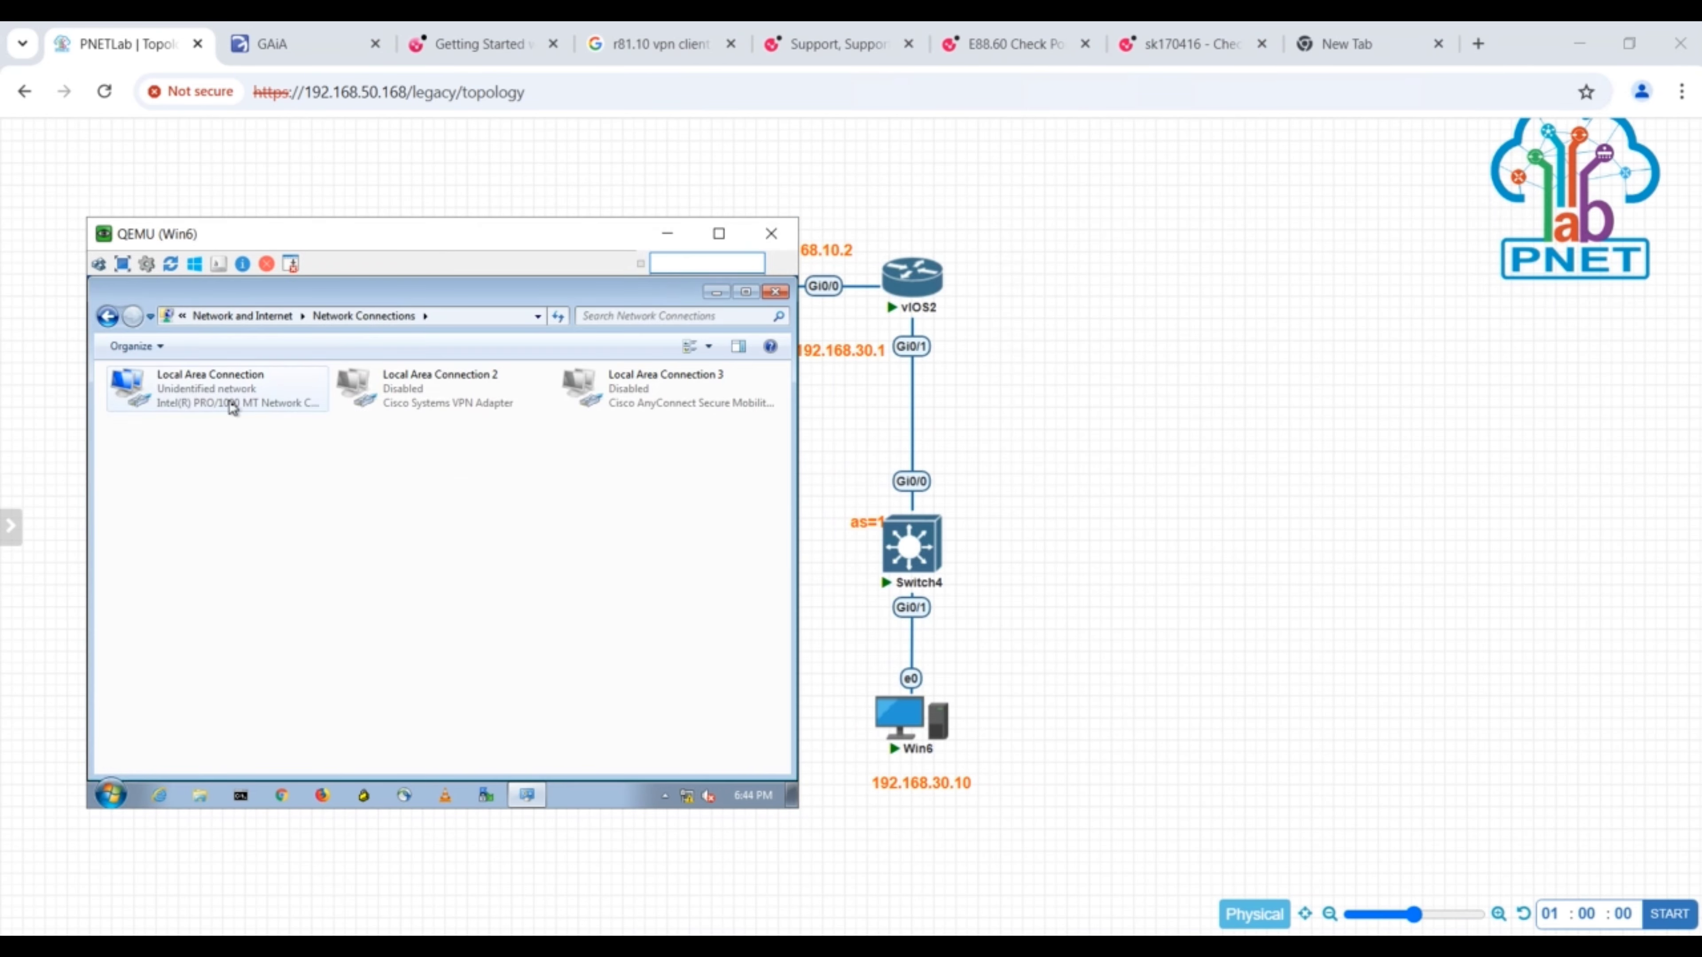
double_click(201, 387)
double_click(445, 581)
- Give Win6 the static IP 192.168.30.10, subnet mask 255.255.255.0 and default gateway 192.168.30.1
click(363, 513)
click(531, 534)
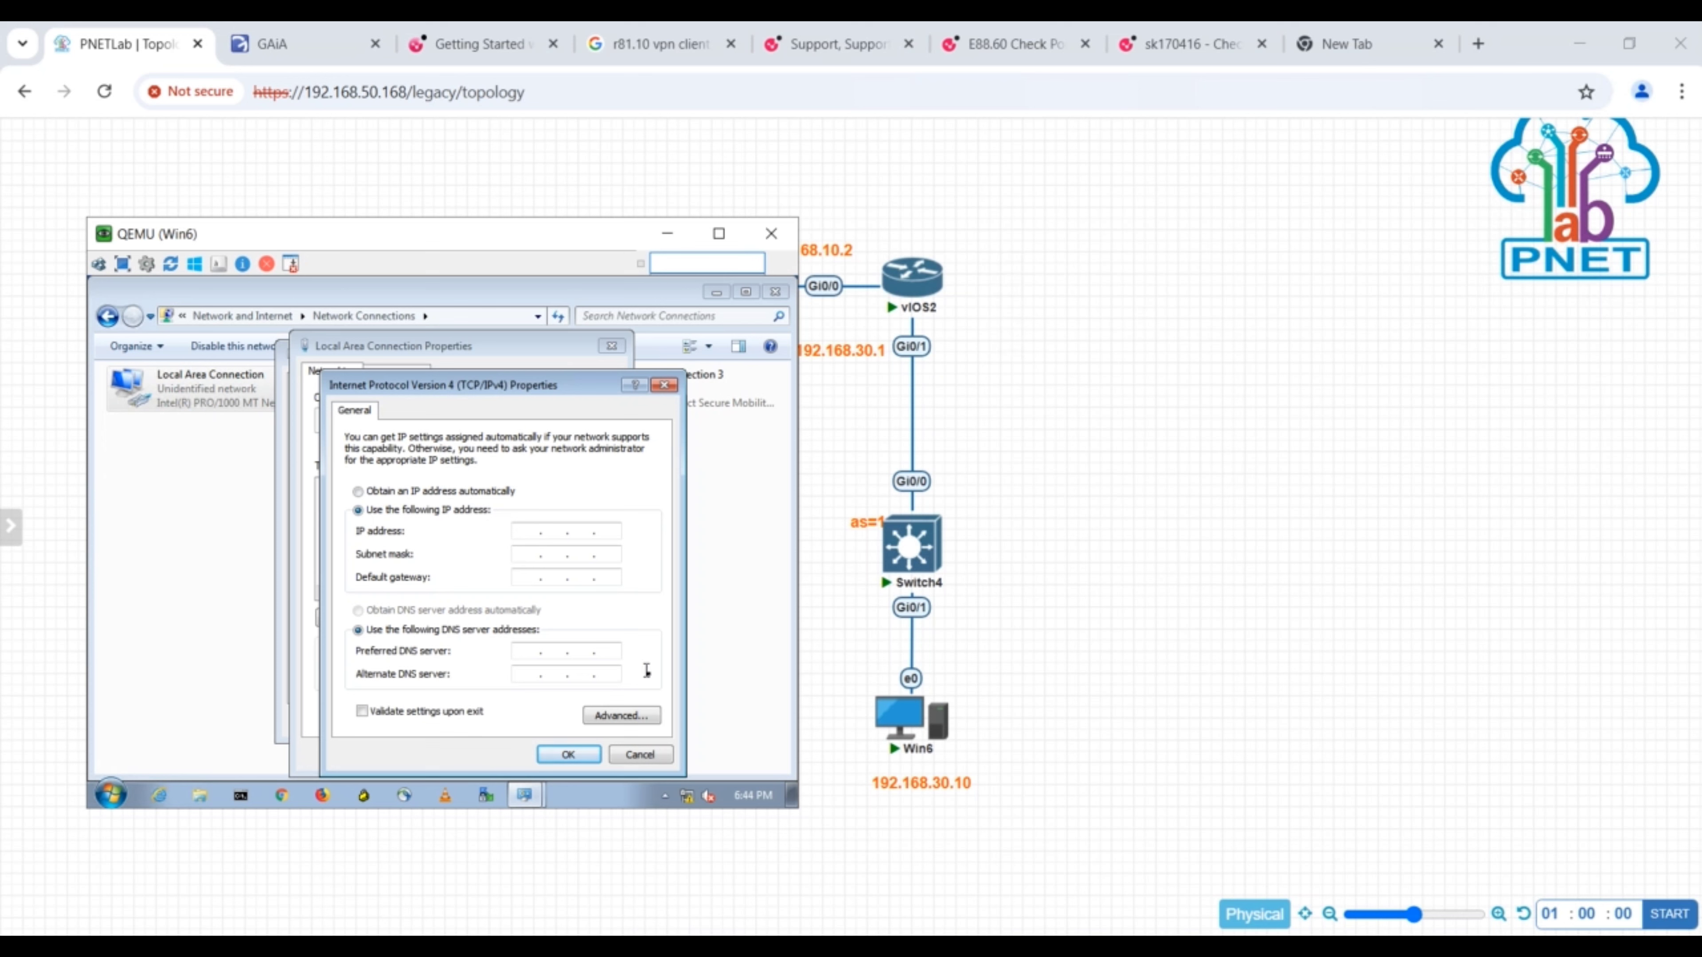
text(19216)
click(527, 558)
click(529, 582)
text(192168301)
click(597, 602)
double_click(594, 577)
text(30.1)
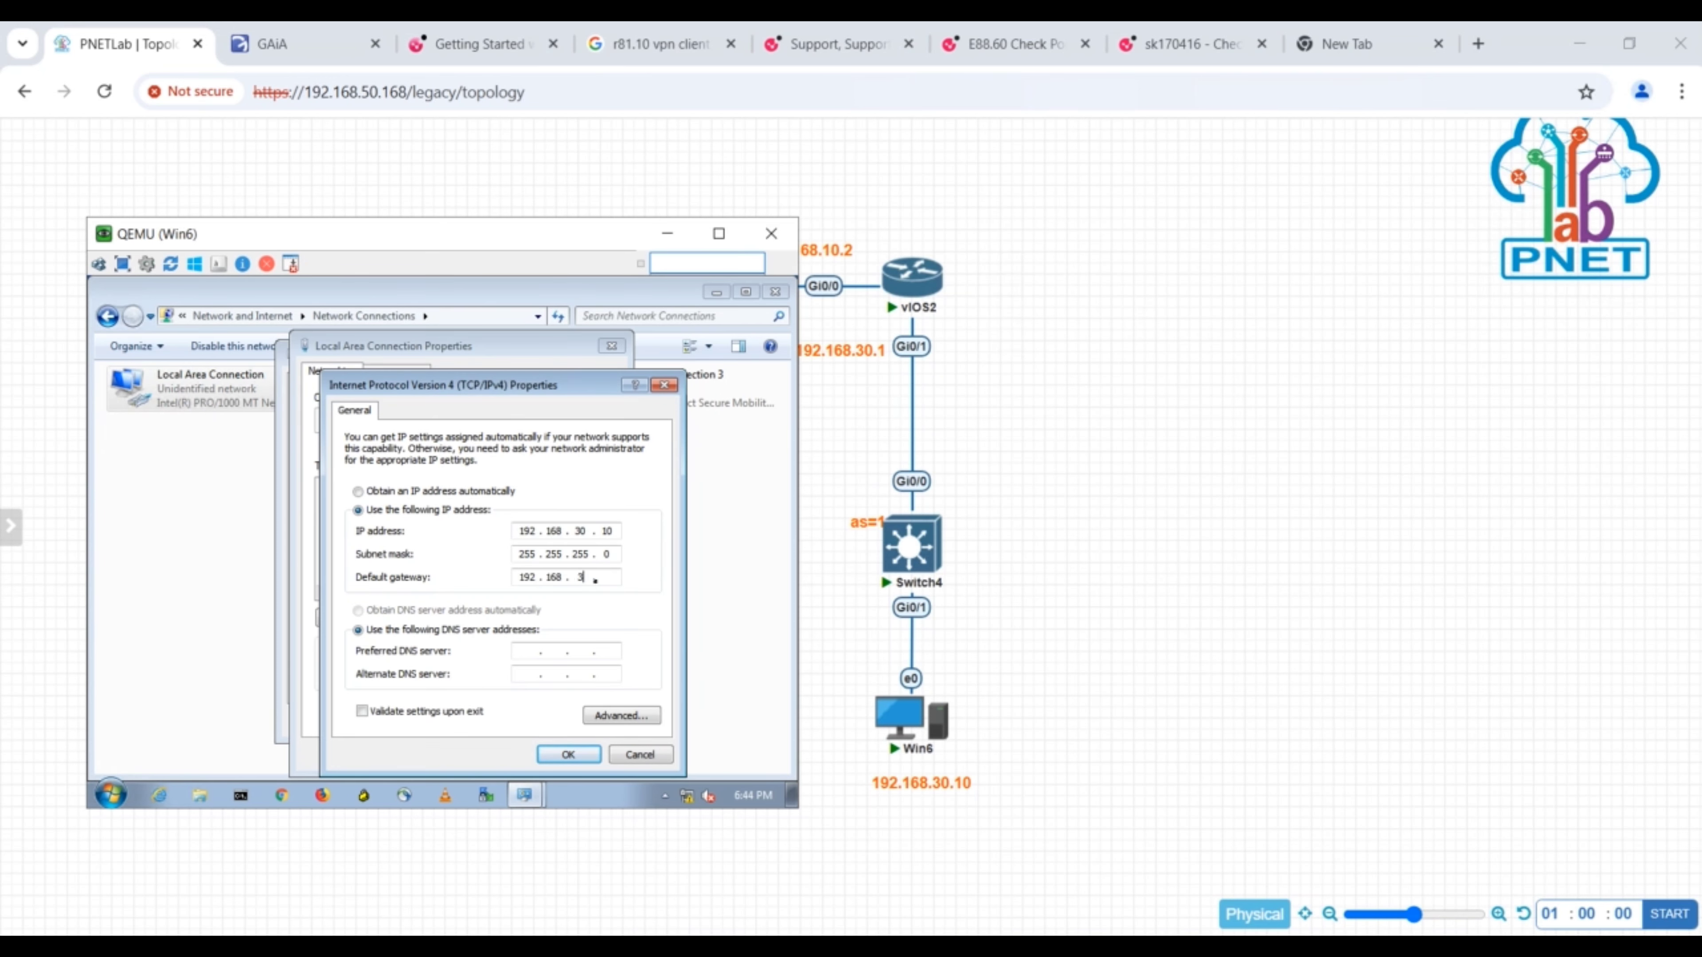
- Set Win6's preferred DNS server to 8.8.8.8, apply the settings and close the Win6 console
click(529, 651)
text(888)
click(605, 603)
double_click(540, 652)
key(BackSpace)
text(8.8.8.8)
click(569, 754)
click(519, 757)
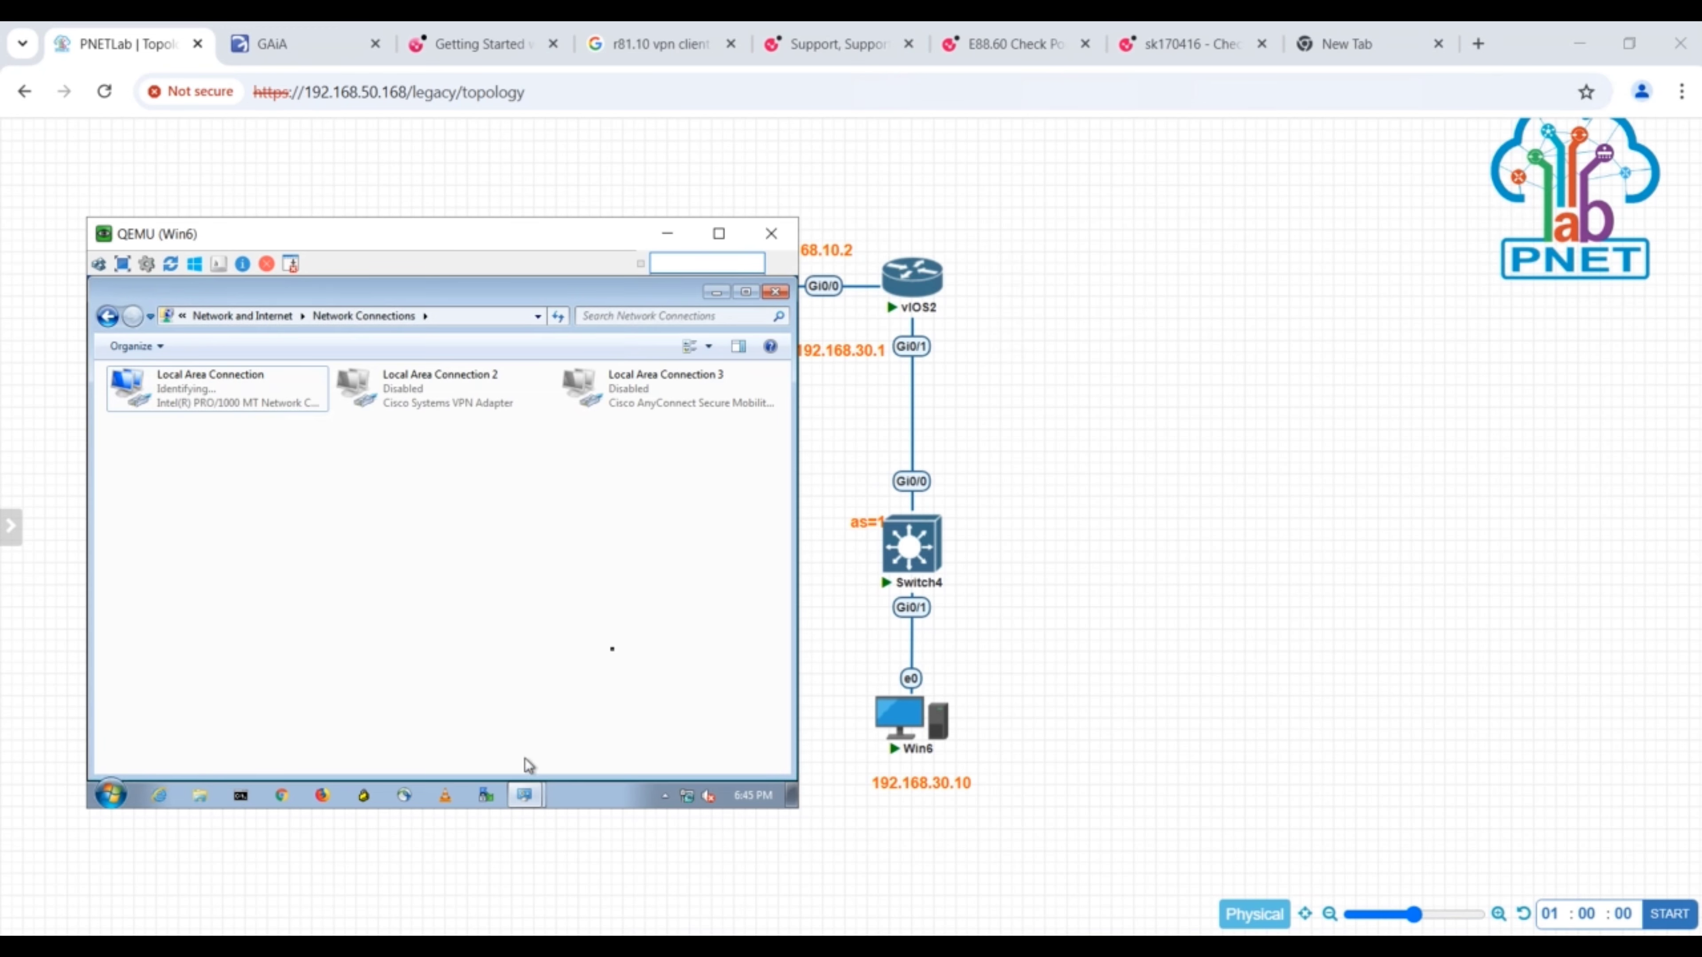
click(771, 234)
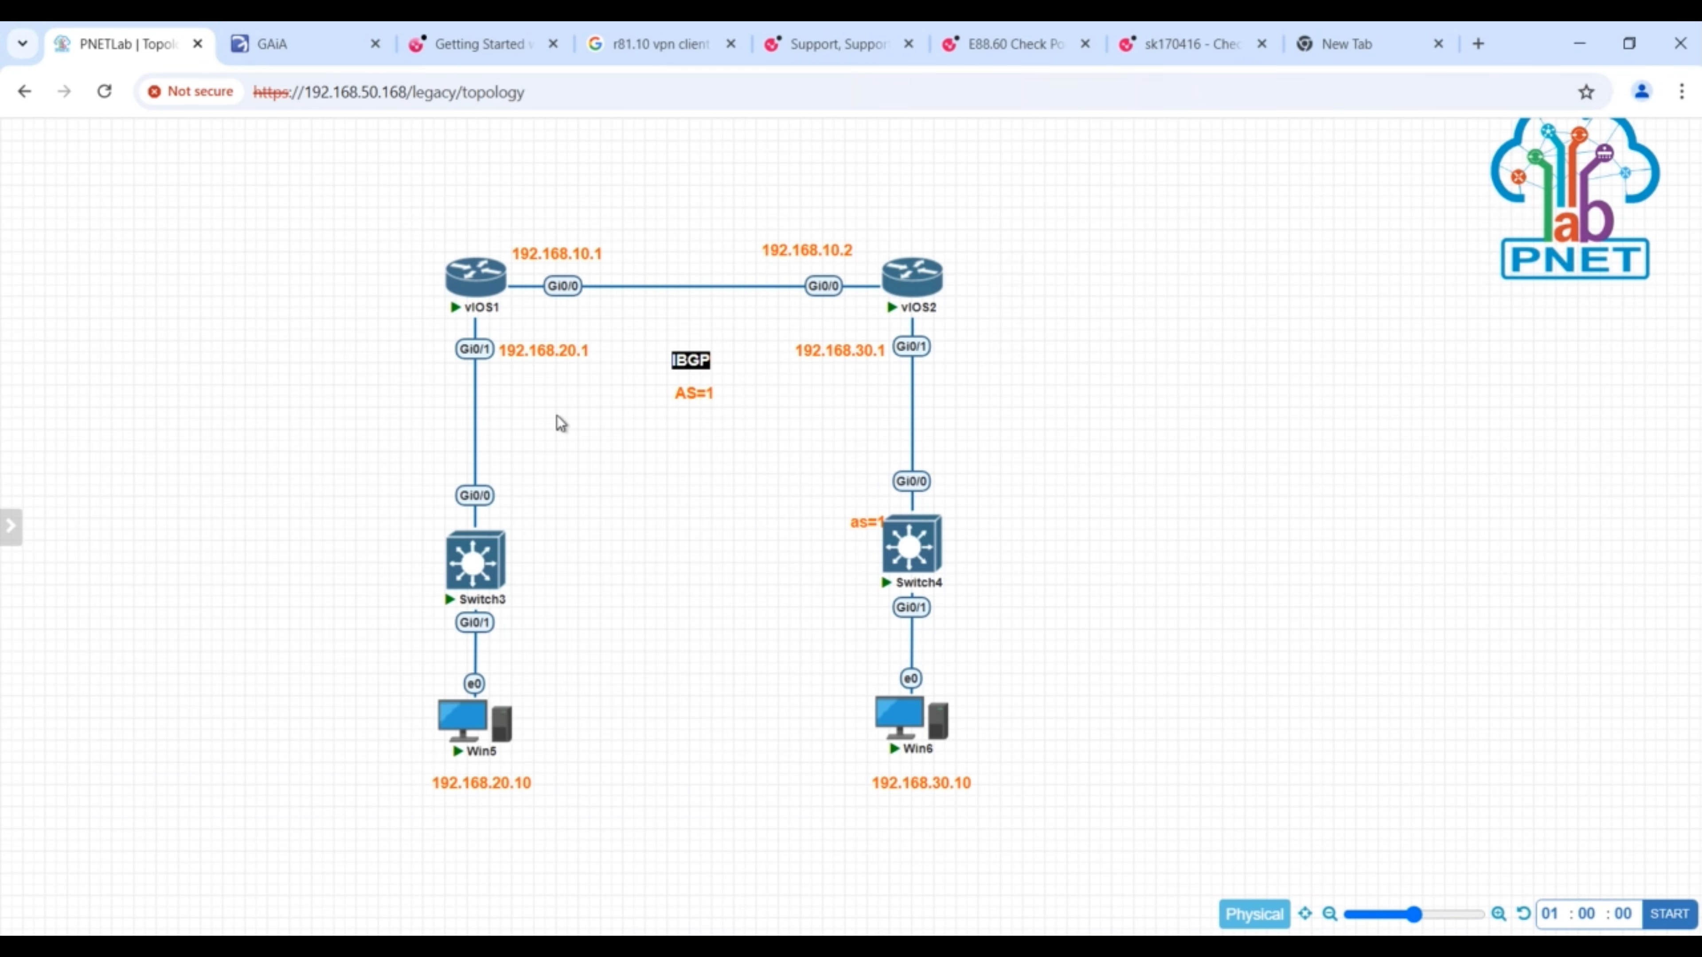
- Open a blank Notepad document and place its window beside the topology
mouse_move(481, 287)
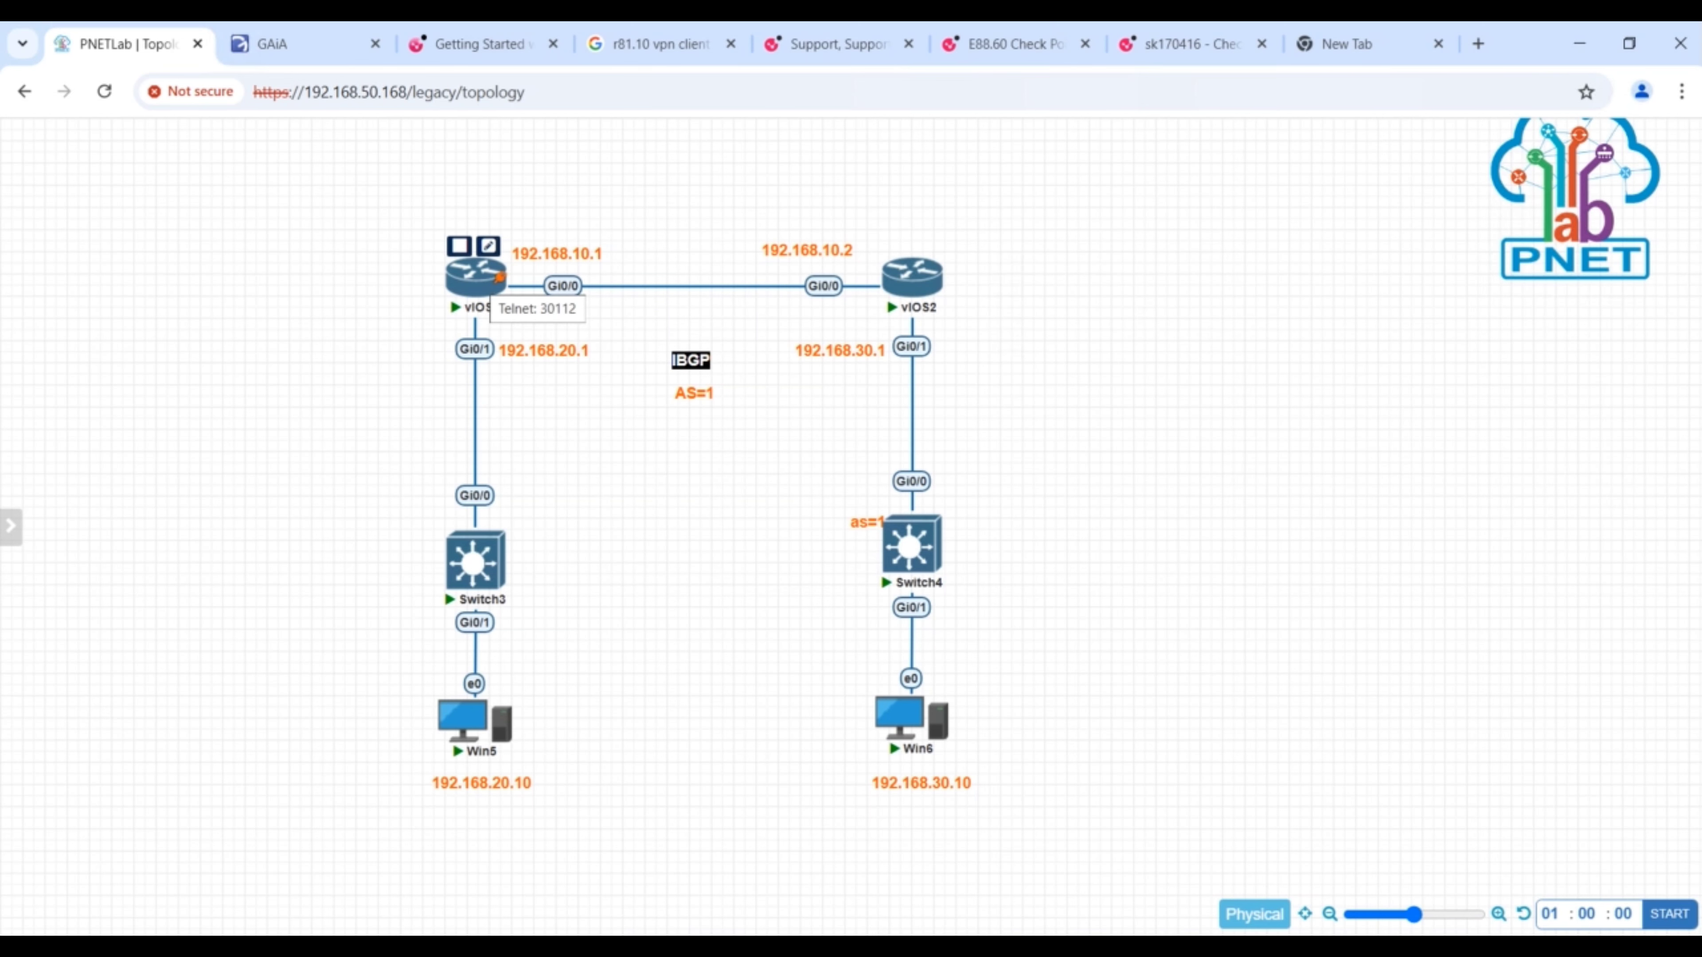
key(super+s)
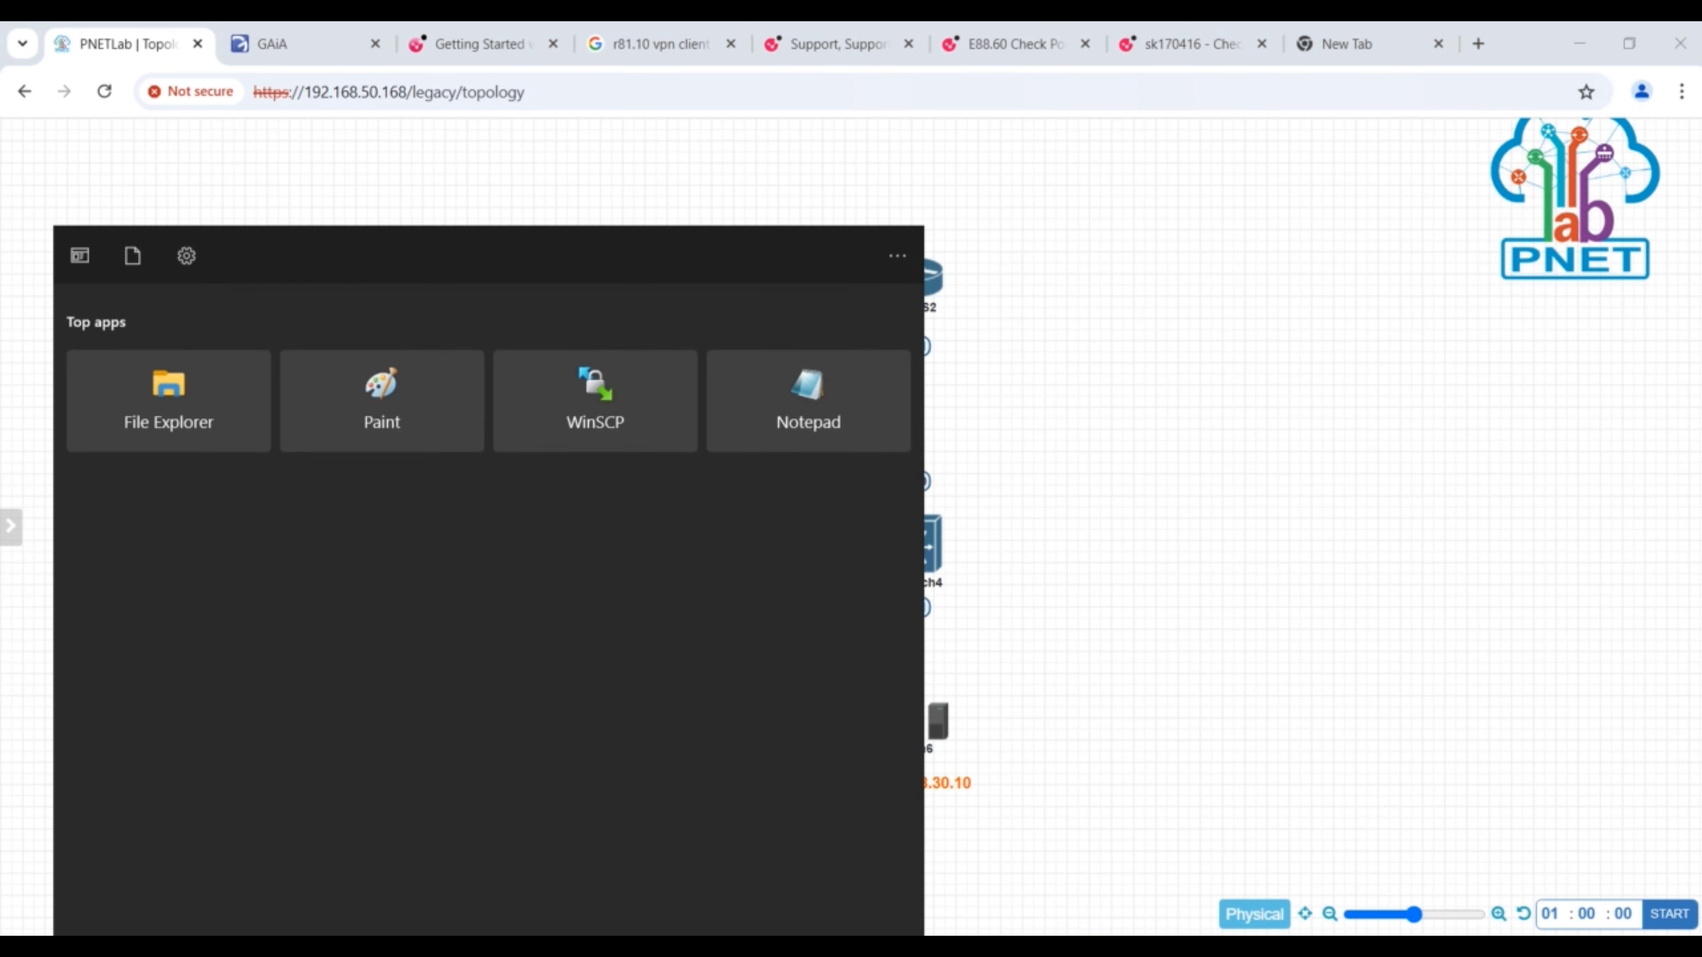
text(no)
click(236, 358)
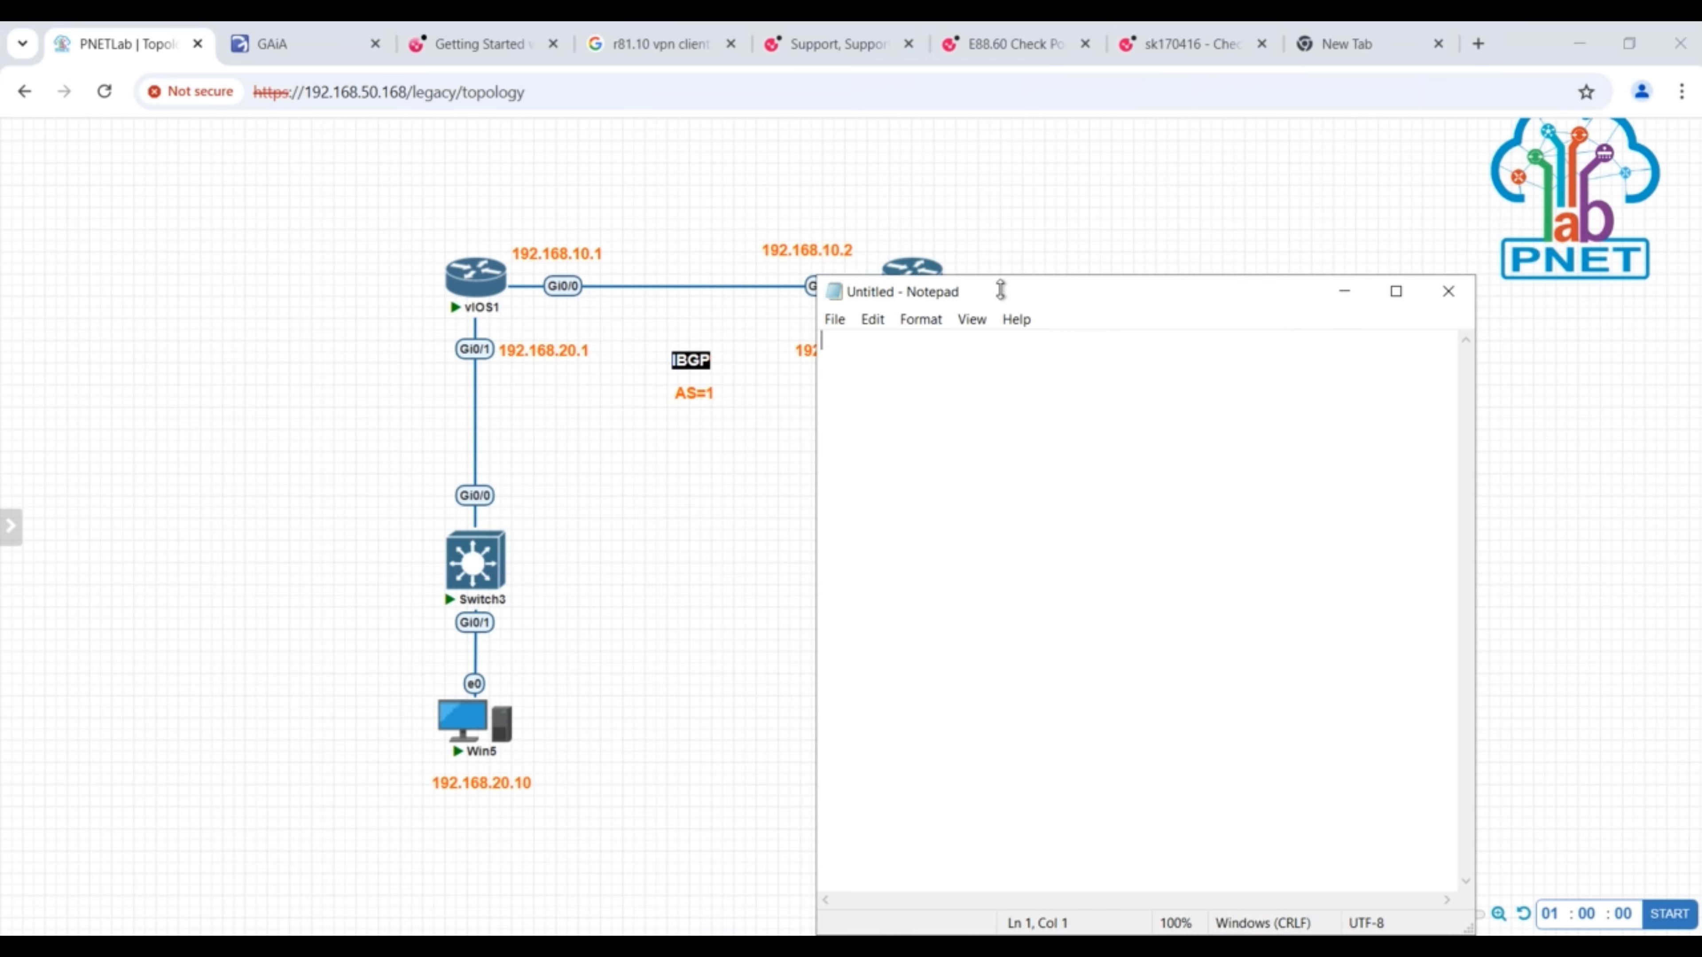
drag(1012, 289, 1146, 275)
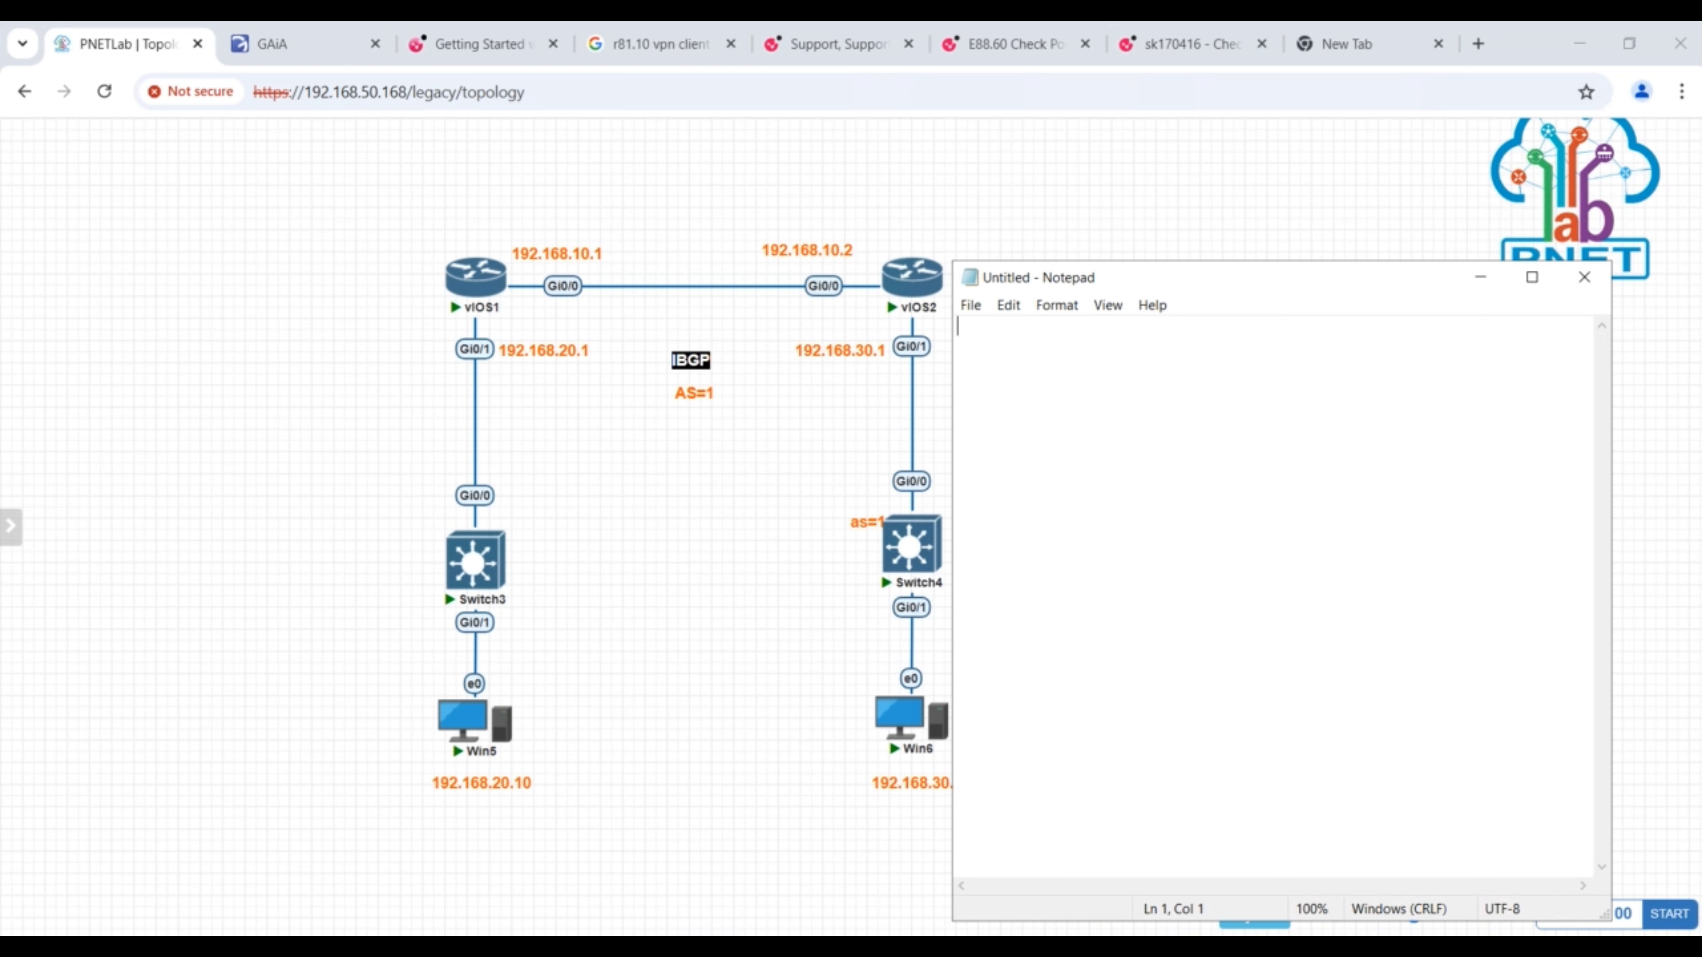
- Write the heading !Router1, leave a blank line and add the commands en and conf t
text(!Router )
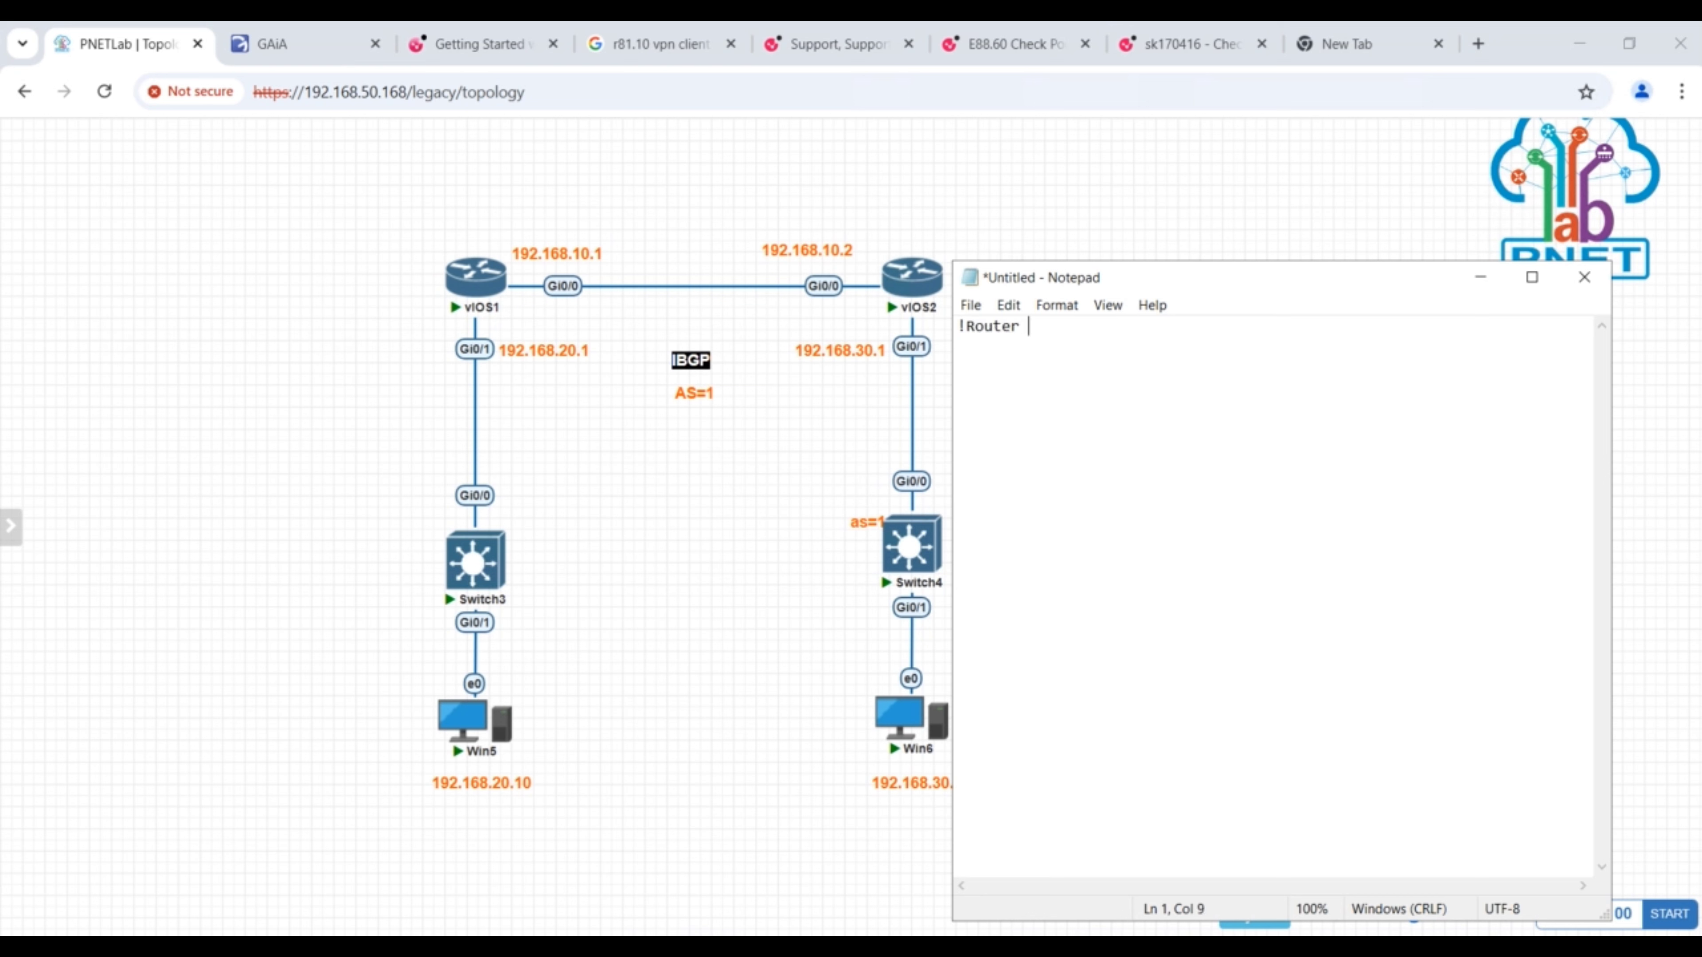
text(1)
key(BackSpace)
text(1)
key(Return)
key(Return)
text(en)
key(Return)
text(conf t)
key(Return)
- Add the line int gi0/0 below conf t in the Router1 script
text(int gio)
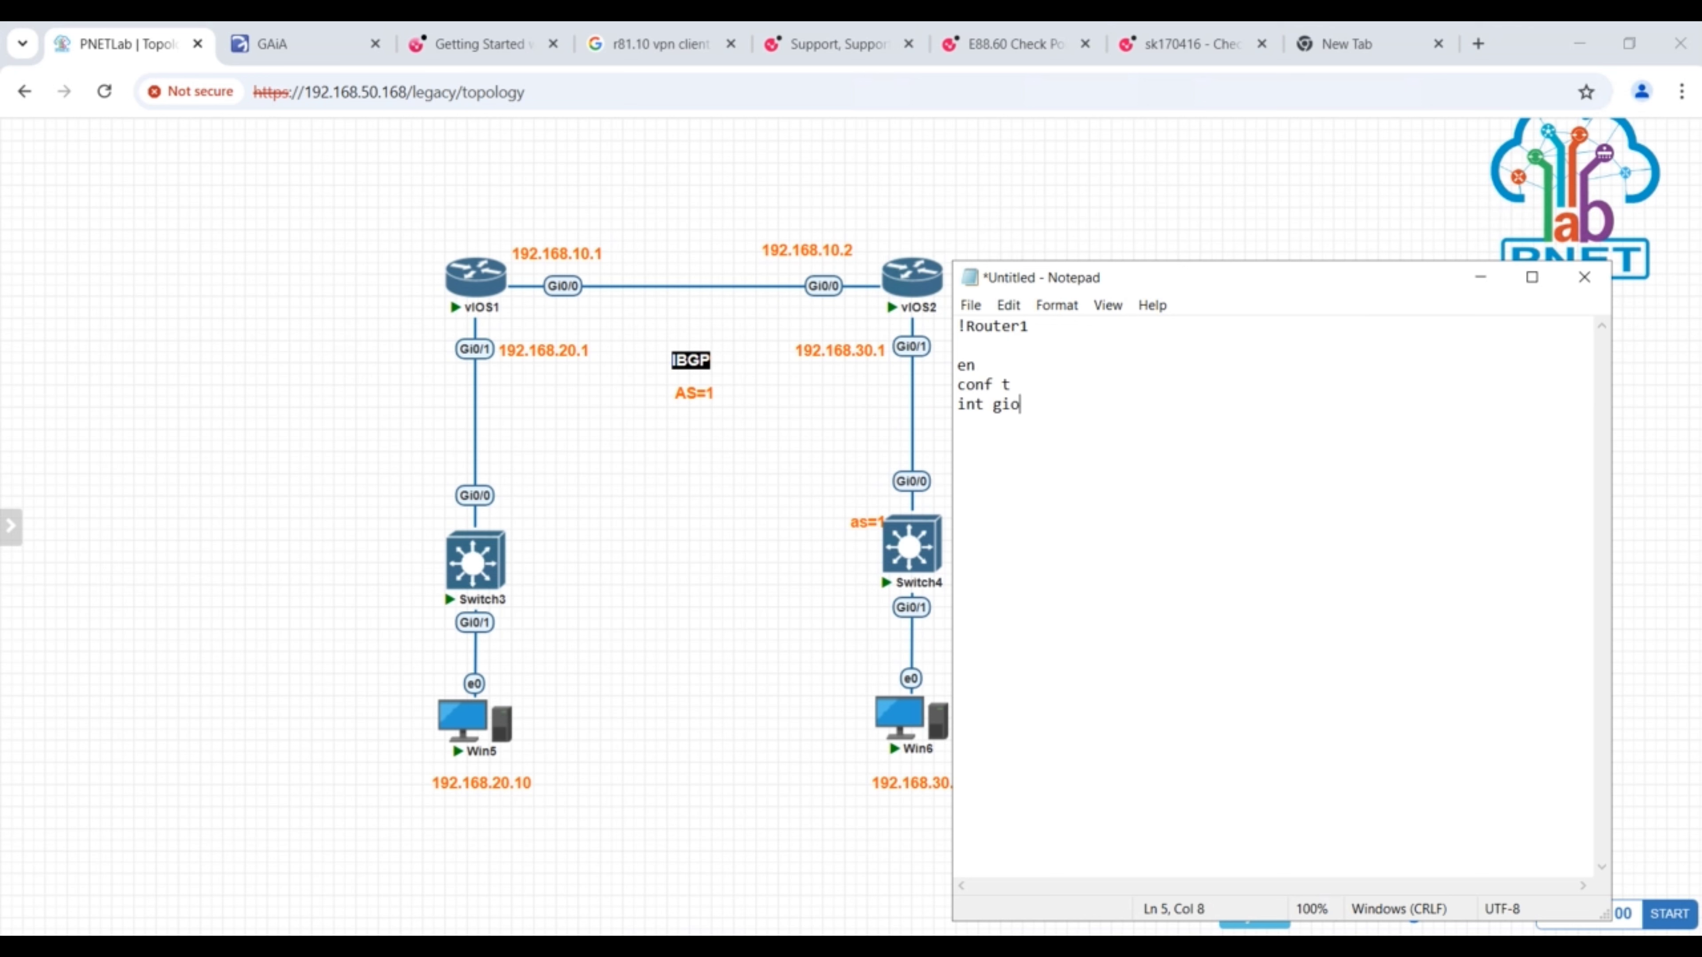
text(/o)
key(BackSpace)
key(BackSpace)
key(BackSpace)
text(0/0)
key(Return)
- Under int gi0/0, add ip addr 192.168.10.1 255.255.255.0 and no sh, followed by a blank line
text(ip addr 192.168)
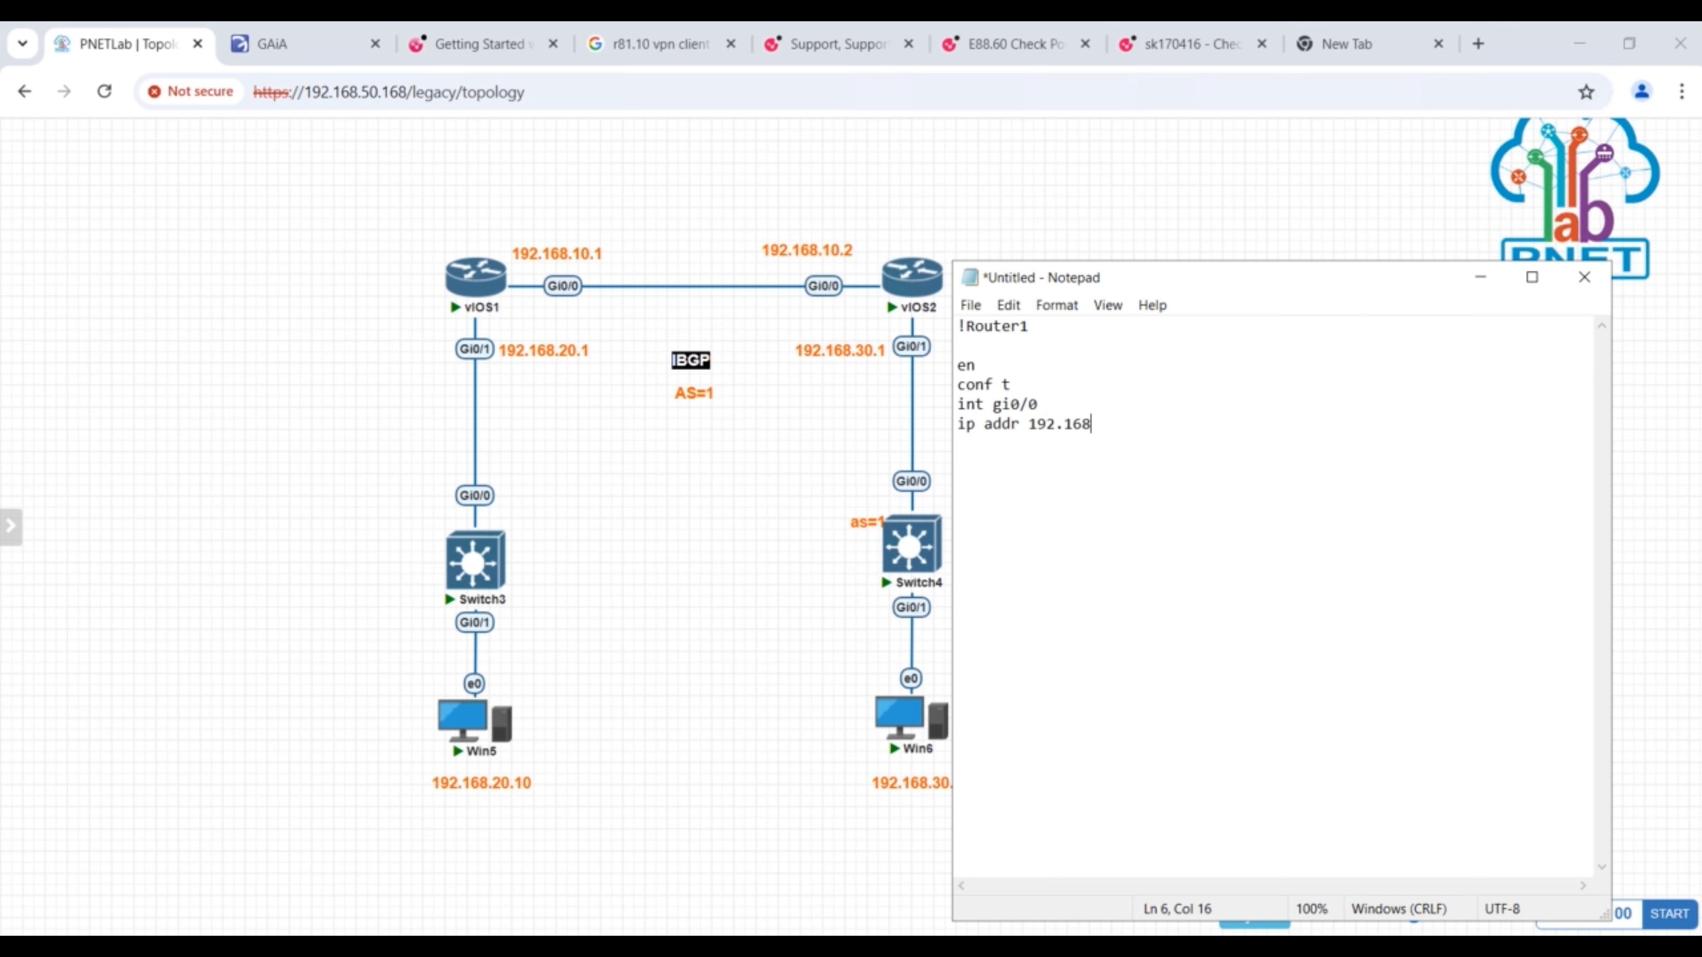
text(.10.1 255.255.255.0)
key(Return)
key(Return)
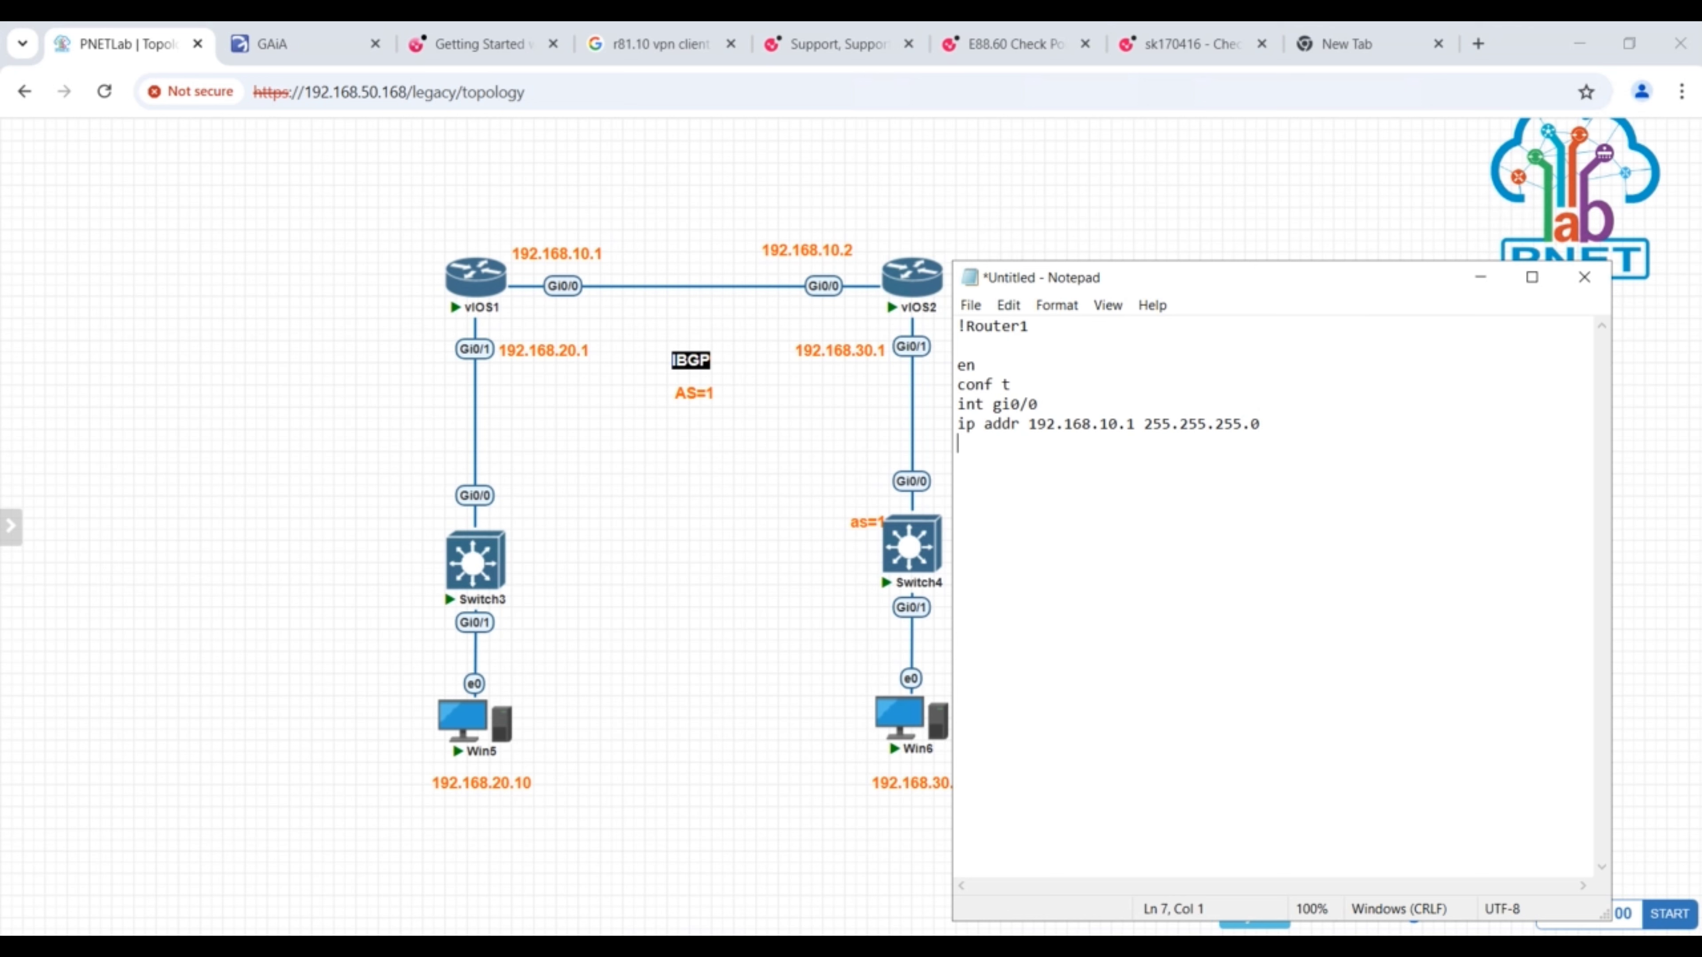
key(BackSpace)
text(no sh)
key(Return)
key(Return)
- Start the second interface section of the Router1 script with the line int gi0/1
text(int gi0/1)
key(Return)
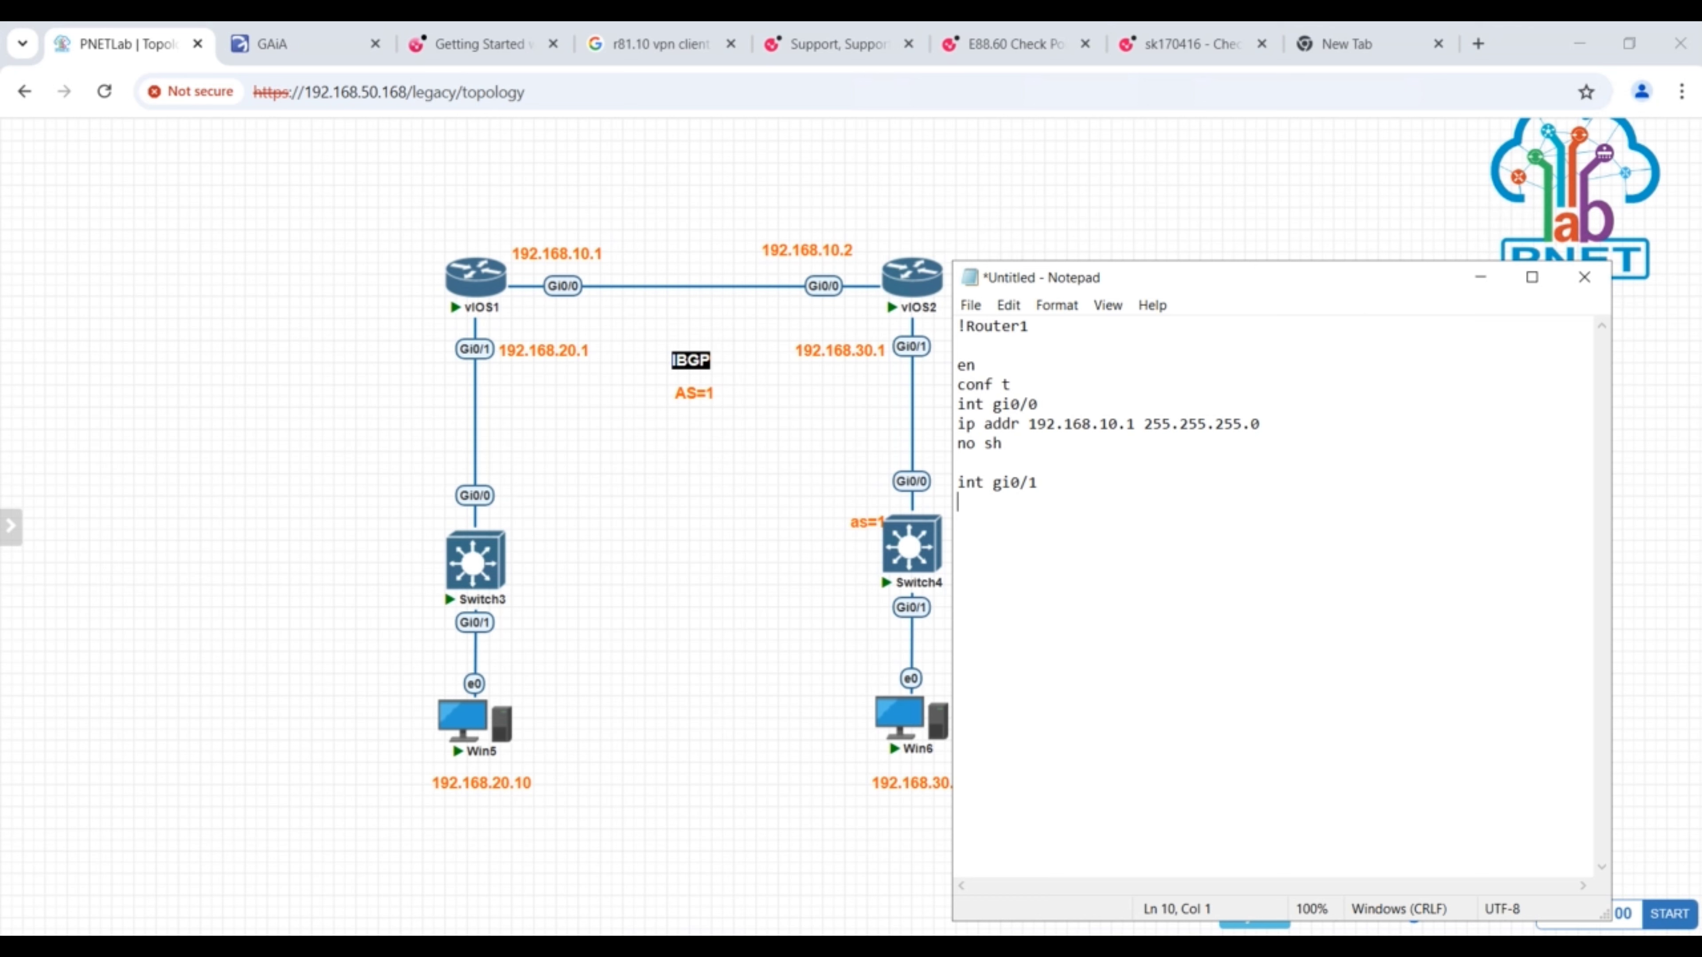
- Under int gi0/1, add ip addr 192.168.20.1 255.255.255.0 and no sh
text(ip addr 192.168.20.1)
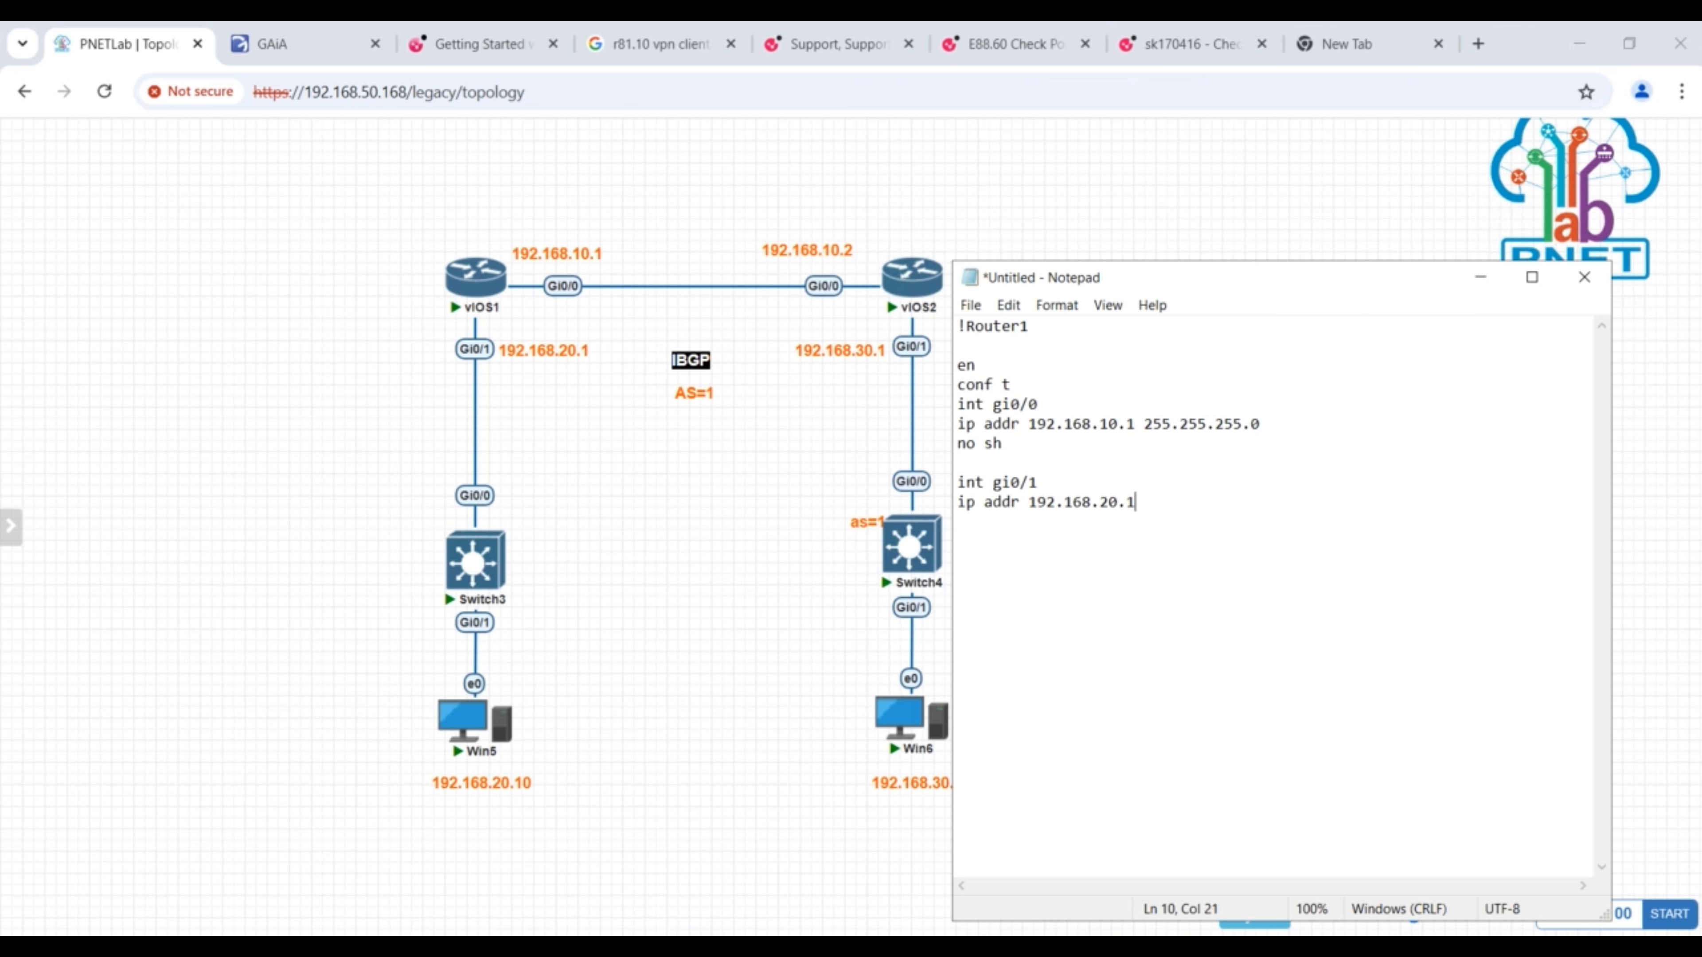
key(Return)
click(1156, 507)
text(255.255.255.0)
key(Return)
text(no hs)
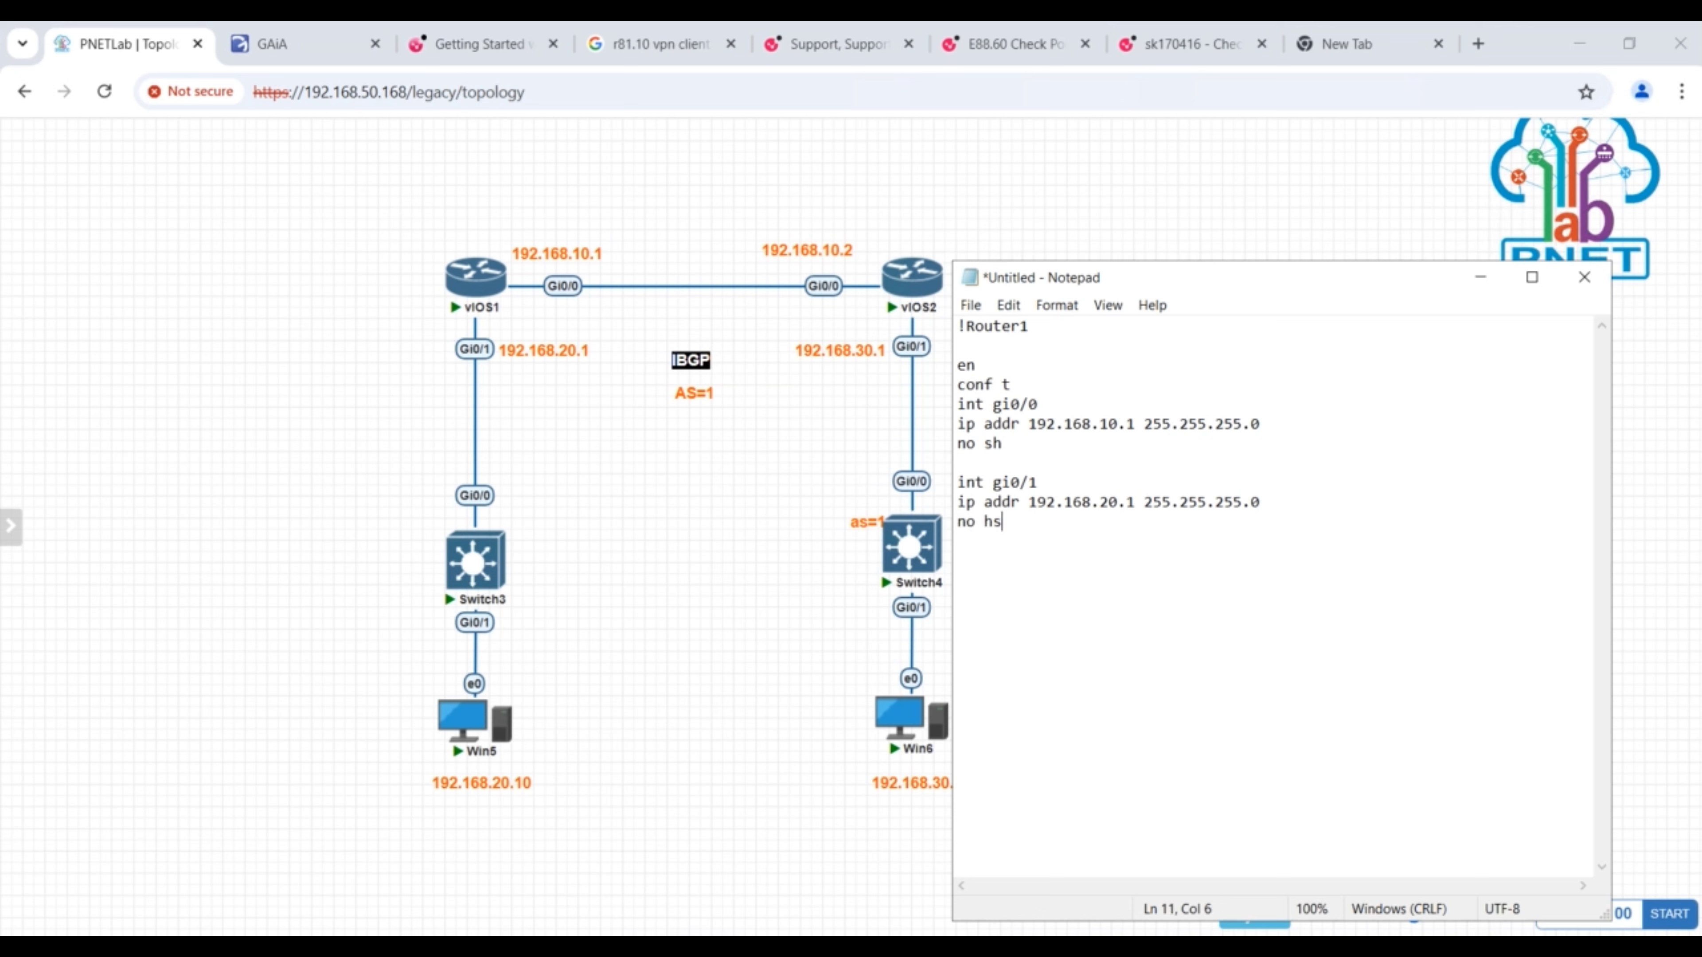
key(BackSpace)
key(BackSpace)
text(sh)
key(Return)
- Insert the line hostname R1 directly after conf t
click(1036, 379)
key(Return)
text(host)
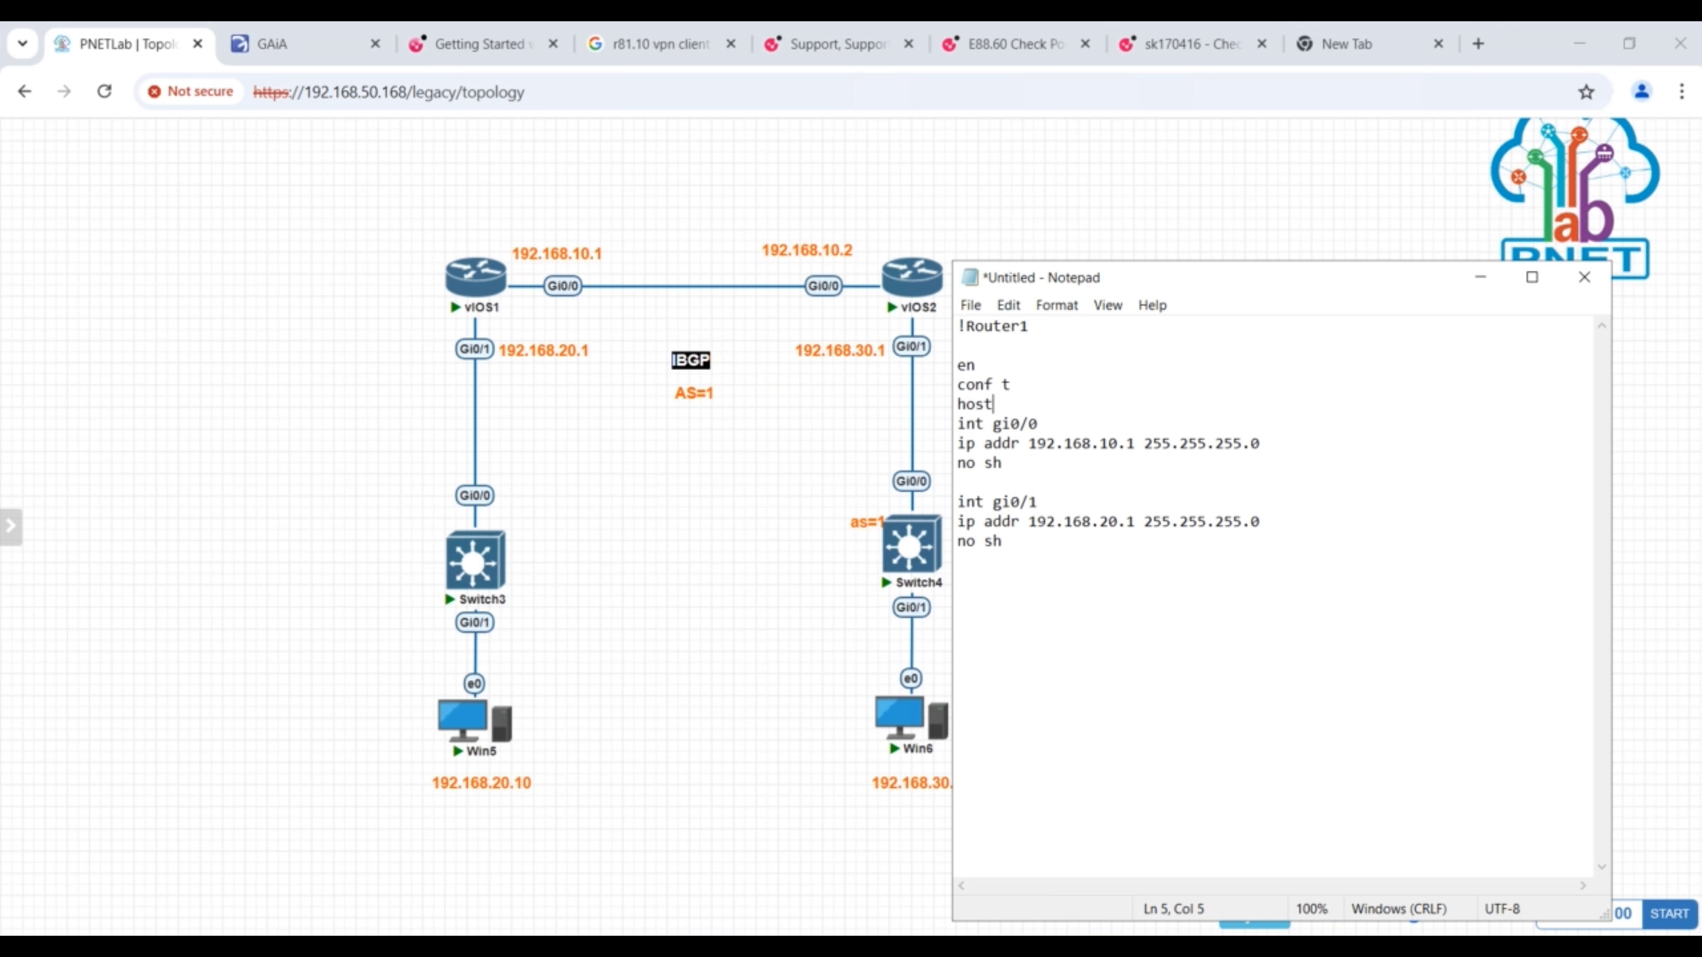
text(name R1)
click(997, 480)
key(Return)
text(!)
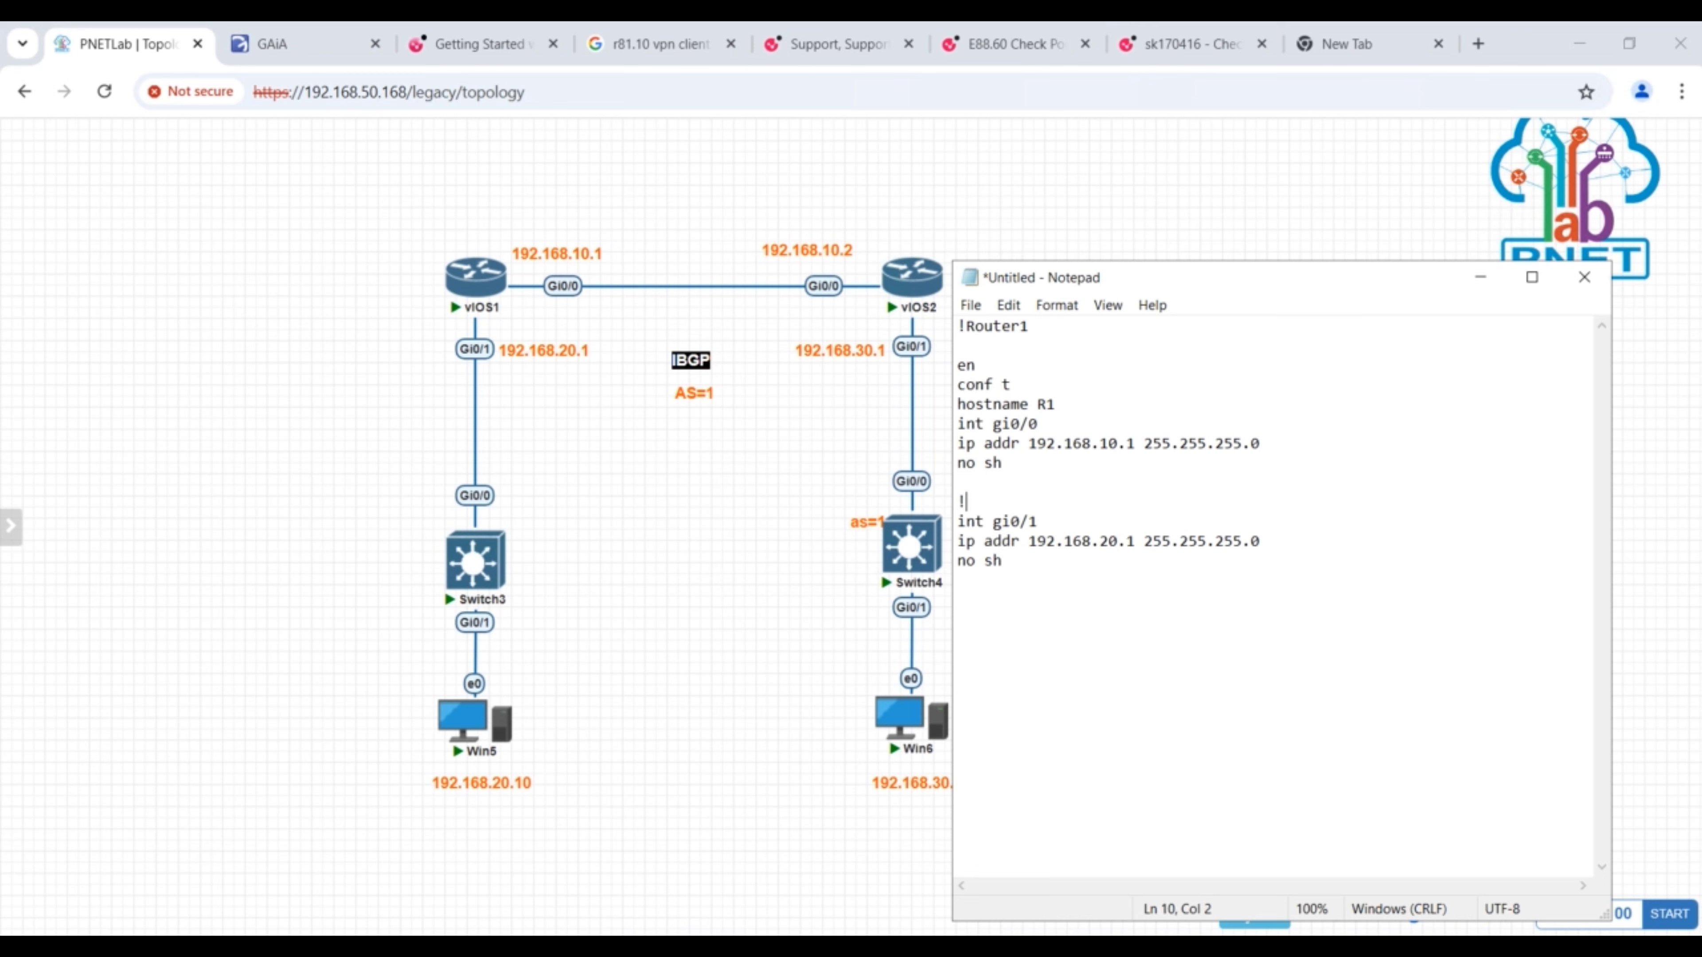
key(Return)
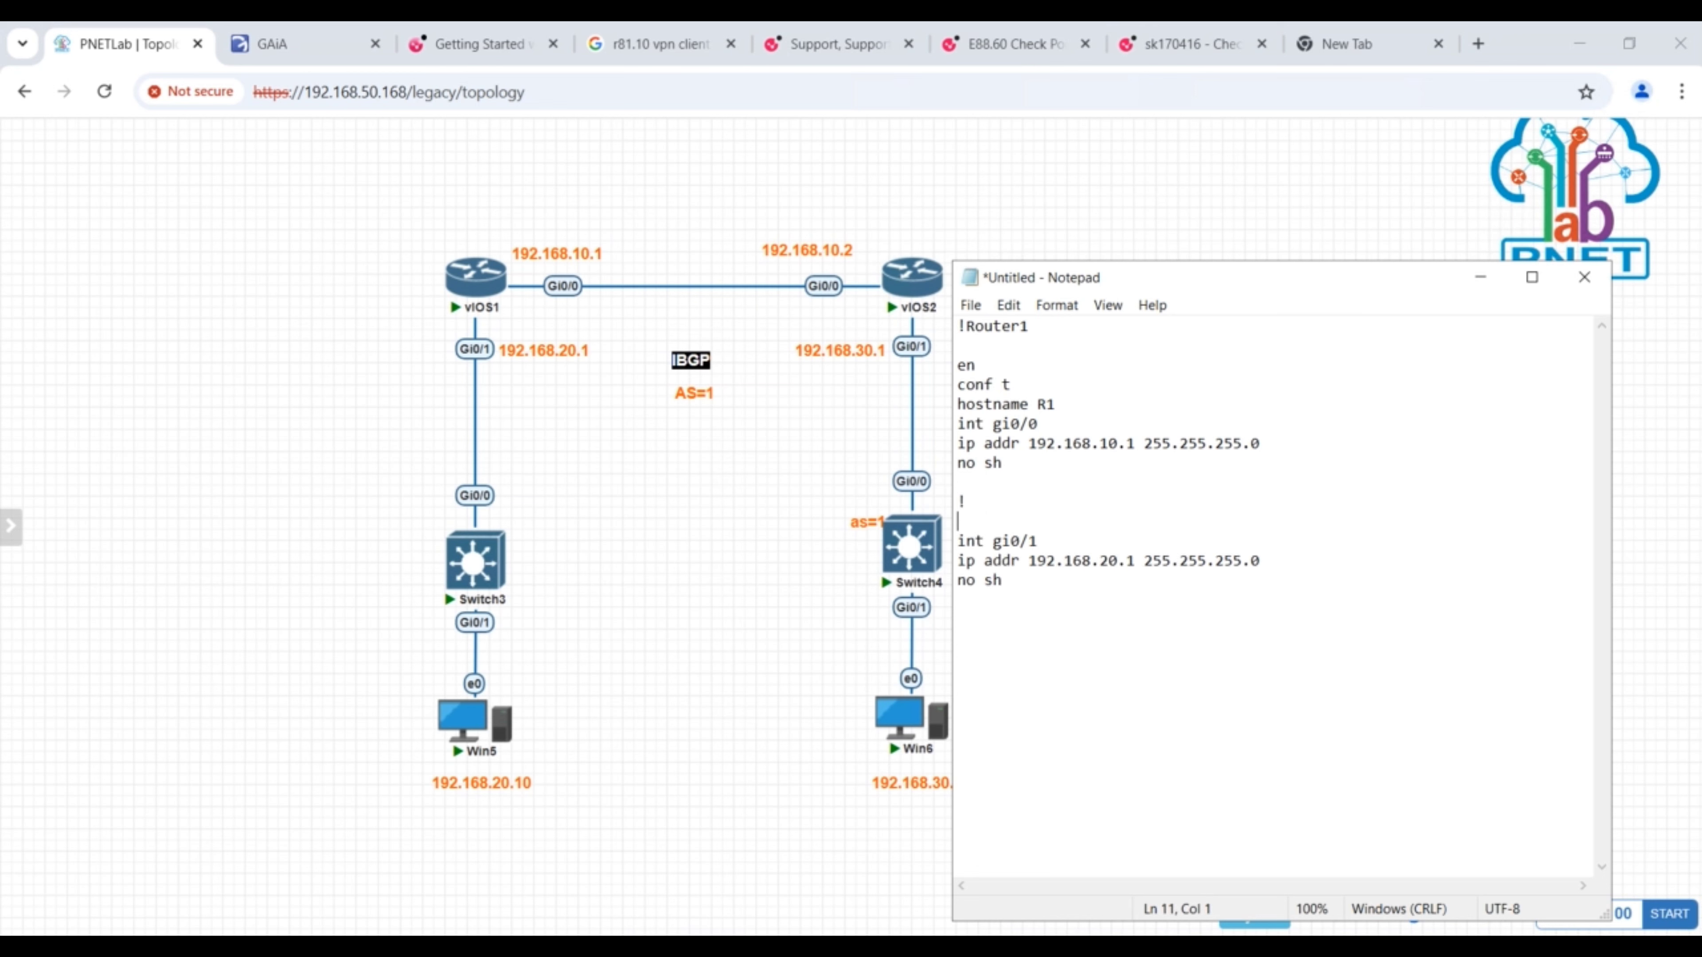
text(host)
key(BackSpace)
text(name R2)
click(981, 497)
click(1063, 525)
key(BackSpace)
key(BackSpace)
key(BackSpace)
key(BackSpace)
key(BackSpace)
key(BackSpace)
key(BackSpace)
key(BackSpace)
key(BackSpace)
key(BackSpace)
key(BackSpace)
key(BackSpace)
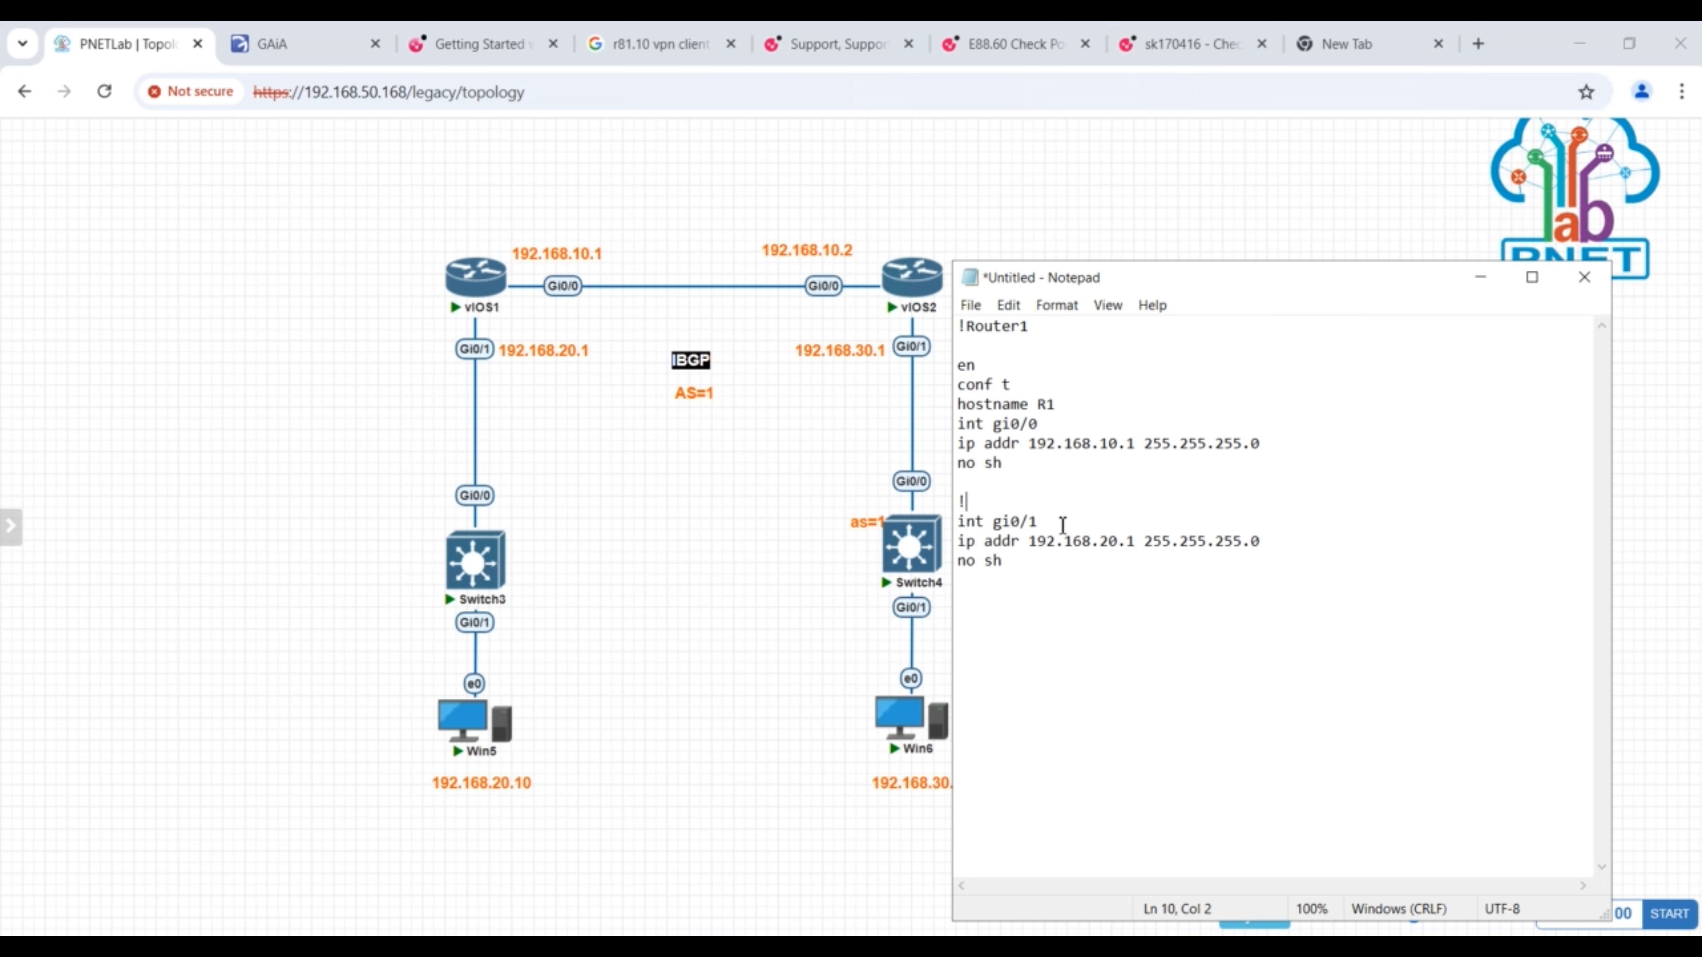
key(BackSpace)
key(BackSpace)
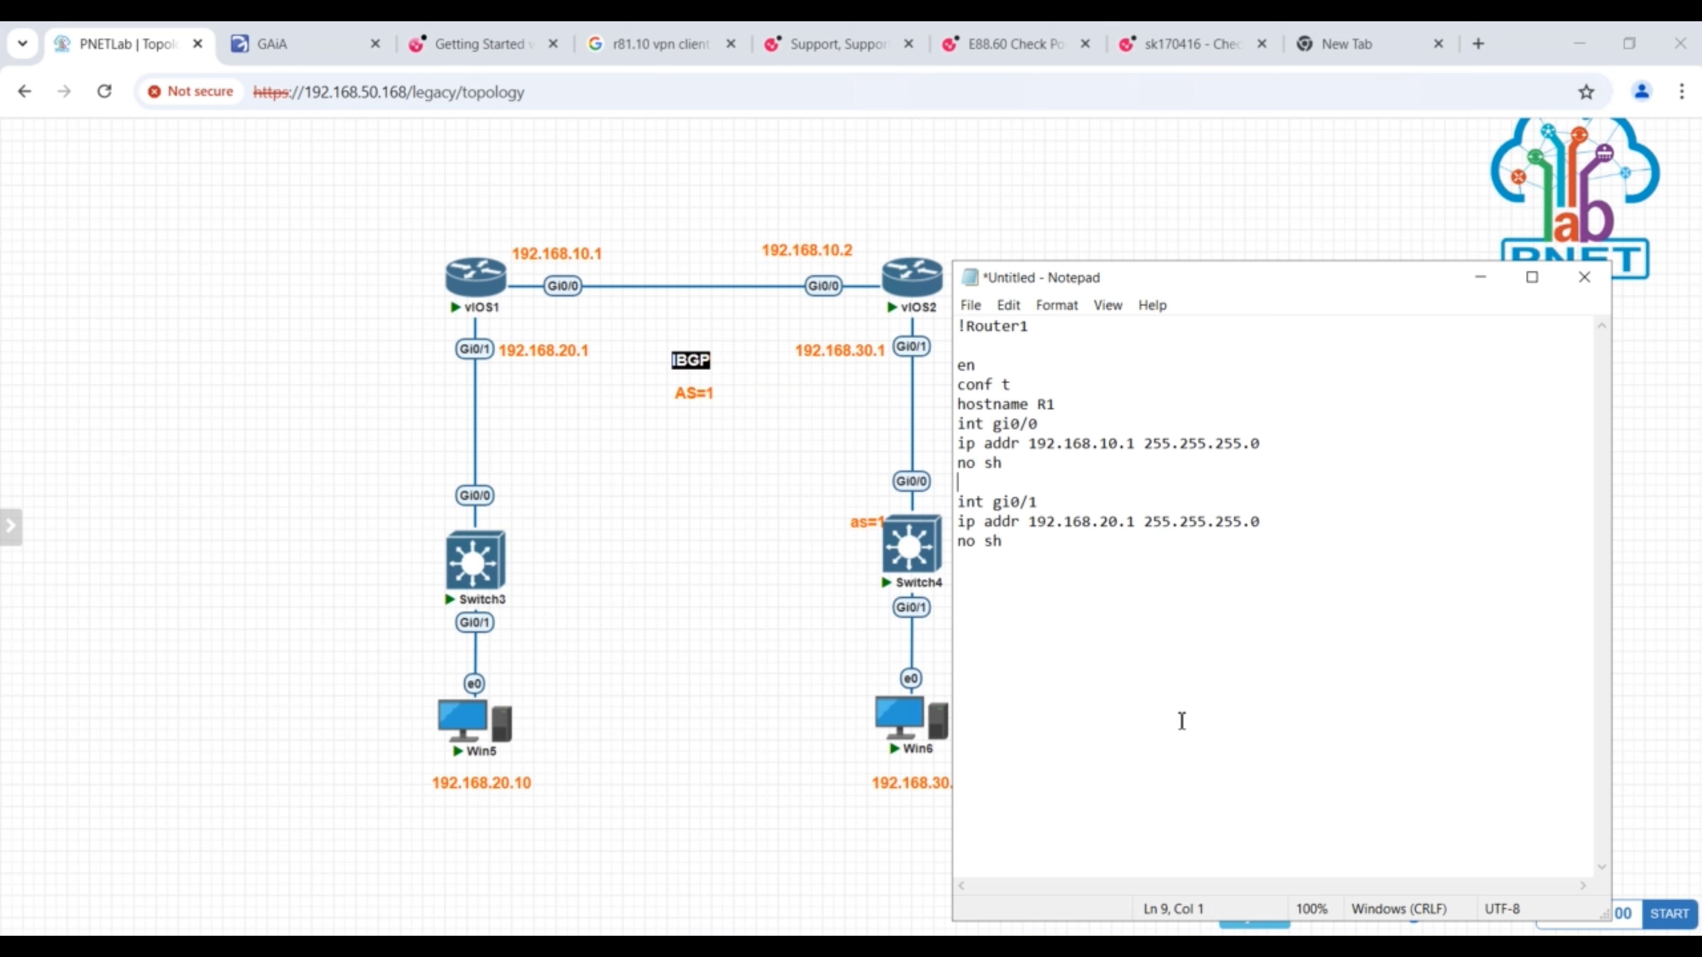
- Move Notepad clear of the topology, then end the Router1 script with ! and a dashed separator line below
click(1035, 564)
key(Return)
key(Return)
drag(1071, 295, 1294, 255)
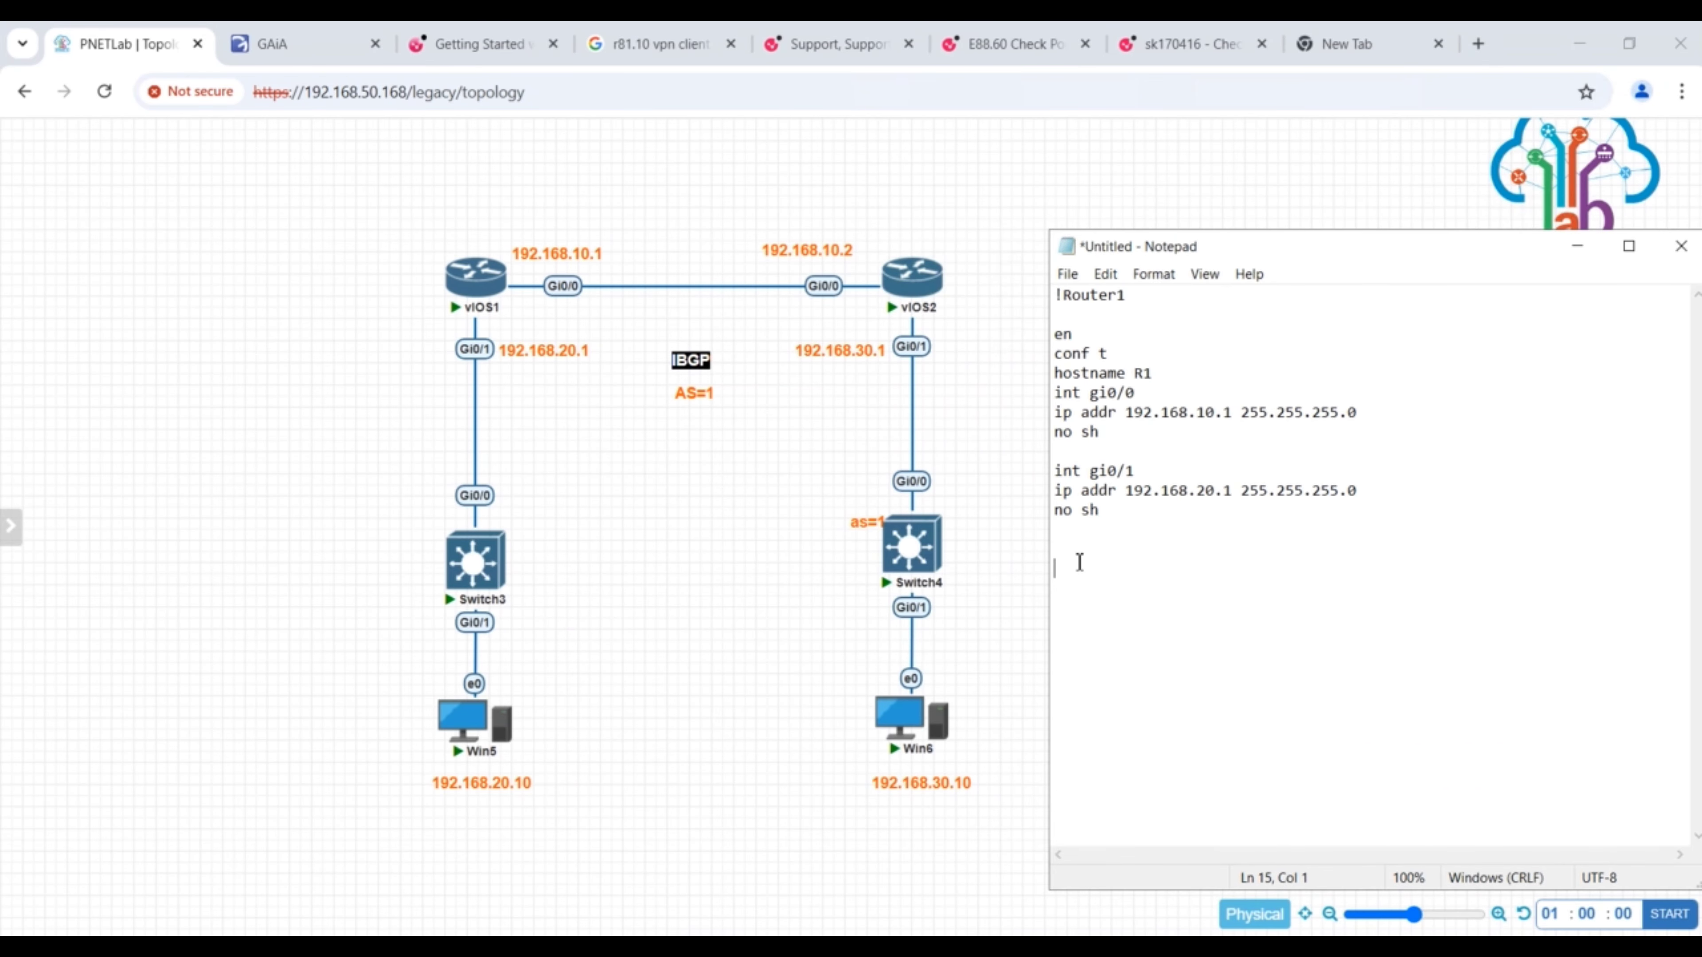
click(1068, 550)
key(BackSpace)
text(!)
key(Return)
key(Return)
text(--------------------------)
- Copy the whole Router1 block and paste it below the dashed separator
drag(1086, 534, 1064, 510)
drag(1042, 350, 1047, 289)
key(ctrl+c)
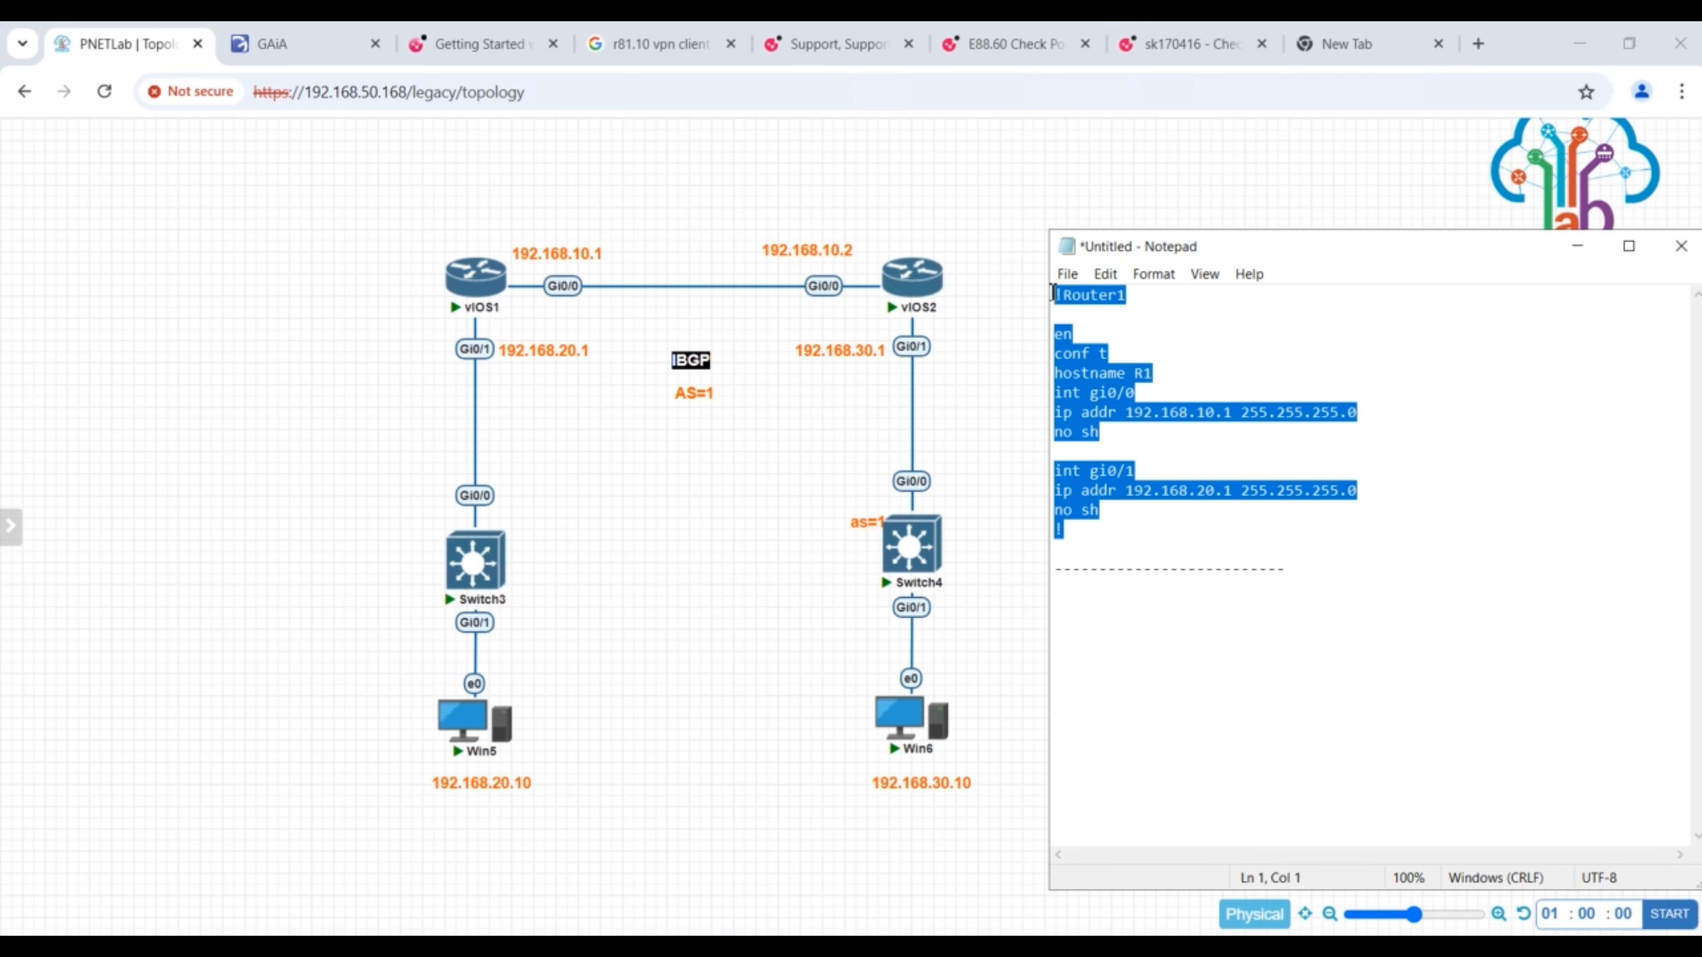
click(1107, 593)
key(Return)
key(ctrl+v)
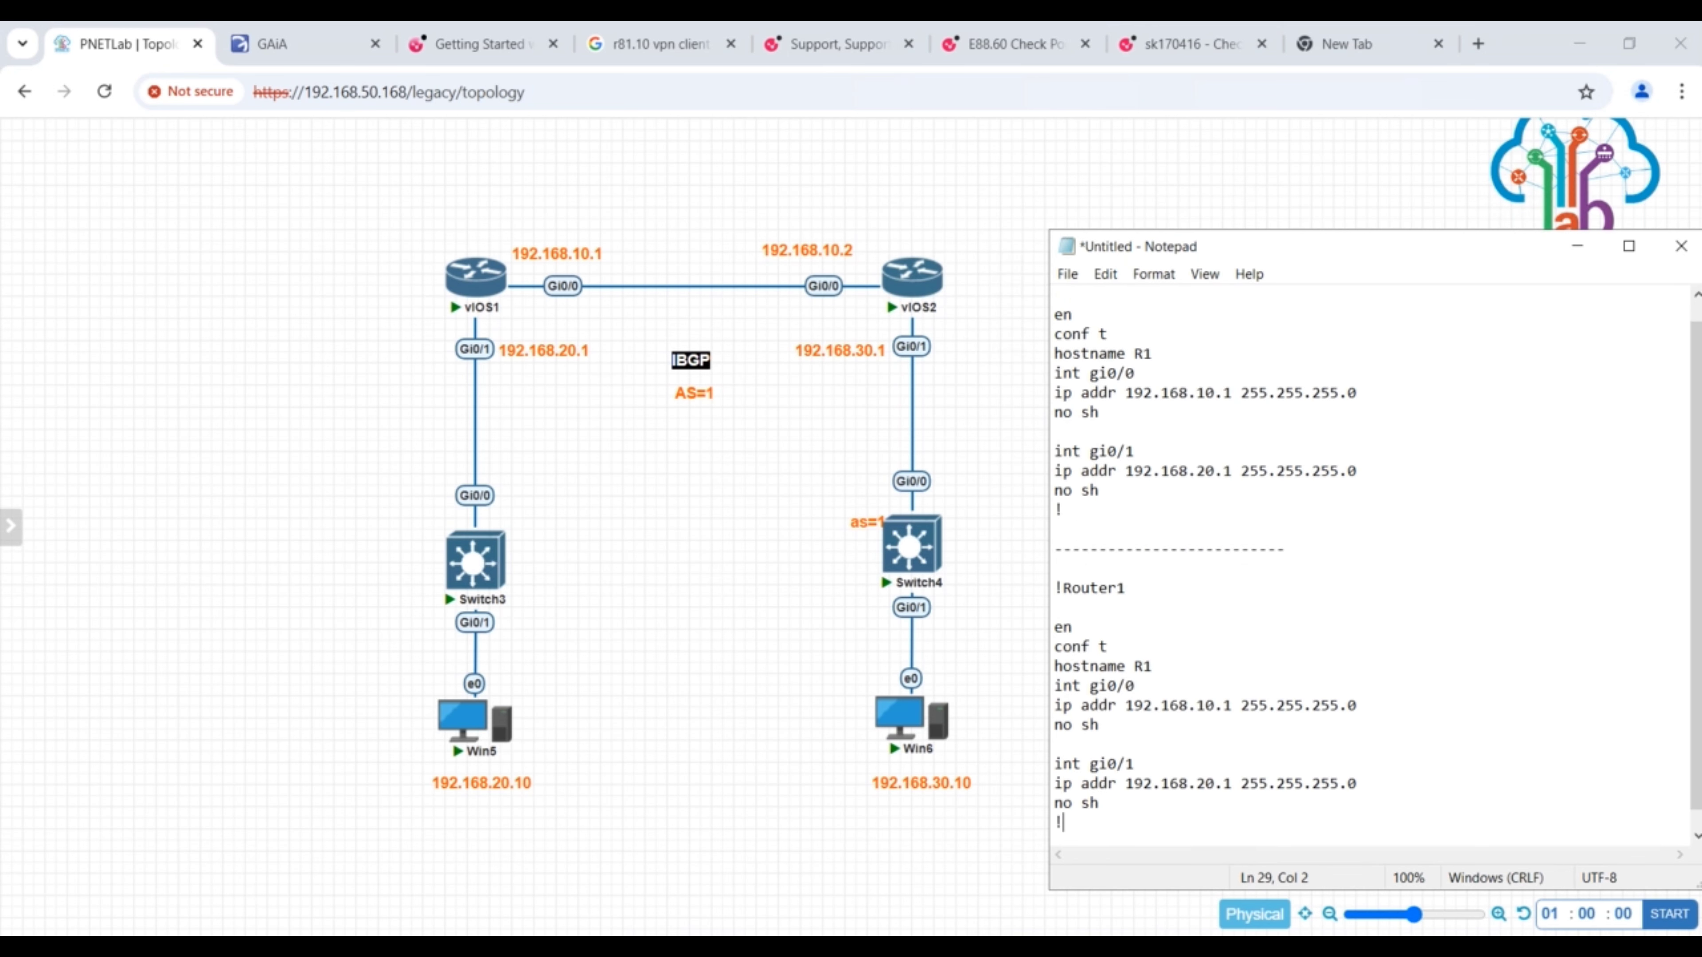
- In the pasted block, change the heading to !Router2 and the hostname to R2
click(1147, 599)
key(BackSpace)
text(2)
click(1150, 665)
key(BackSpace)
text(2)
- In the Router2 block, set the gi0/0 address to 192.168.10.2 and the gi0/1 address to 192.168.30.1
click(1235, 707)
key(BackSpace)
text(2)
click(1209, 779)
key(BackSpace)
text(3)
- Switch to the PNETLab topology and open the vIOS1 router's console in PuTTY
click(472, 292)
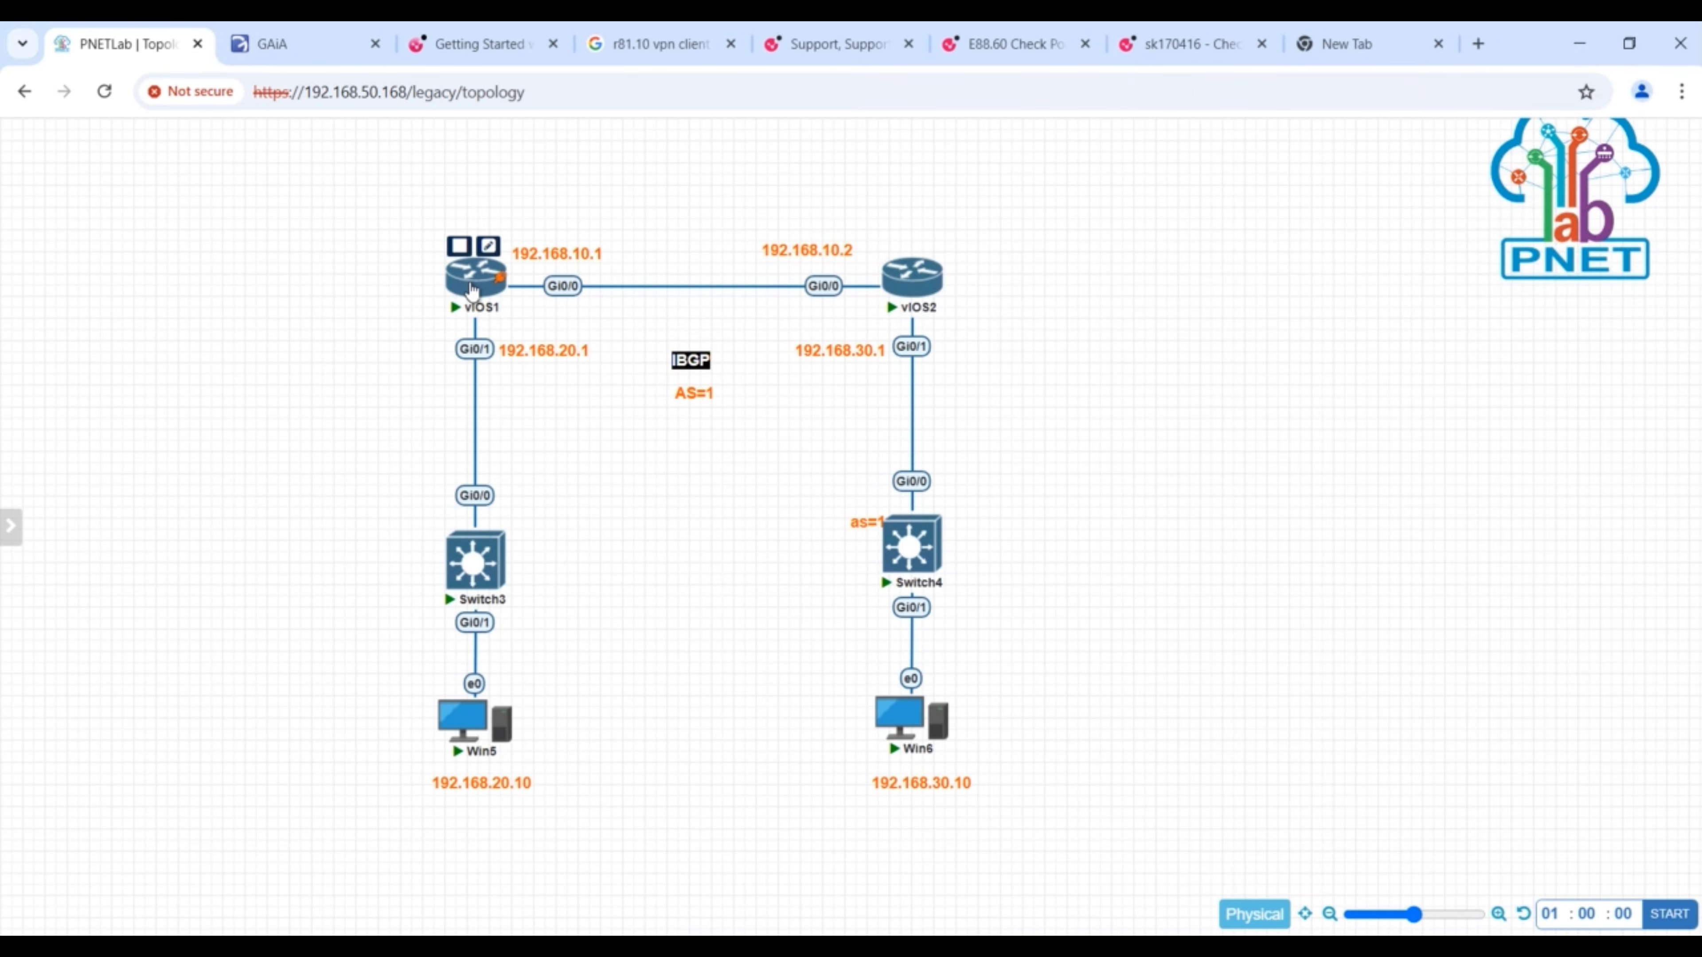
click(472, 291)
click(796, 305)
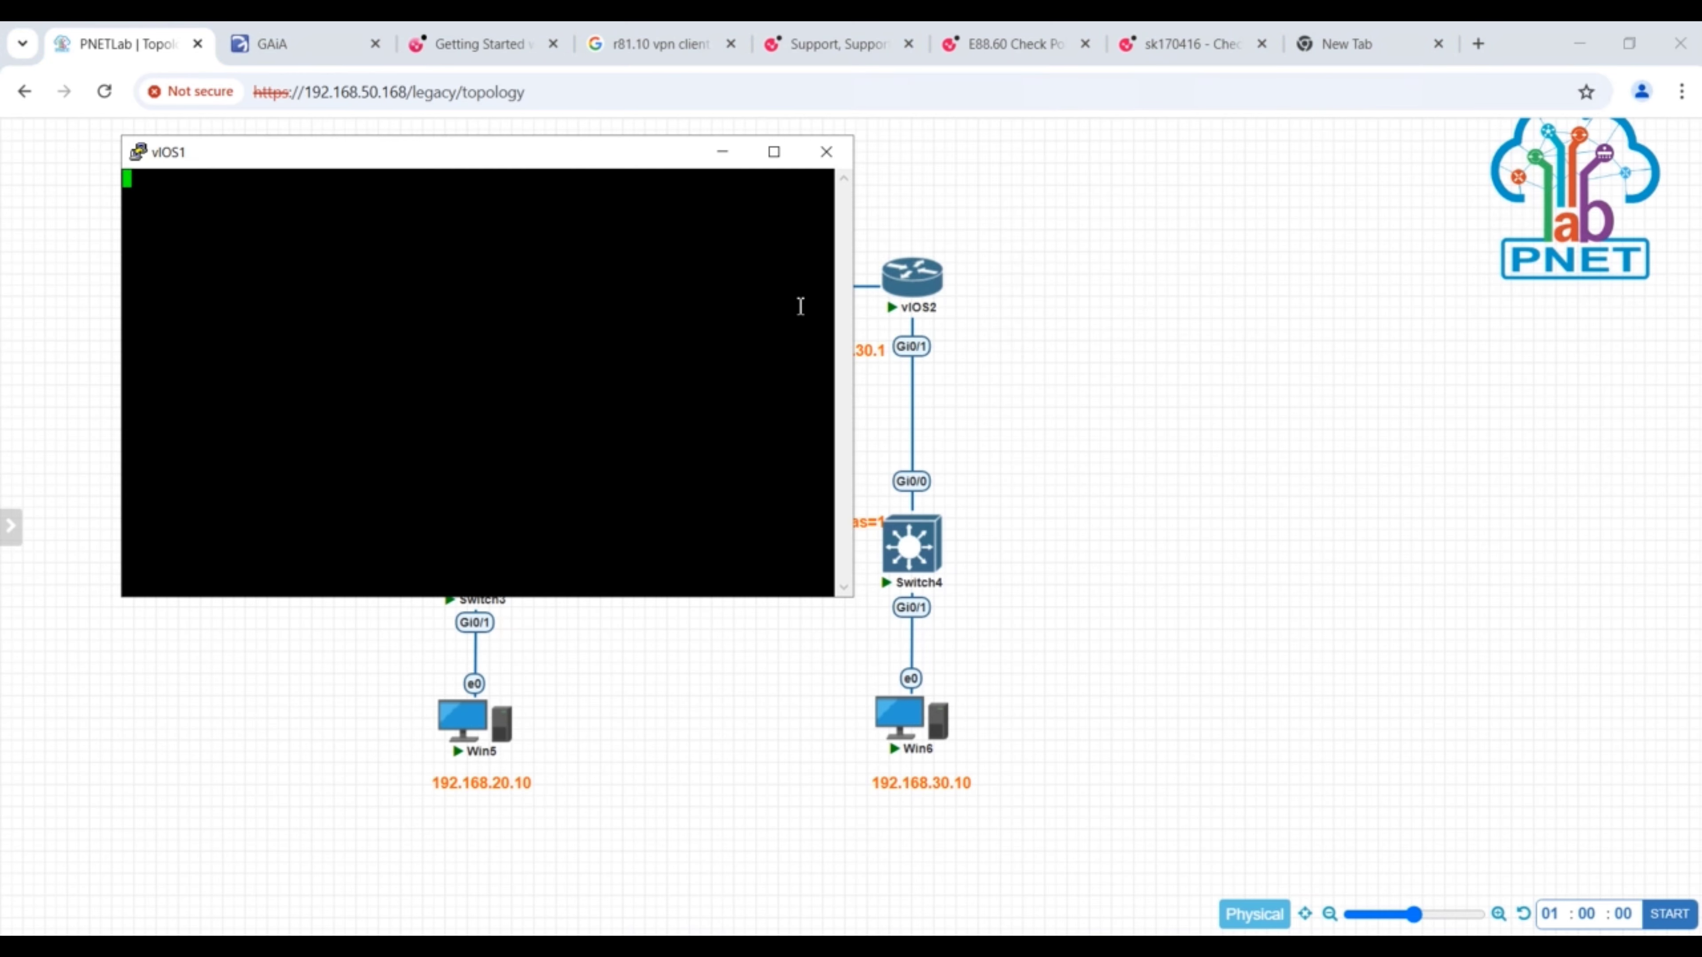
- Copy the Router1 script from Notepad and run it in the vIOS1 console
key(Return)
click(904, 948)
click(1004, 861)
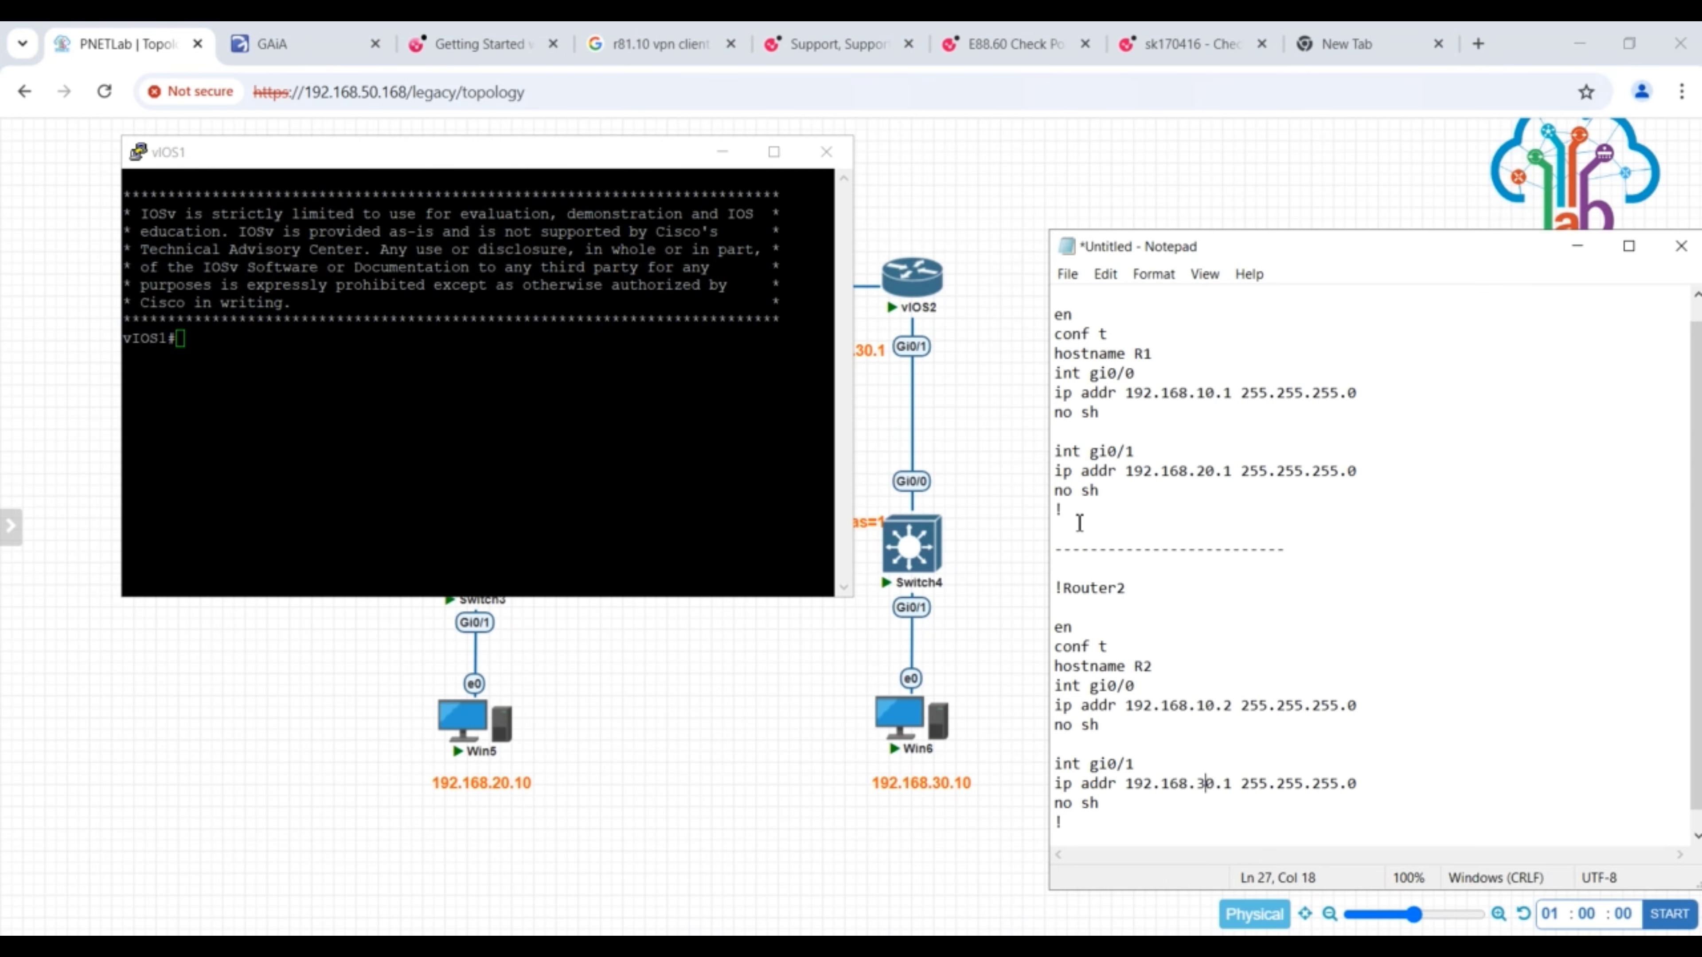
drag(1071, 513, 1007, 194)
key(ctrl+c)
right_click(398, 360)
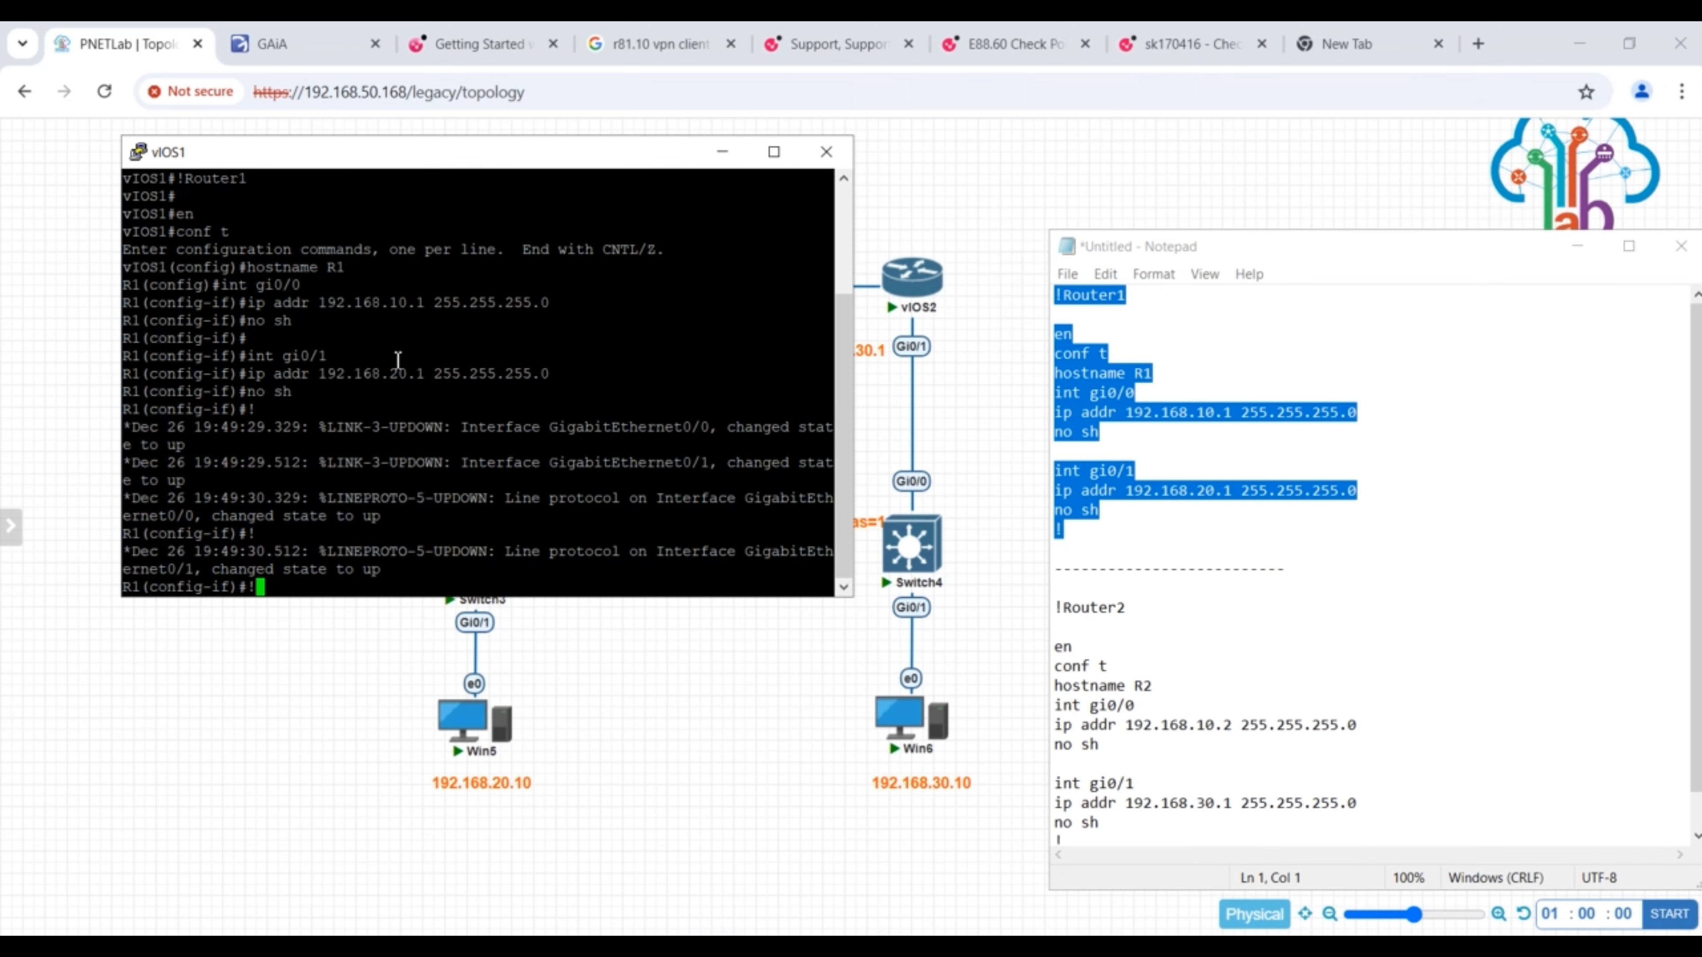
- Remove the blank line below !Router2 in Notepad, and run the Router2 script in the vIOS2 console
click(1071, 625)
key(Delete)
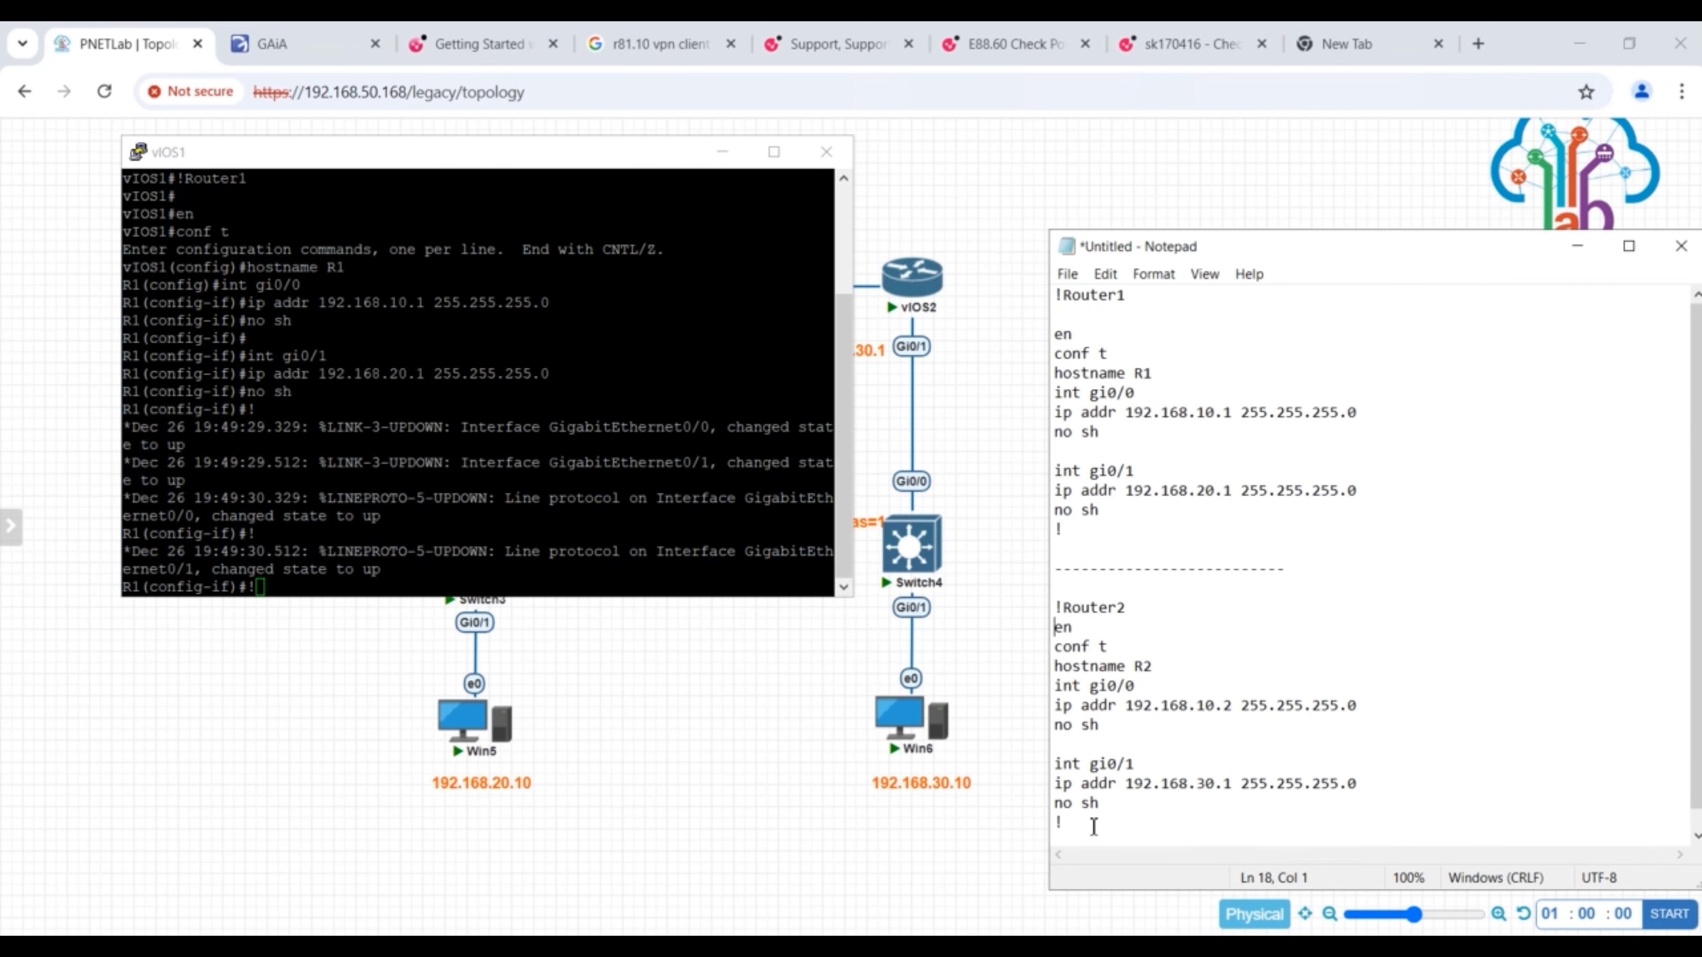
drag(1094, 828, 1055, 607)
click(603, 829)
click(926, 286)
right_click(577, 329)
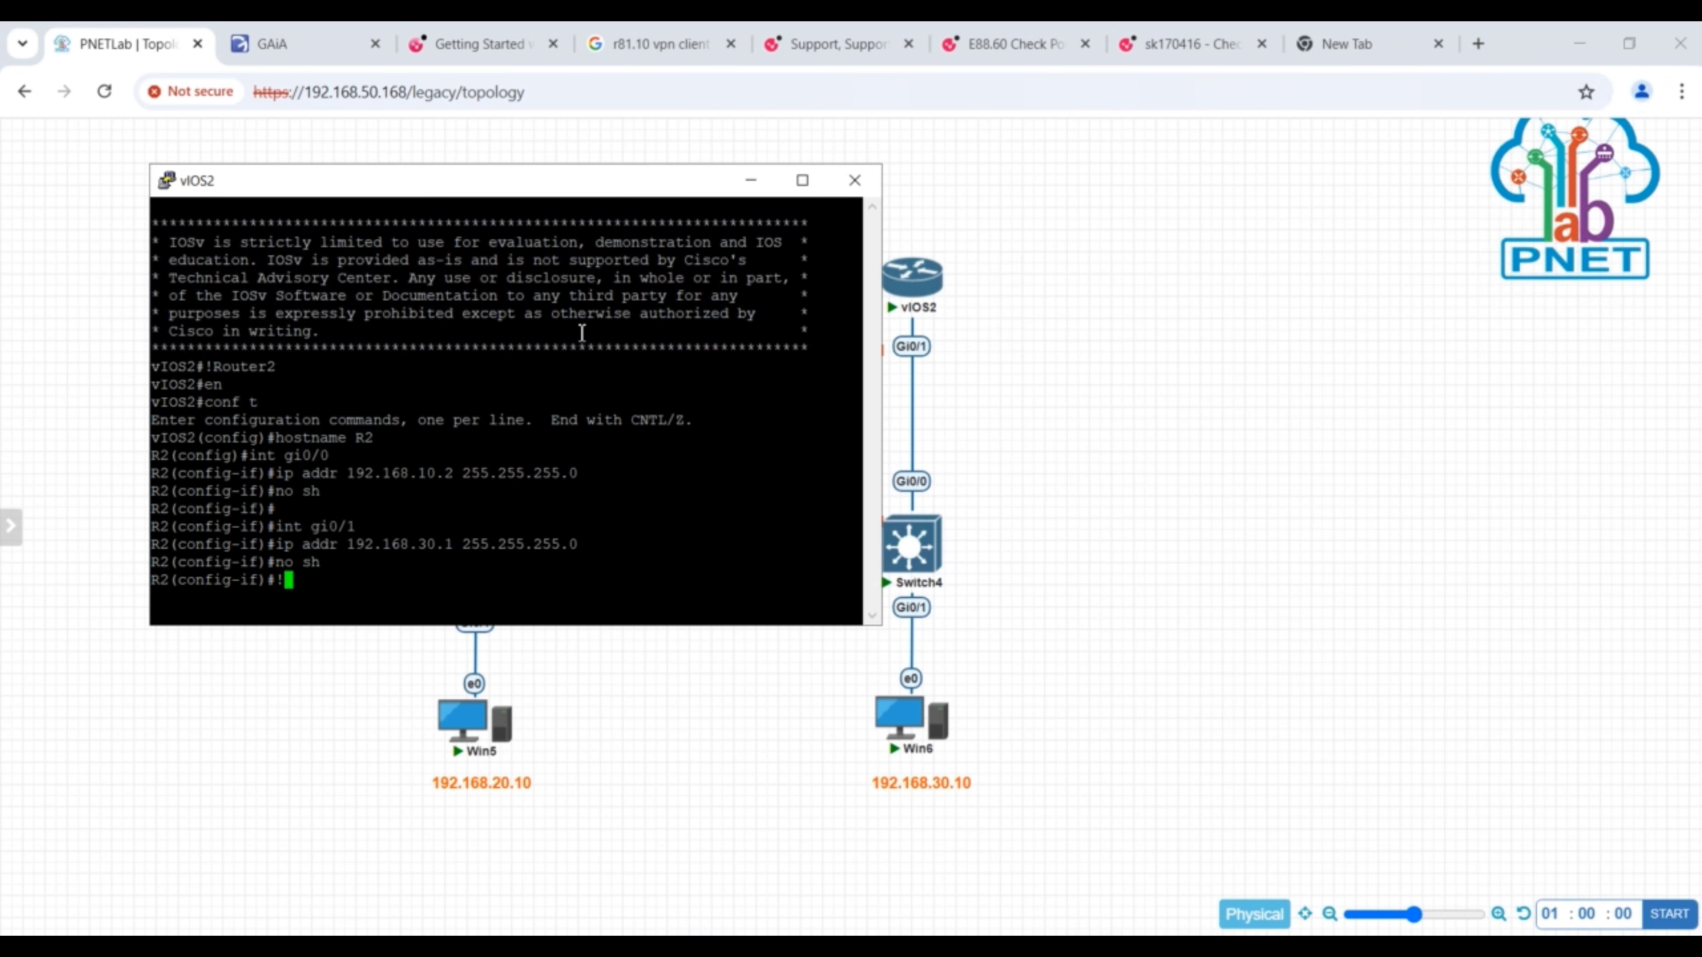
- Check the interface addresses and status on R2 and on R1 with do show ip int bri
text(do show ip int bri)
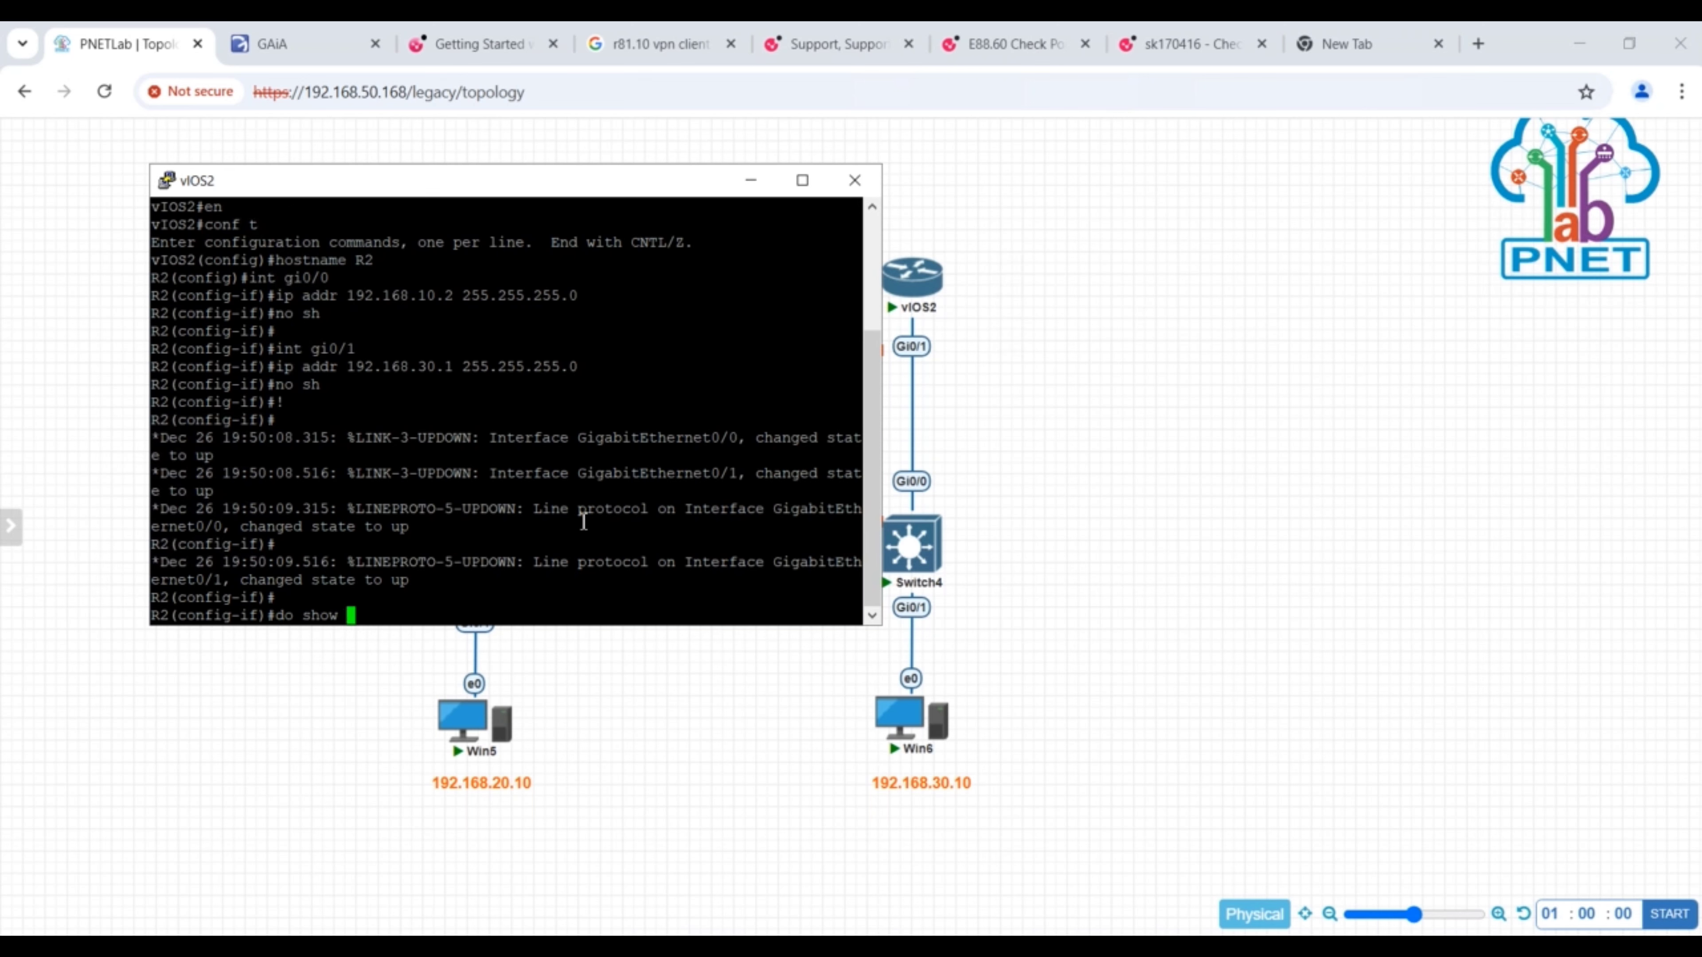
key(Return)
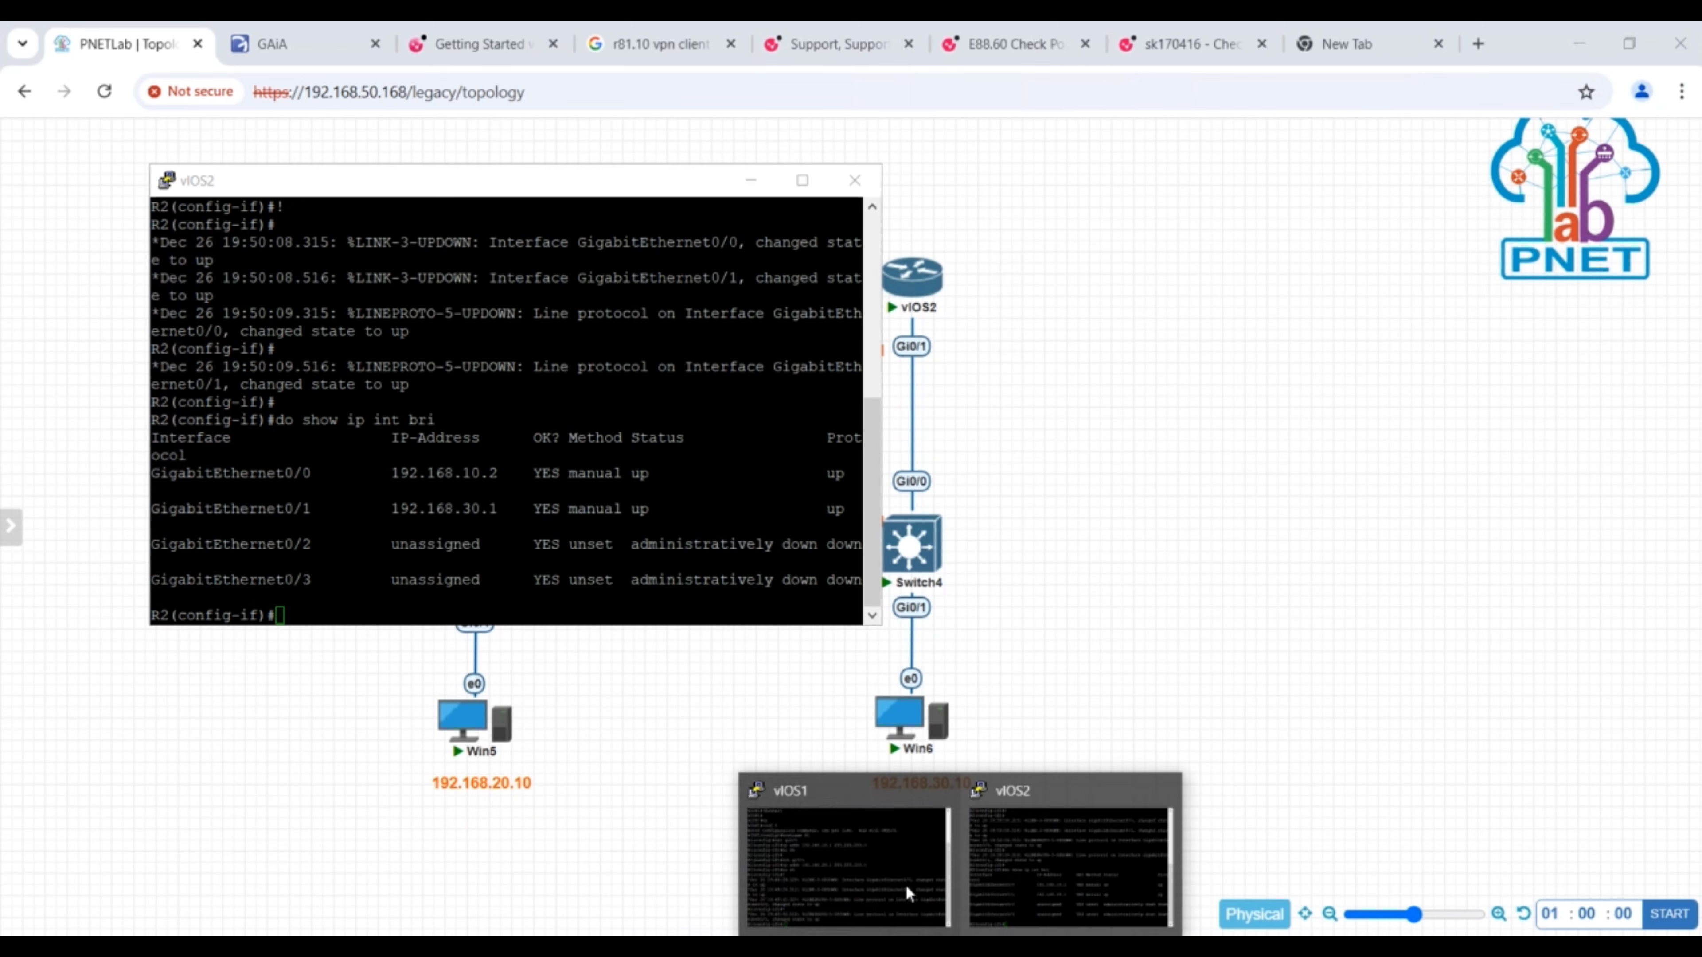
click(845, 858)
text(do show ip int bru)
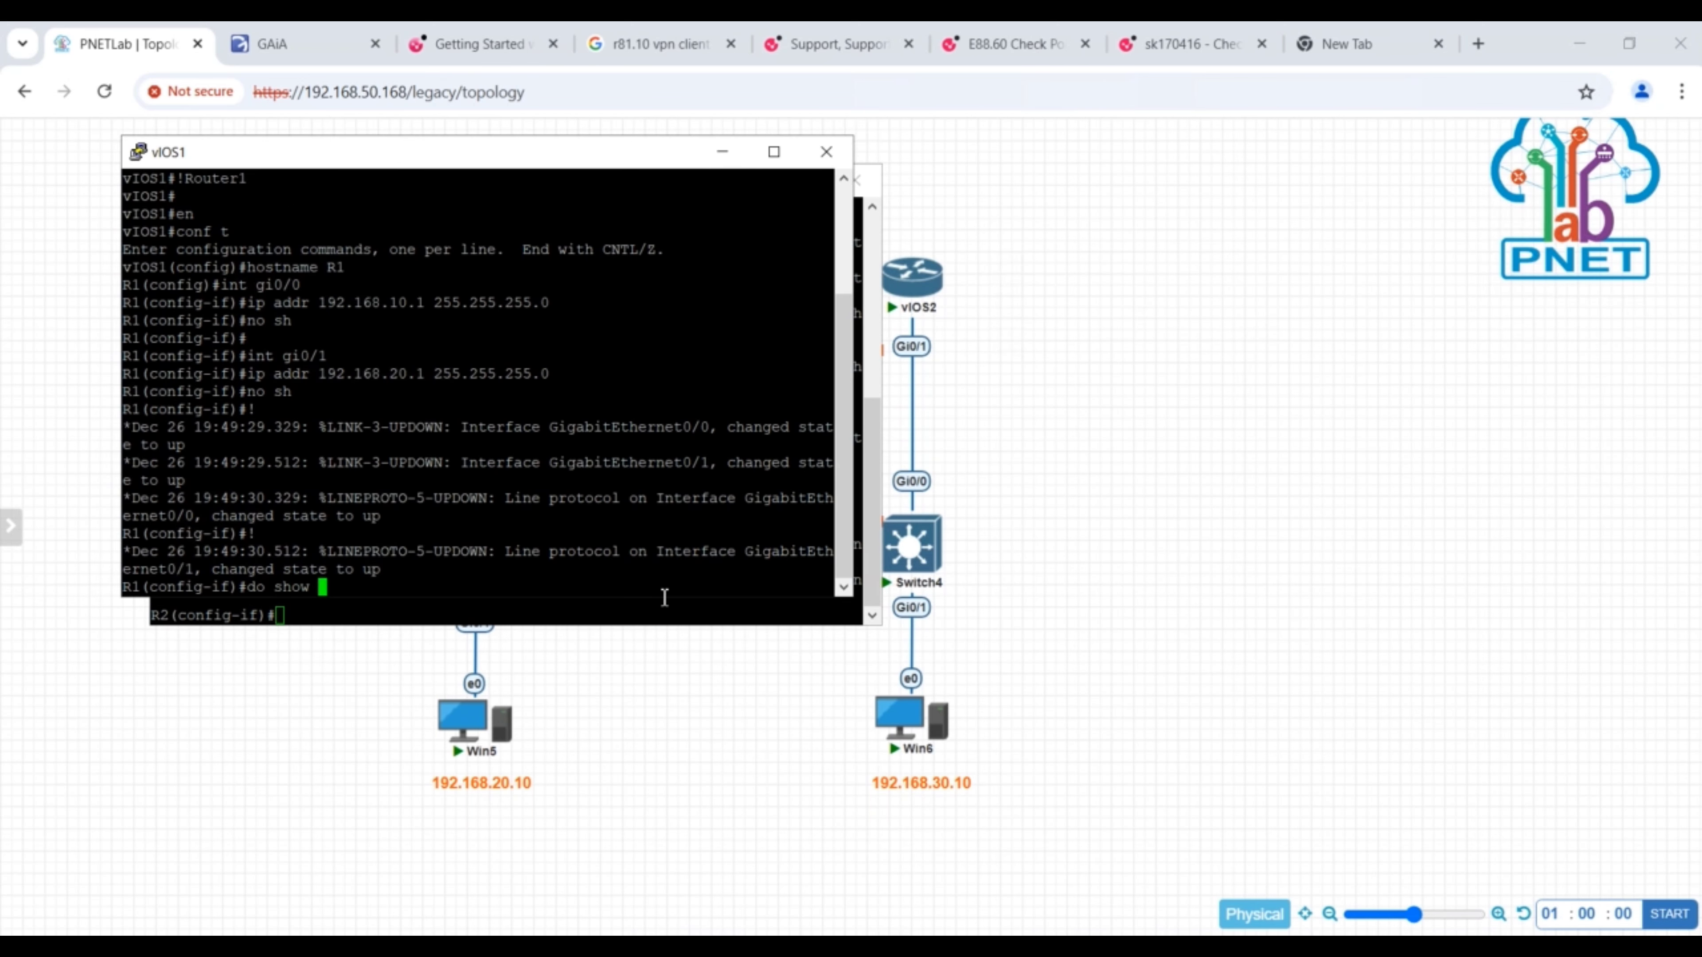
key(Return)
key(BackSpace)
key(BackSpace)
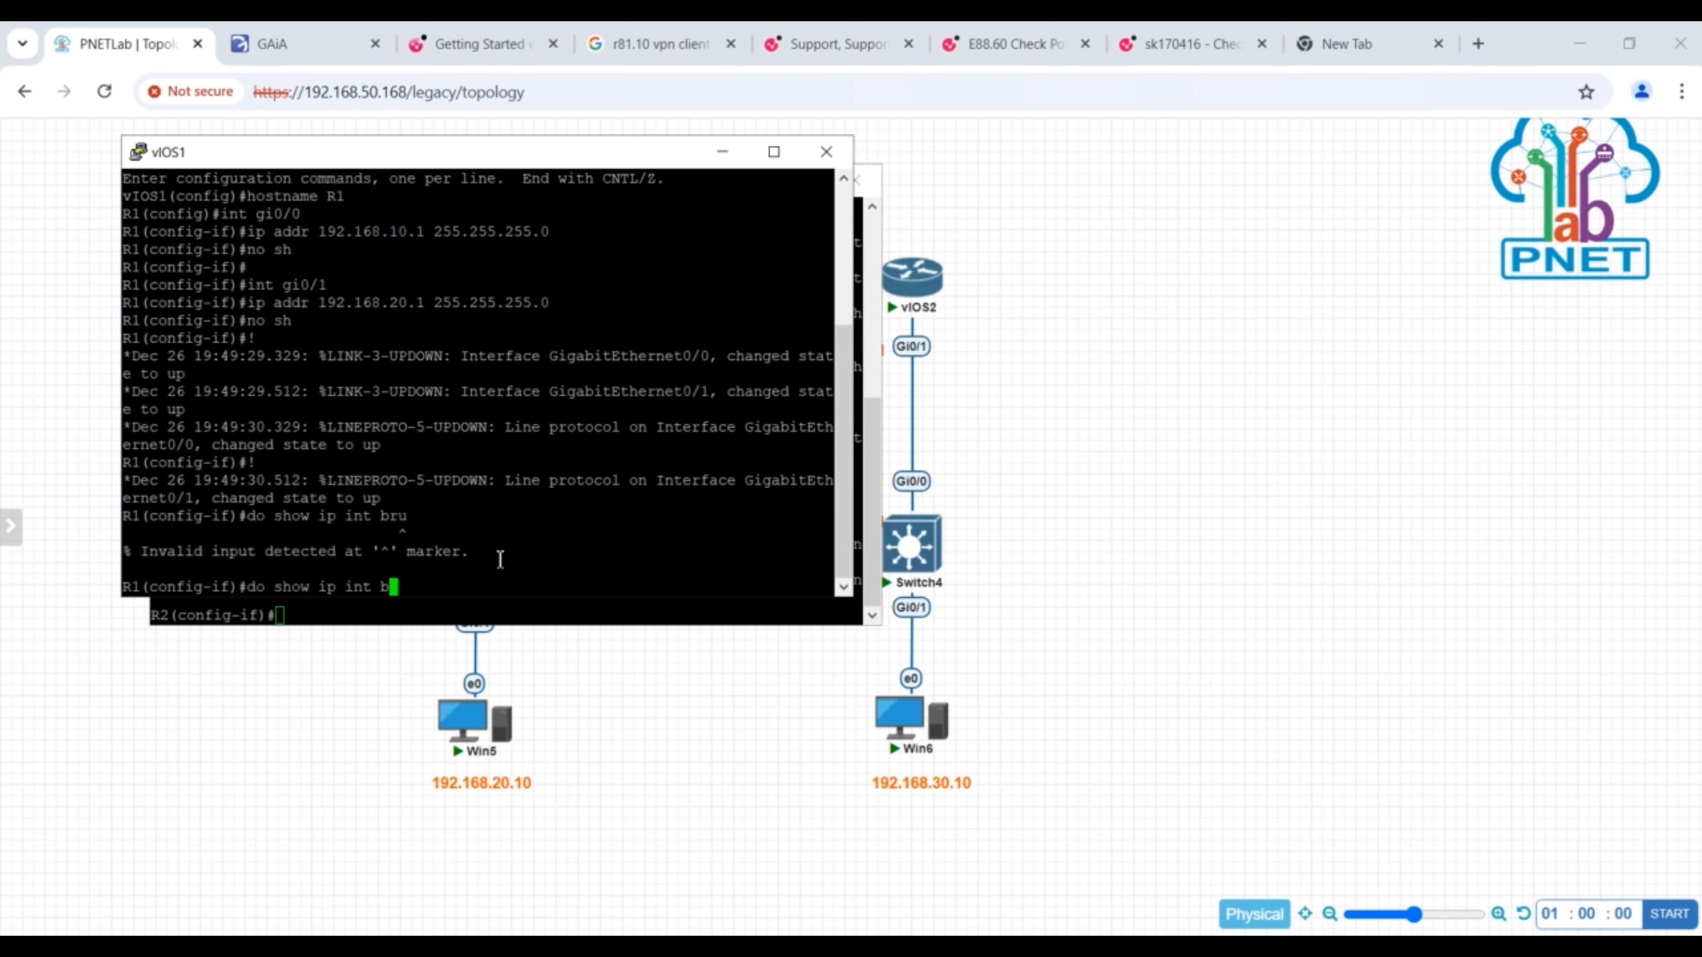
text(ri)
key(Return)
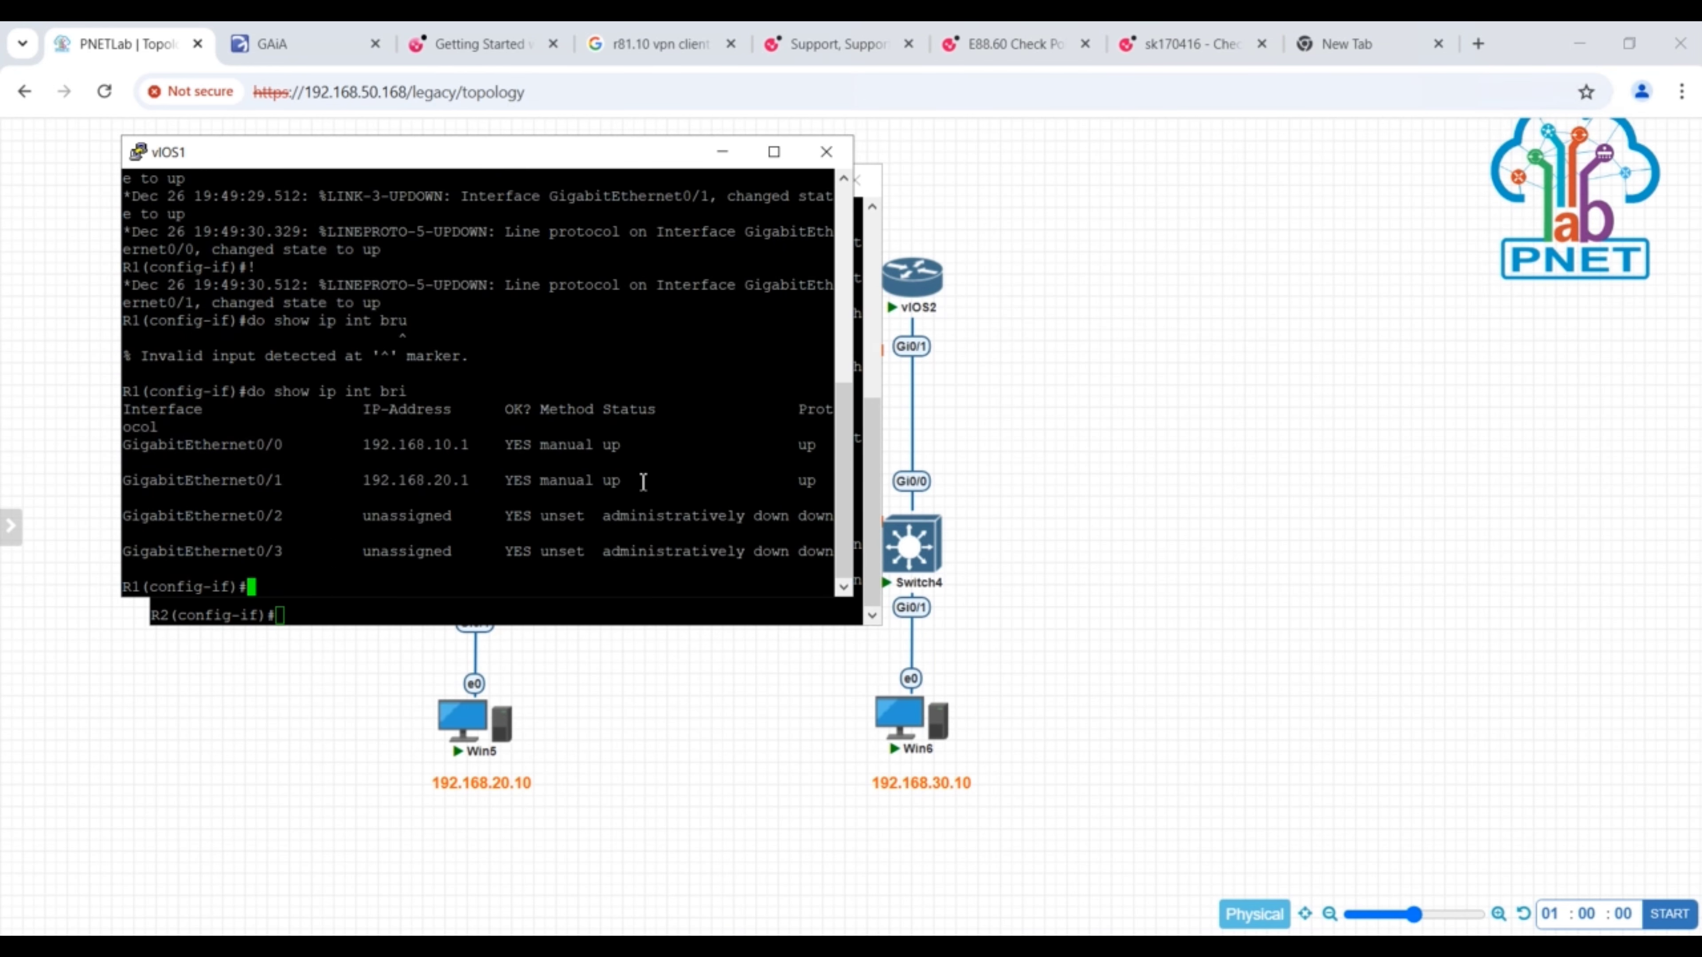
- Leave configuration mode on R1 and R2 with end, and minimize both console windows
text(end)
key(Return)
key(Return)
key(Return)
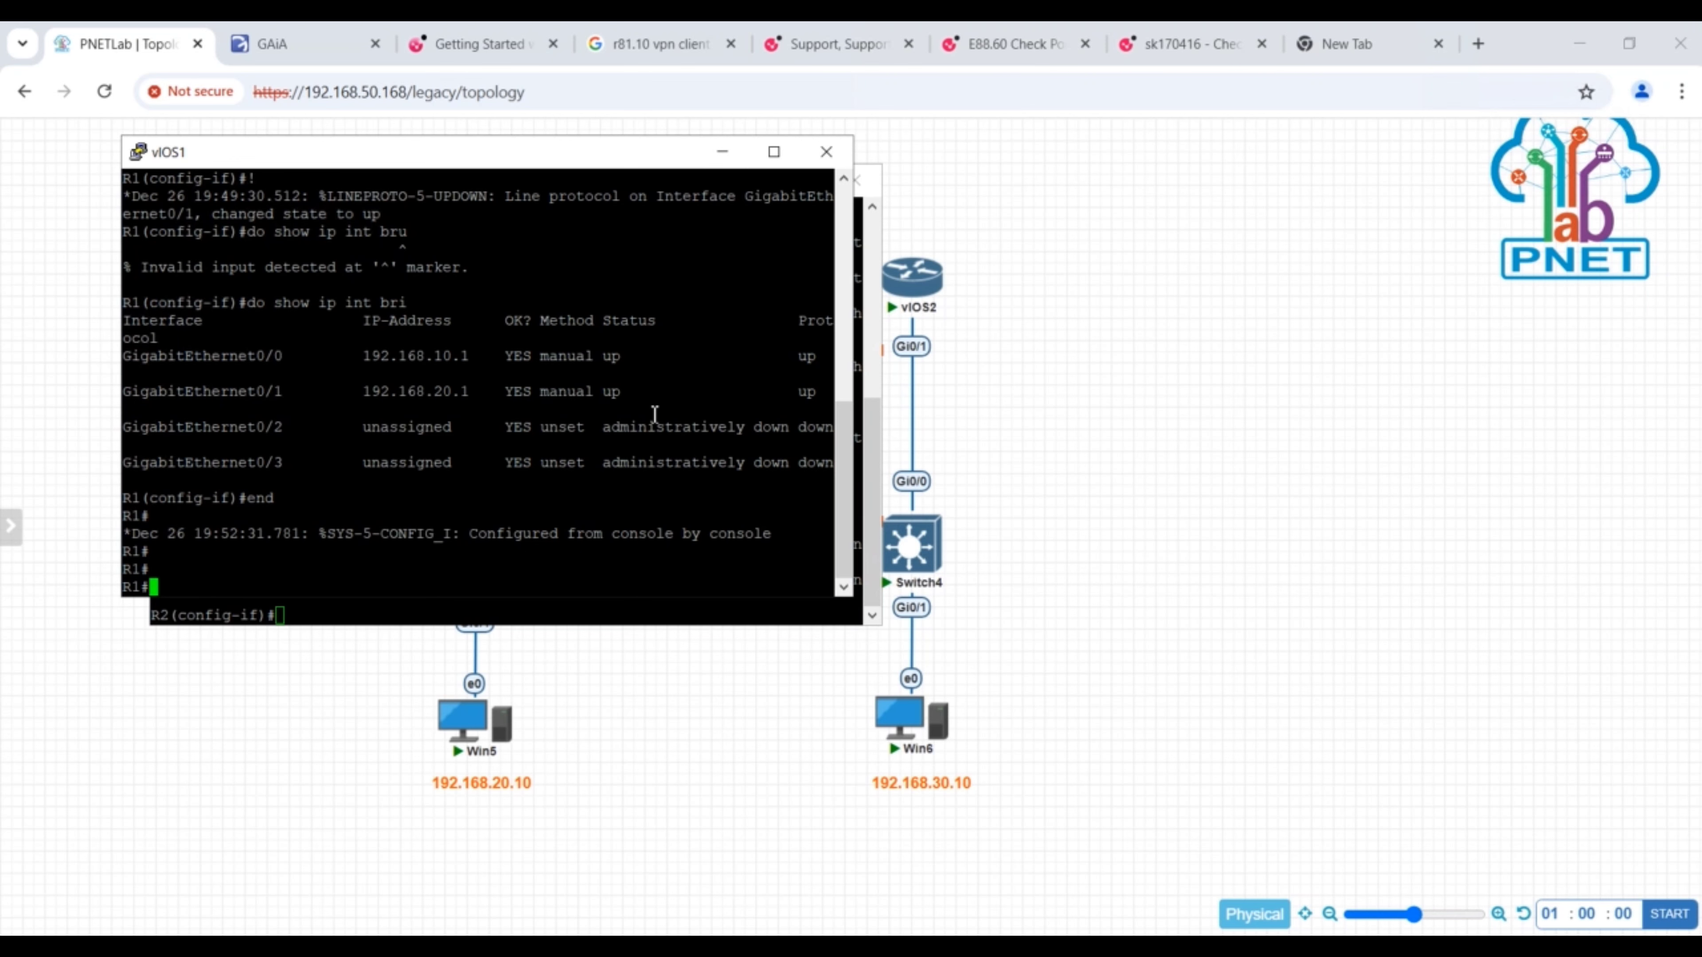
drag(635, 151, 1263, 191)
click(493, 562)
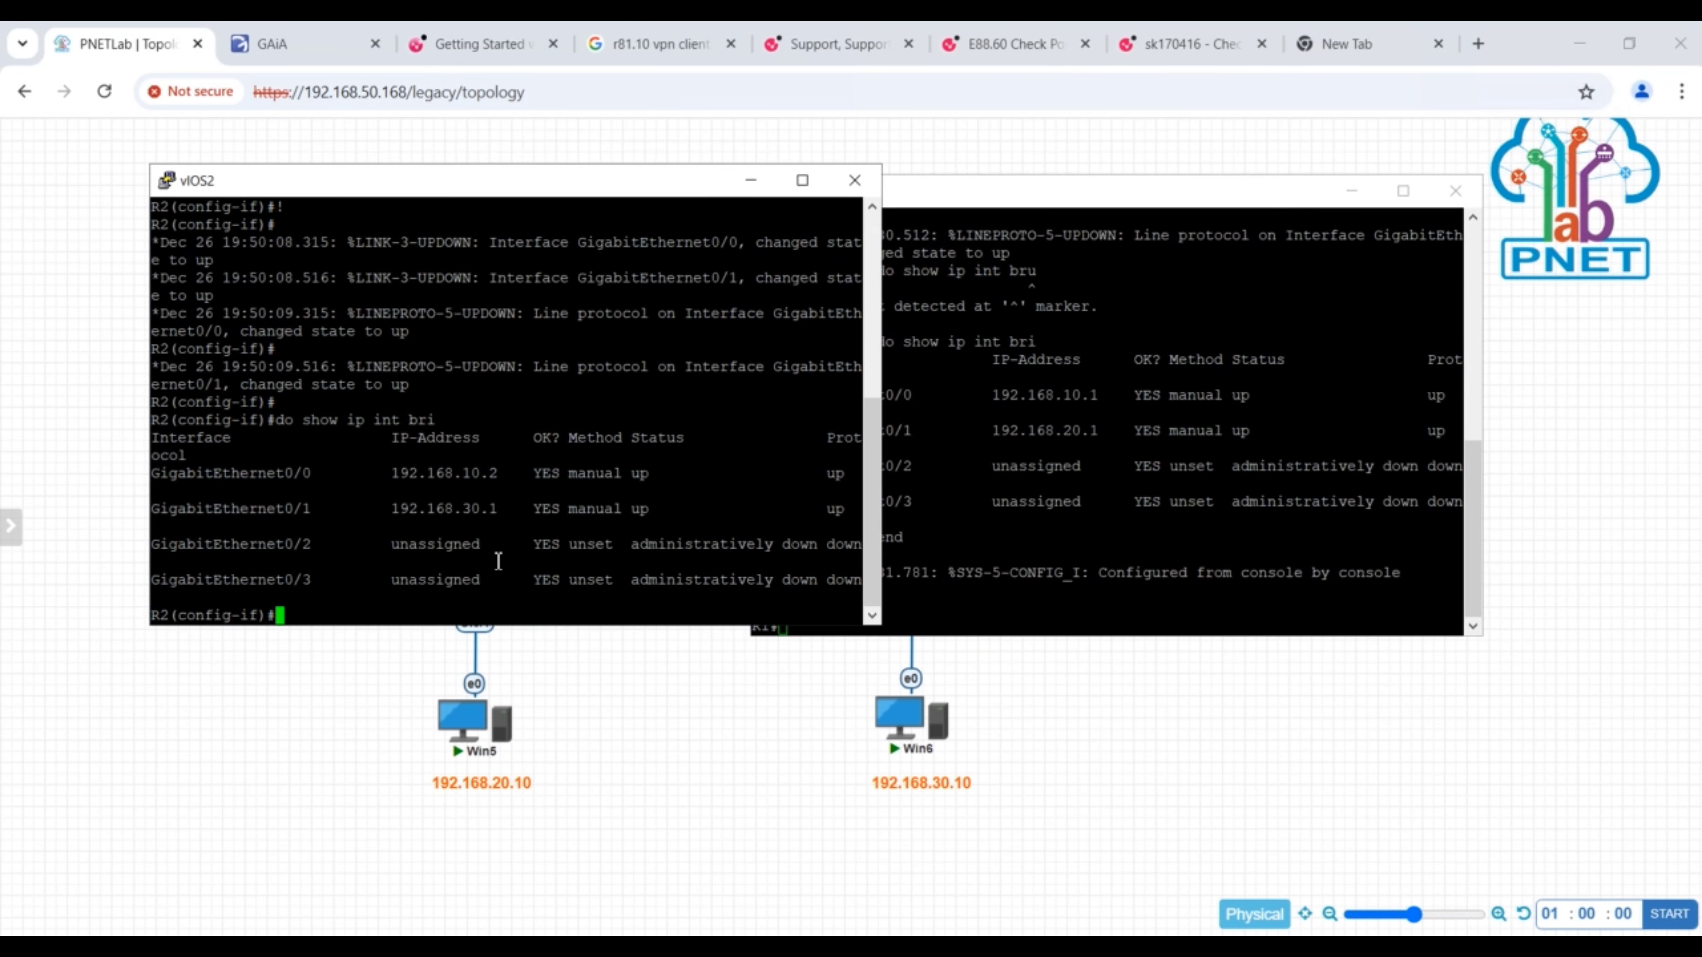
text(end)
key(Return)
click(1351, 191)
click(750, 180)
- Add a dashed separator line labelled bgp config below the Router2 block in Notepad
mouse_move(960, 946)
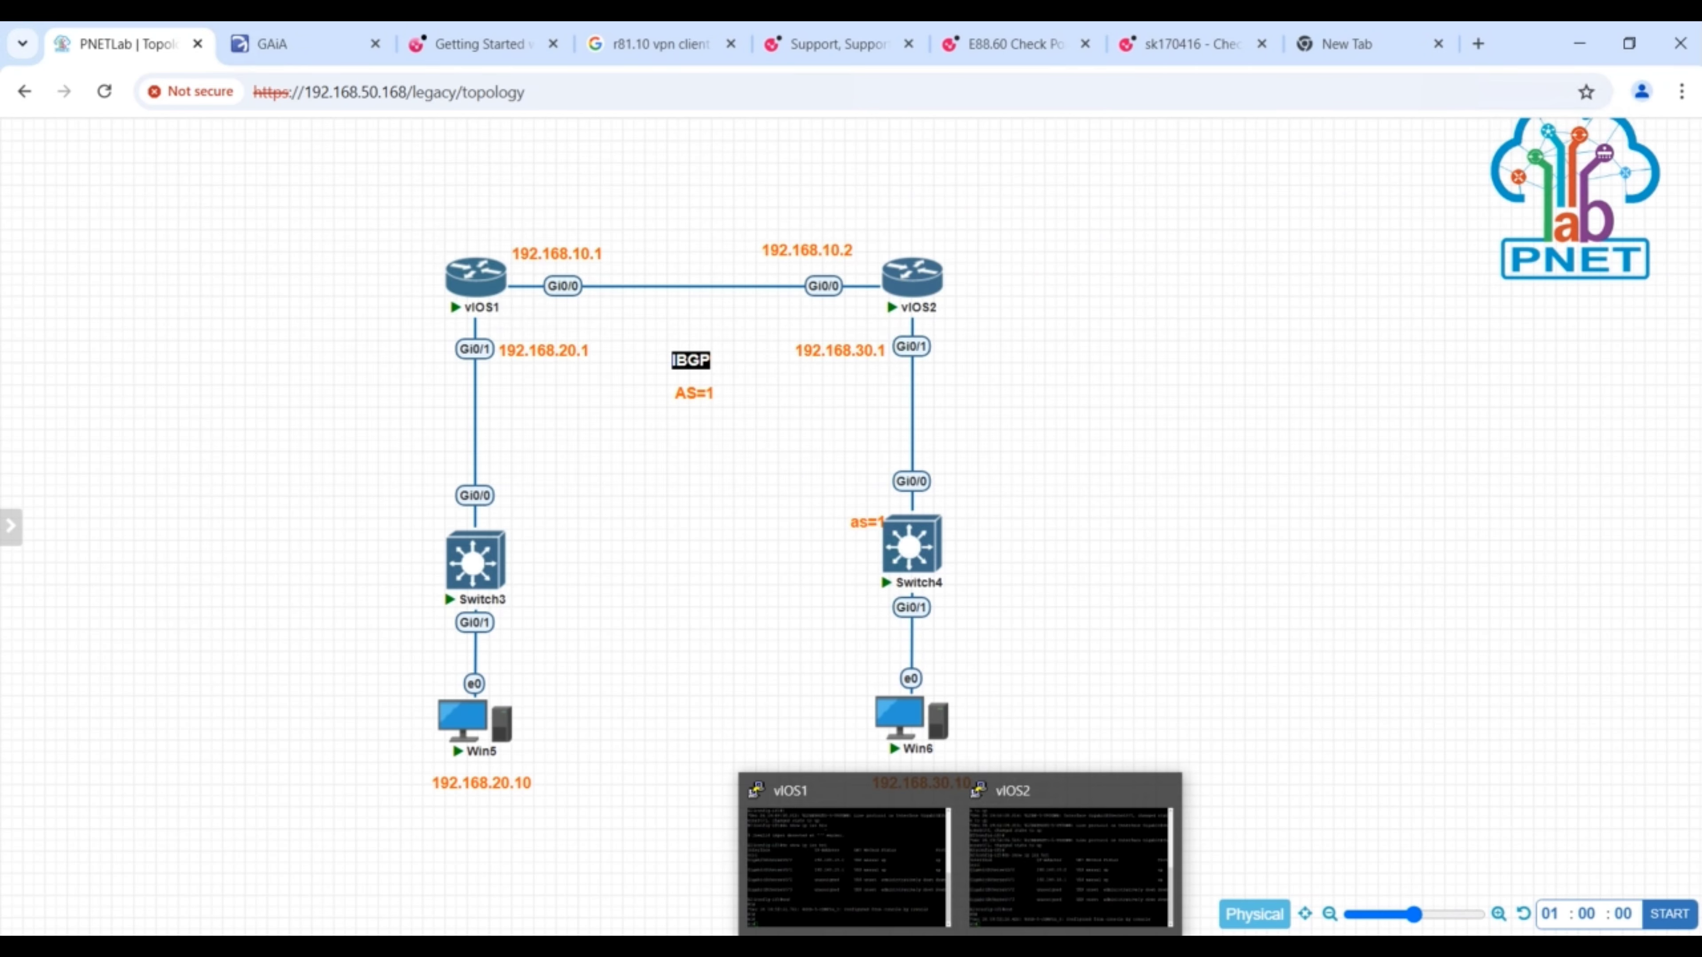
text(--------)
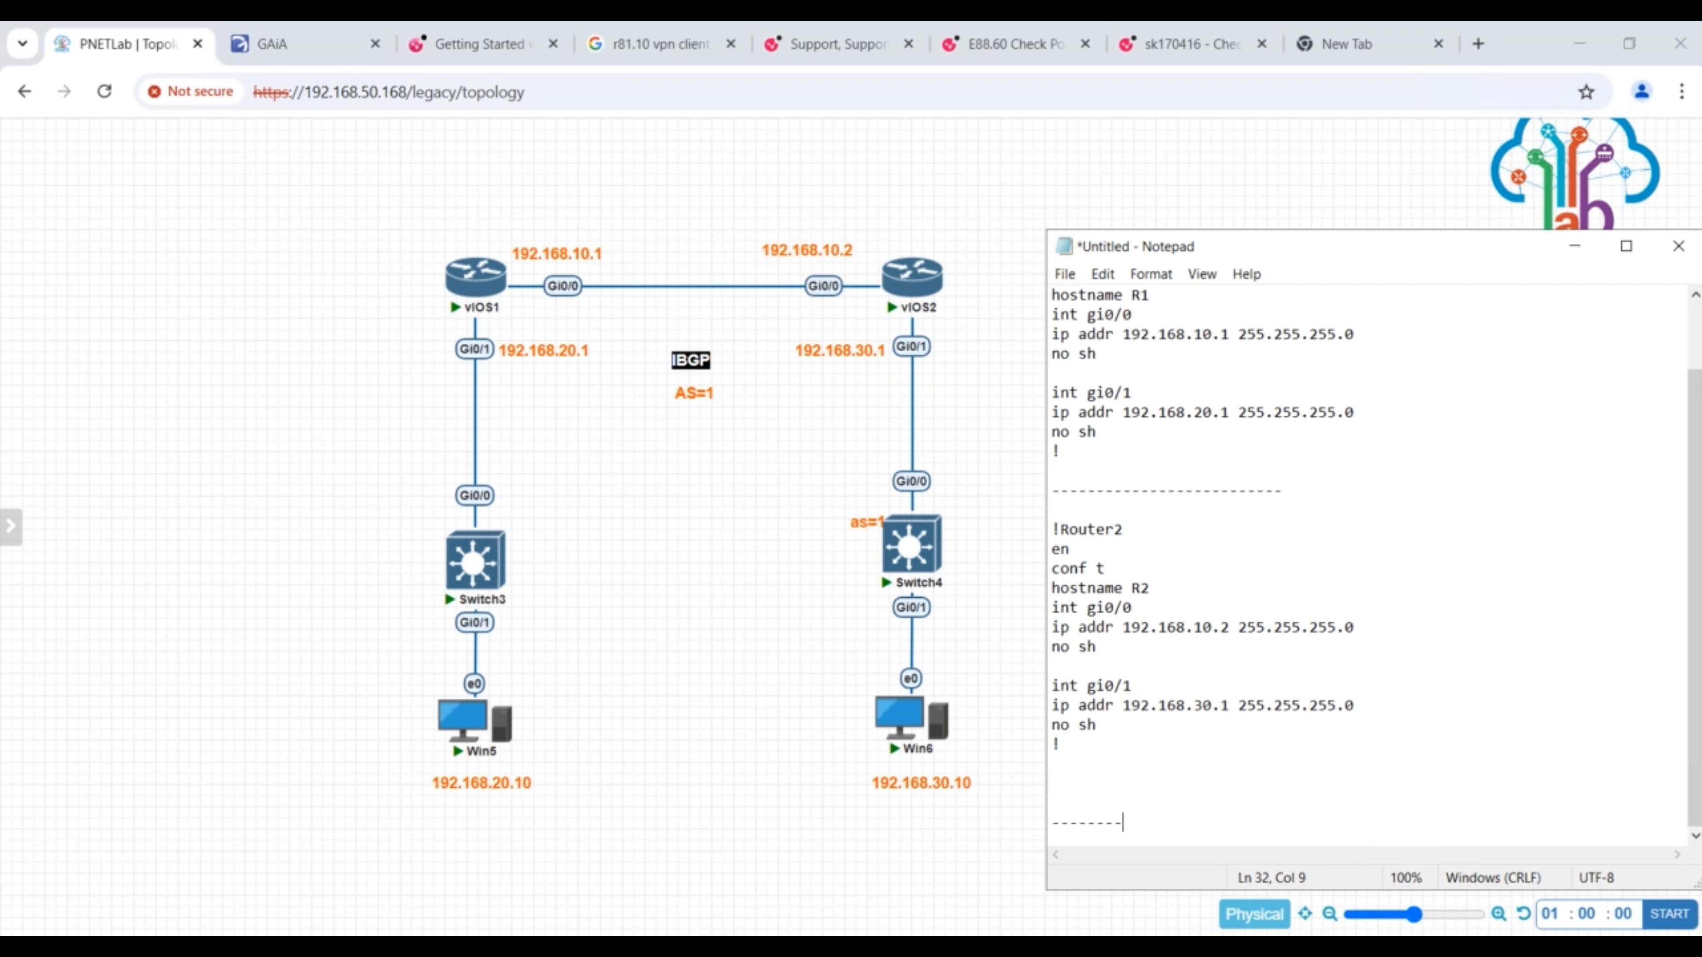
text(----------------------bgp config)
key(Return)
key(Return)
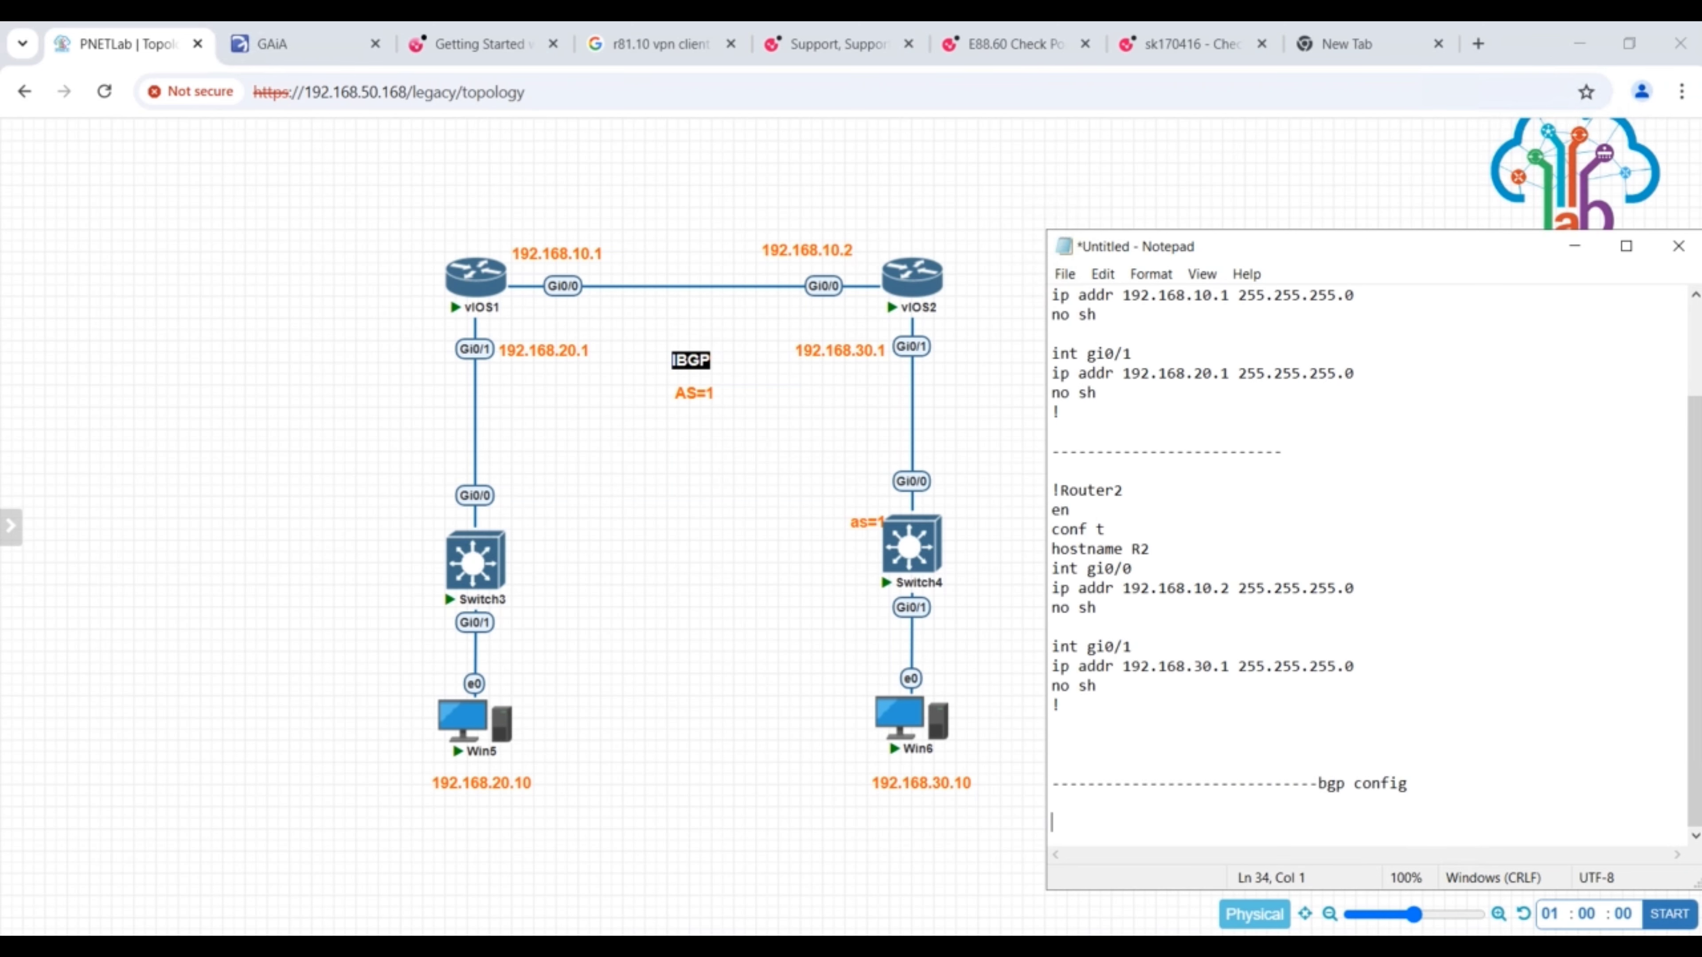
- Paste the router bgp 1 template below the bgp config separator and set its network address to 192.168.20.10
key(ctrl+v)
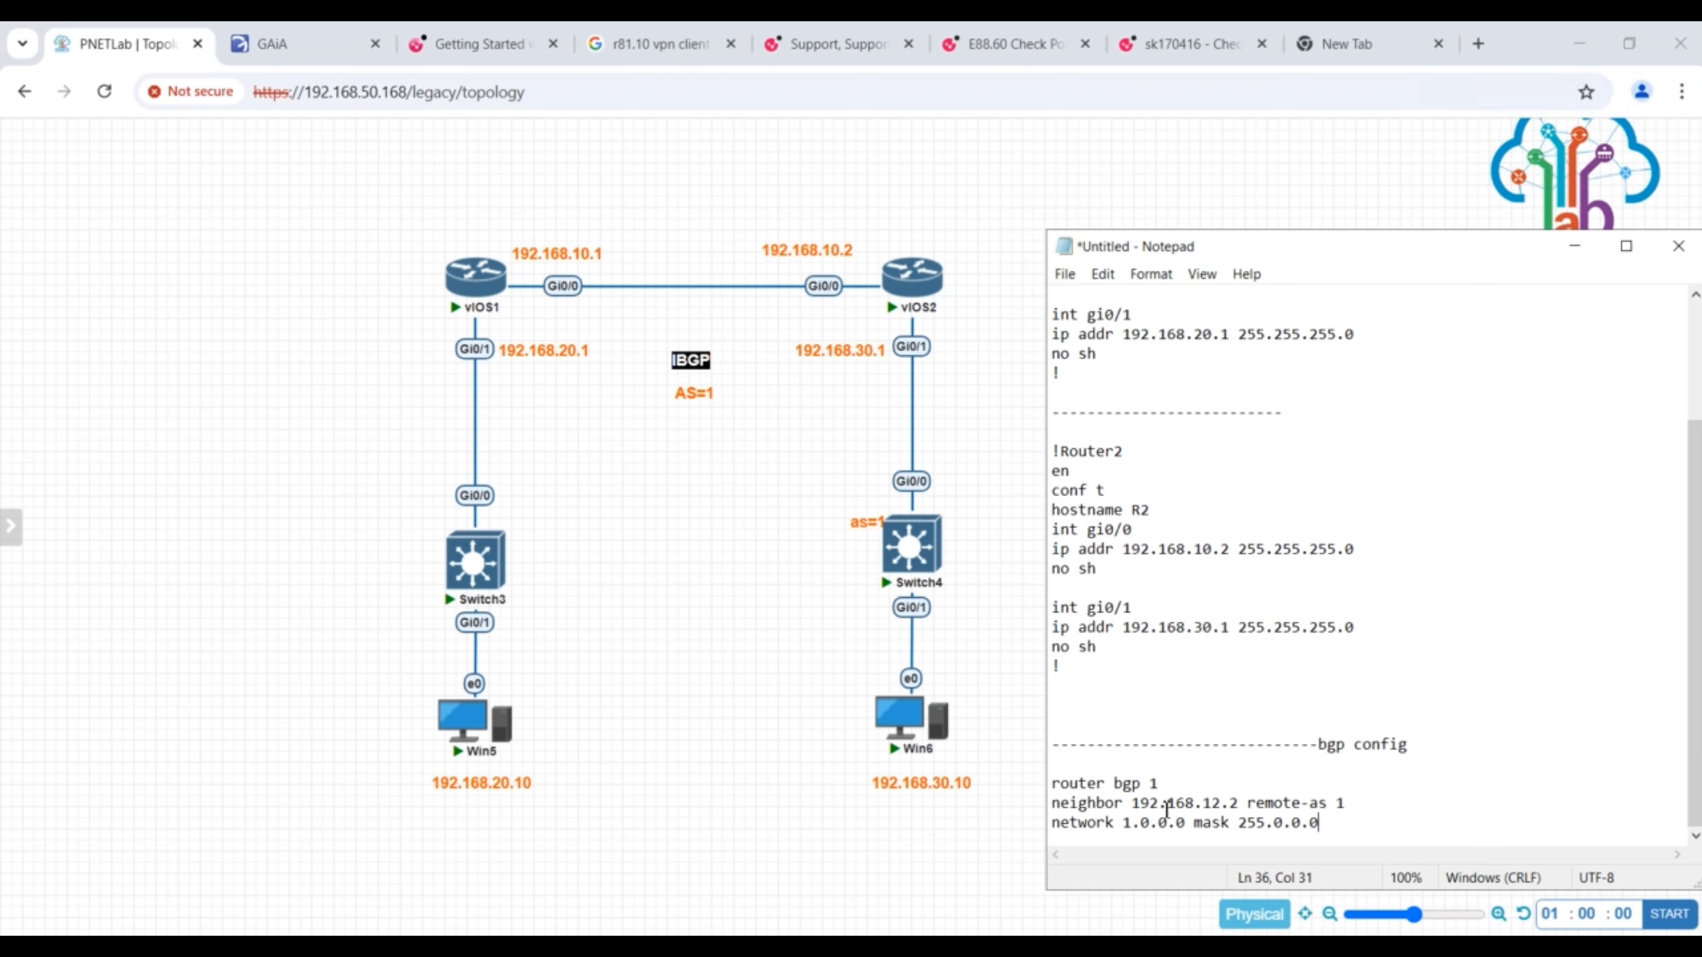
click(1186, 820)
key(BackSpace)
key(BackSpace)
key(BackSpace)
key(BackSpace)
key(BackSpace)
key(BackSpace)
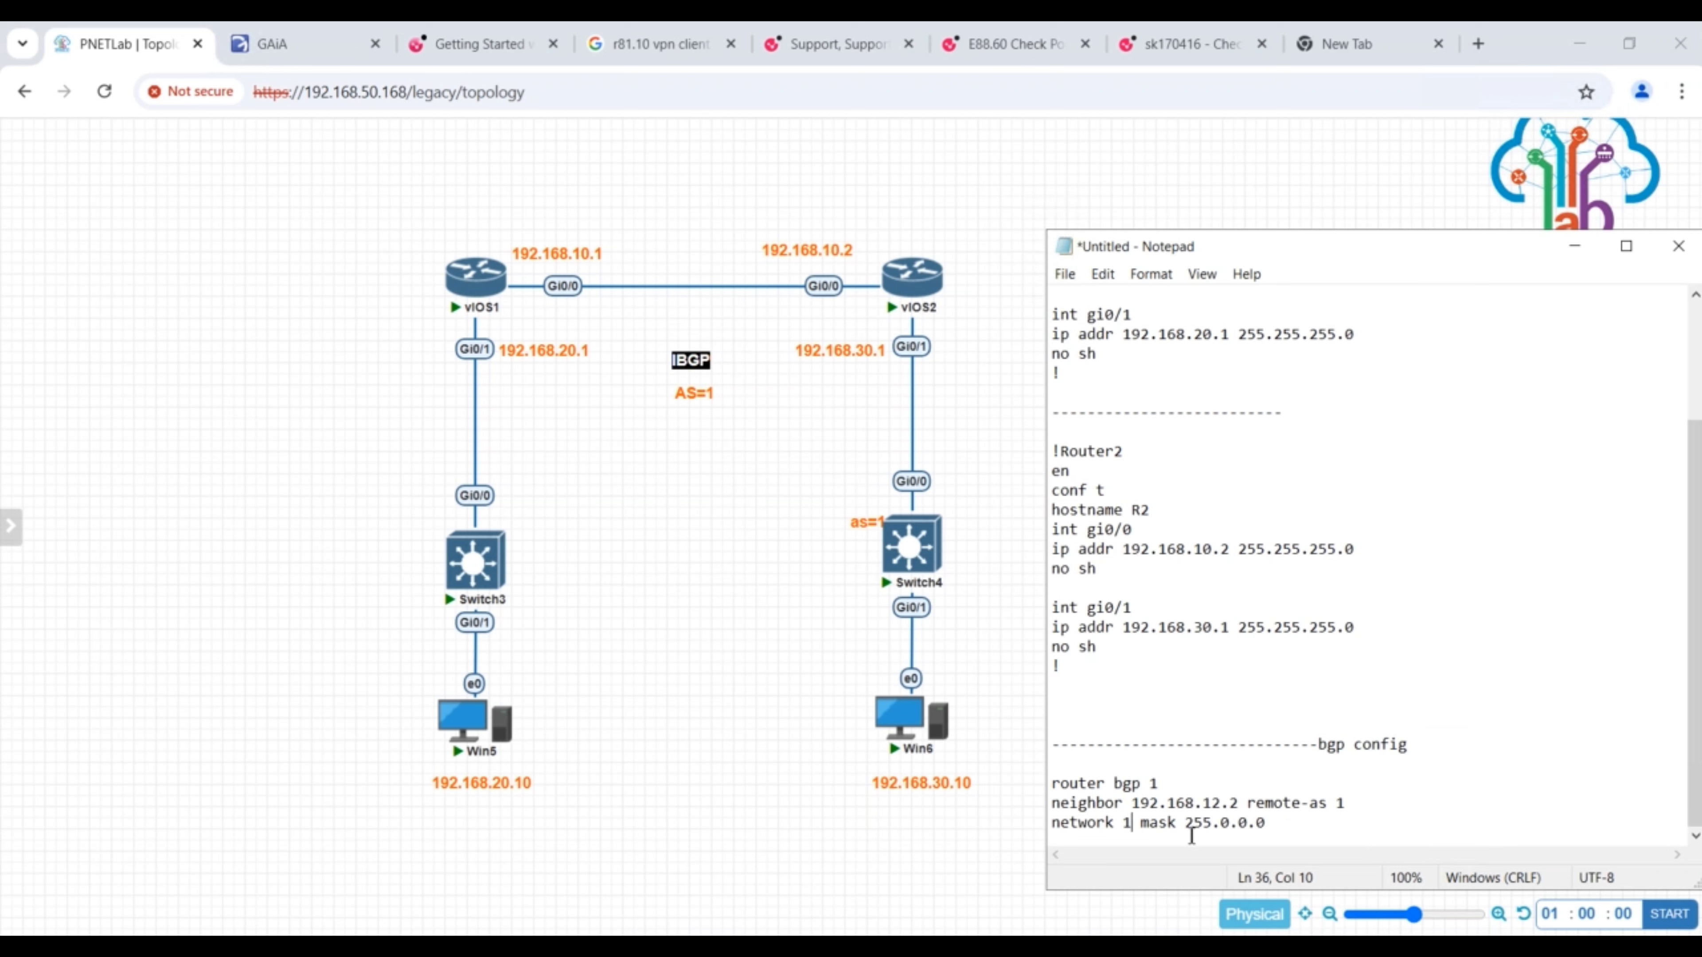
key(BackSpace)
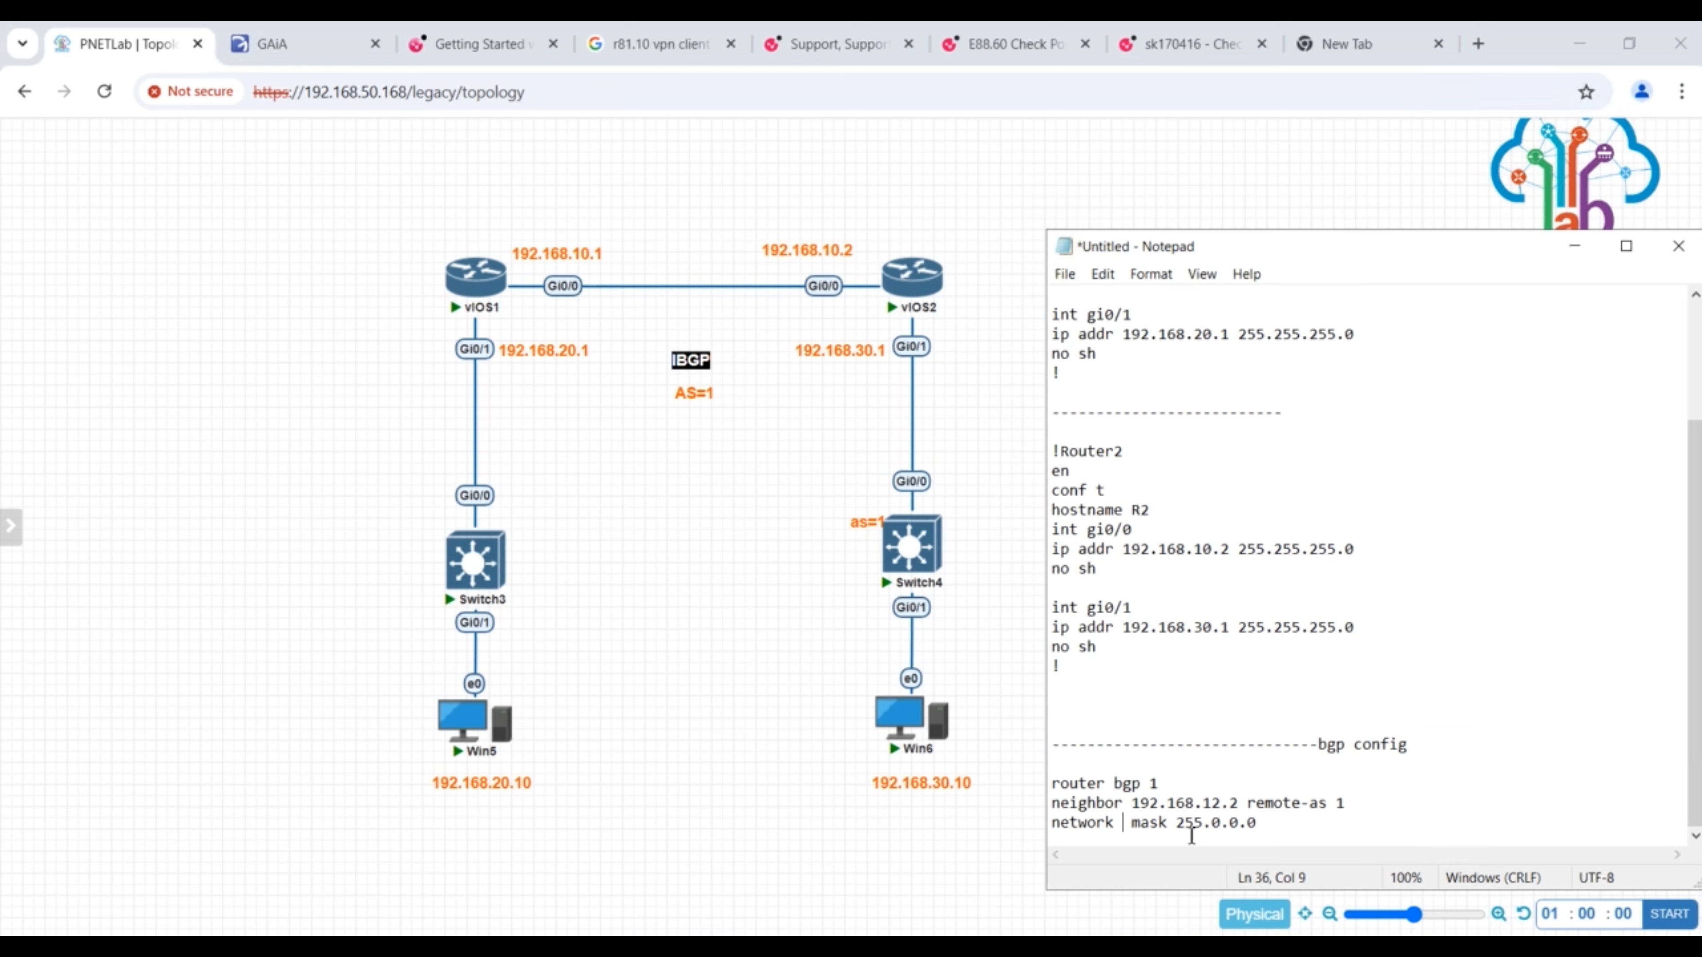
text(192)
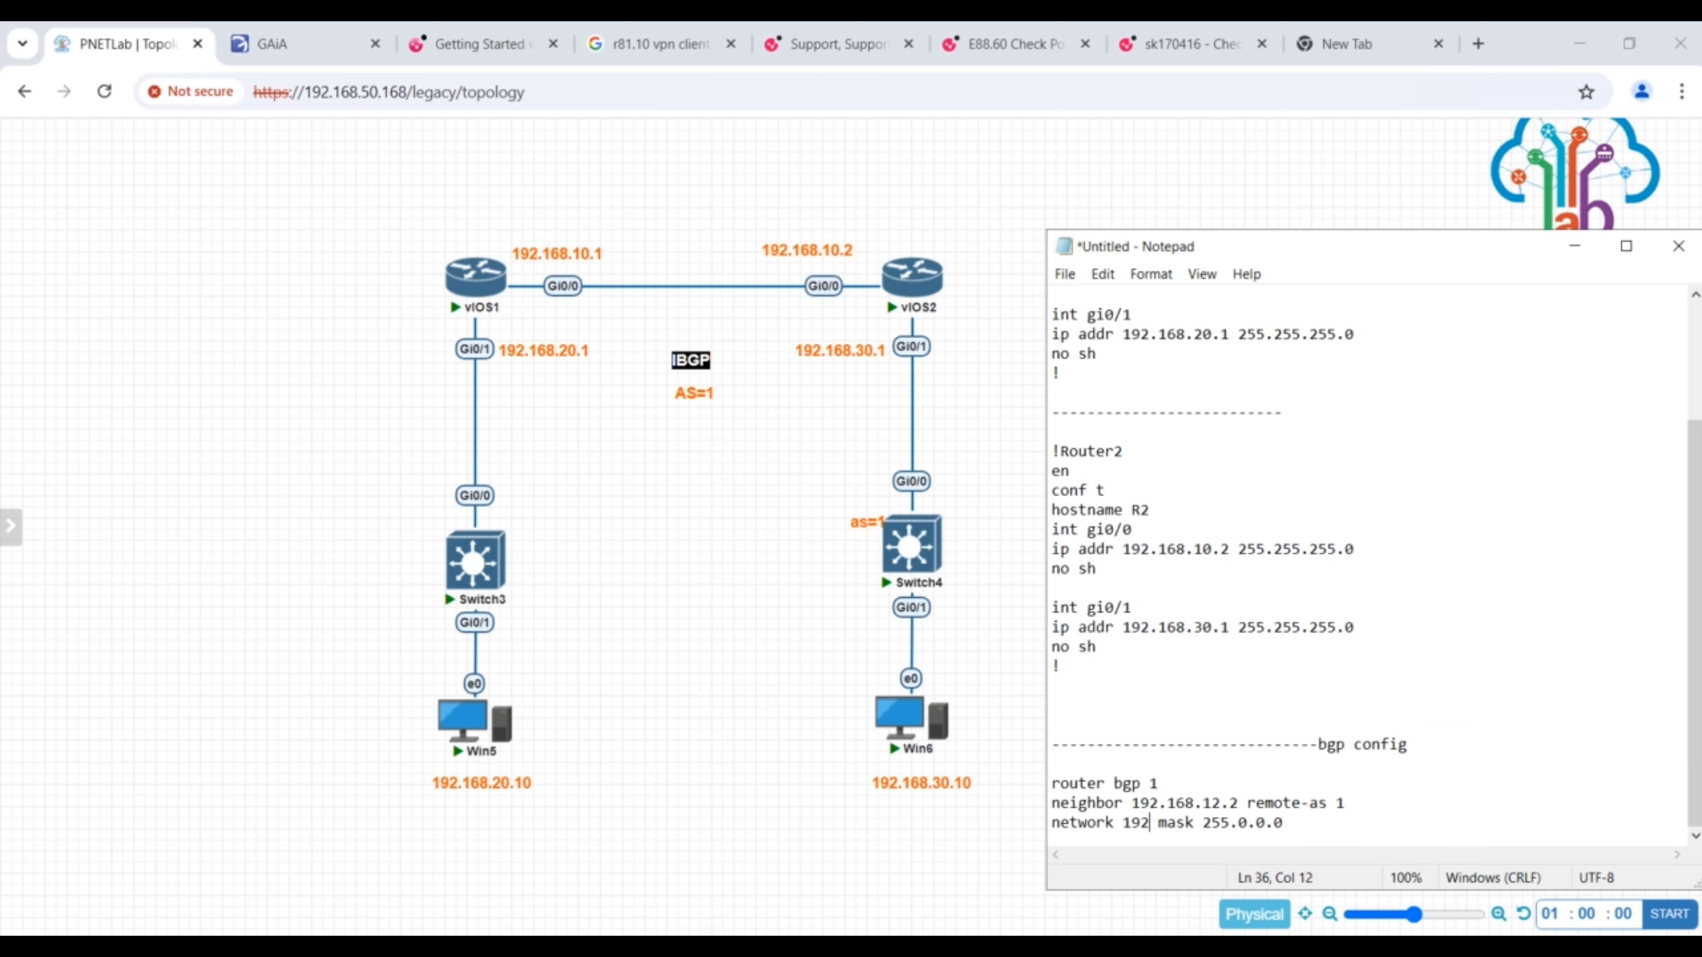
text(.168.20.10)
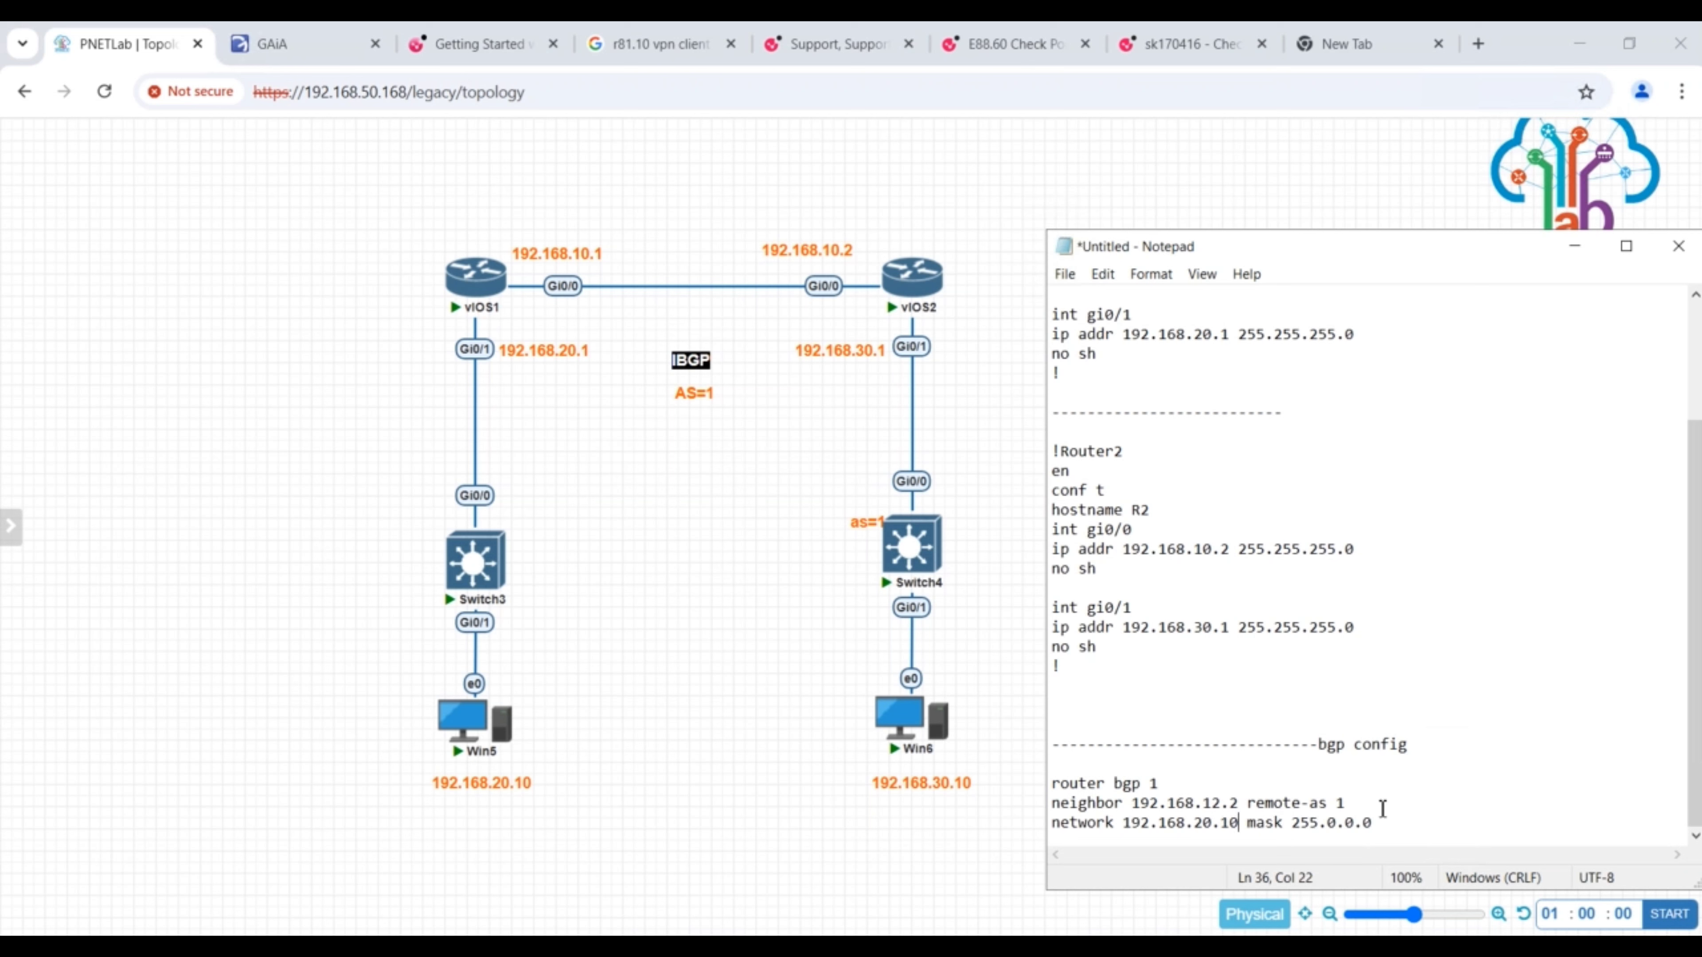
- Set the mask of the BGP network line to 255.255.255.0 and add blank lines below it
click(1376, 826)
key(BackSpace)
key(BackSpace)
key(BackSpace)
key(BackSpace)
key(BackSpace)
text(255.255.0)
key(Return)
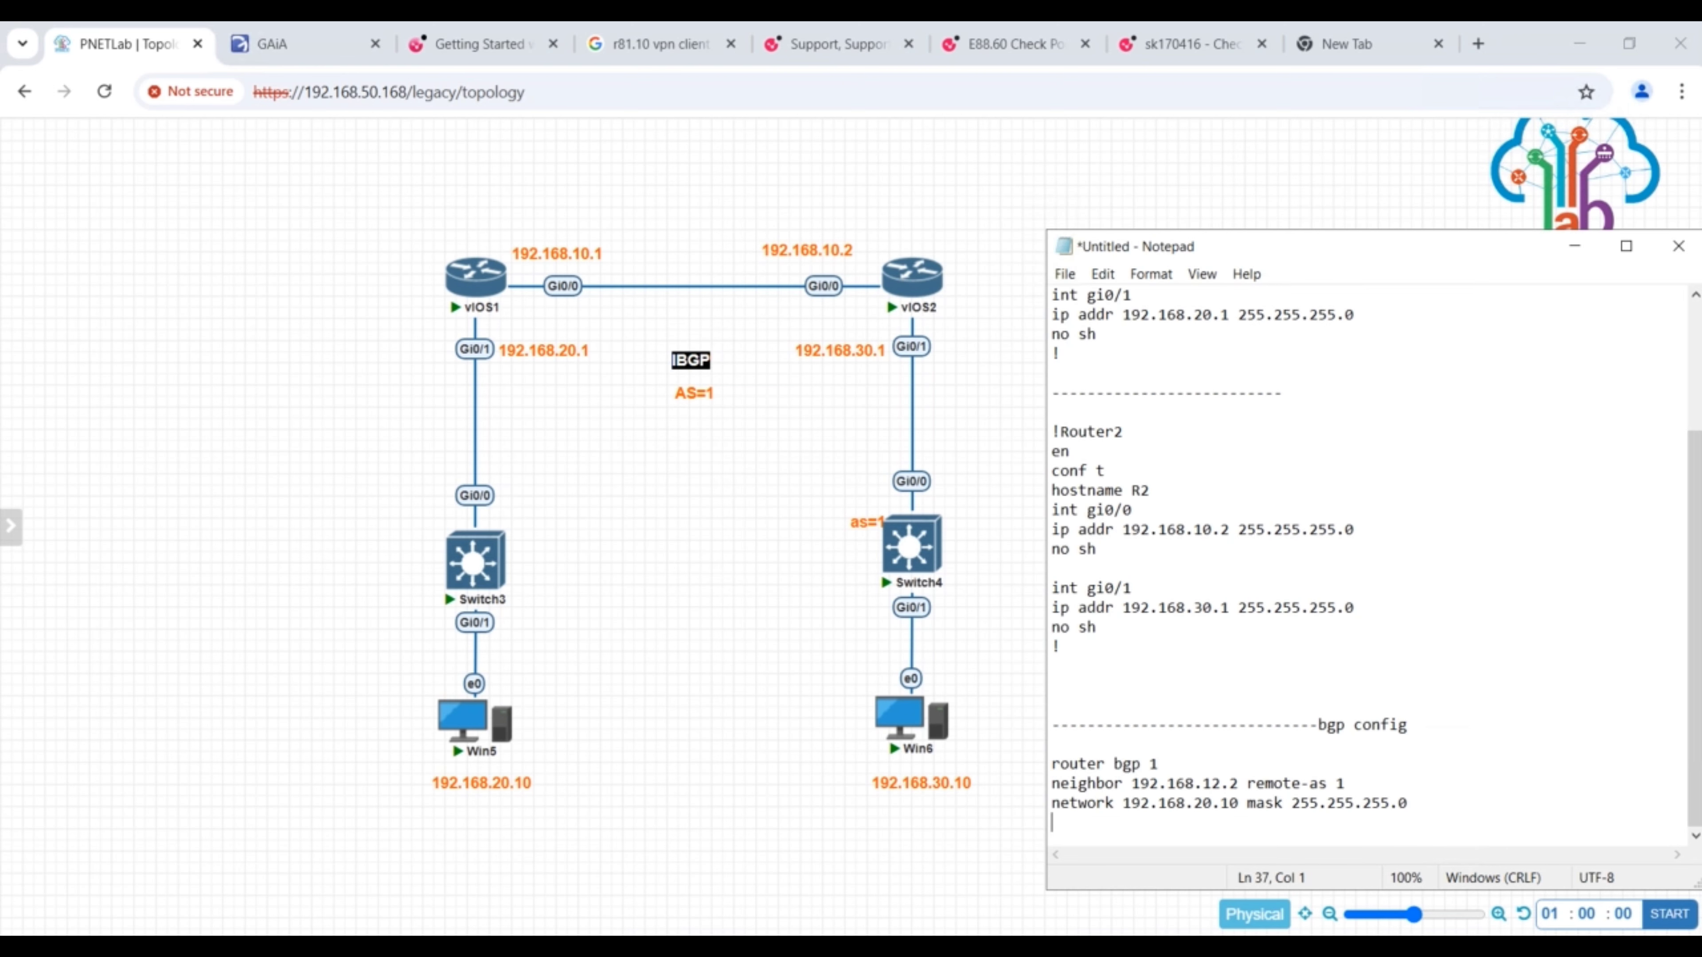
key(Return)
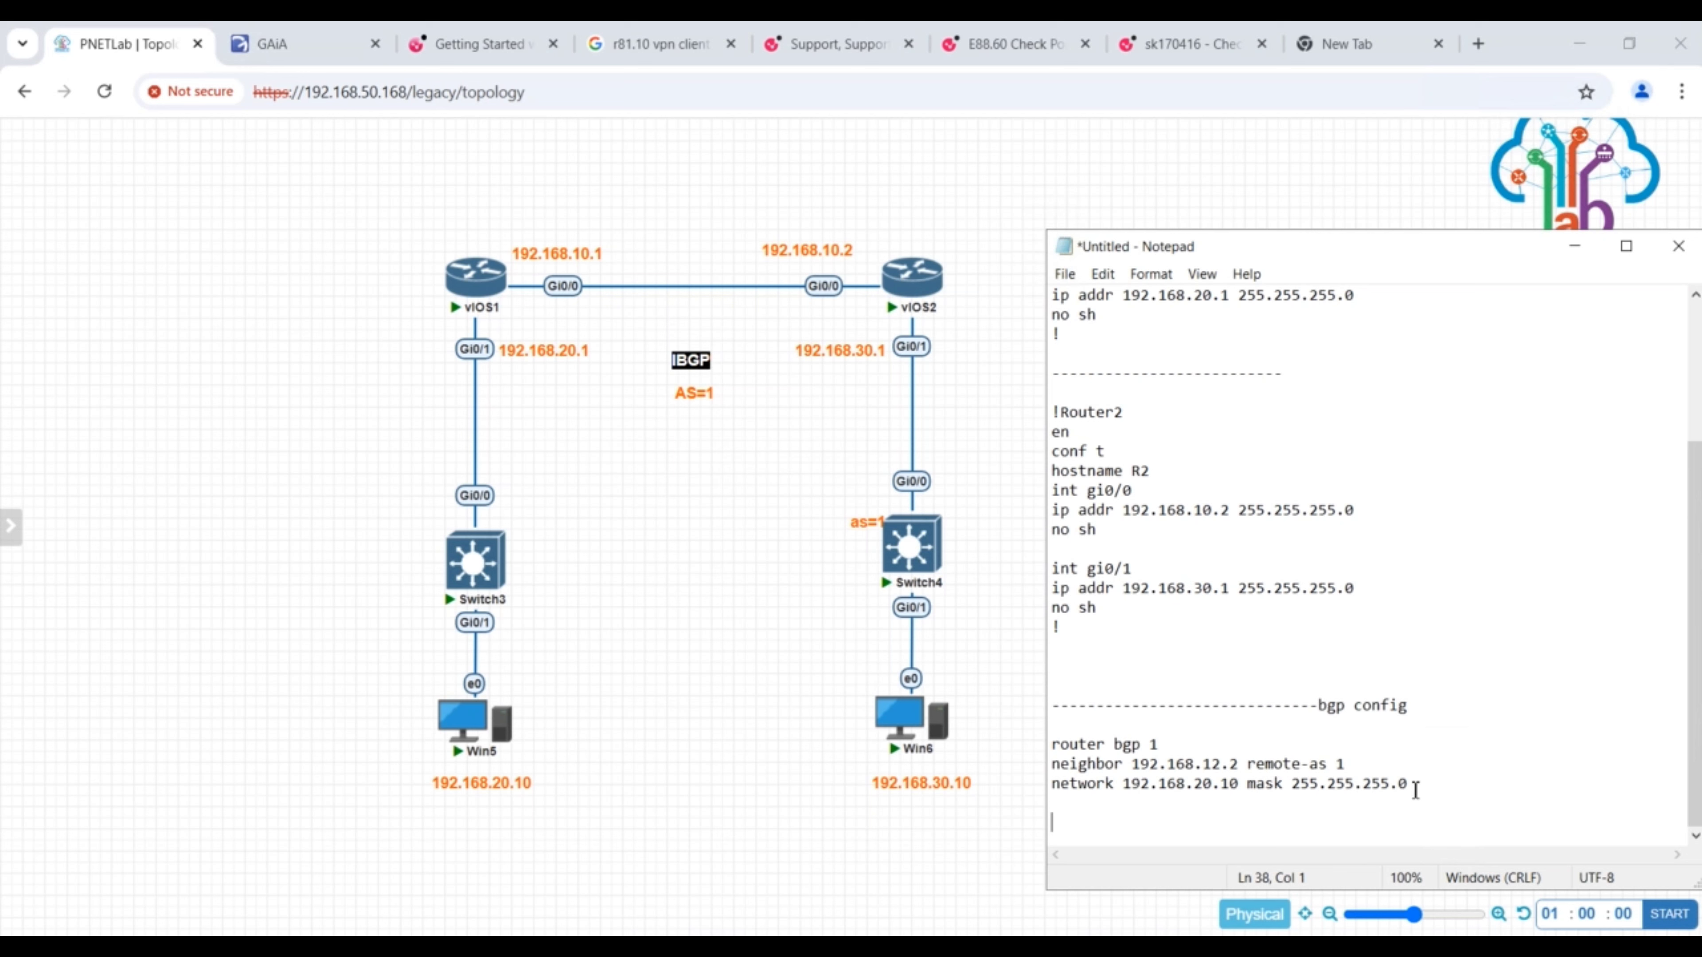
- Copy the three-line router bgp 1 block and paste a duplicate below it
shift+click(1096, 745)
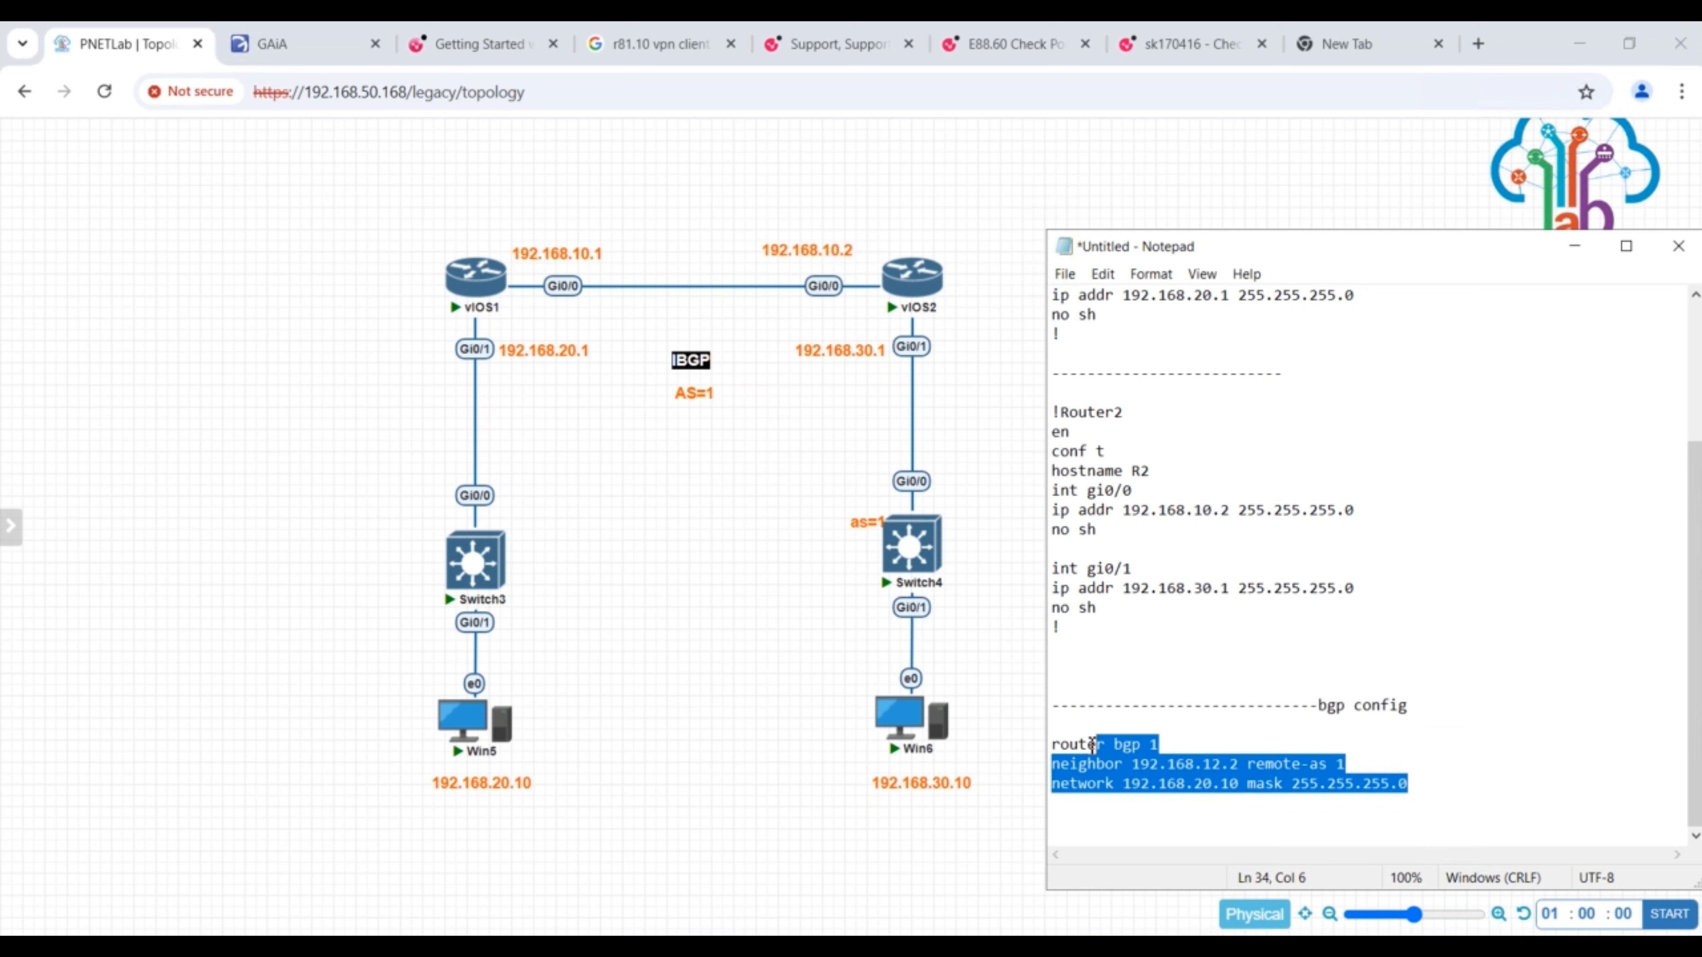
shift+click(1064, 745)
drag(1065, 745, 1049, 743)
key(ctrl+c)
click(1449, 796)
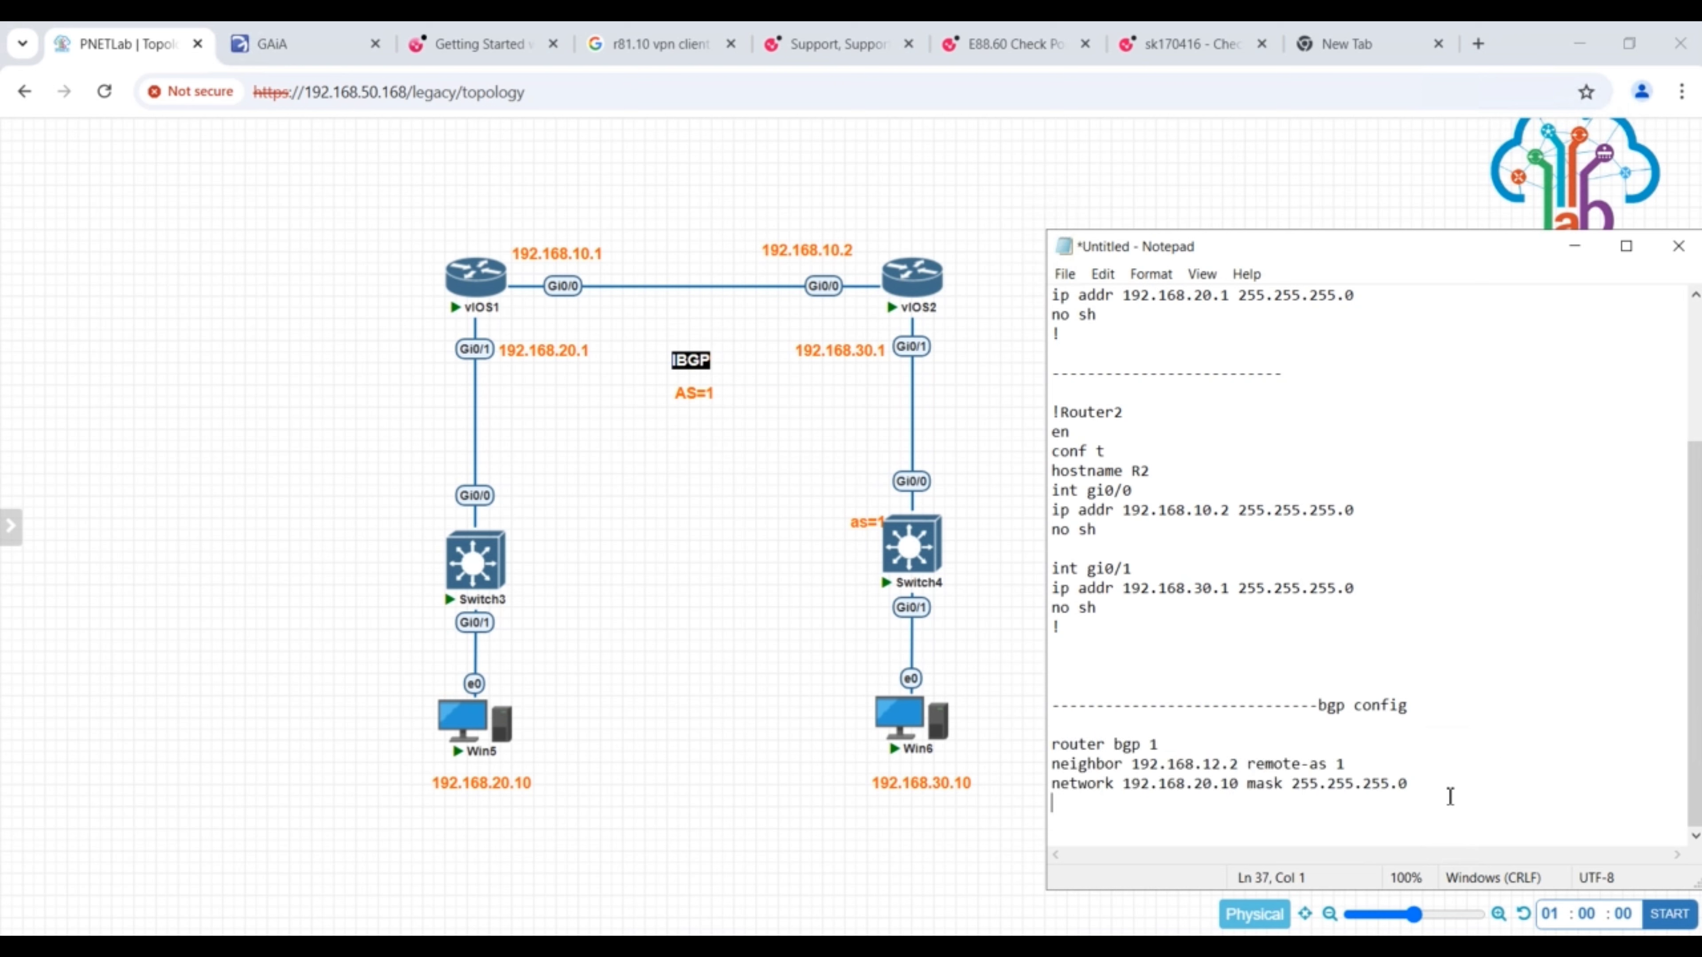
key(Return)
key(Return)
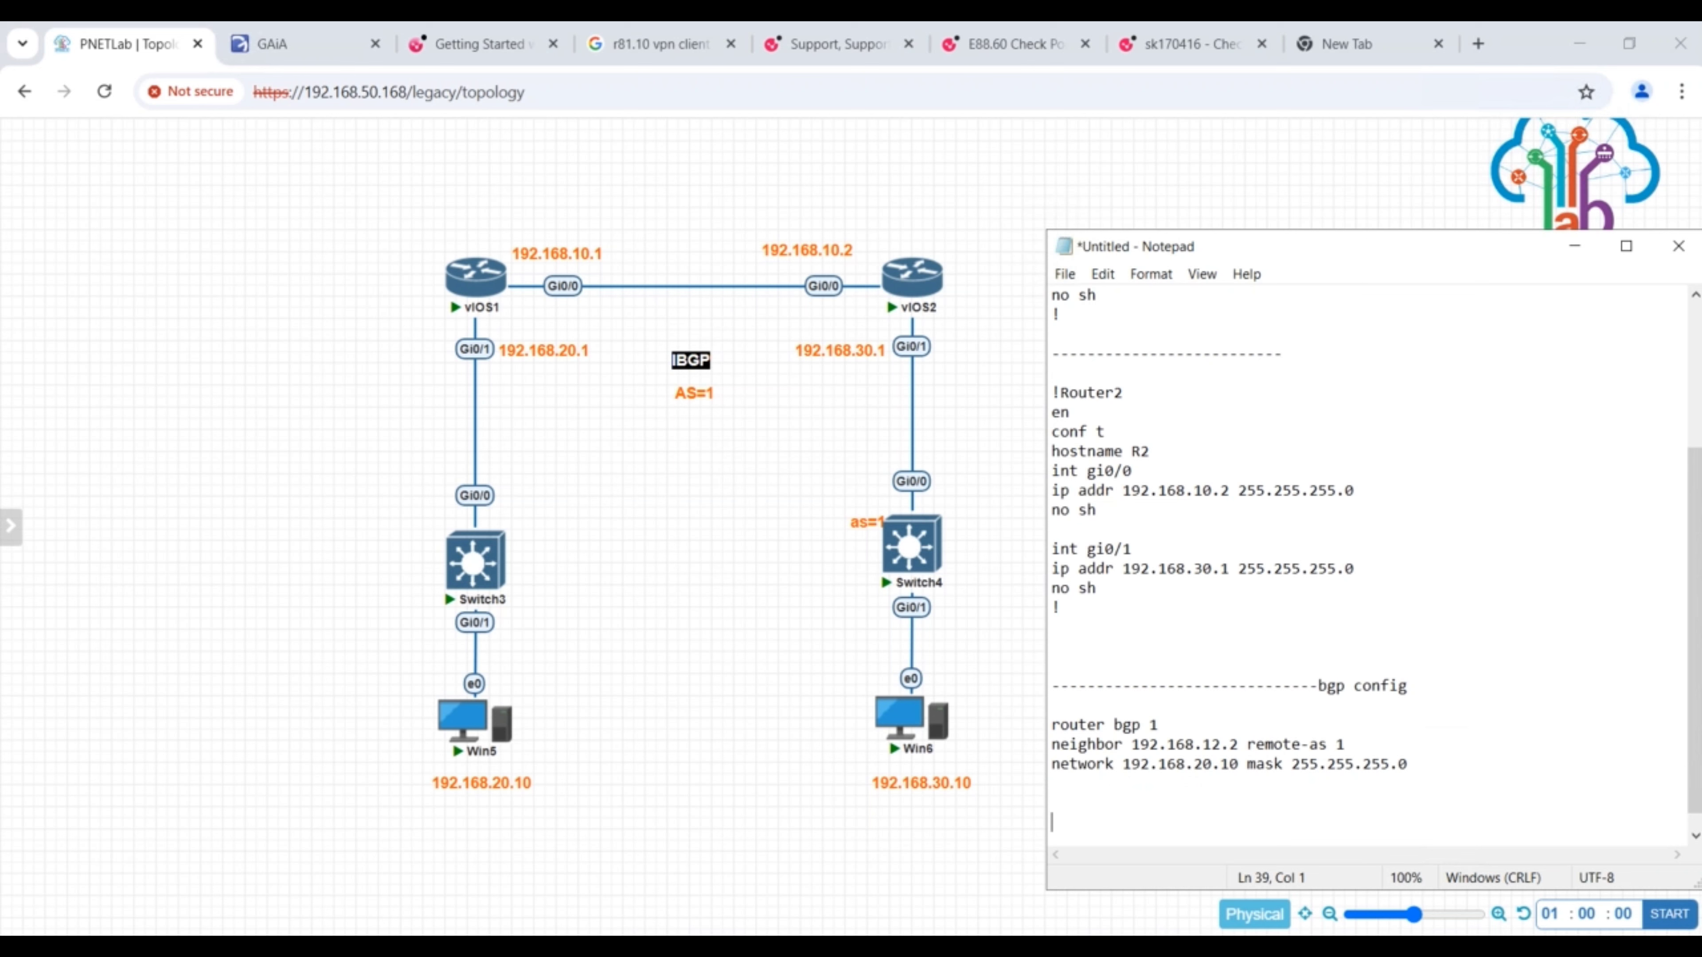
key(ctrl+v)
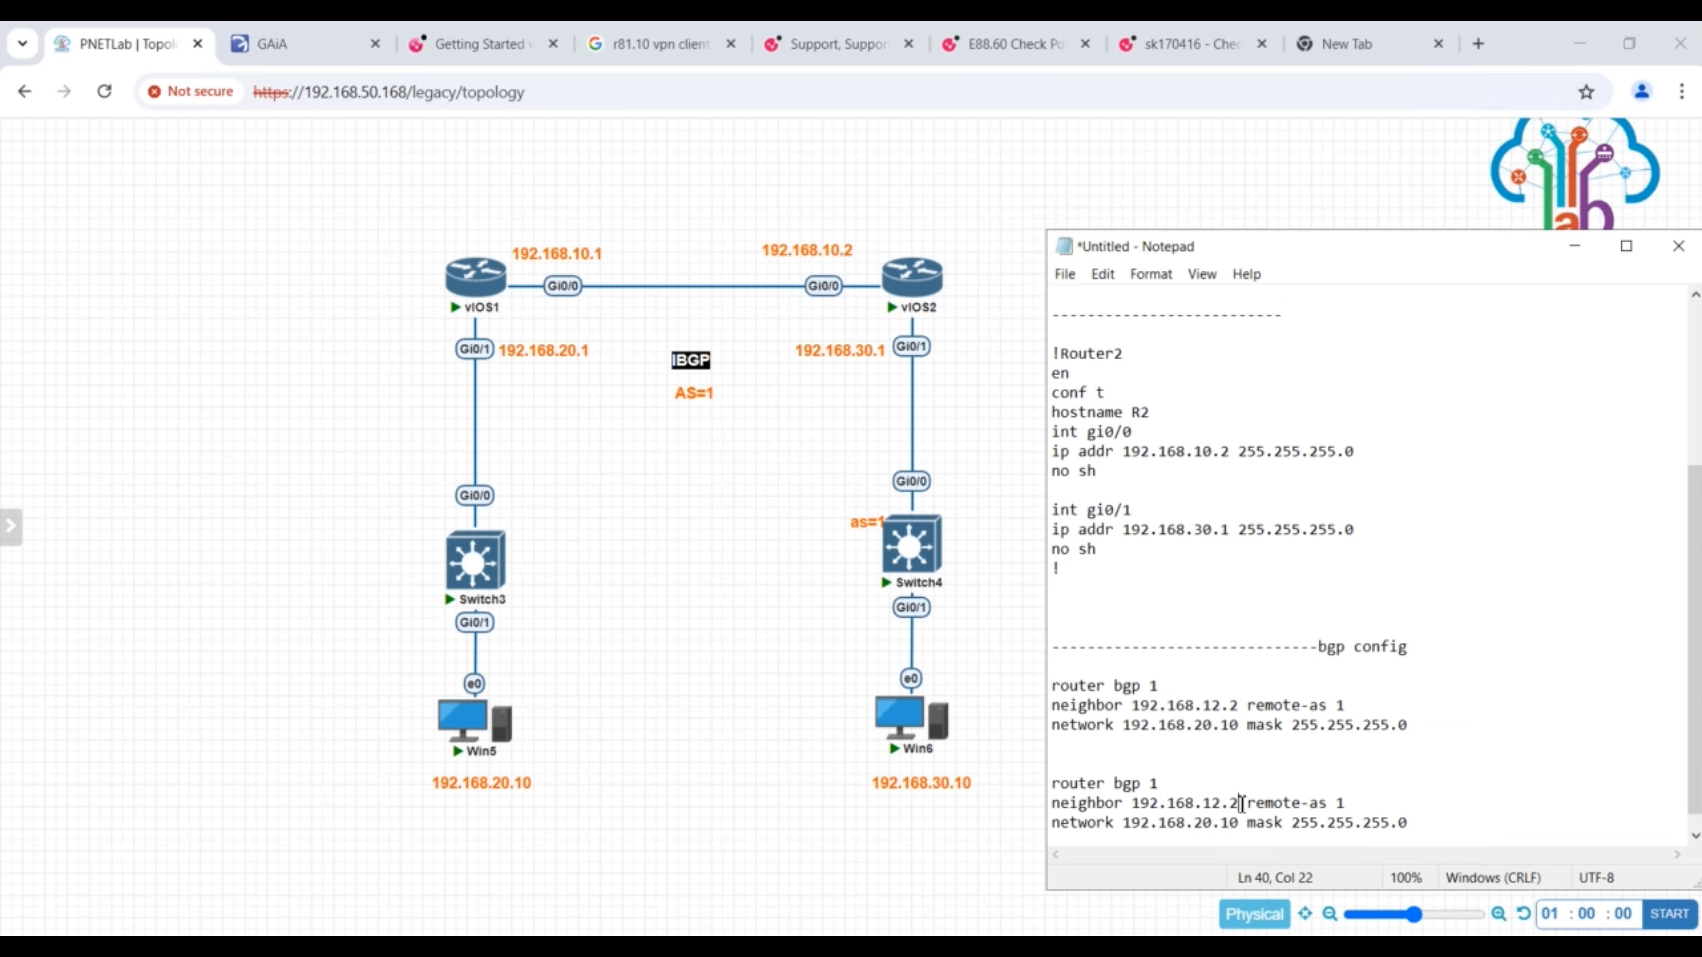
- In the duplicated BGP block, set the neighbor to 192.168.12.1 and the network to 192.168.30.0
key(BackSpace)
text(1)
key(BackSpace)
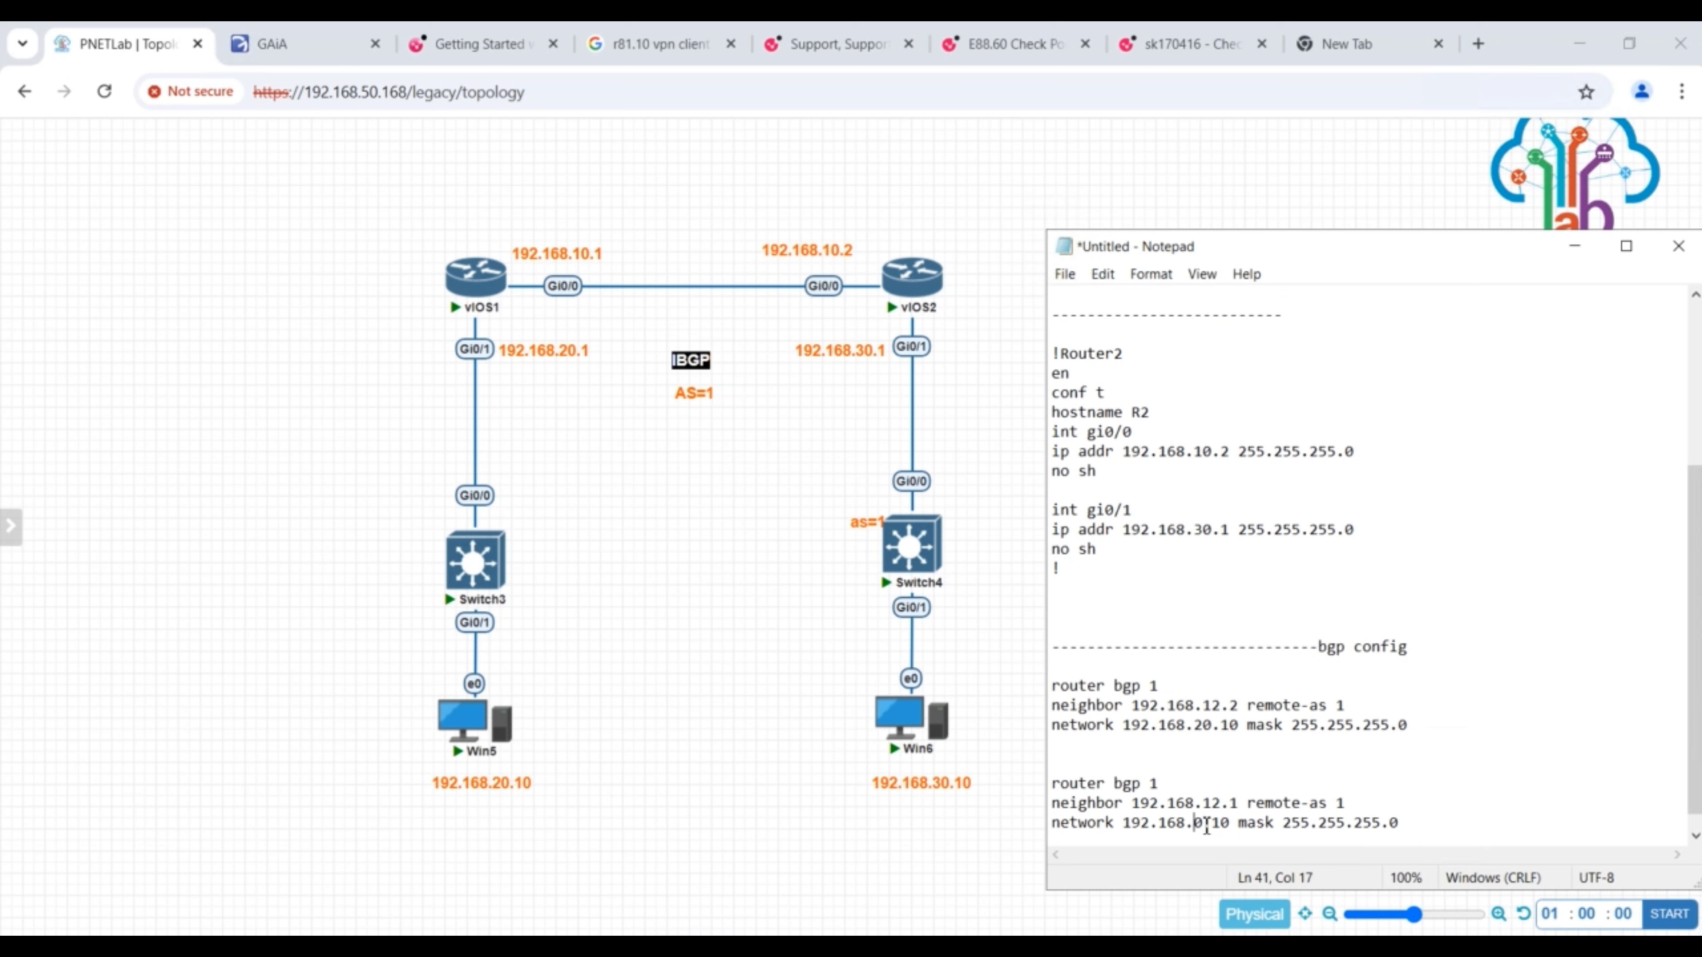
text(3)
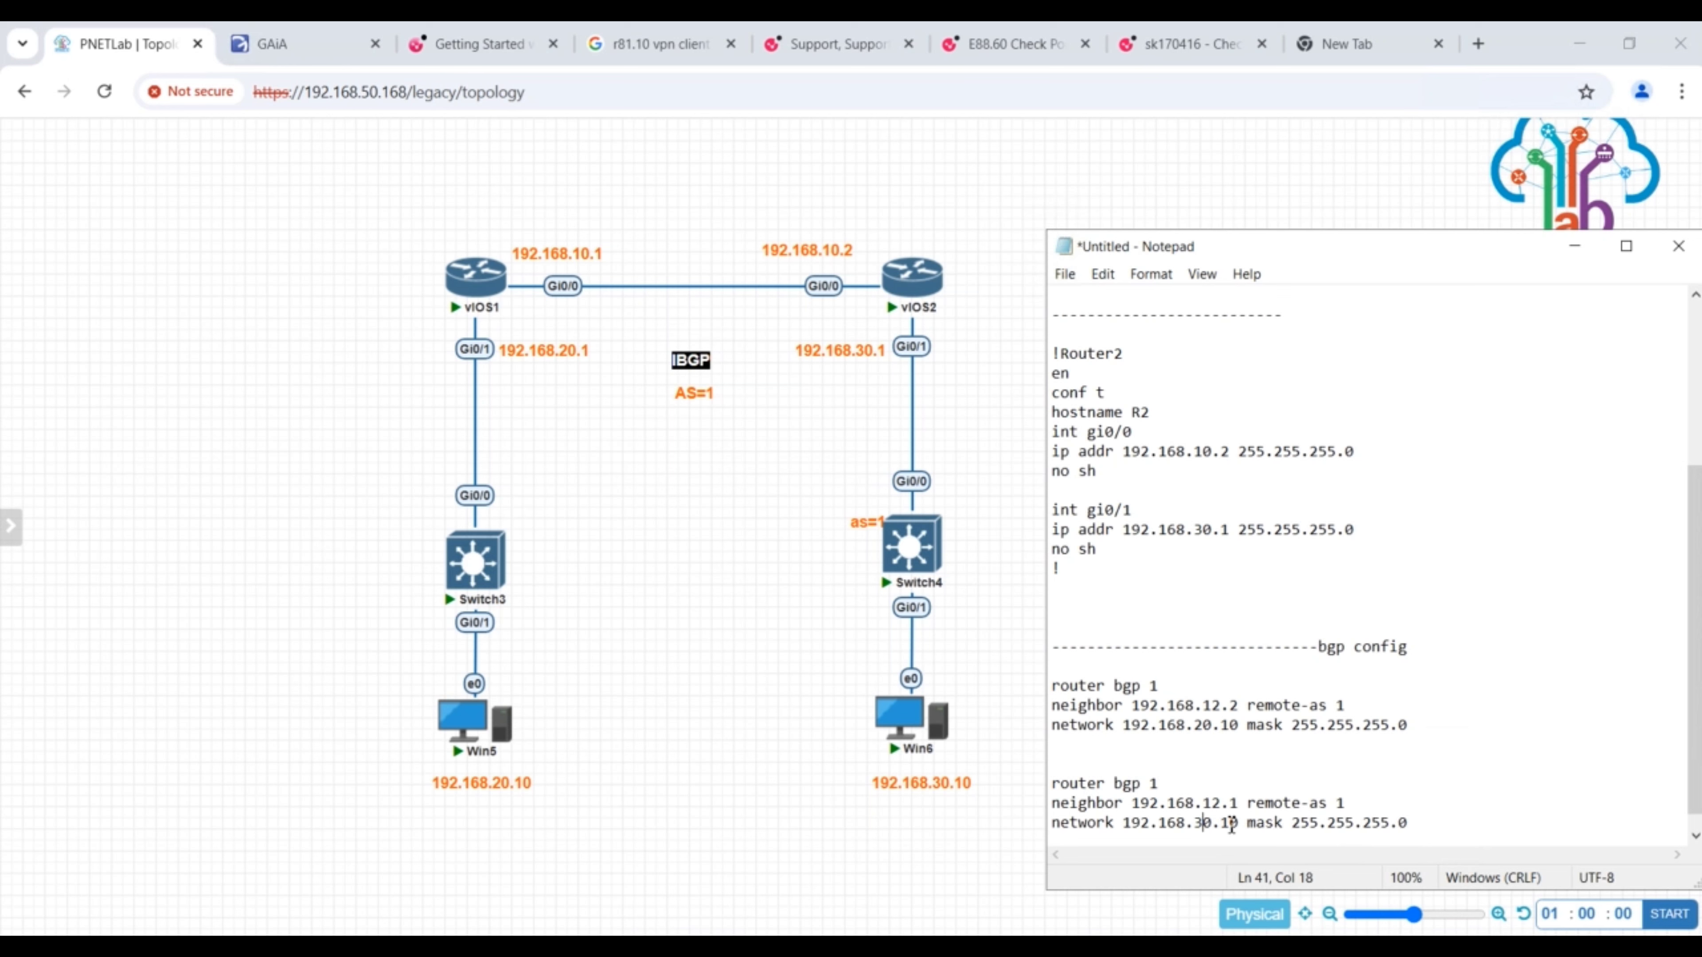
key(BackSpace)
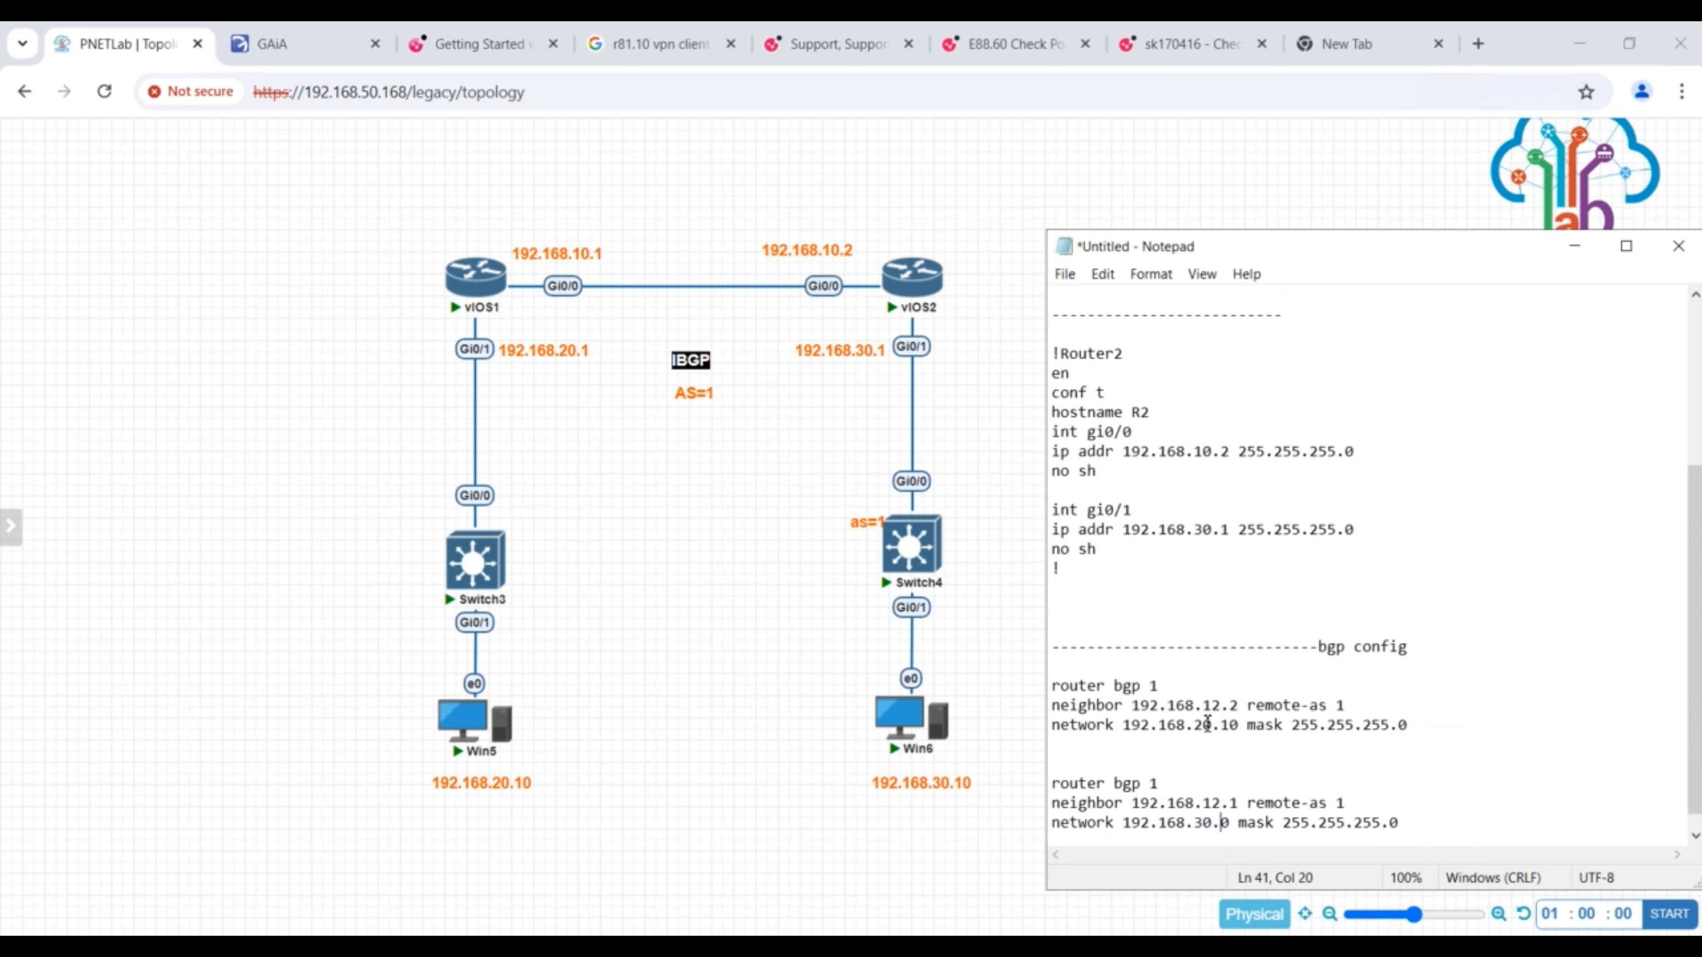
- In the first BGP block, set the network address to 192.168.20.0
click(1205, 724)
click(1232, 724)
key(BackSpace)
click(1413, 724)
- Restore the vIOS1 console and arrange it beside the Notepad window with the BGP script
click(960, 945)
click(861, 900)
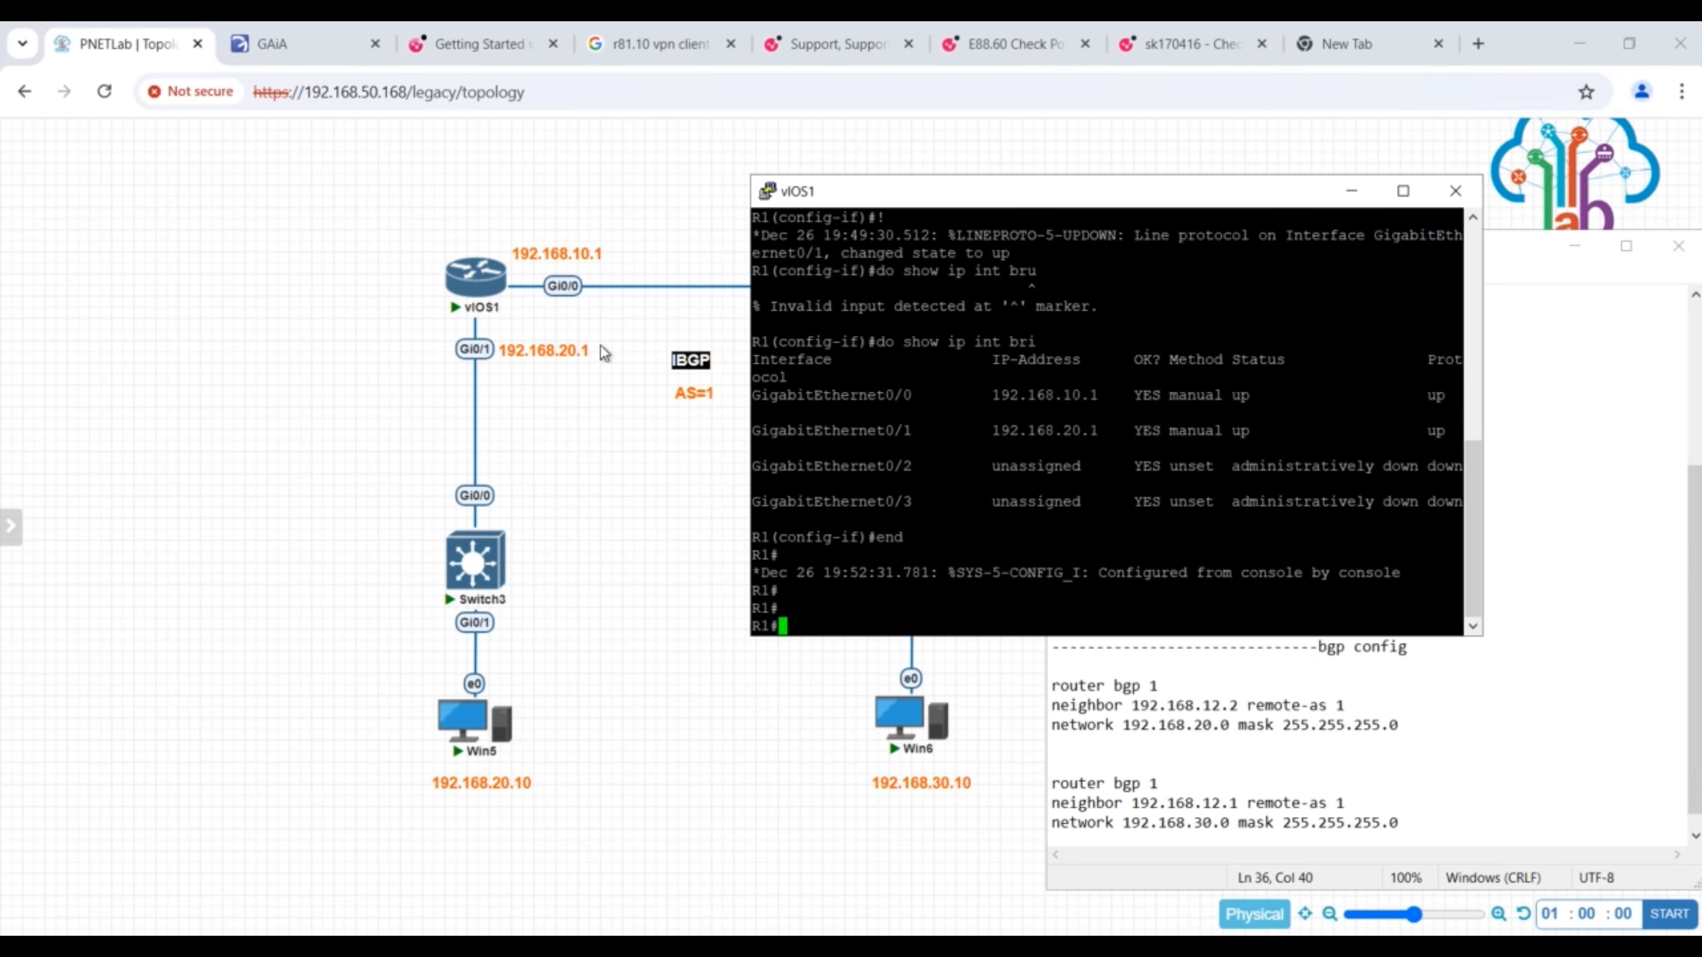
drag(1086, 196, 697, 395)
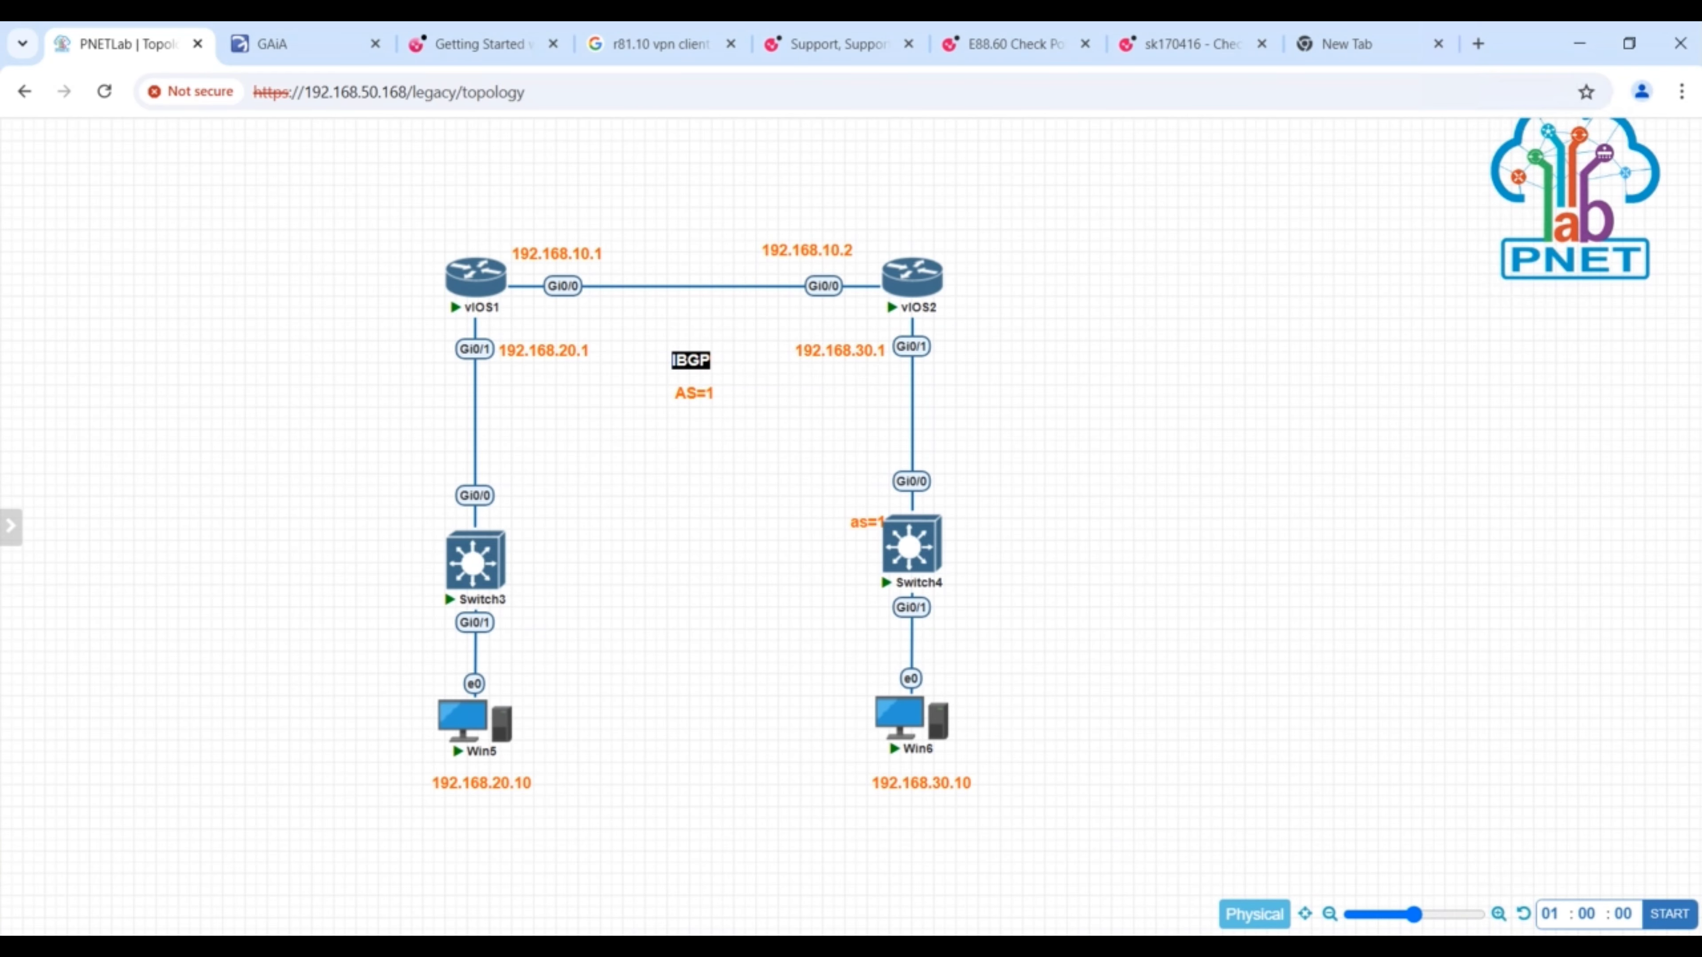
click(960, 945)
click(862, 899)
click(905, 945)
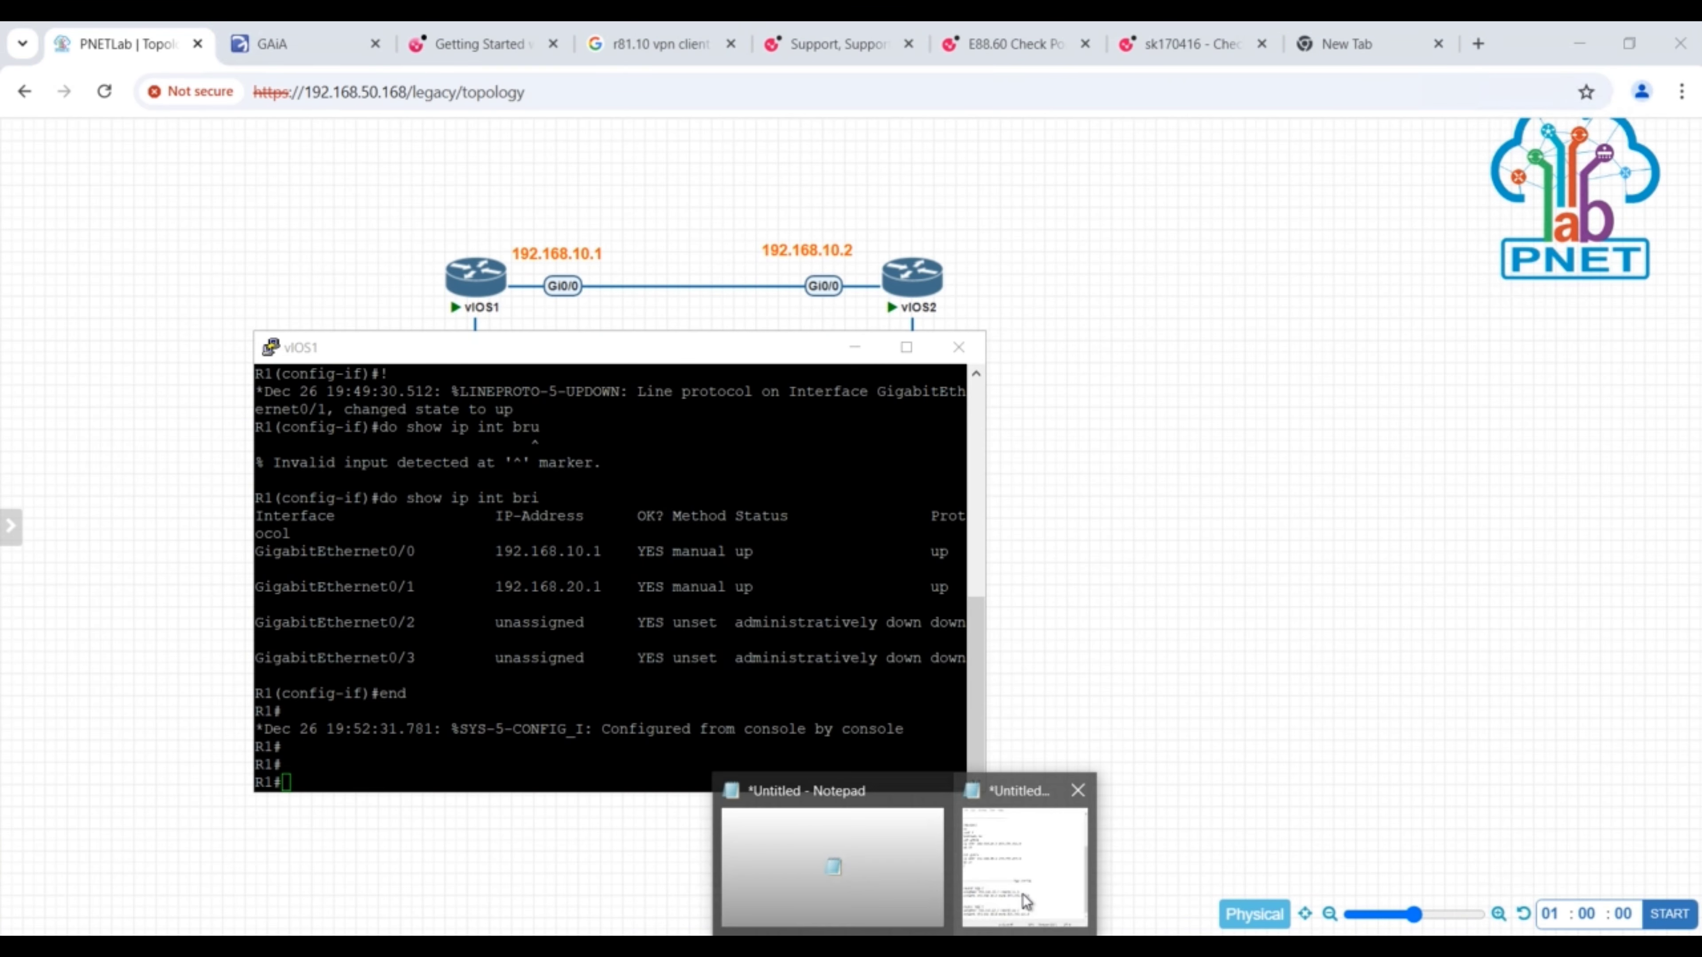
click(1024, 900)
click(565, 764)
- On R1, enter configuration mode, look up the router bgp options and start BGP with AS number 1
text(router bgp ?)
key(BackSpace)
key(BackSpace)
key(BackSpace)
key(BackSpace)
key(BackSpace)
key(BackSpace)
key(BackSpace)
key(BackSpace)
key(BackSpace)
key(BackSpace)
key(BackSpace)
text(con)
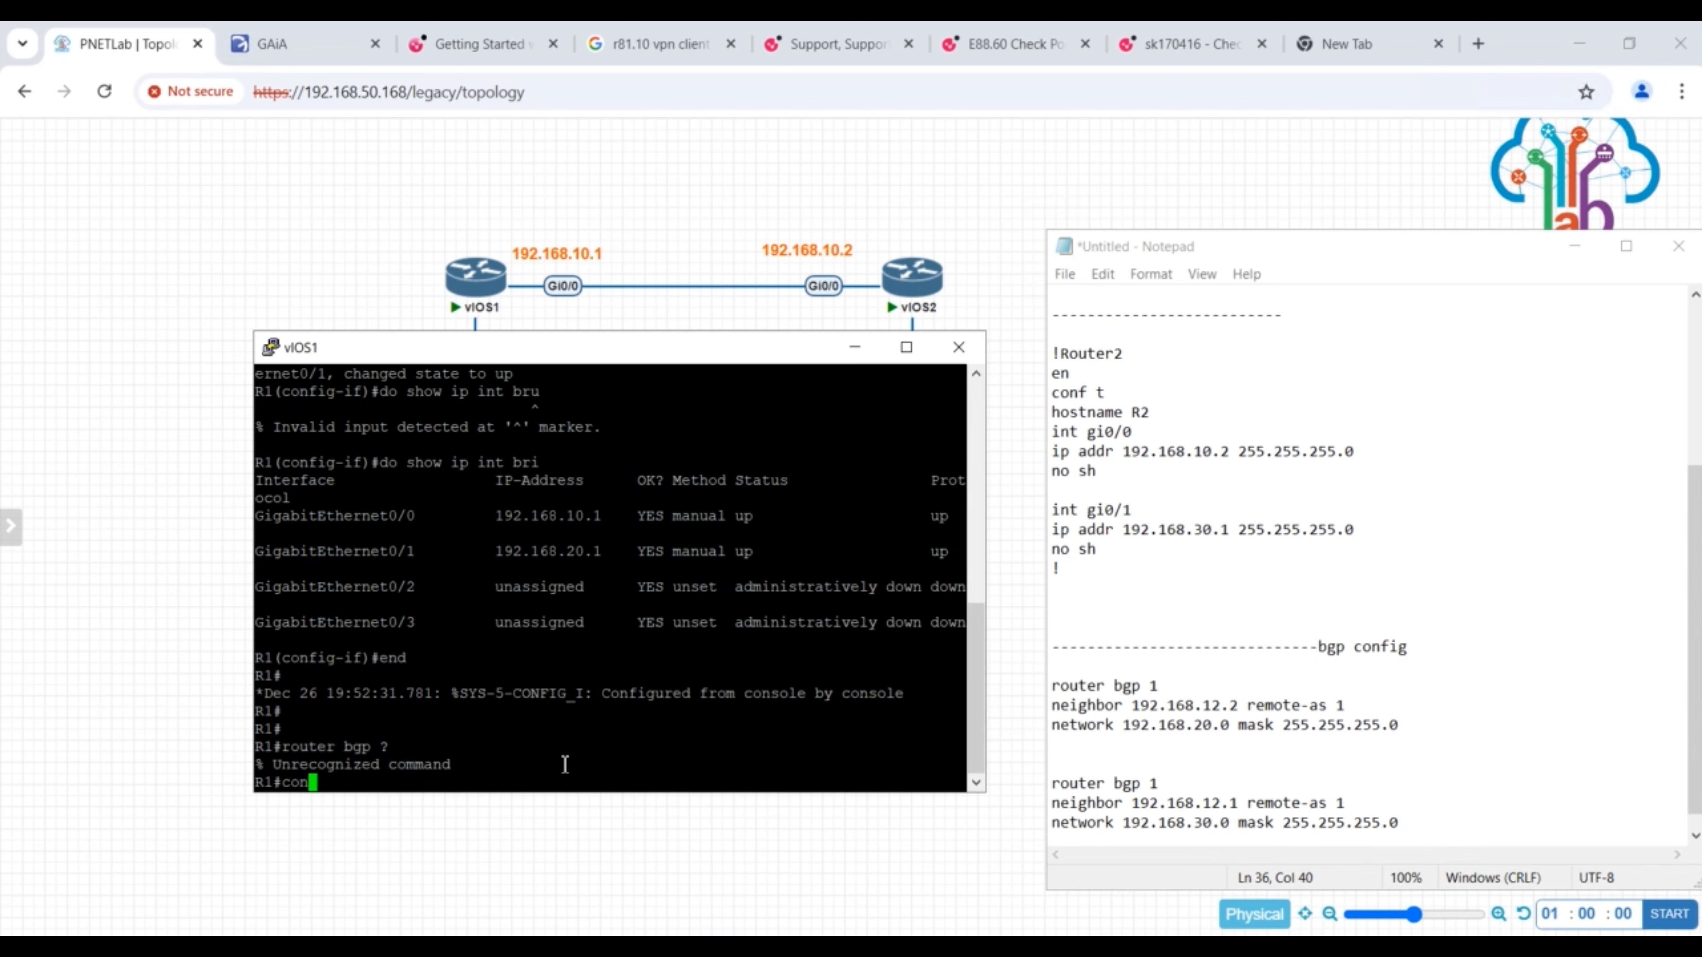
text(f t)
key(Return)
text(router bgp ?1)
key(Return)
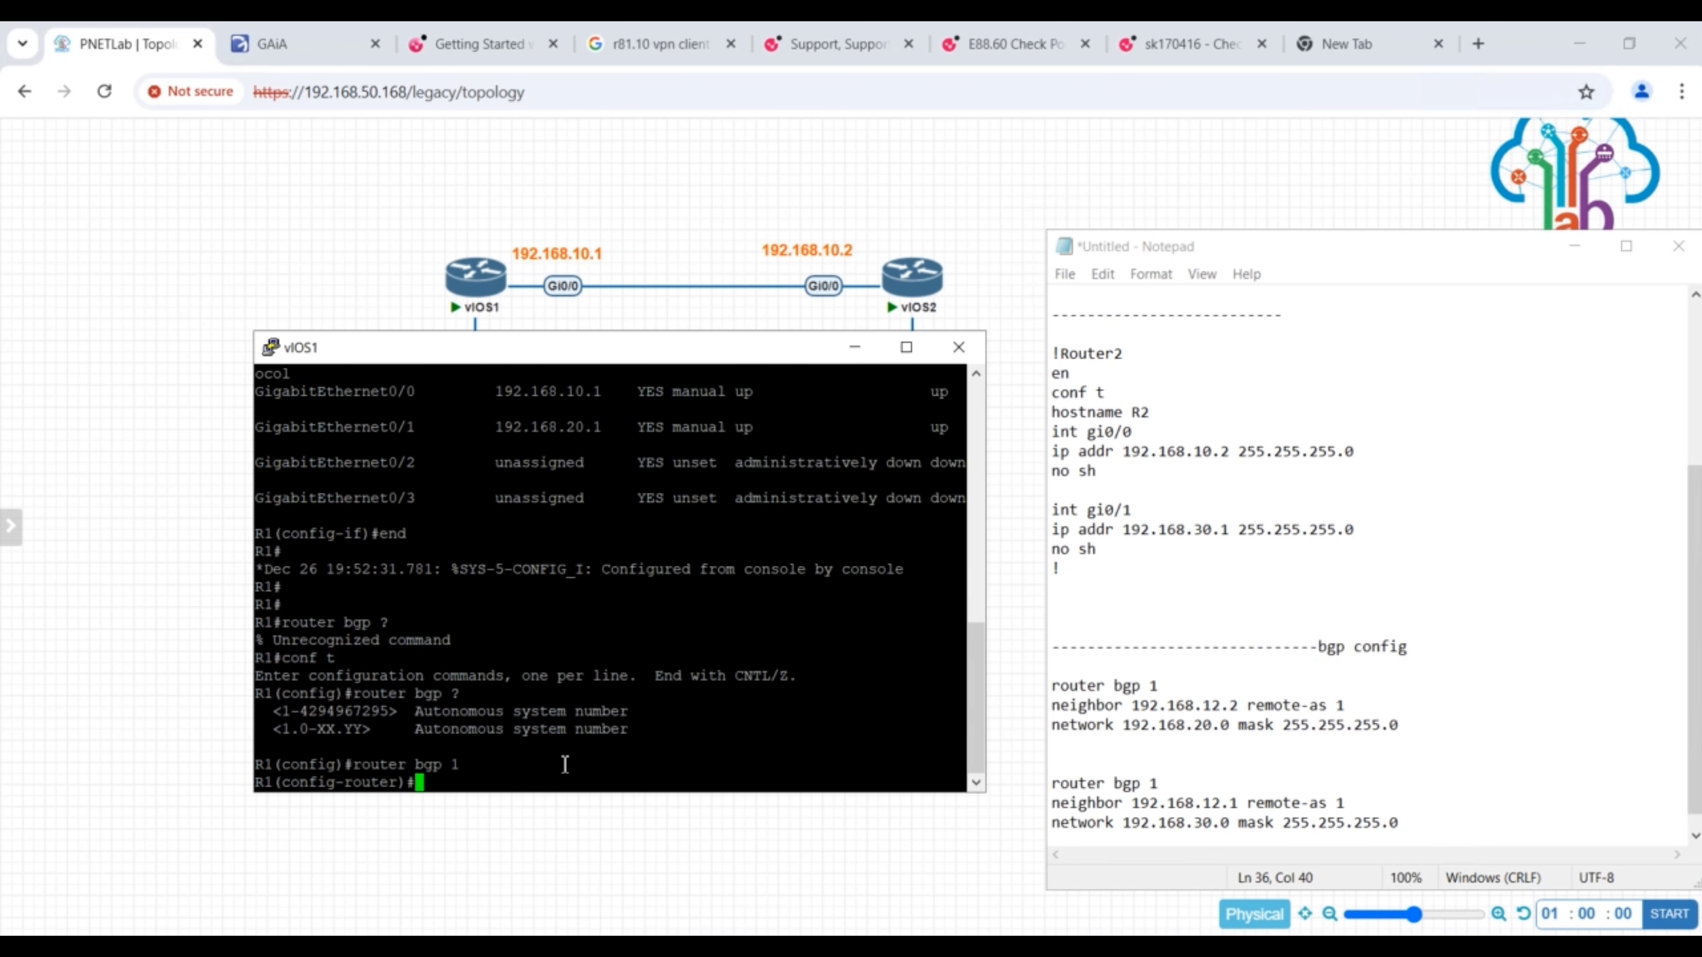
- On R1, look up the BGP neighbor options and add neighbor 192.168.12.2 with remote-as 1
text(neg)
key(Tab)
key(BackSpace)
text(i)
key(Tab)
text(?192)
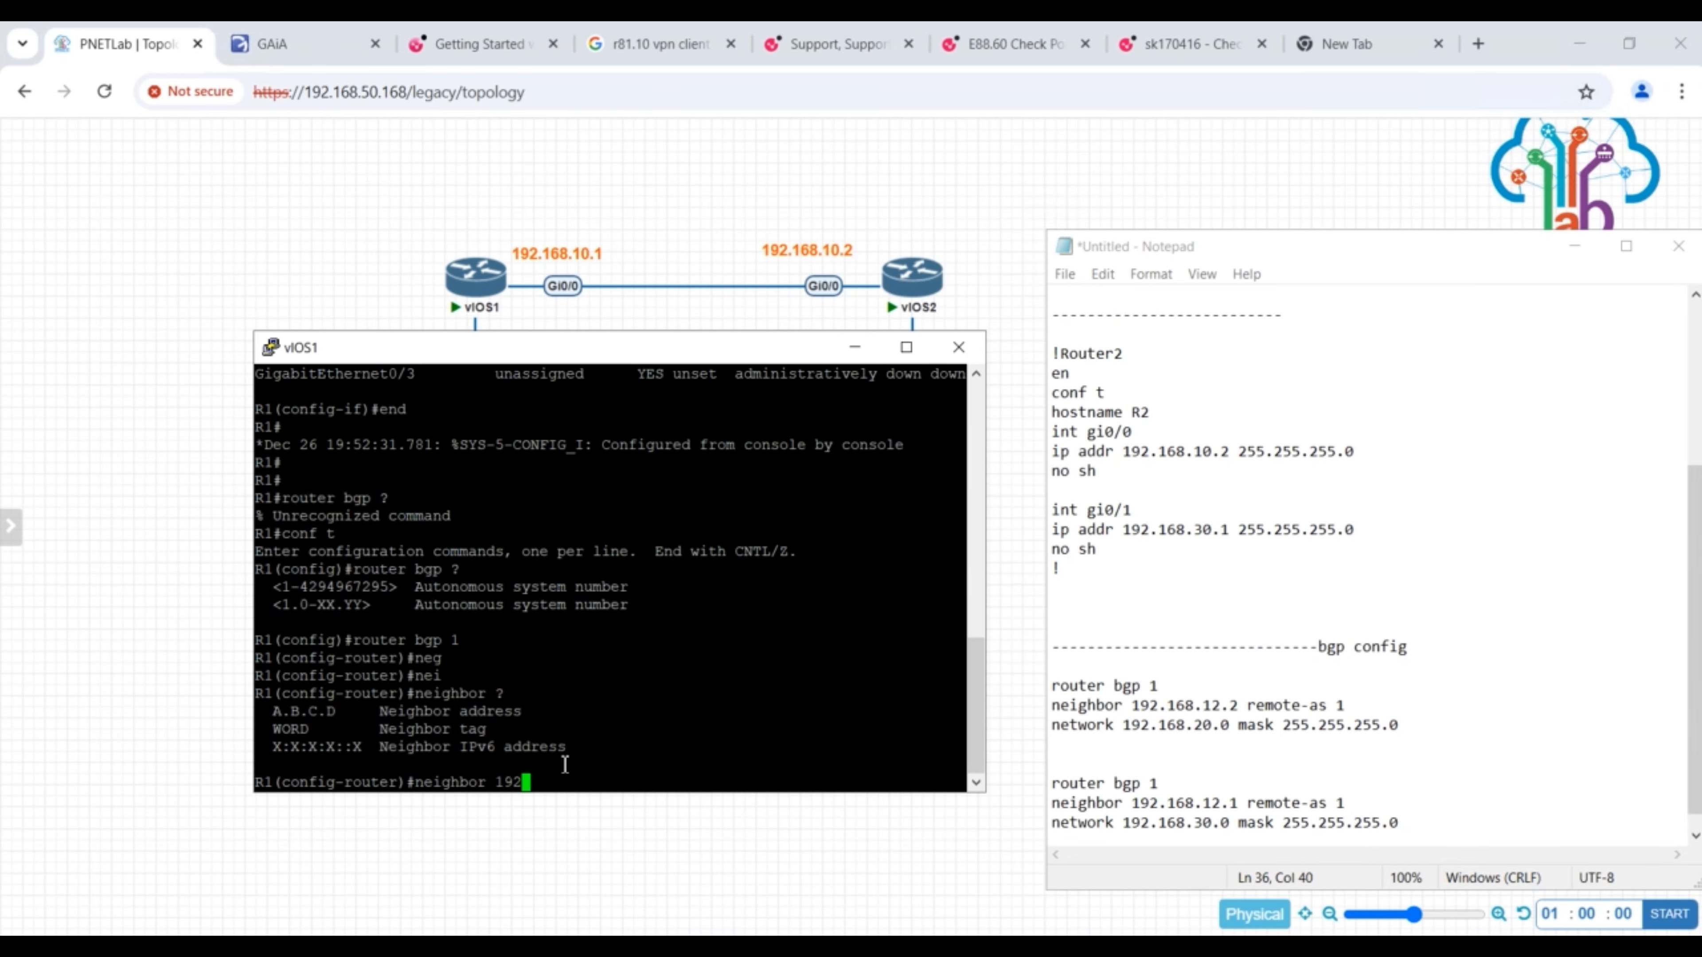
text(.168.10.2 ?)
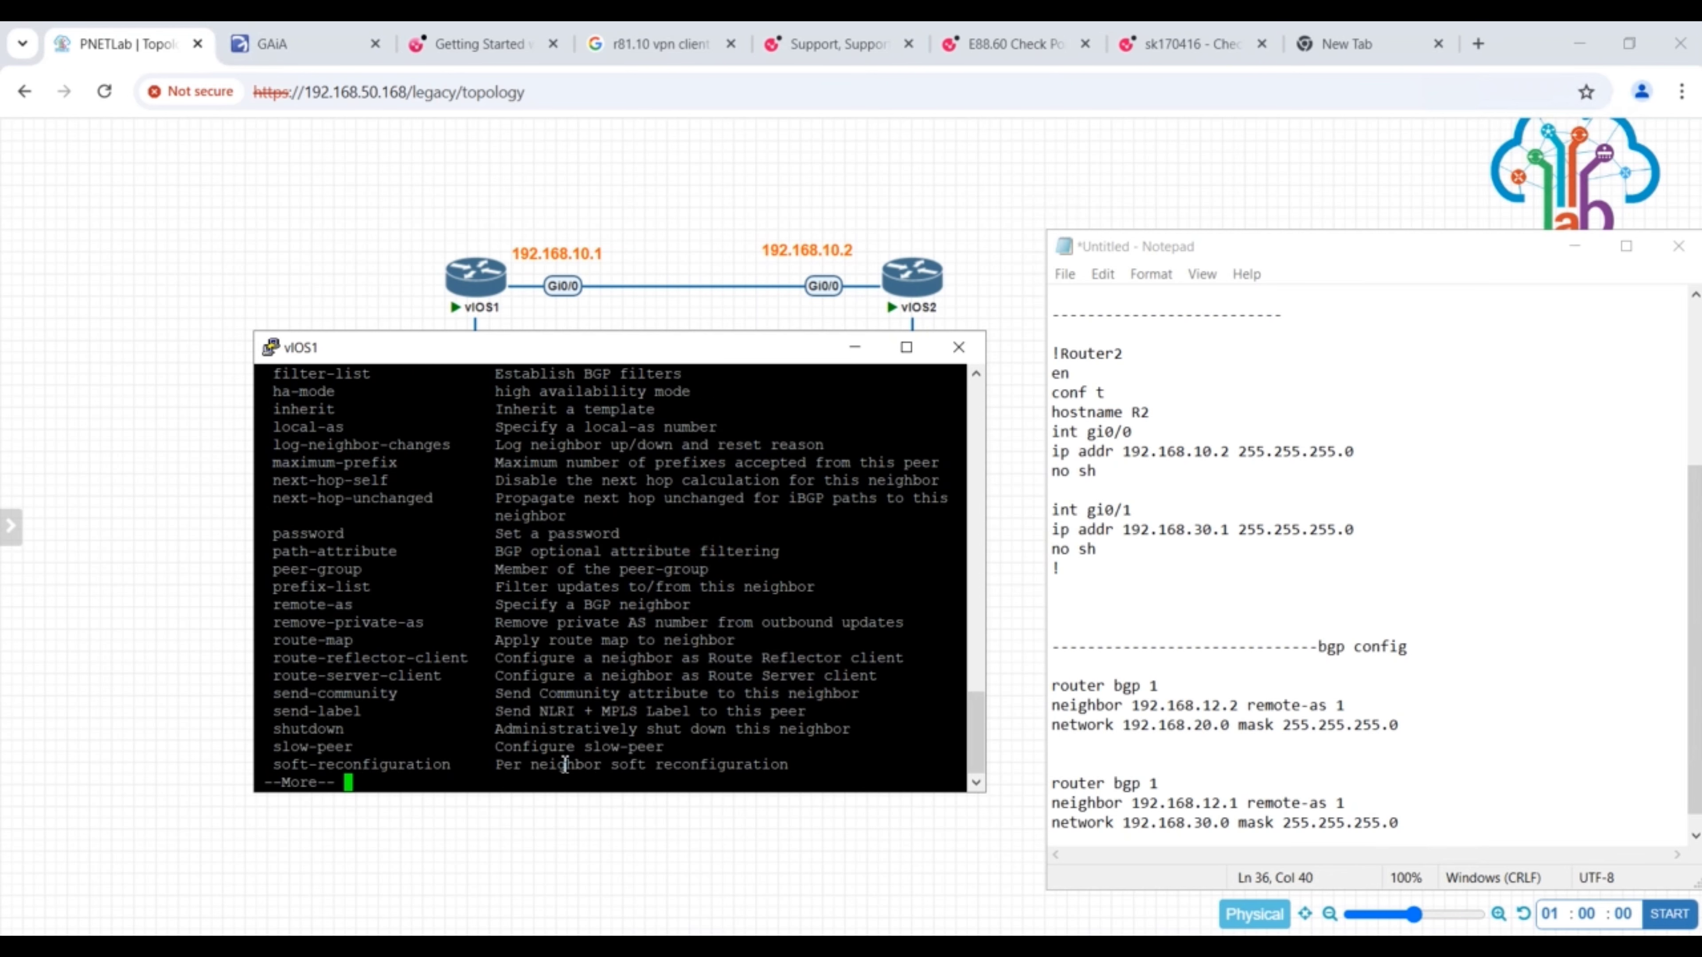
key(space)
text(re)
key(Tab)
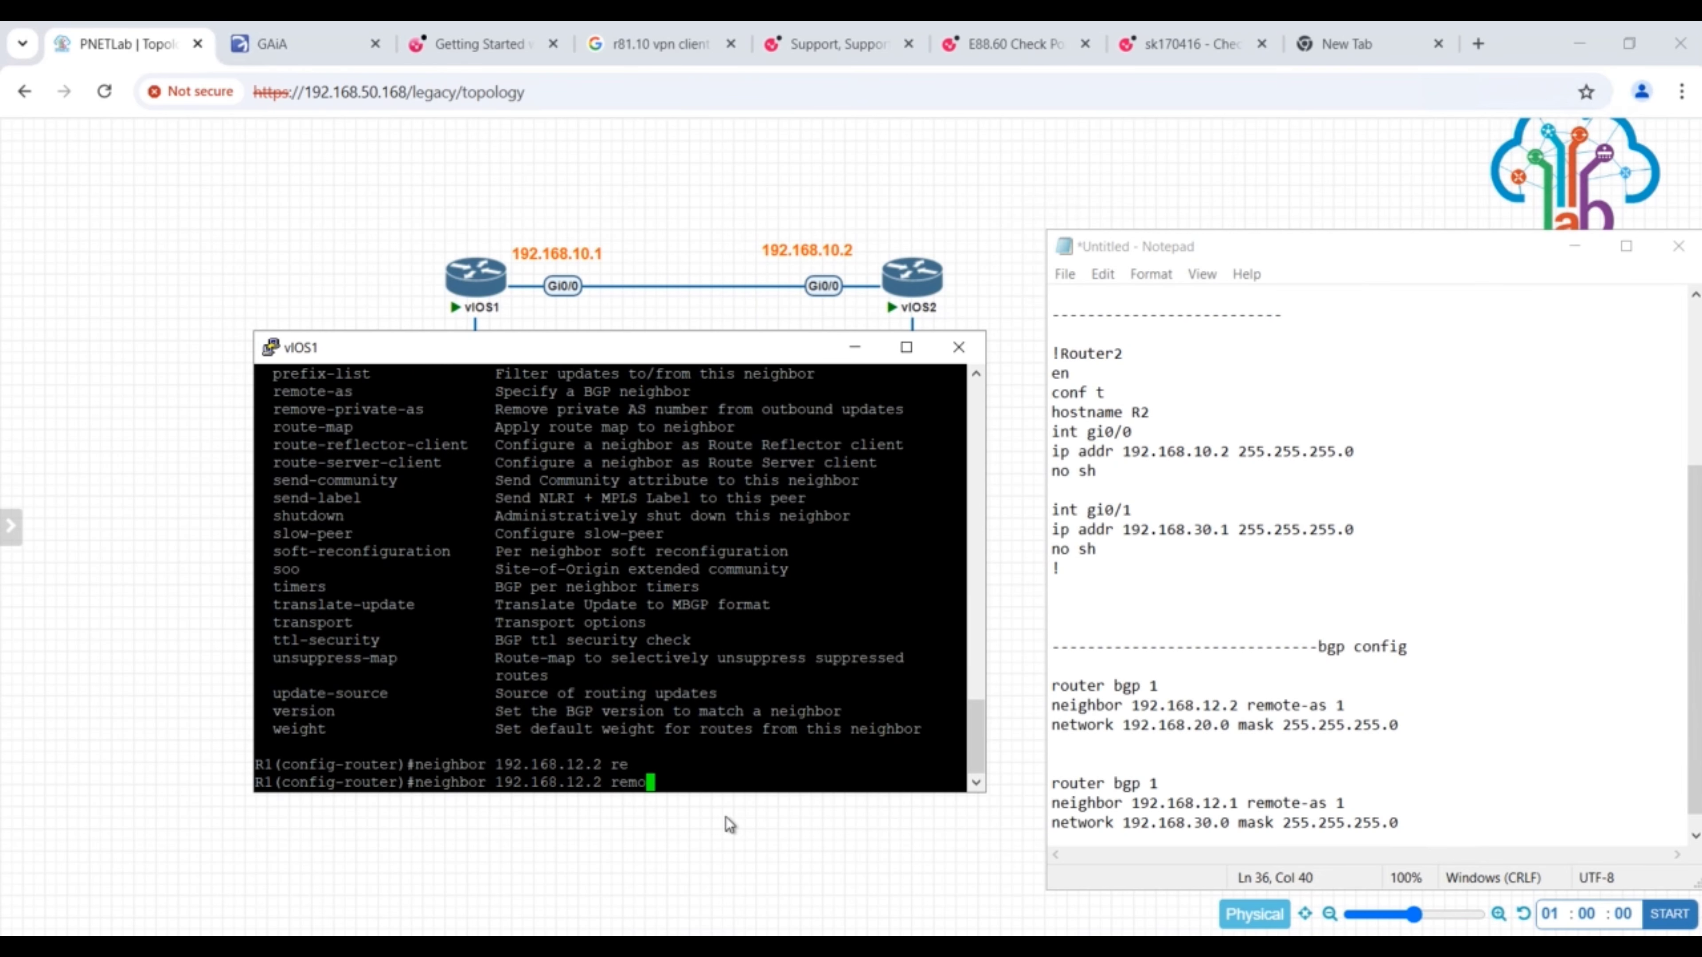
text(mote)
key(Tab)
text(1)
key(Return)
- Advertise network 192.168.20.0 with mask 255.255.255.0 in R1's BGP process and save the configuration
text(network)
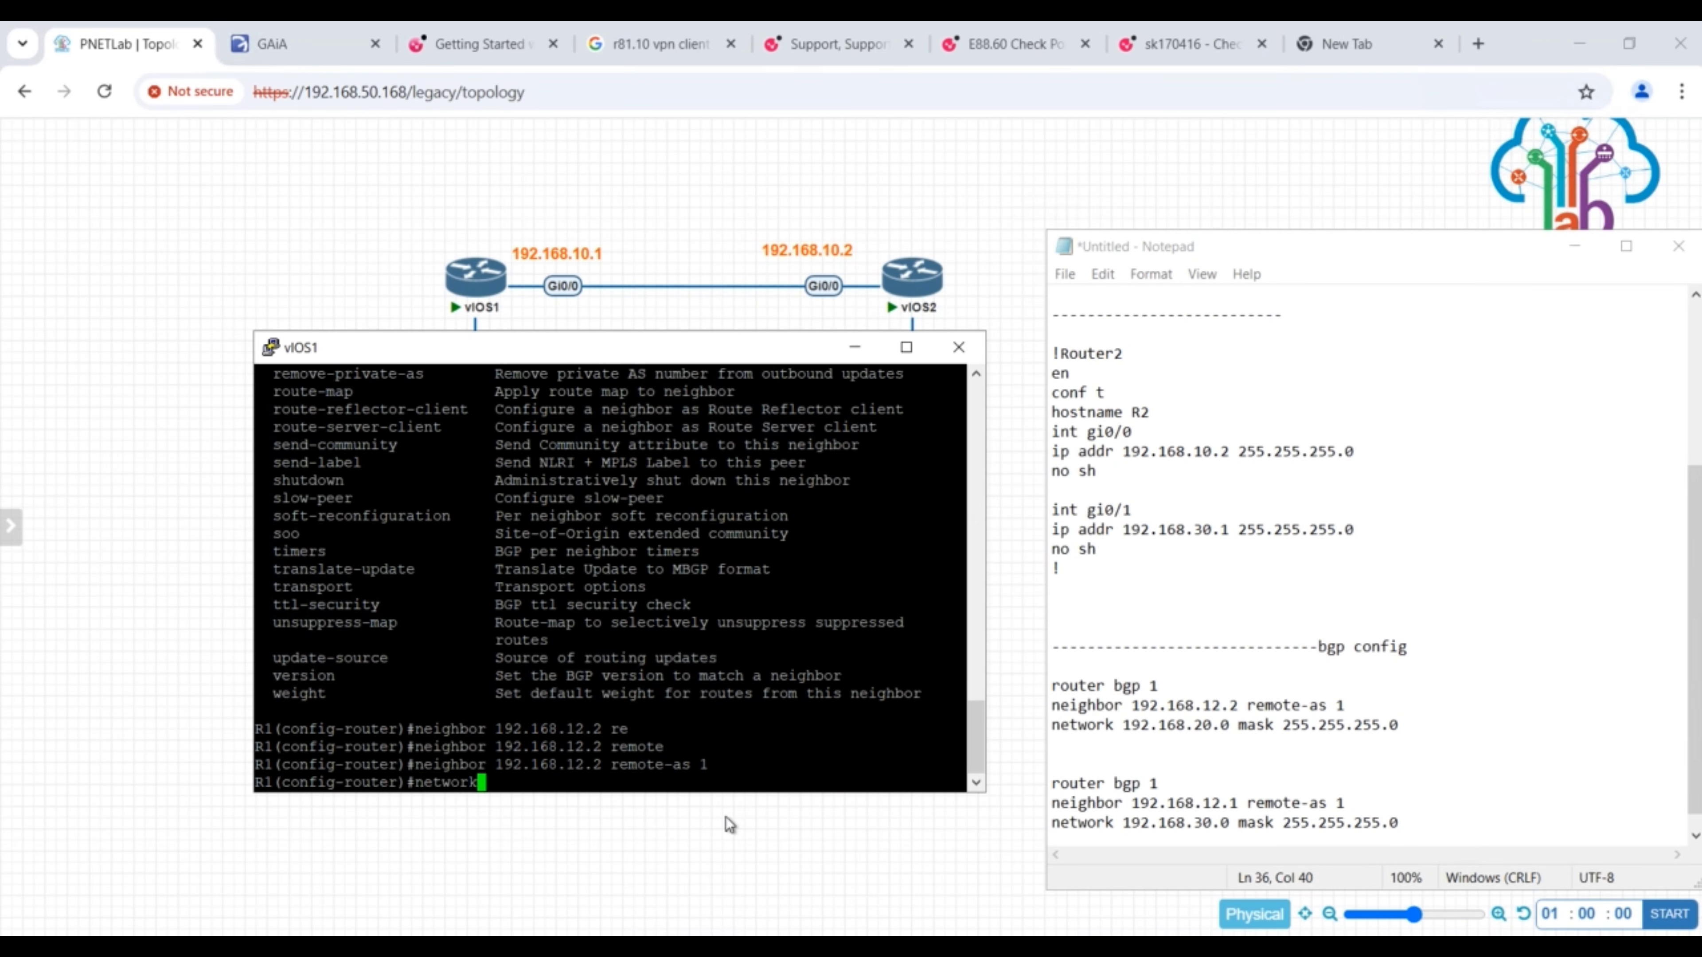
text( 192.168.20.0 ?m)
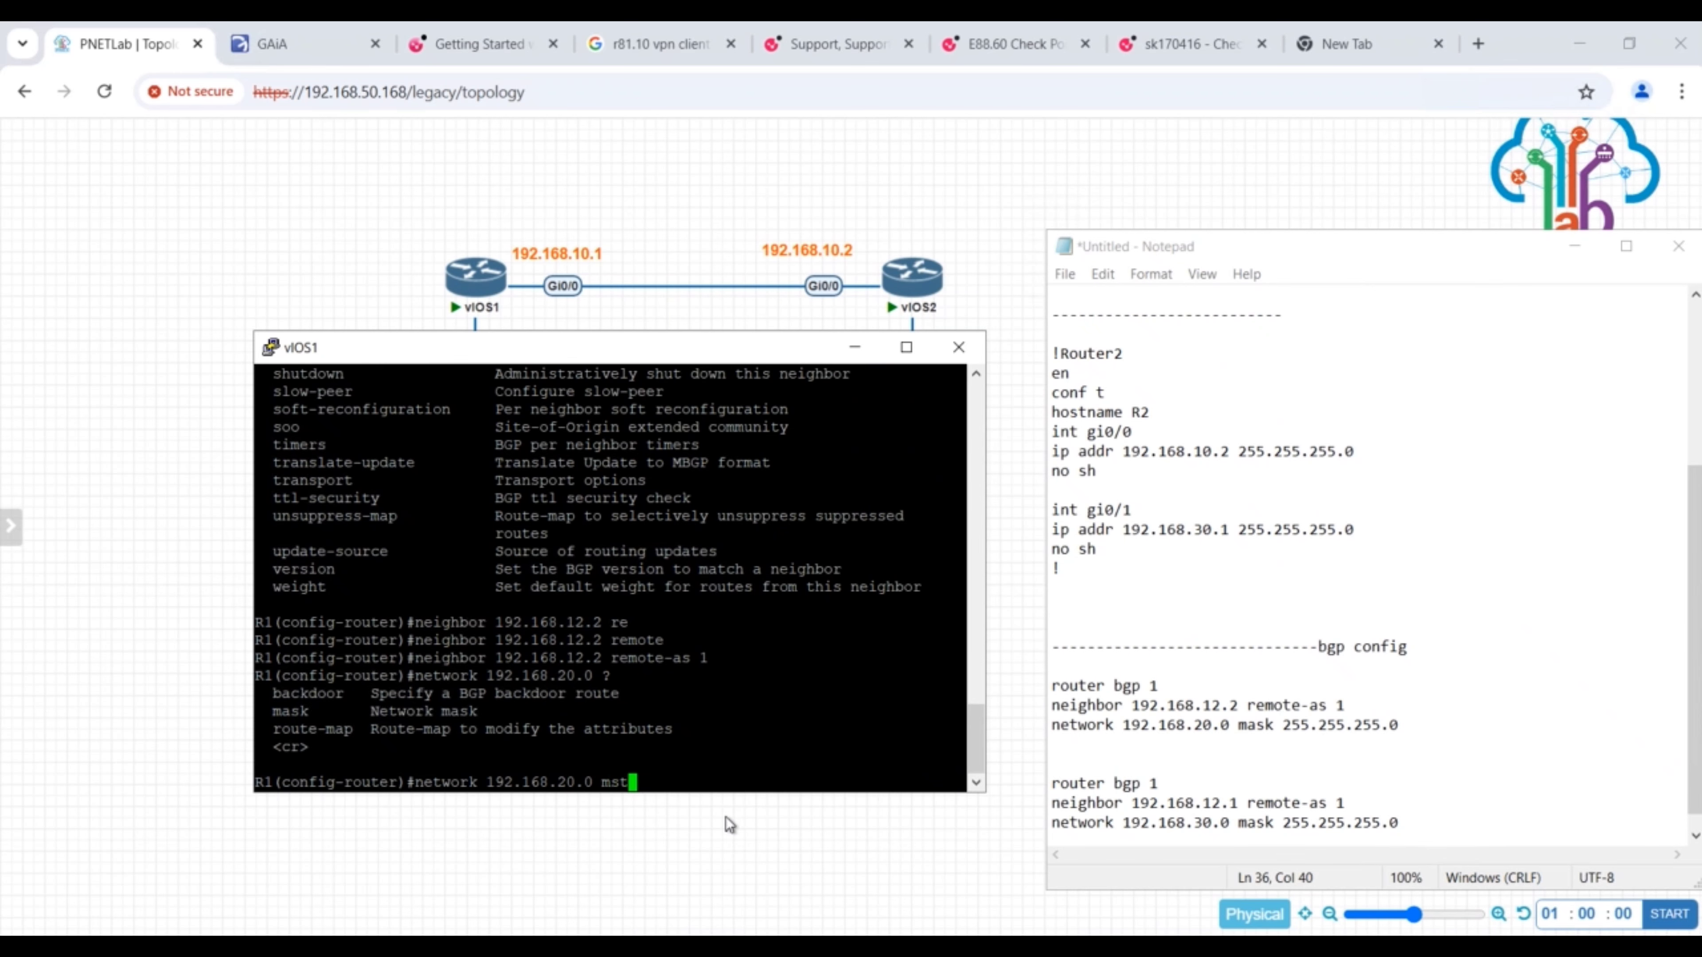
key(Tab)
text(255.255.255.0)
key(Return)
text(do wr)
key(Return)
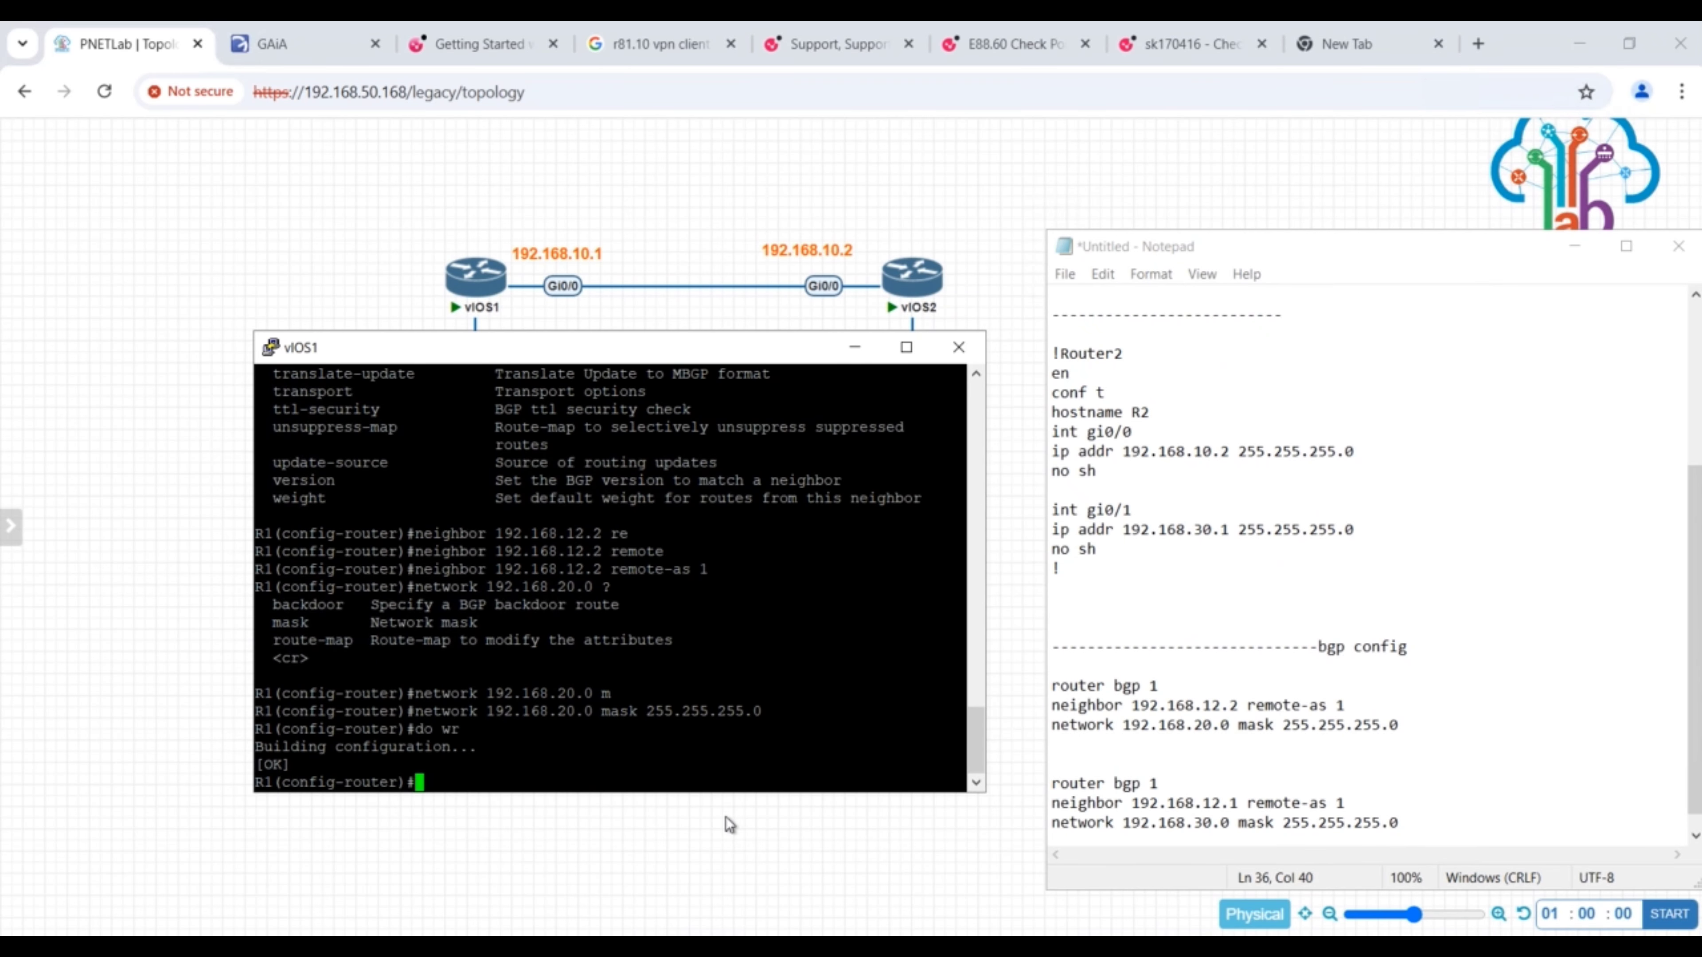
- Back in the R1 console, remove the BGP neighbor 192.168.12.2 remote-as 1
drag(1538, 809, 1150, 780)
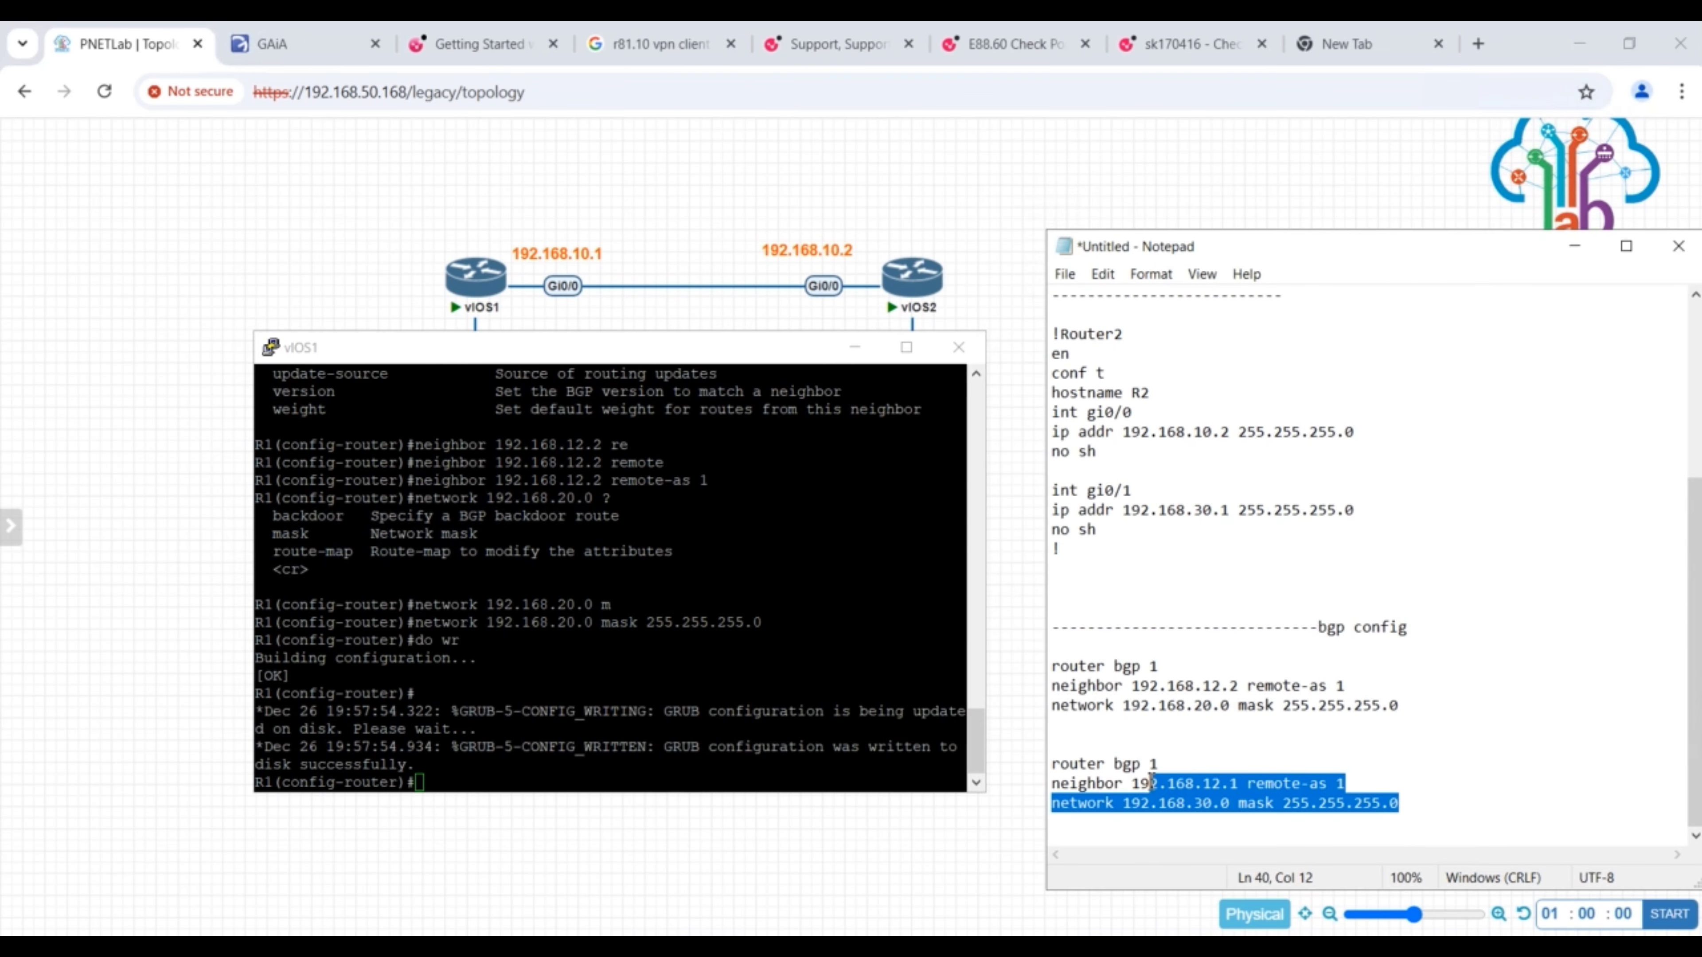
click(1149, 764)
click(495, 759)
key(Up)
key(Up)
key(Up)
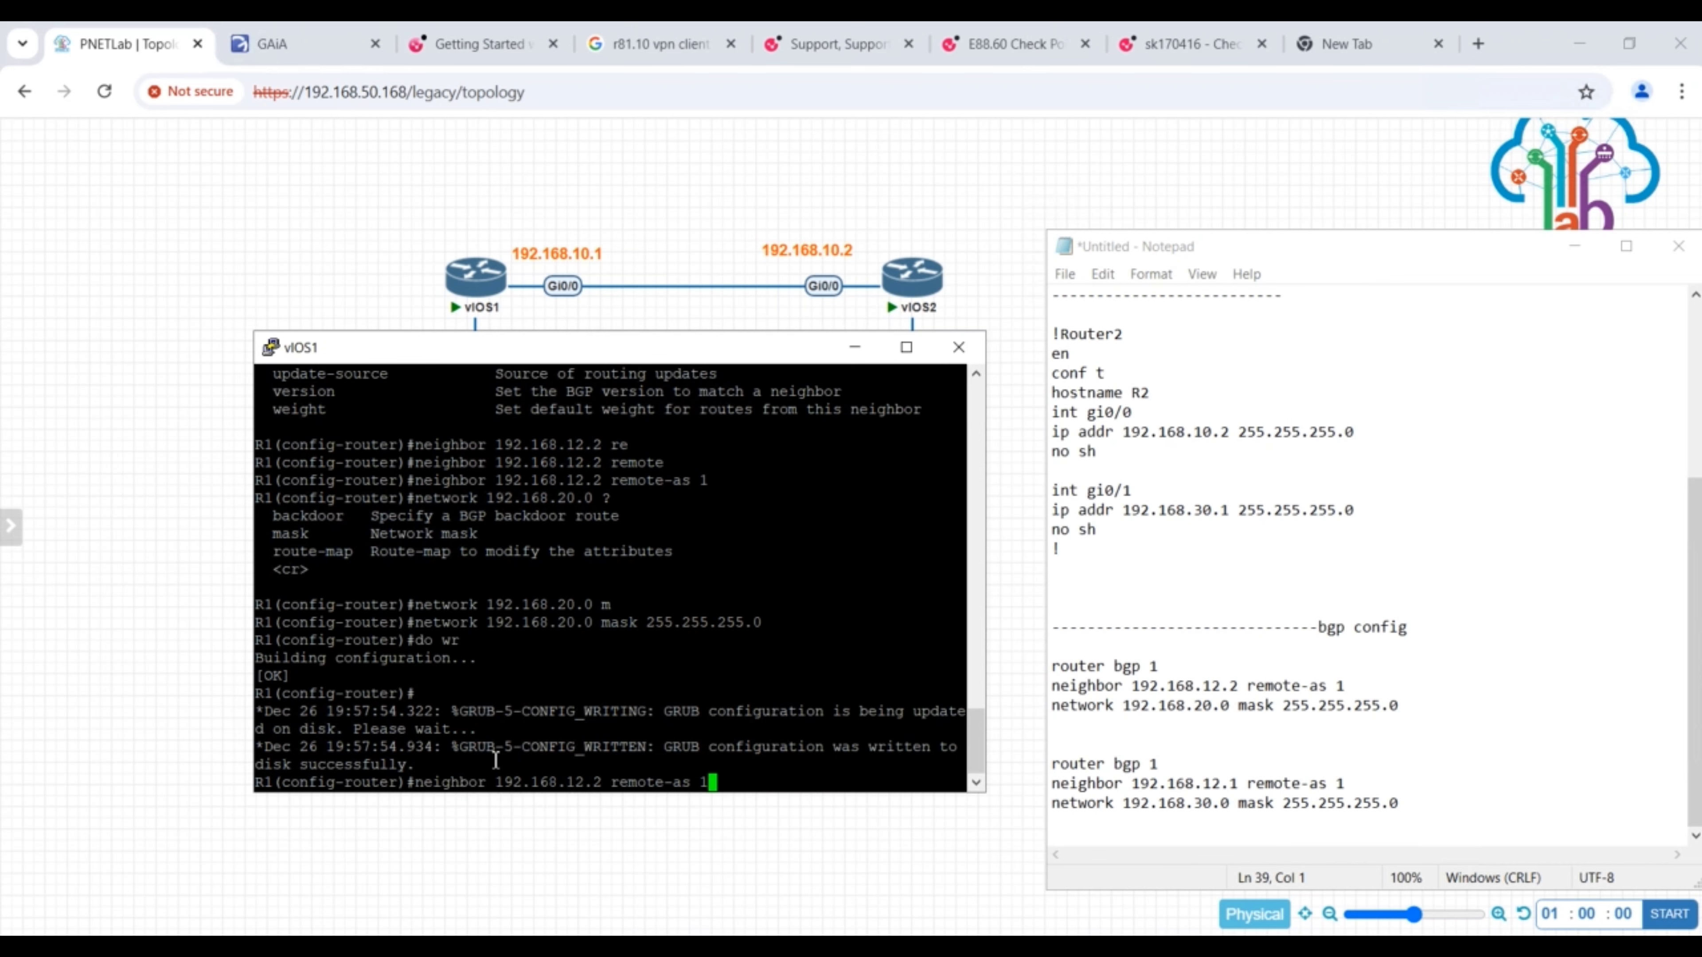
key(ctrl+a)
text(no)
key(Return)
- Remove the advertised network 192.168.20.0 mask 255.255.255.0 from R1's BGP process
key(Up)
key(Up)
key(Up)
key(Left)
key(Left)
key(Left)
key(Left)
key(Left)
key(Left)
key(Left)
key(Left)
key(Left)
key(Left)
key(Left)
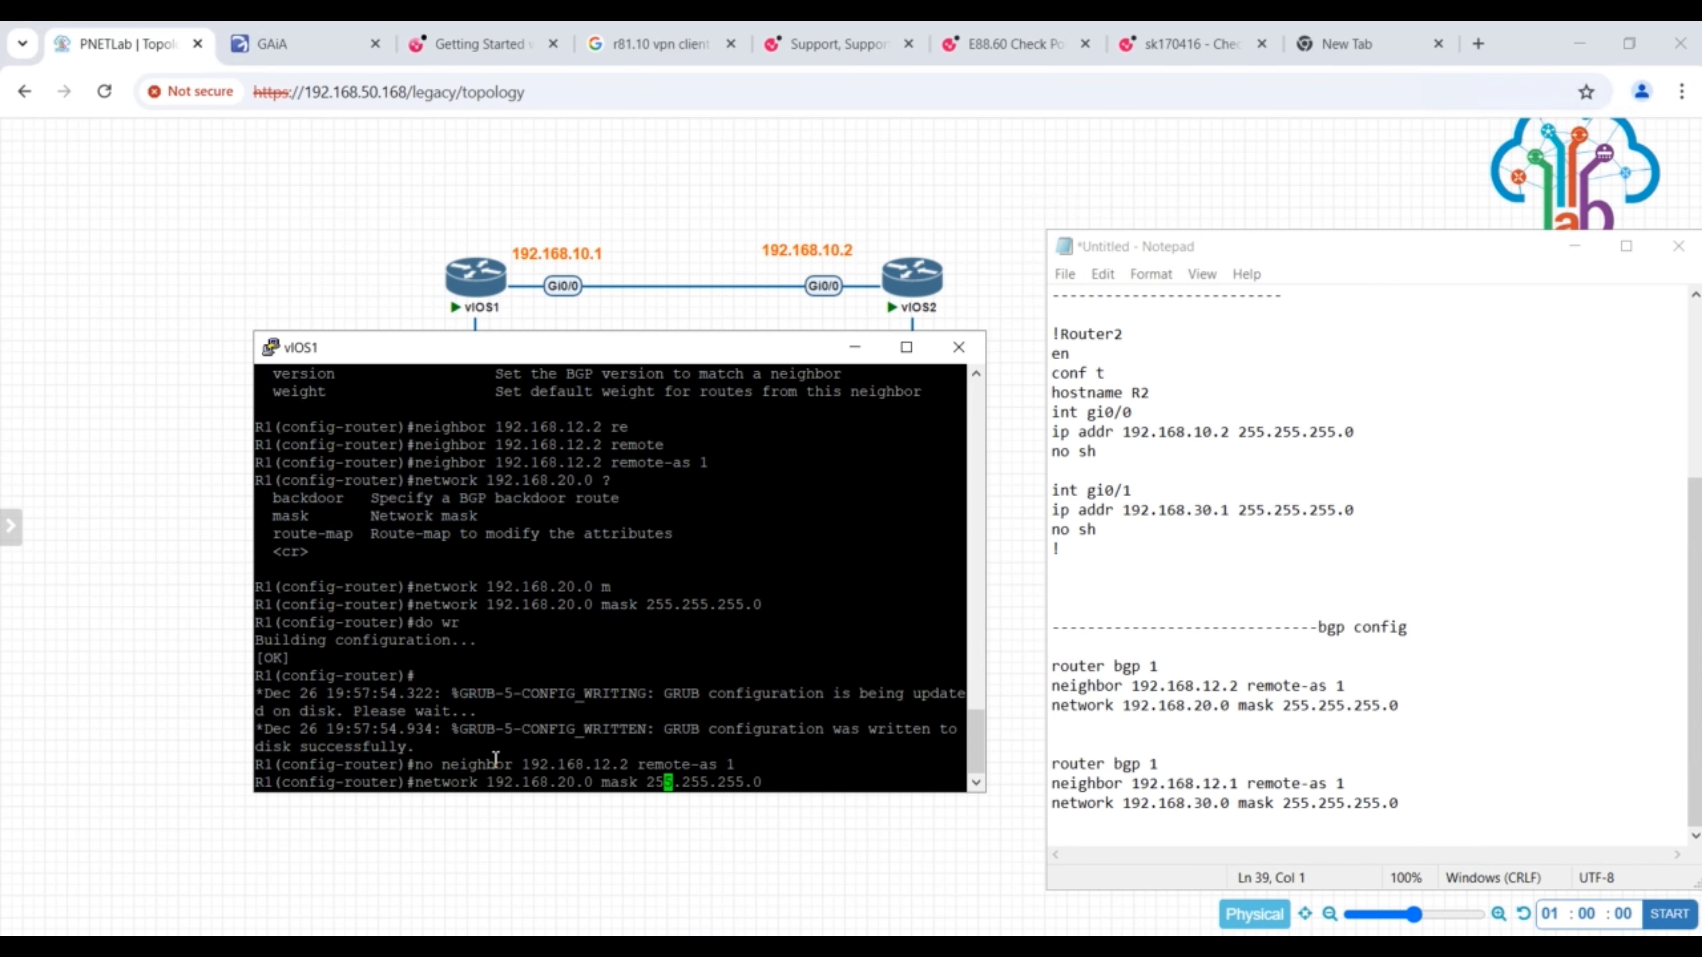
key(ctrl+a)
text(no)
key(Return)
- Issue the removal of neighbor 192.168.12.2 remote-as 1 on R1 once more
key(Up)
key(Up)
key(Up)
key(Up)
key(Up)
key(Left)
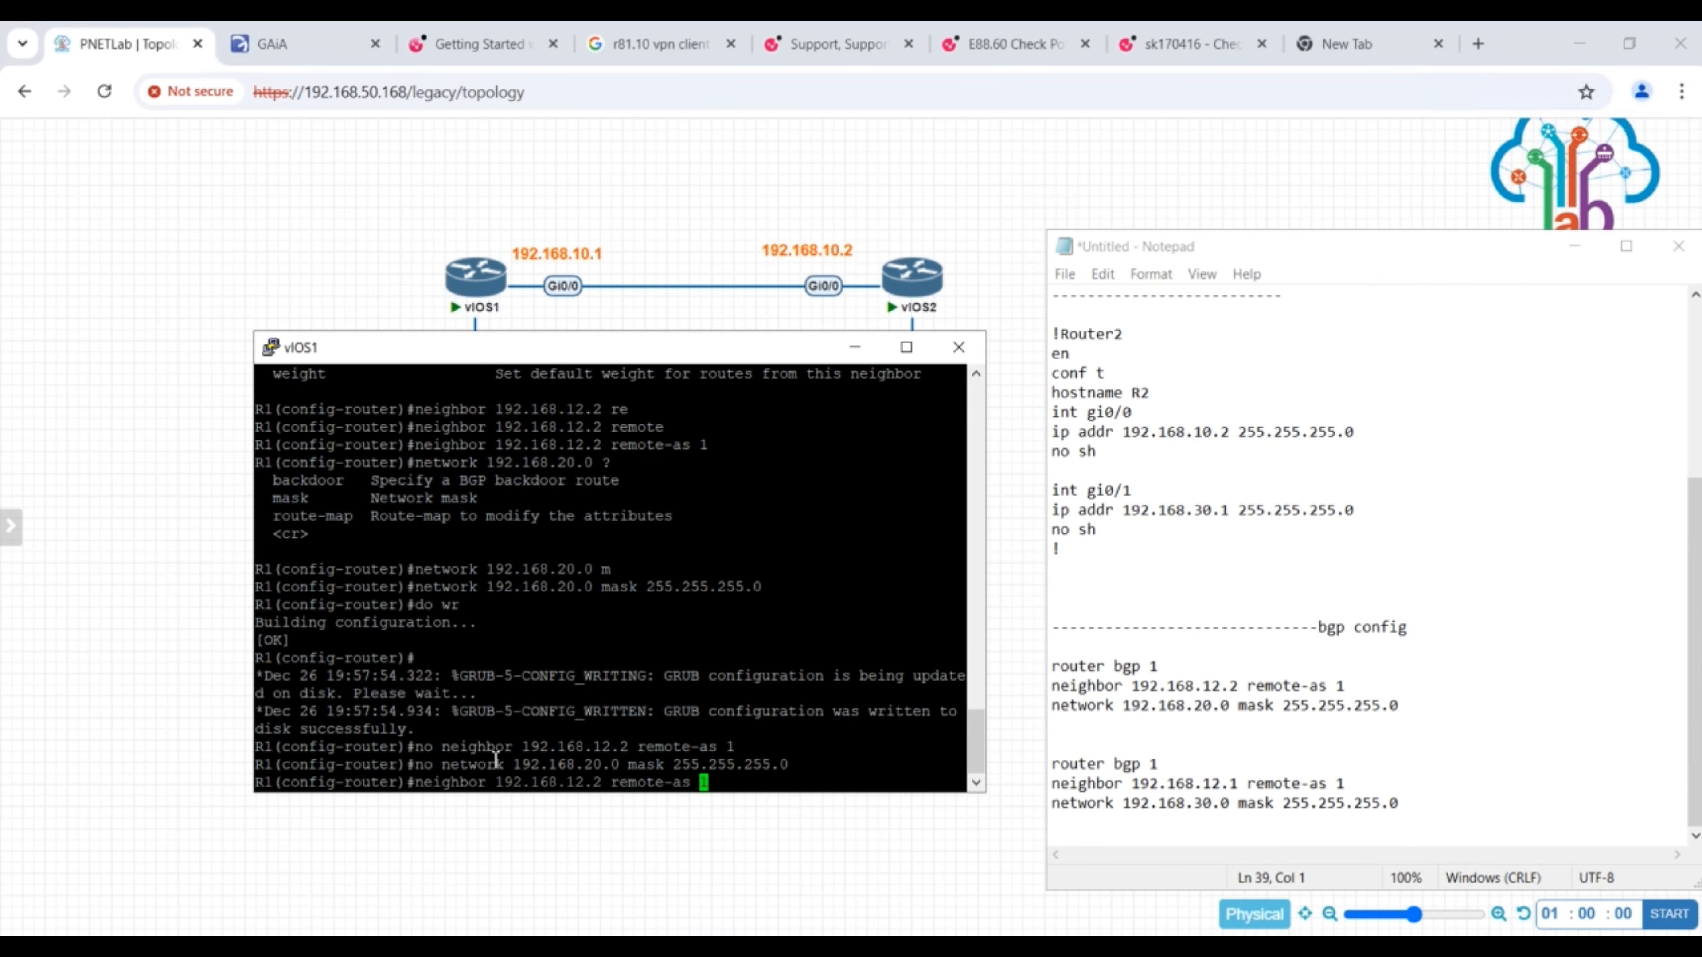
key(ctrl+a)
text(no)
key(Return)
- Delete the whole BGP process with AS number 1 from R1 and save the configuration
text(no rou)
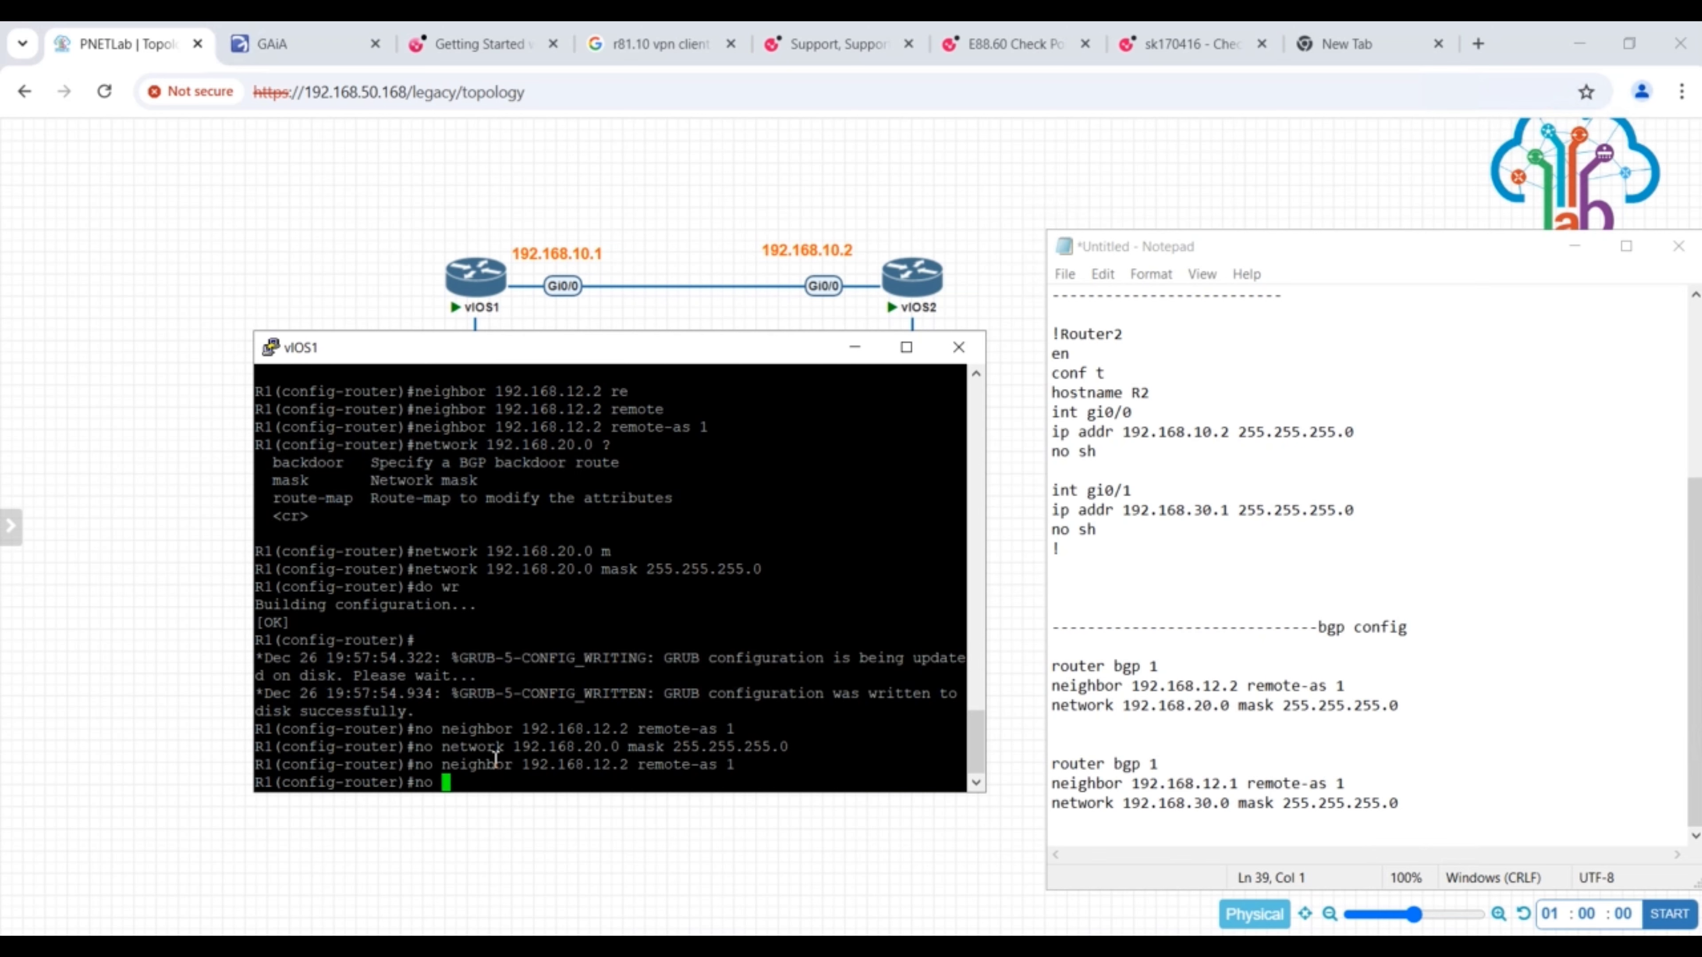
key(Tab)
text(ter bg)
key(Tab)
text(p)
key(Tab)
text(1)
key(Return)
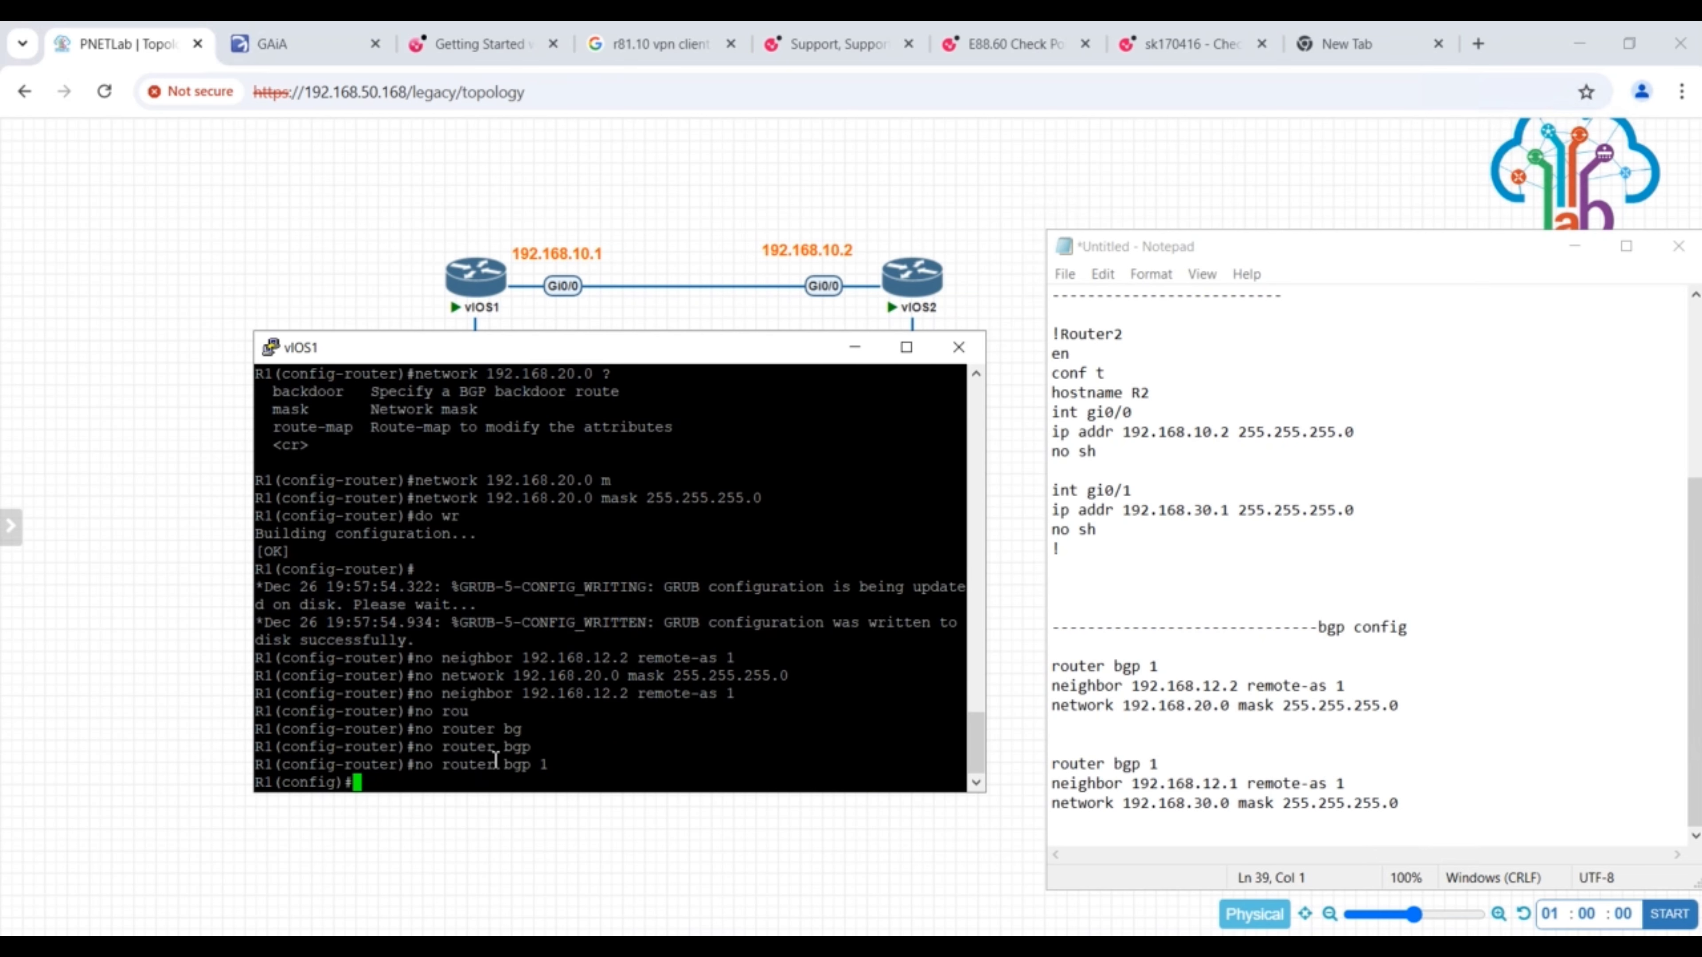
text(do wr)
key(Return)
key(Return)
key(Return)
key(Return)
key(Return)
key(Return)
key(Return)
key(Return)
key(Return)
key(Return)
key(Return)
key(Return)
key(Return)
key(Return)
key(Return)
key(Return)
key(Return)
key(Return)
key(Return)
key(Return)
key(Return)
key(Return)
key(Return)
key(Return)
key(Return)
key(Return)
- In the Notepad script, set the first block's neighbor to 192.168.10.2 and the second block's neighbor to 192.168.20.1
click(1221, 691)
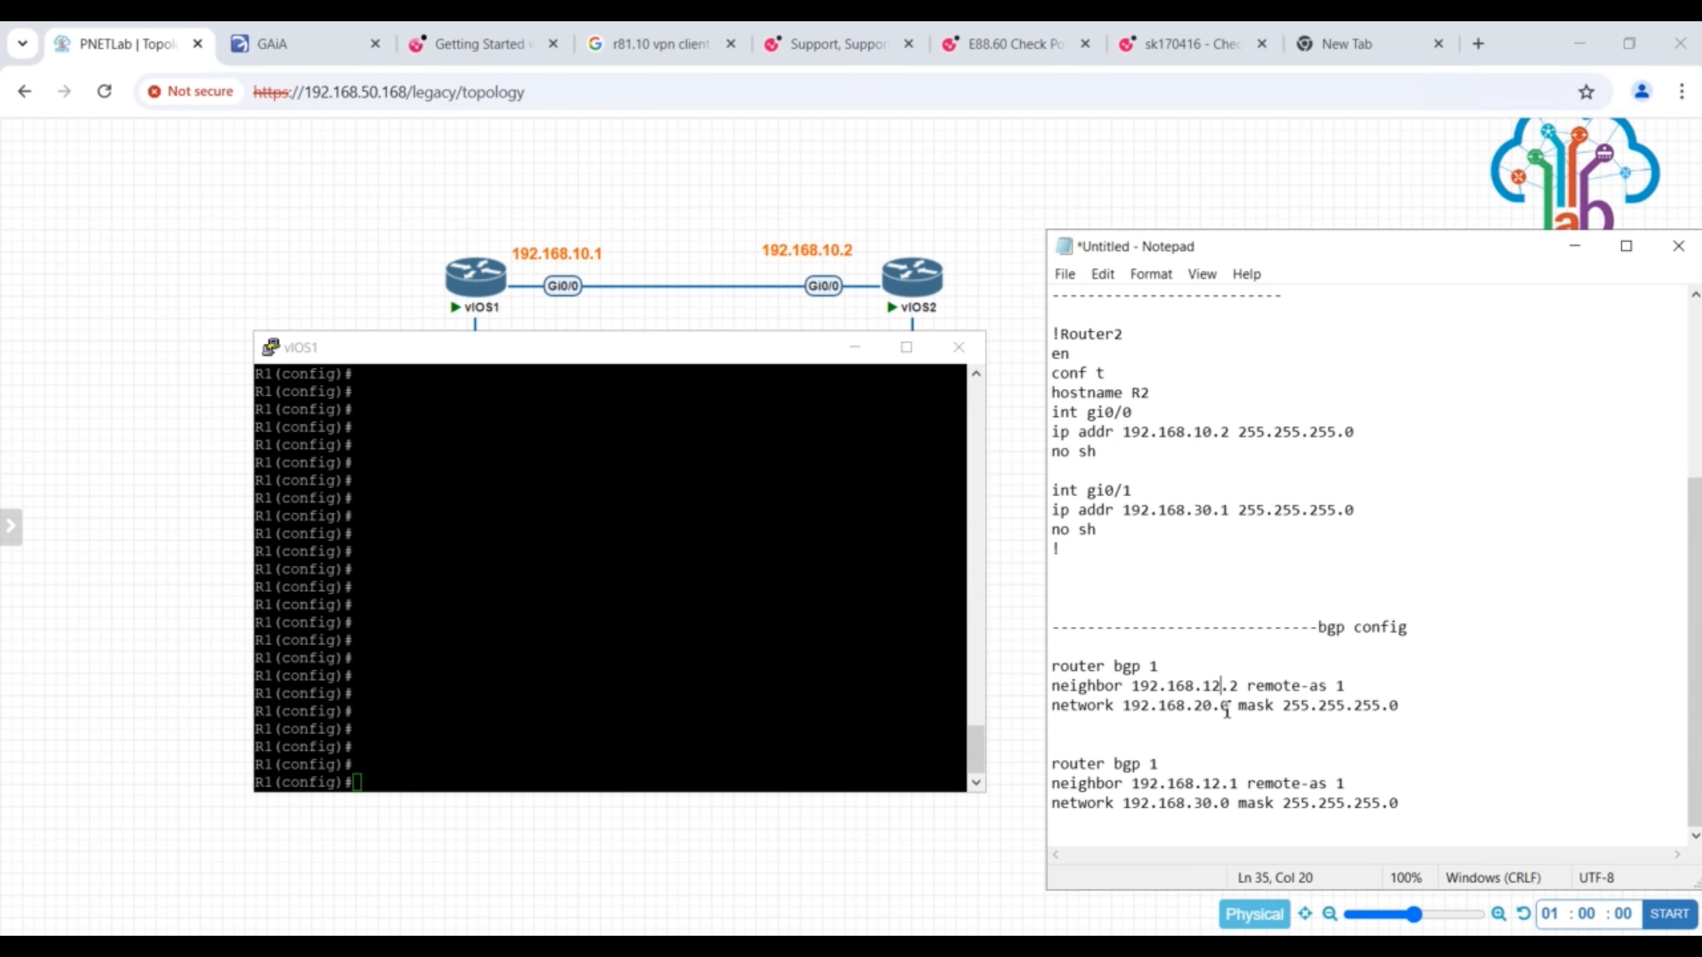
key(BackSpace)
text(0)
click(1221, 787)
key(BackSpace)
key(BackSpace)
text(20)
- Return to the R1 console and start BGP with AS number 1
click(683, 666)
text(router)
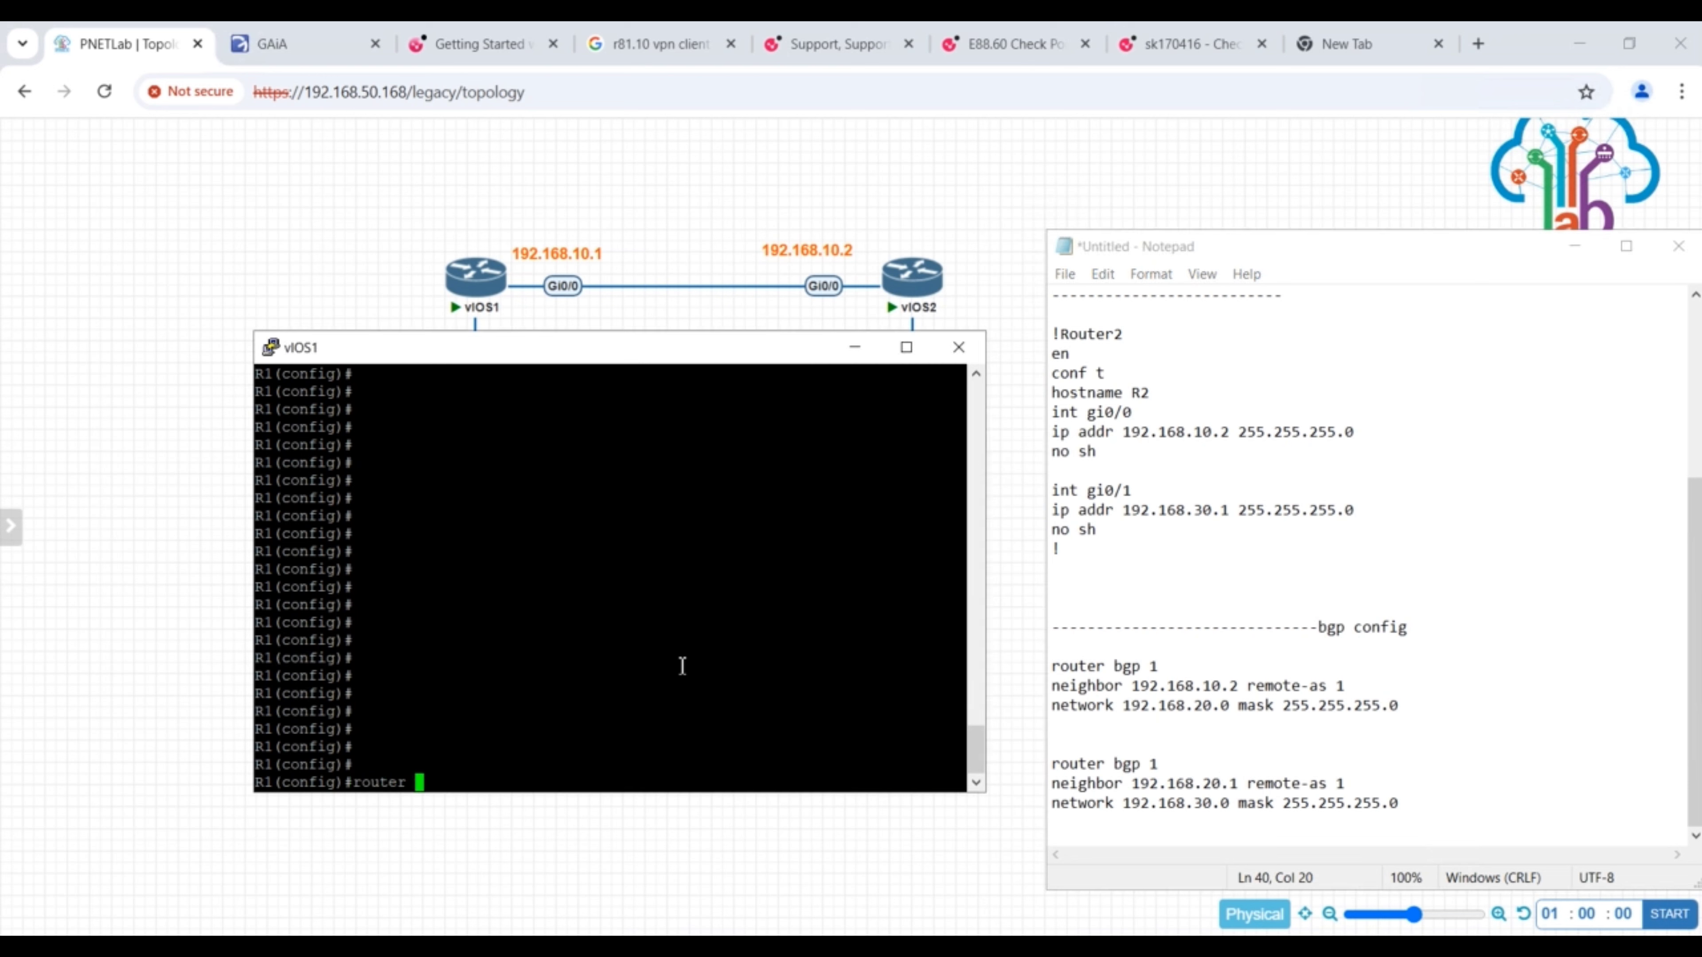
key(BackSpace)
key(BackSpace)
key(BackSpace)
key(BackSpace)
key(BackSpace)
key(BackSpace)
key(BackSpace)
text(wr)
key(Return)
text(do wr)
key(Return)
key(Return)
key(Return)
key(Return)
key(Return)
key(Return)
key(Return)
key(Return)
key(Return)
key(Return)
key(Return)
key(Return)
key(Return)
key(Return)
key(Return)
key(Return)
key(Return)
key(Return)
key(Return)
key(Return)
key(Return)
text(router bgp 1)
key(Return)
- On R1, check the neighbor options and add BGP neighbor 192.168.10.2 with remote-as 1
text(nei)
key(Tab)
text(?192.168.10.2 ?)
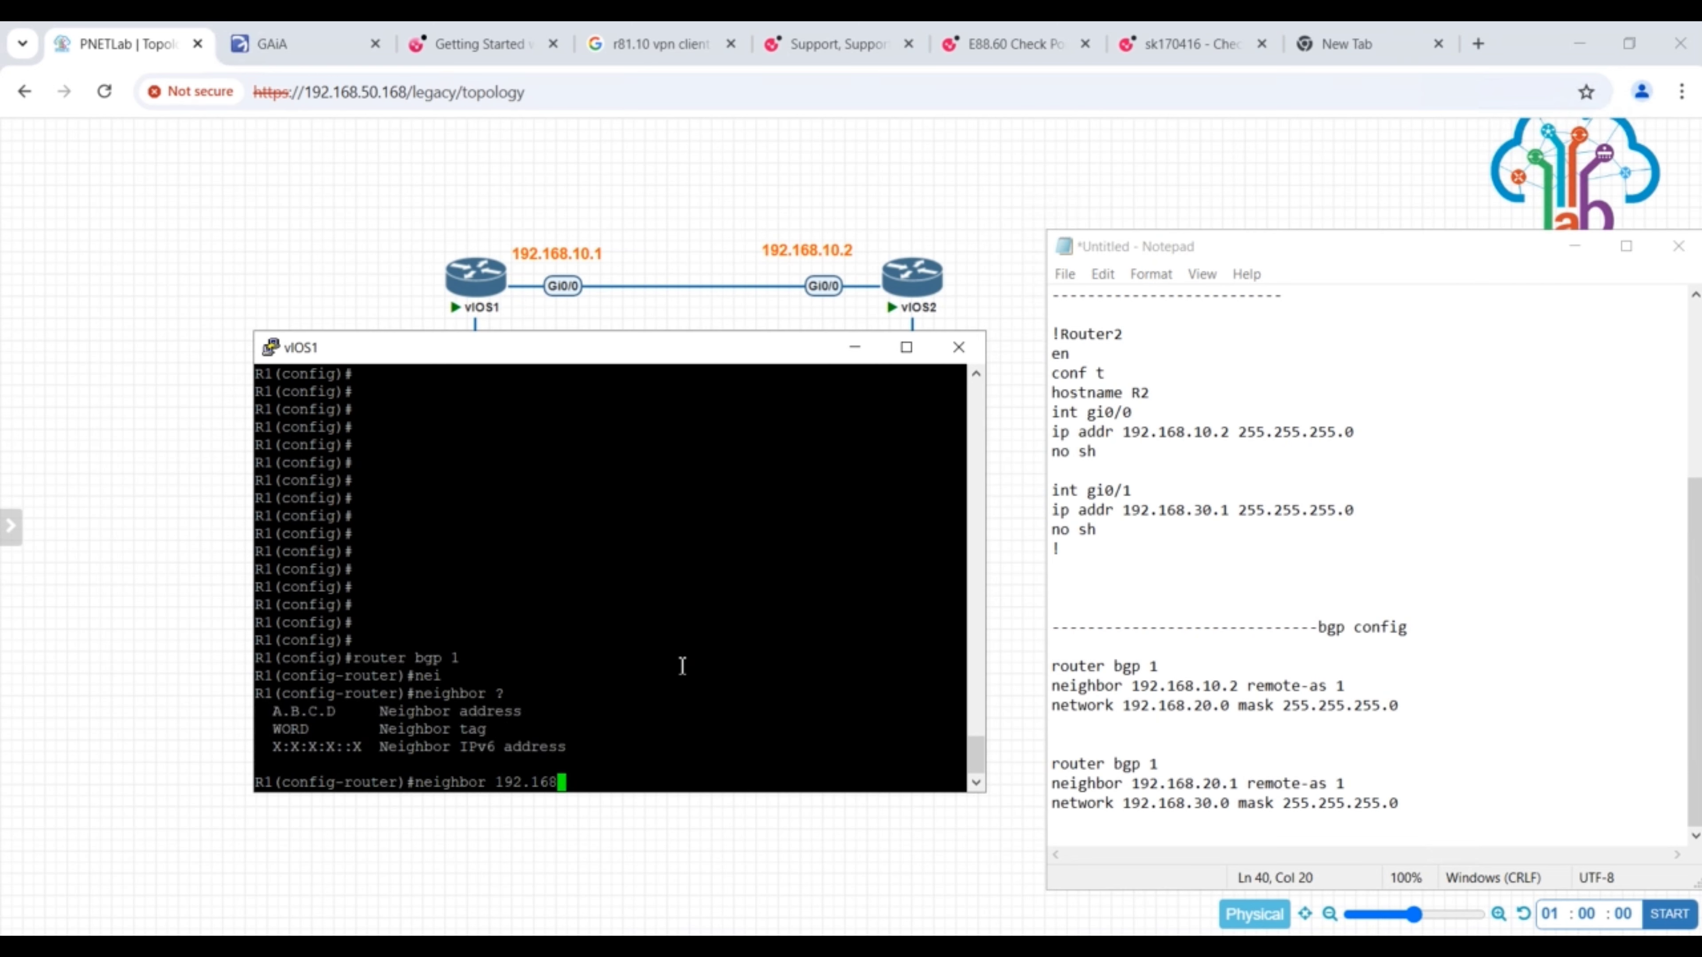
drag(272, 604, 355, 607)
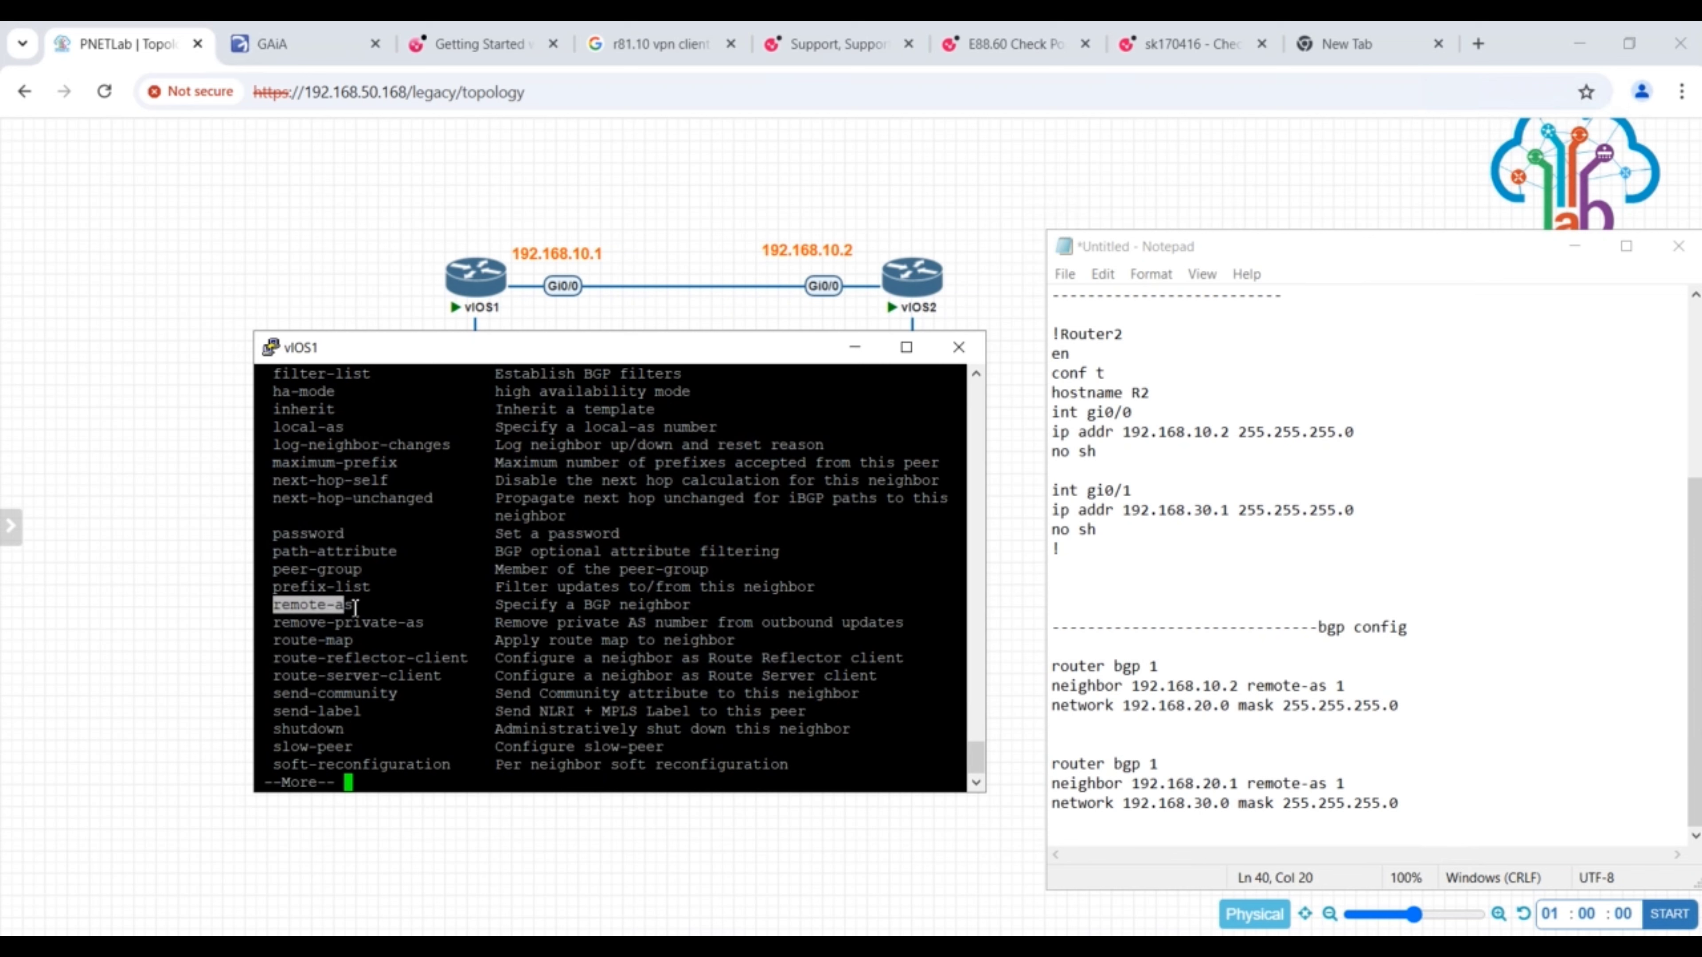
key(space)
text(remote)
key(Tab)
text(1)
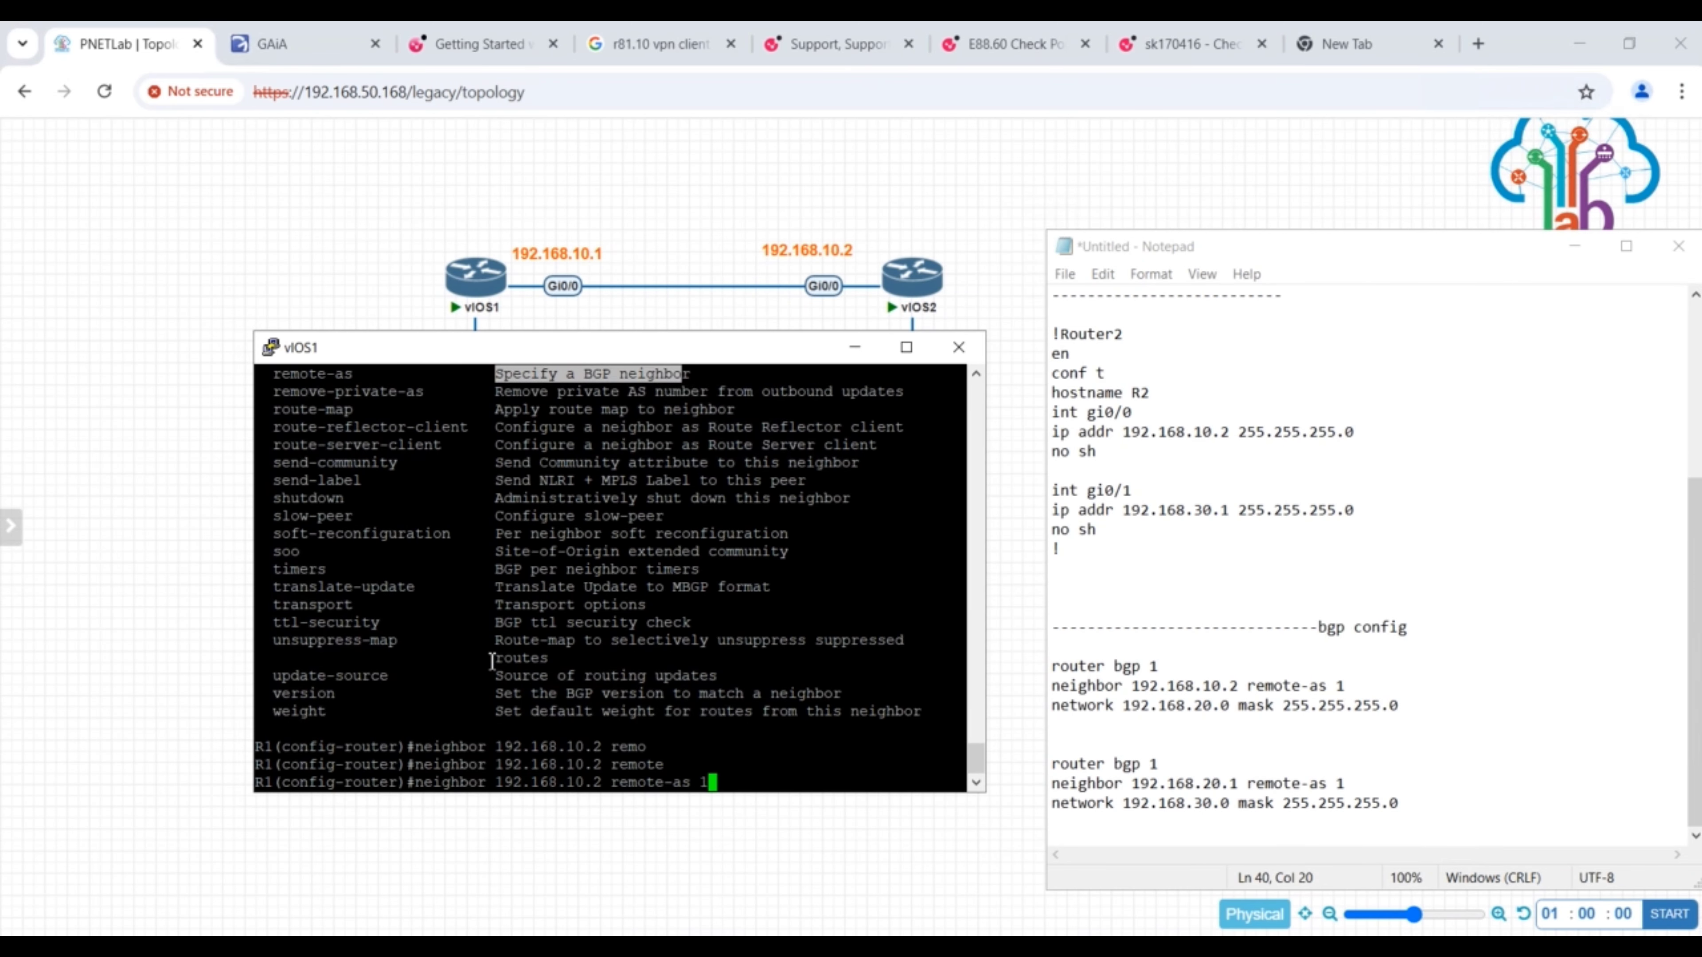
key(Return)
- Advertise network 192.168.20.0 mask 255.255.255.0 in R1's new BGP process and save the configuration
text(net)
key(Tab)
text(192.168.20.0 255.255.255.0)
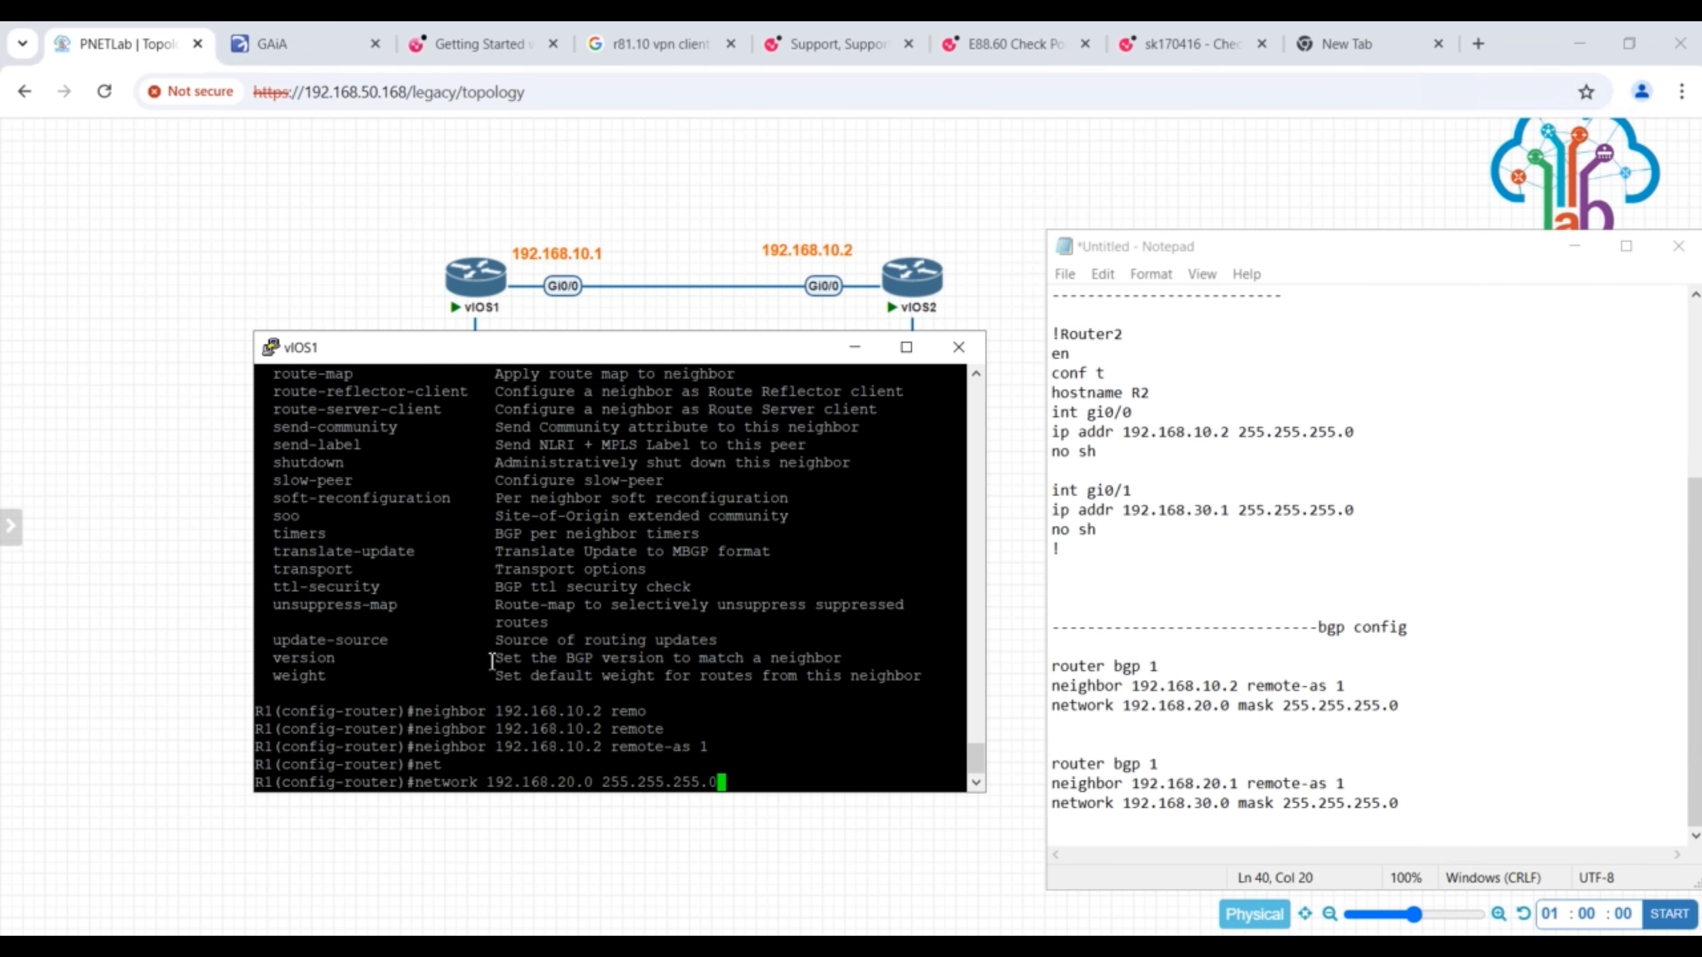
key(Left)
key(Left)
key(Left)
key(Left)
key(Left)
key(Left)
key(Left)
key(Left)
key(Left)
key(Left)
key(Left)
key(Left)
key(Left)
key(Left)
key(Left)
key(Right)
key(Right)
text(mask)
key(Return)
text(do wr)
key(Return)
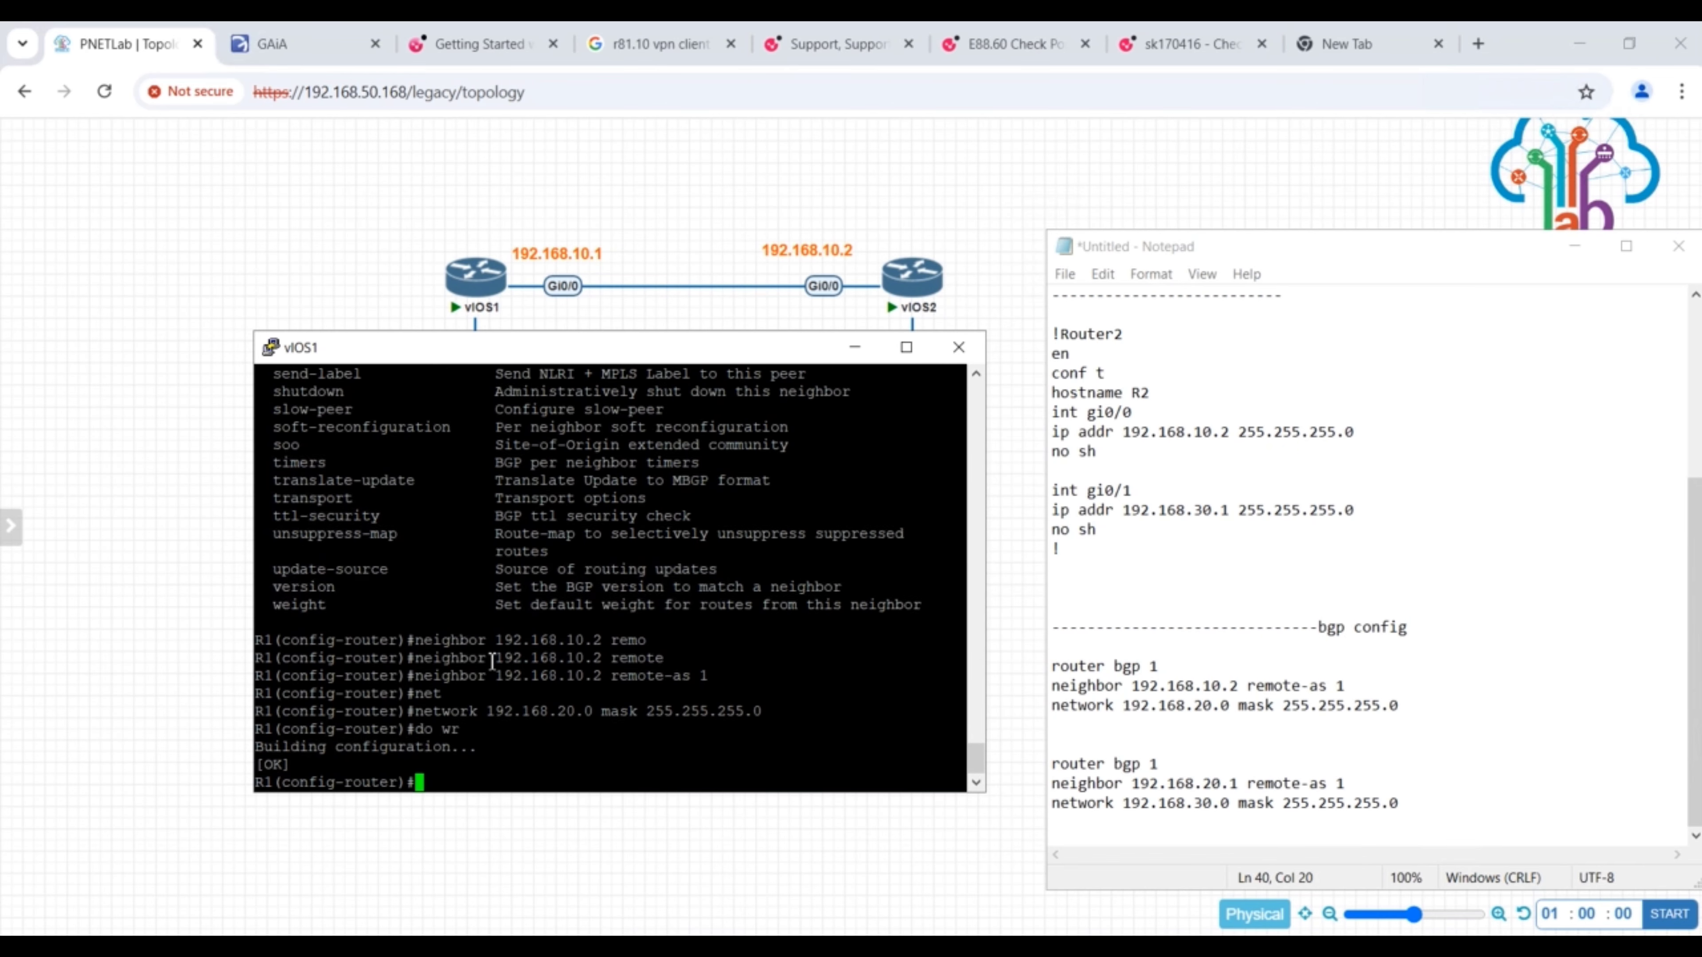
- In the second BGP block of the Notepad script, set the neighbor address to 192.168.10.1
click(1184, 789)
drag(1400, 804, 1176, 786)
click(1209, 791)
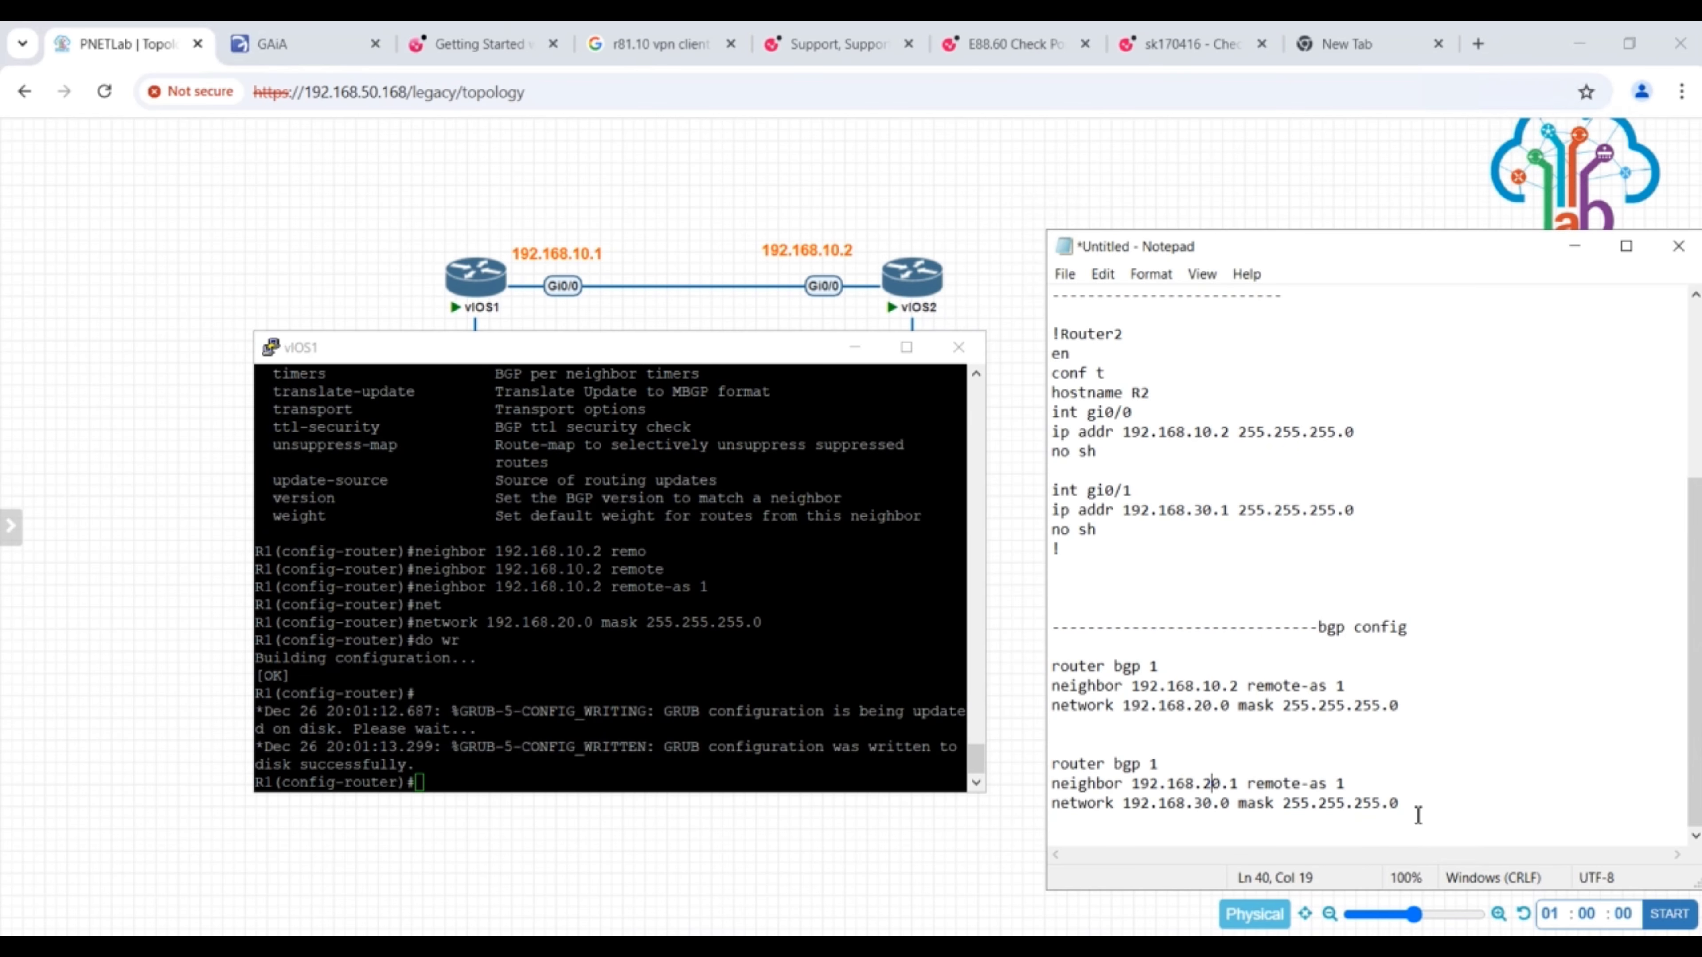
key(Left)
key(BackSpace)
key(BackSpace)
key(BackSpace)
key(BackSpace)
text(10.1)
- Copy the second BGP block from the script and bring up the vIOS2 console
drag(1411, 808, 1053, 765)
right_click(1085, 768)
click(1135, 512)
click(962, 946)
click(864, 858)
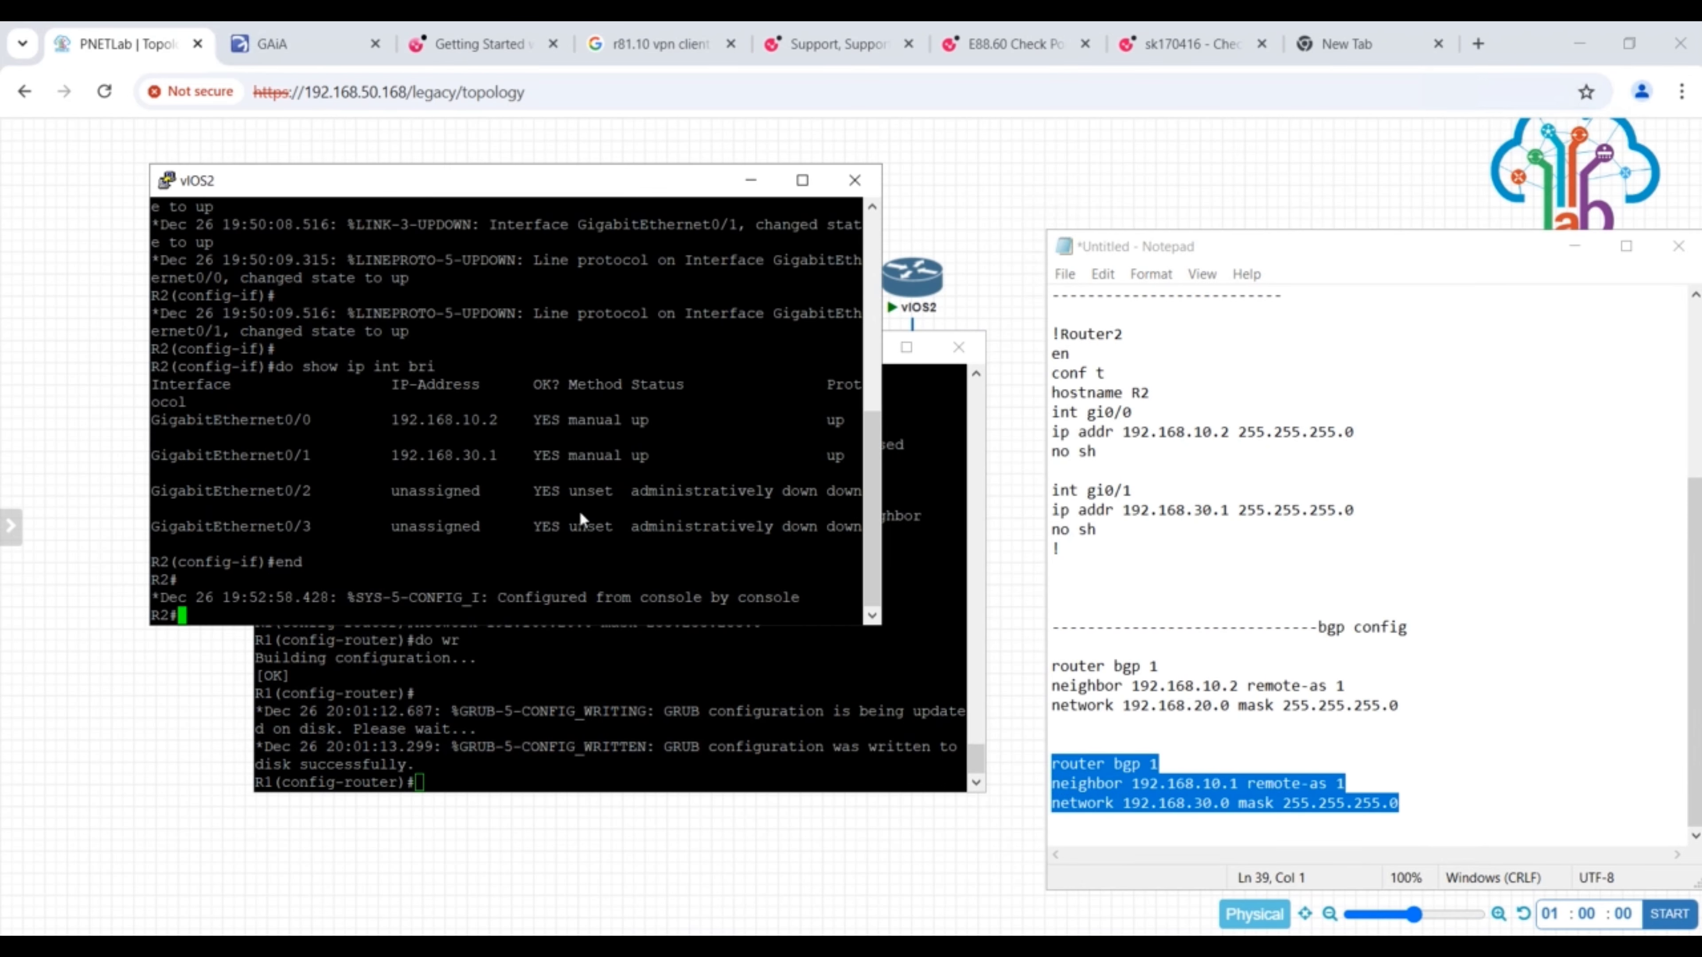
- On R2, enter configuration mode, paste the copied BGP commands and save the configuration
text(conf t)
key(Return)
right_click(315, 607)
key(Return)
text(do wr)
key(Return)
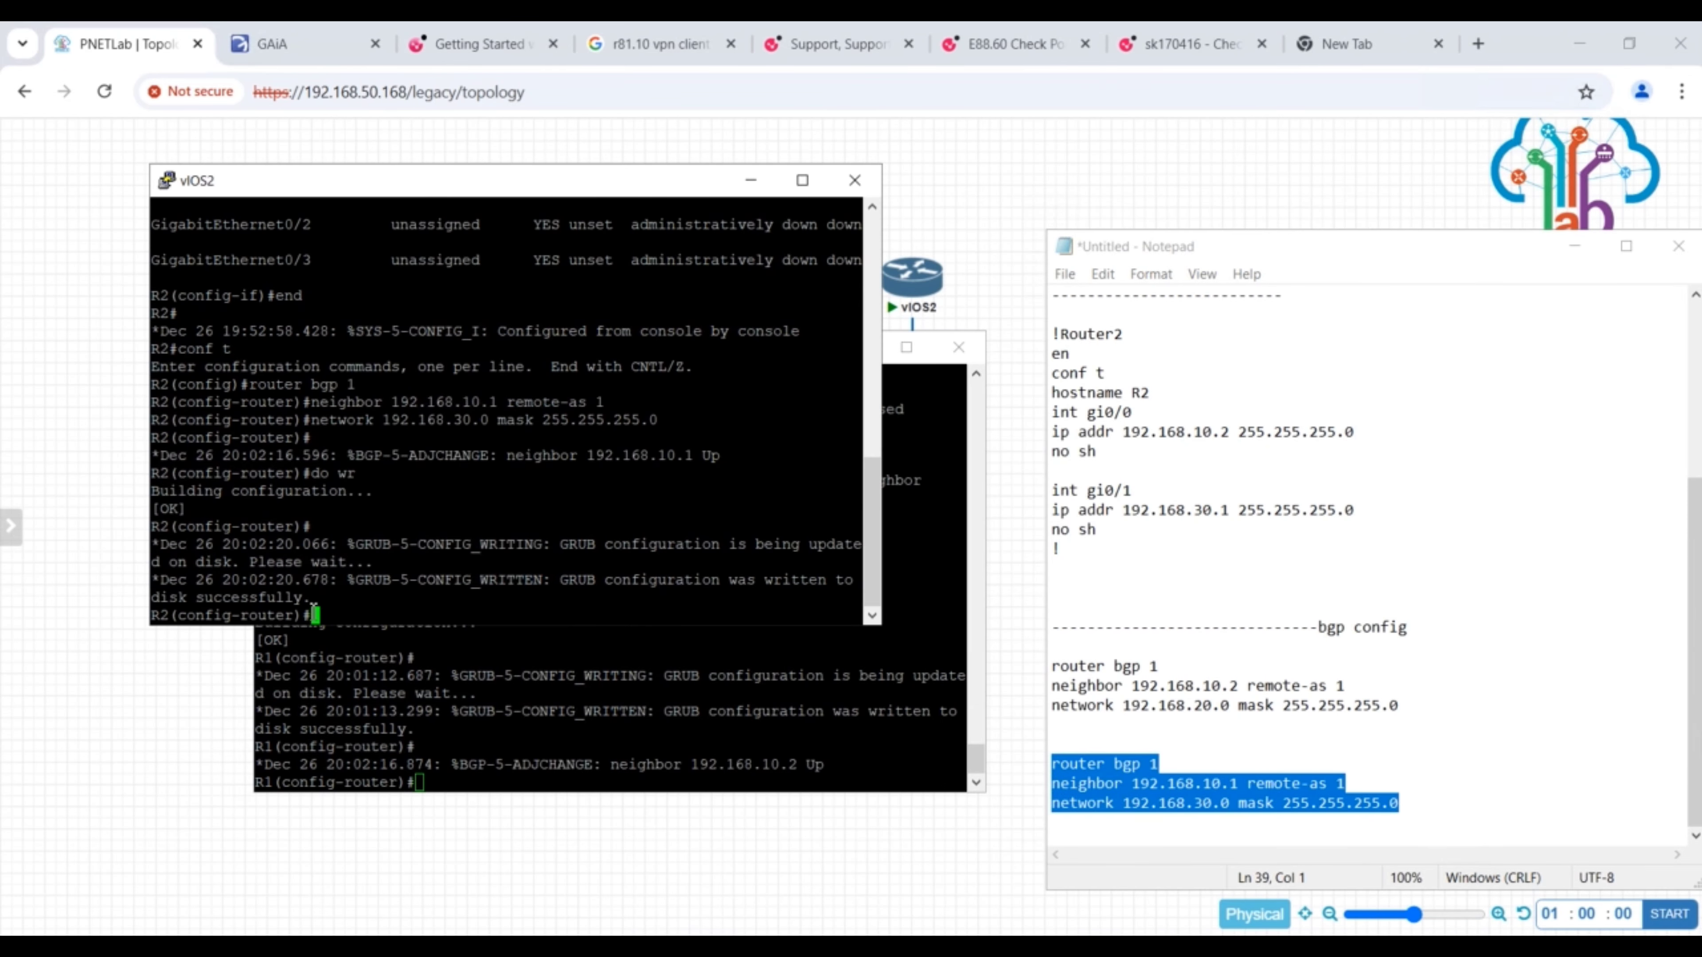
- Leave configuration mode on both R2 and R1
text(end)
key(Return)
click(535, 772)
text(end)
key(Return)
click(209, 437)
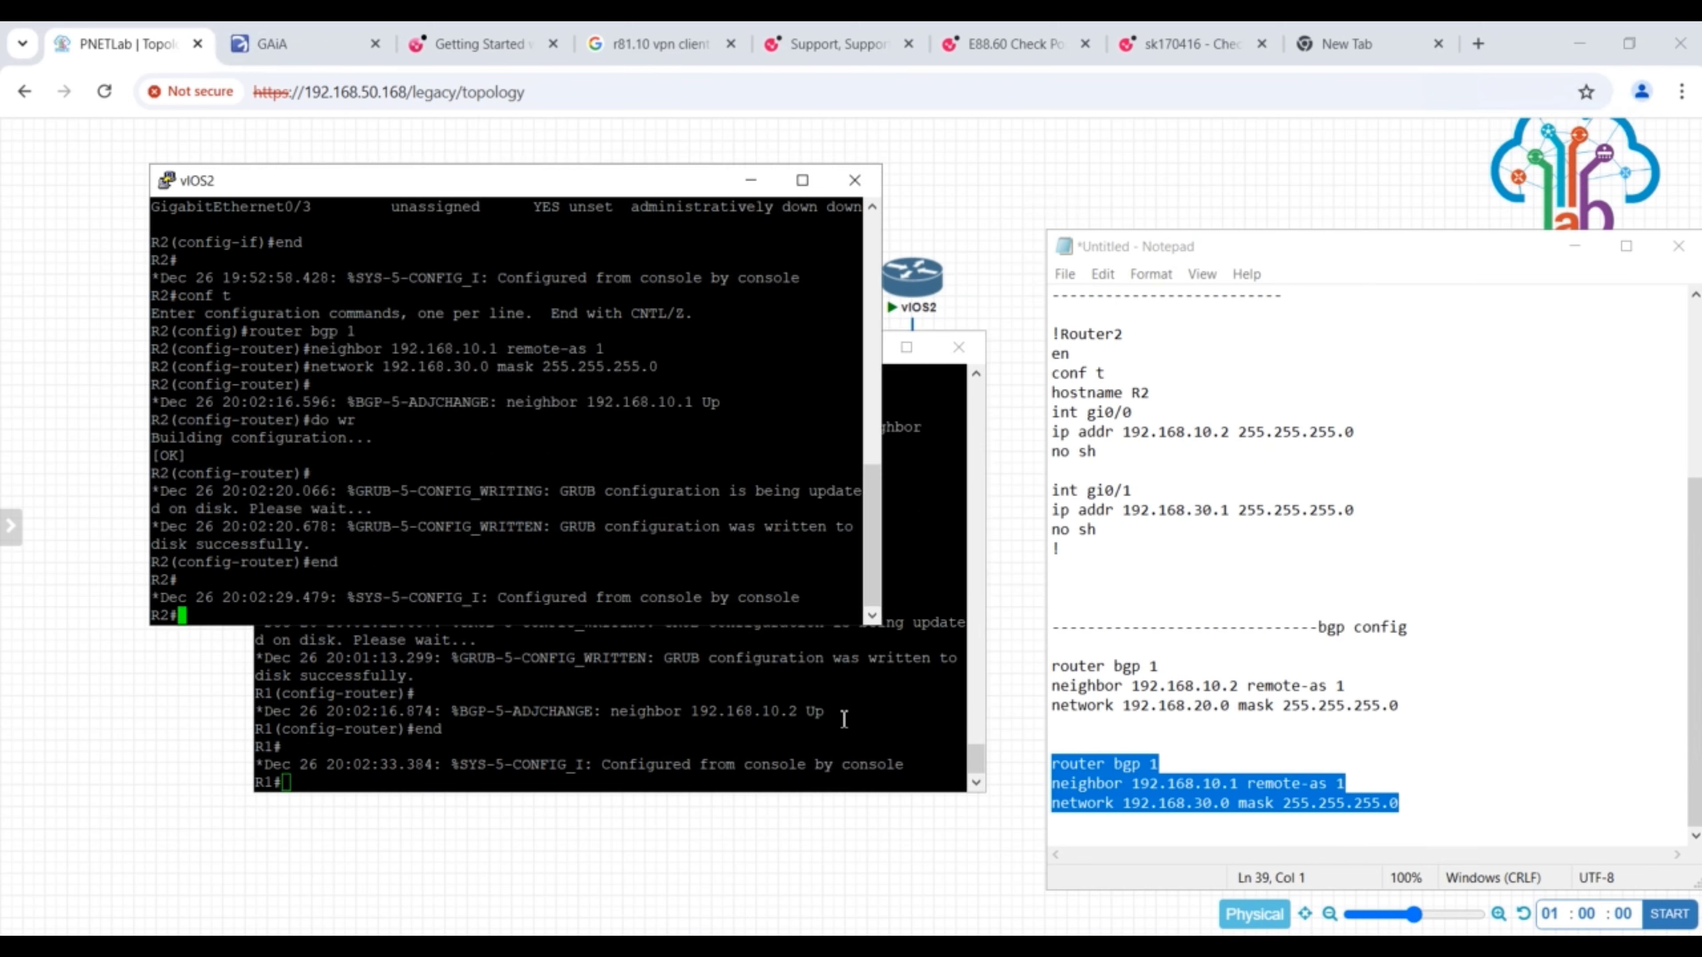
- Highlight the neighbor message in R1's console and arrange the vIOS1 and vIOS2 consoles side by side
drag(843, 717, 639, 713)
click(592, 350)
drag(402, 180, 1286, 353)
drag(604, 346, 429, 275)
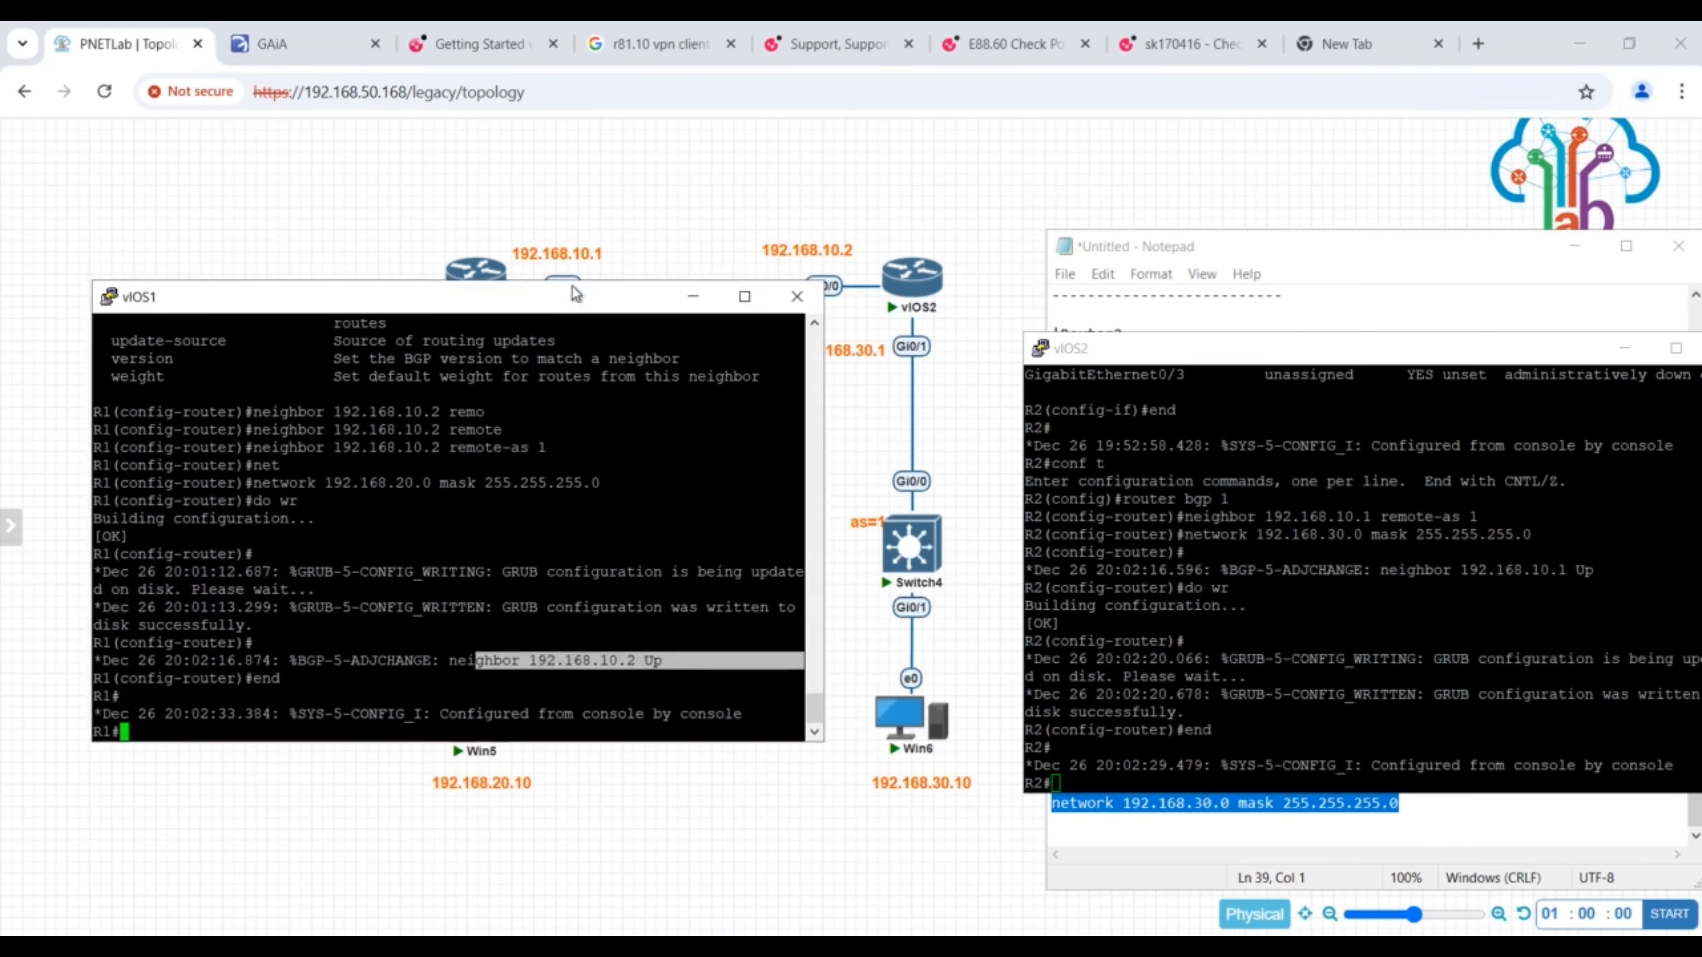
drag(1217, 364, 1063, 305)
- Display the IP routing table on R1 with show ip route
click(360, 717)
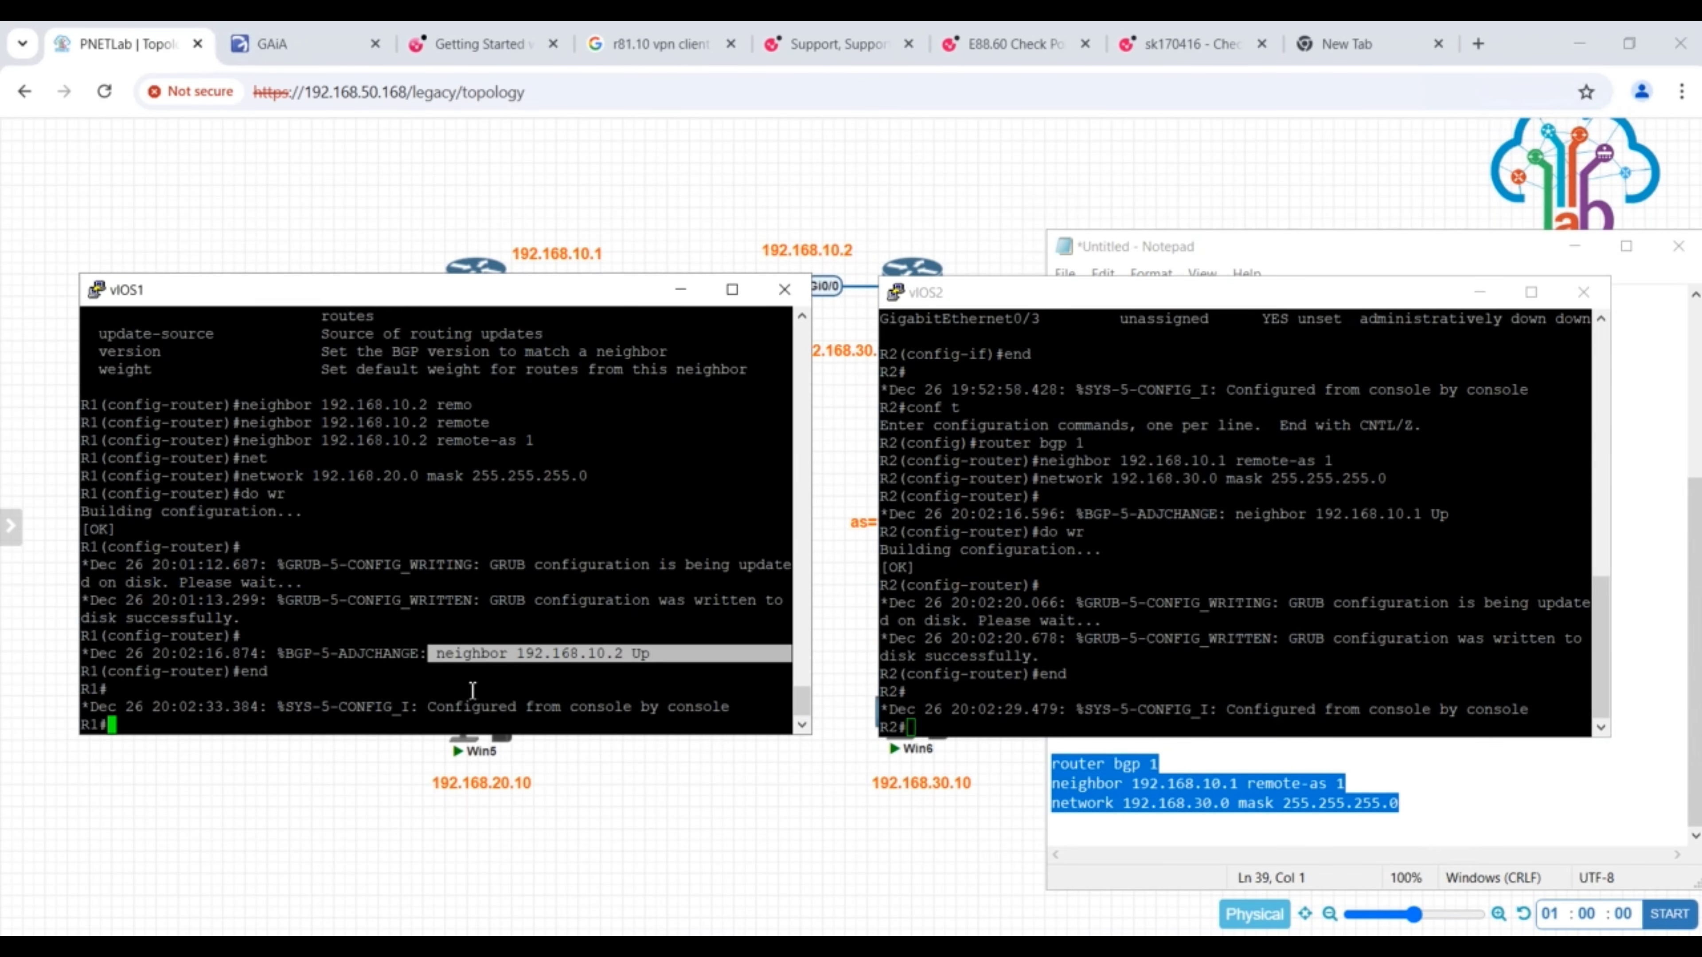
text(show ip route)
key(Return)
- At the end of the Notepad script, add the heading "verfication commands" with a dashed separator line above it
click(1201, 878)
key(ctrl+End)
text(v)
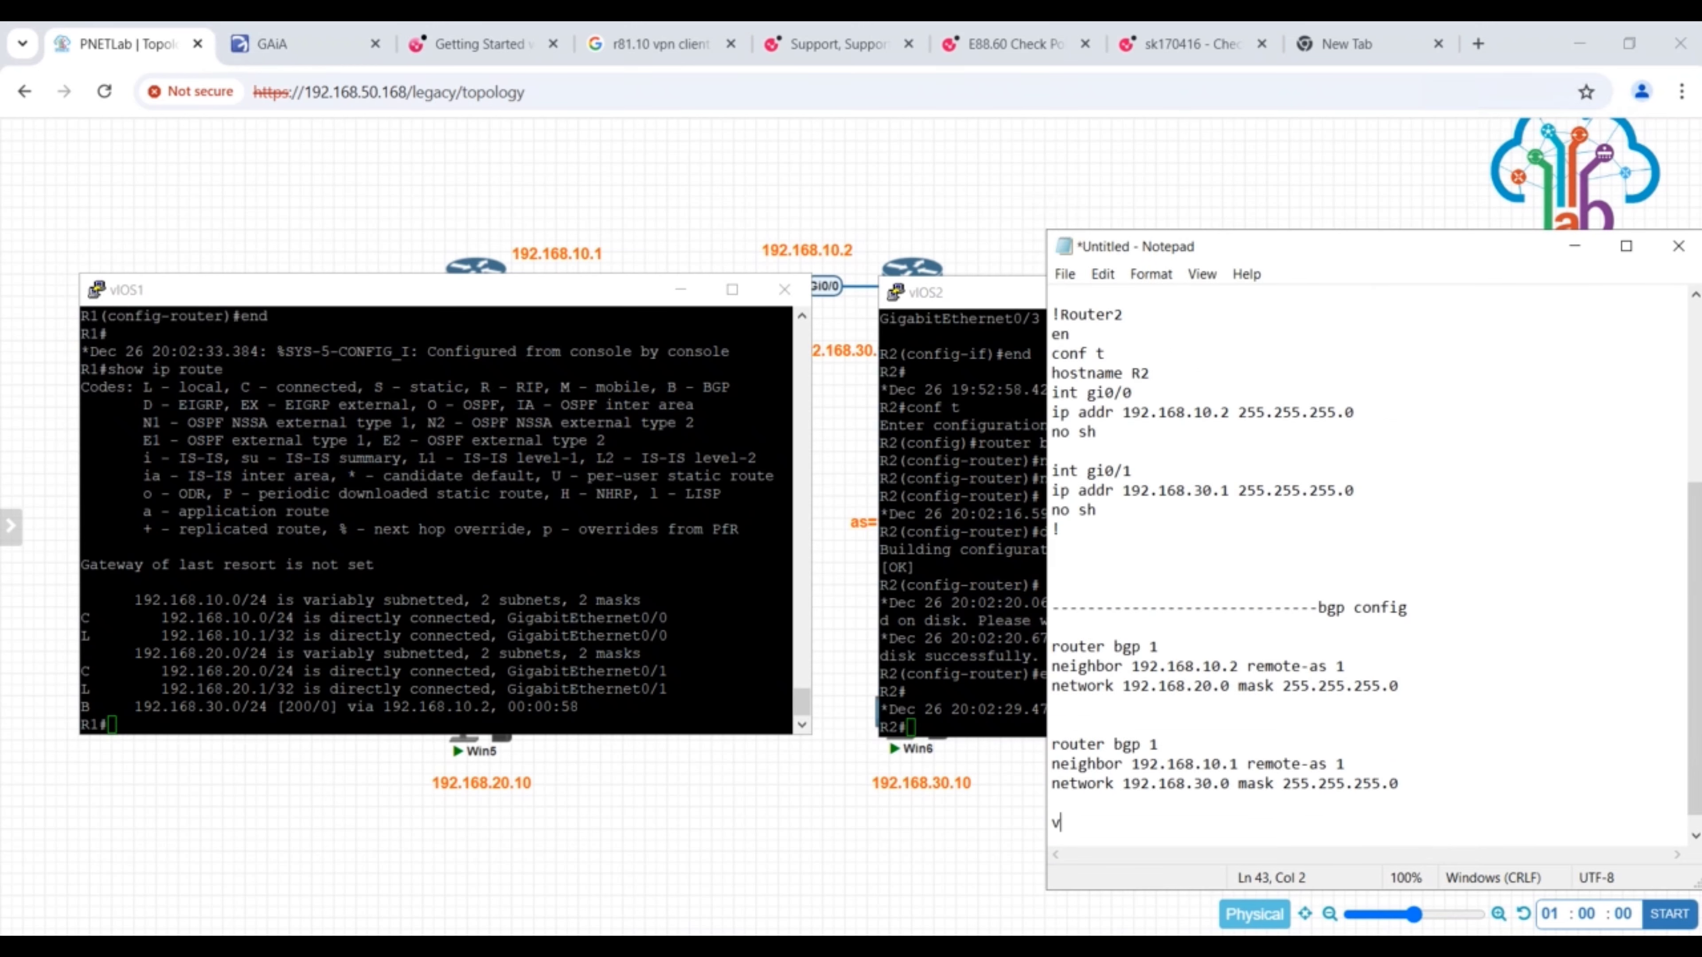
text(erfication commands)
click(1440, 791)
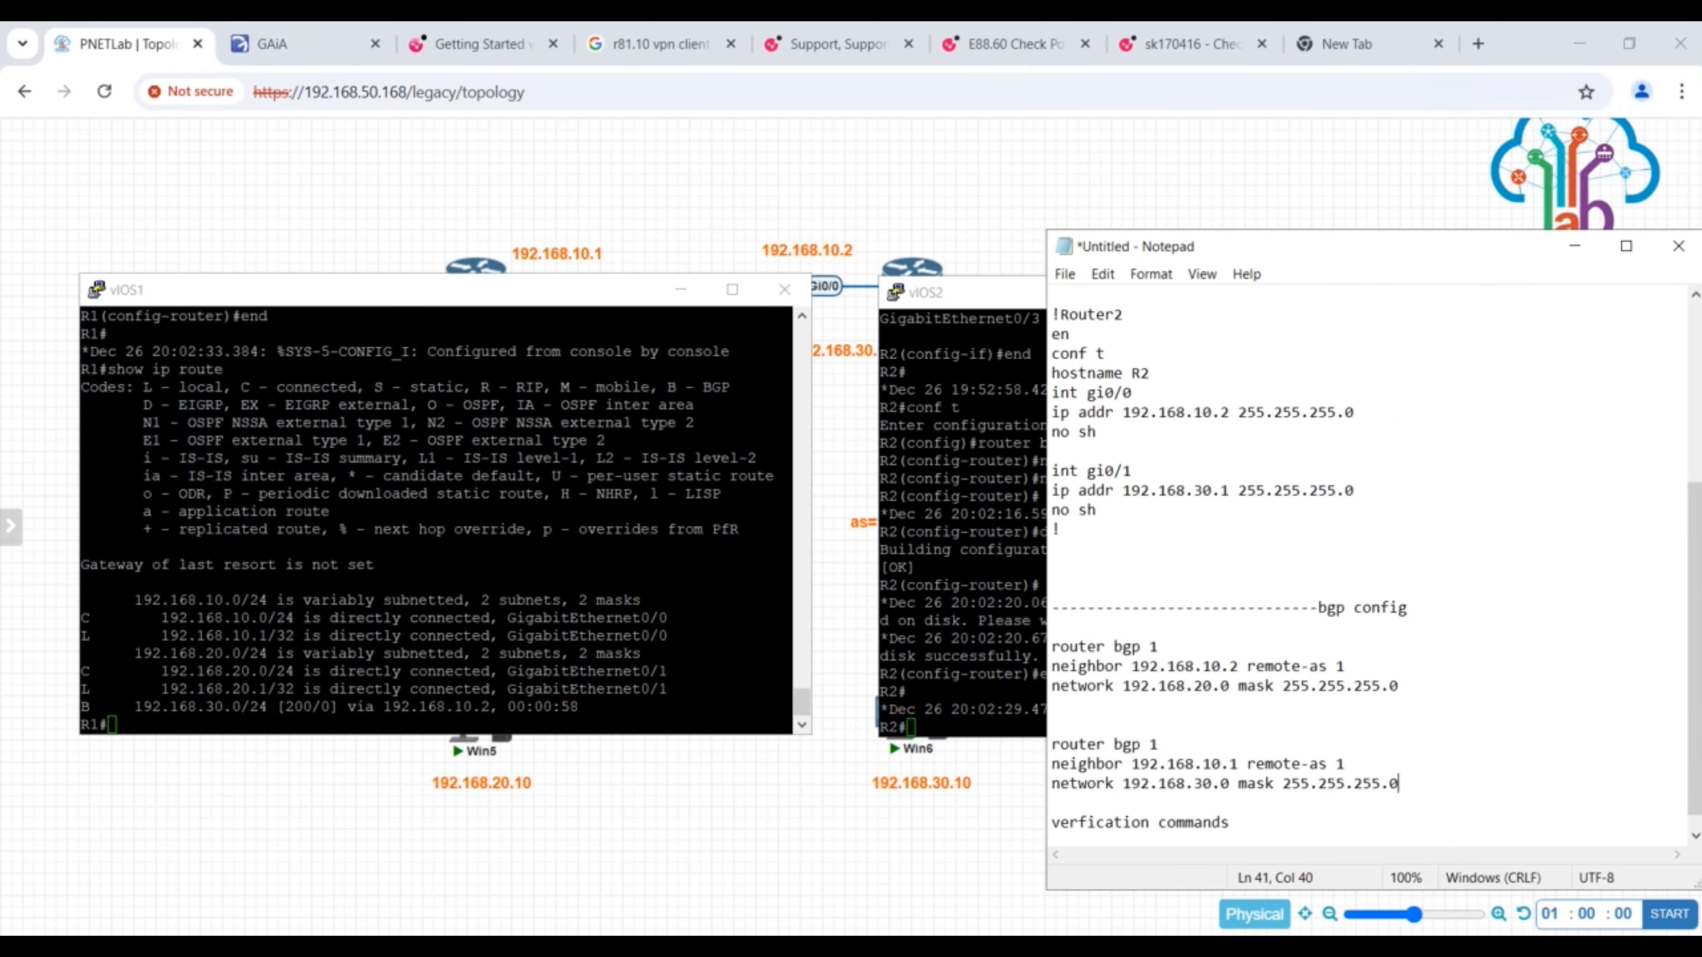
key(Return)
key(Return)
text(----------------------------)
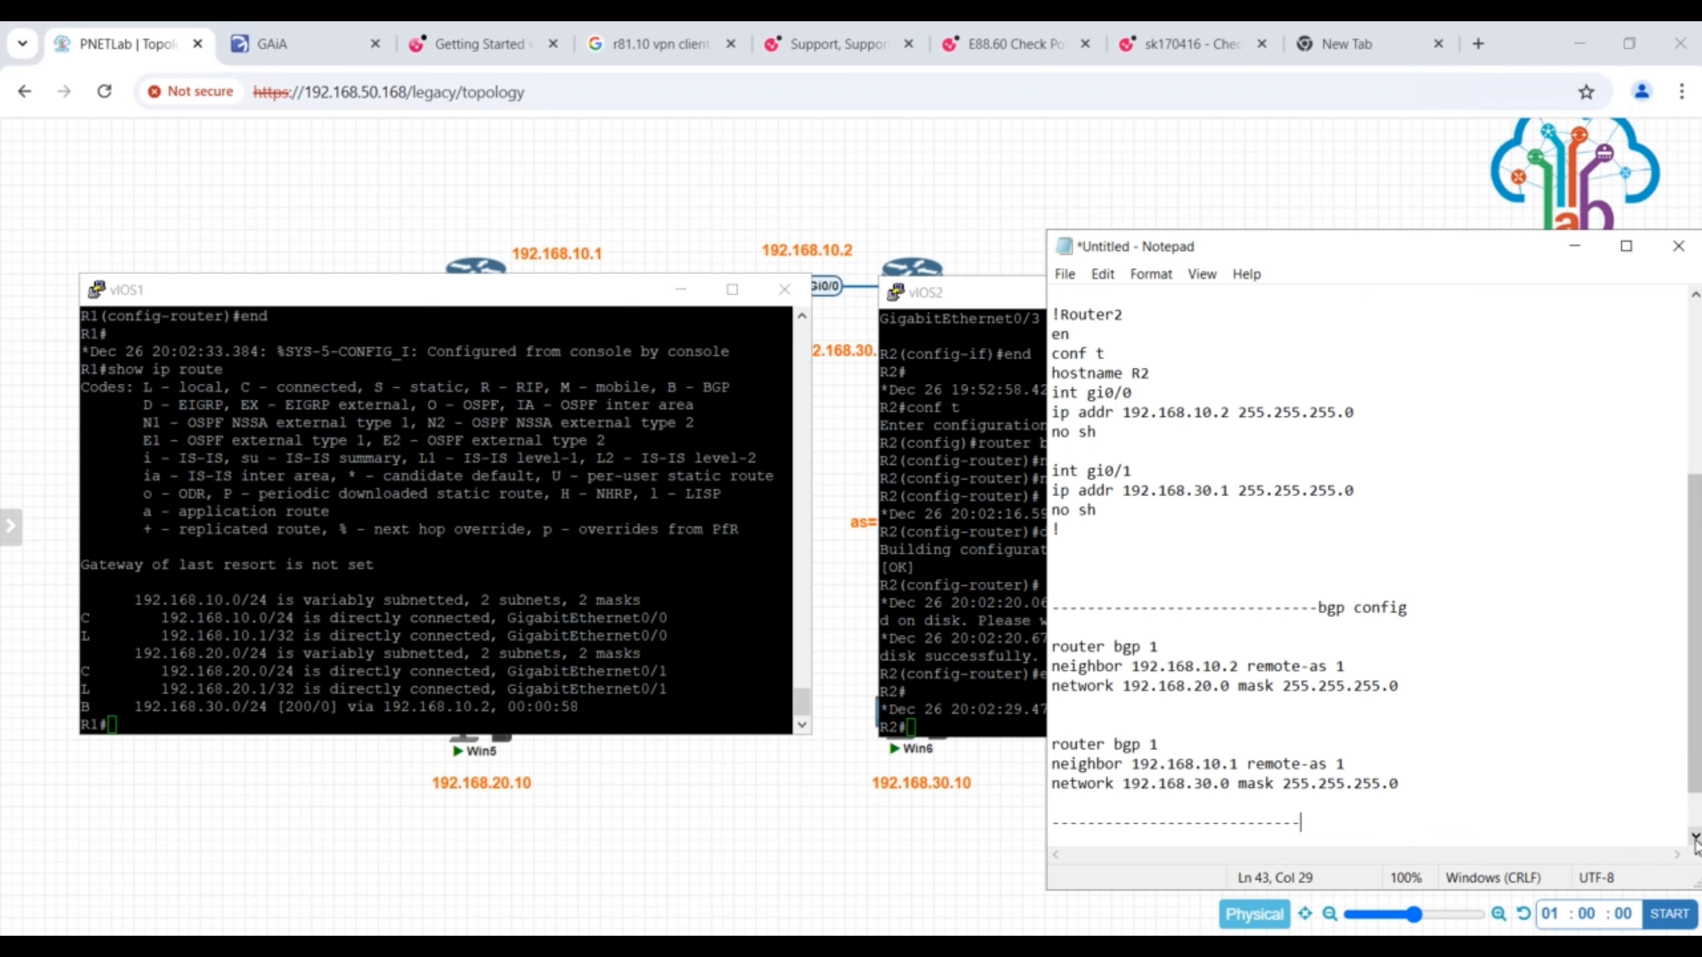
scroll(1695, 836, down, 3)
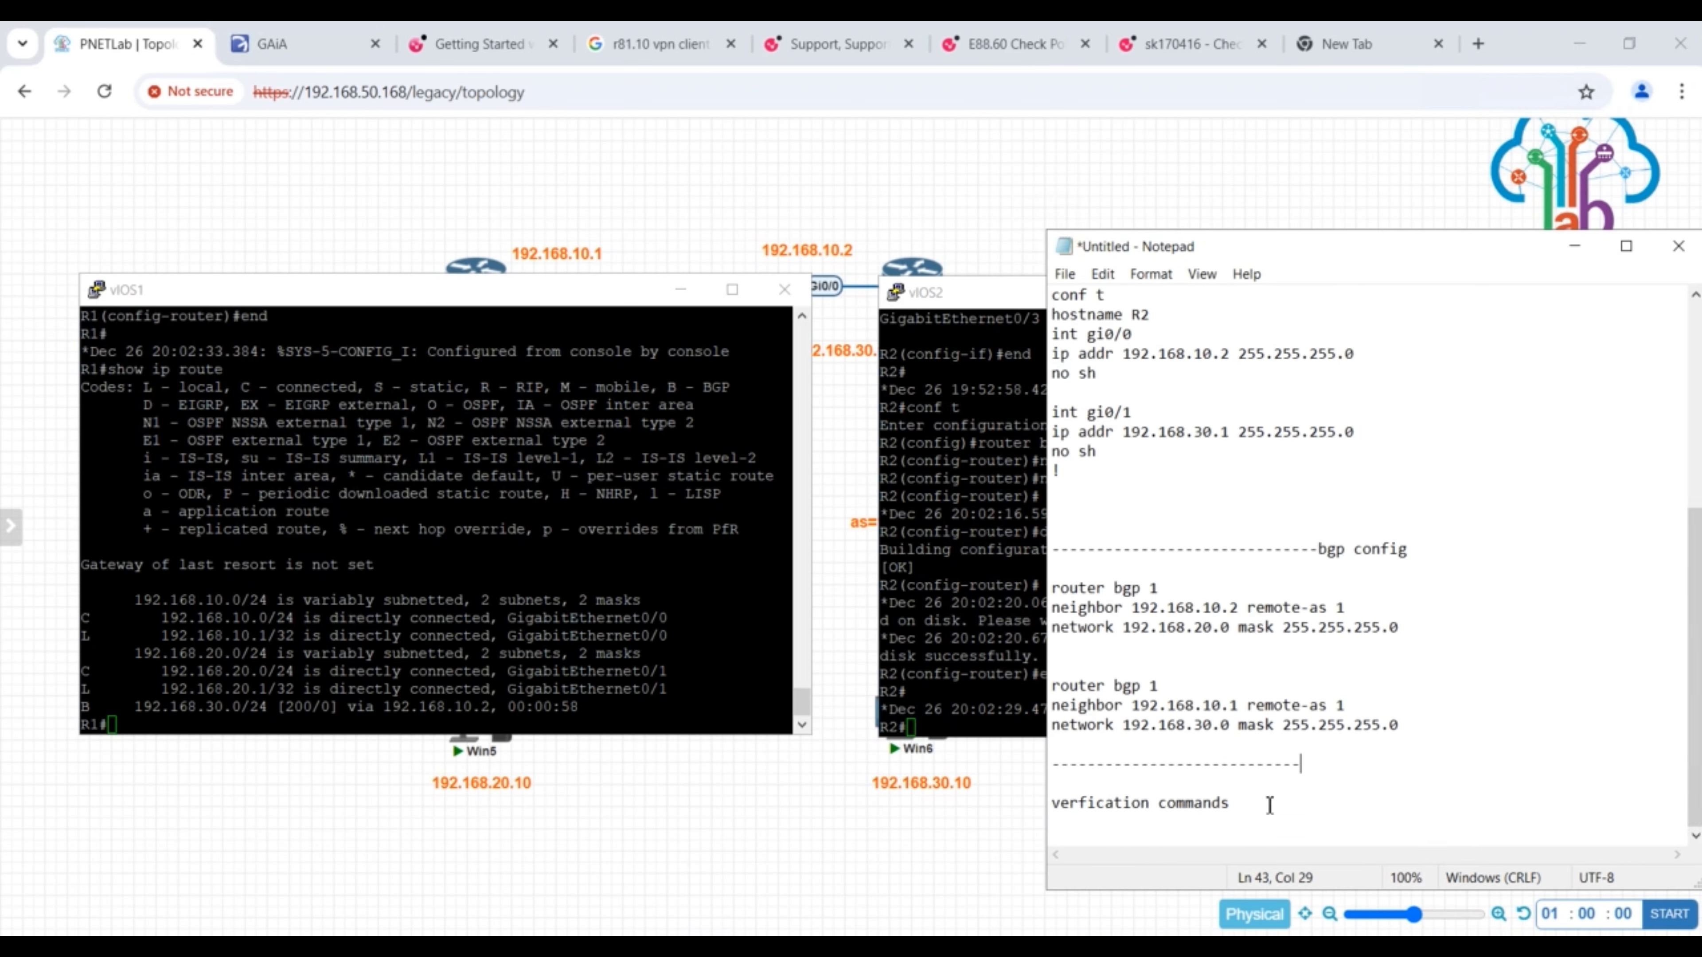
- Add the command "show ip route" below the "verfication commands" heading
key(Return)
key(Return)
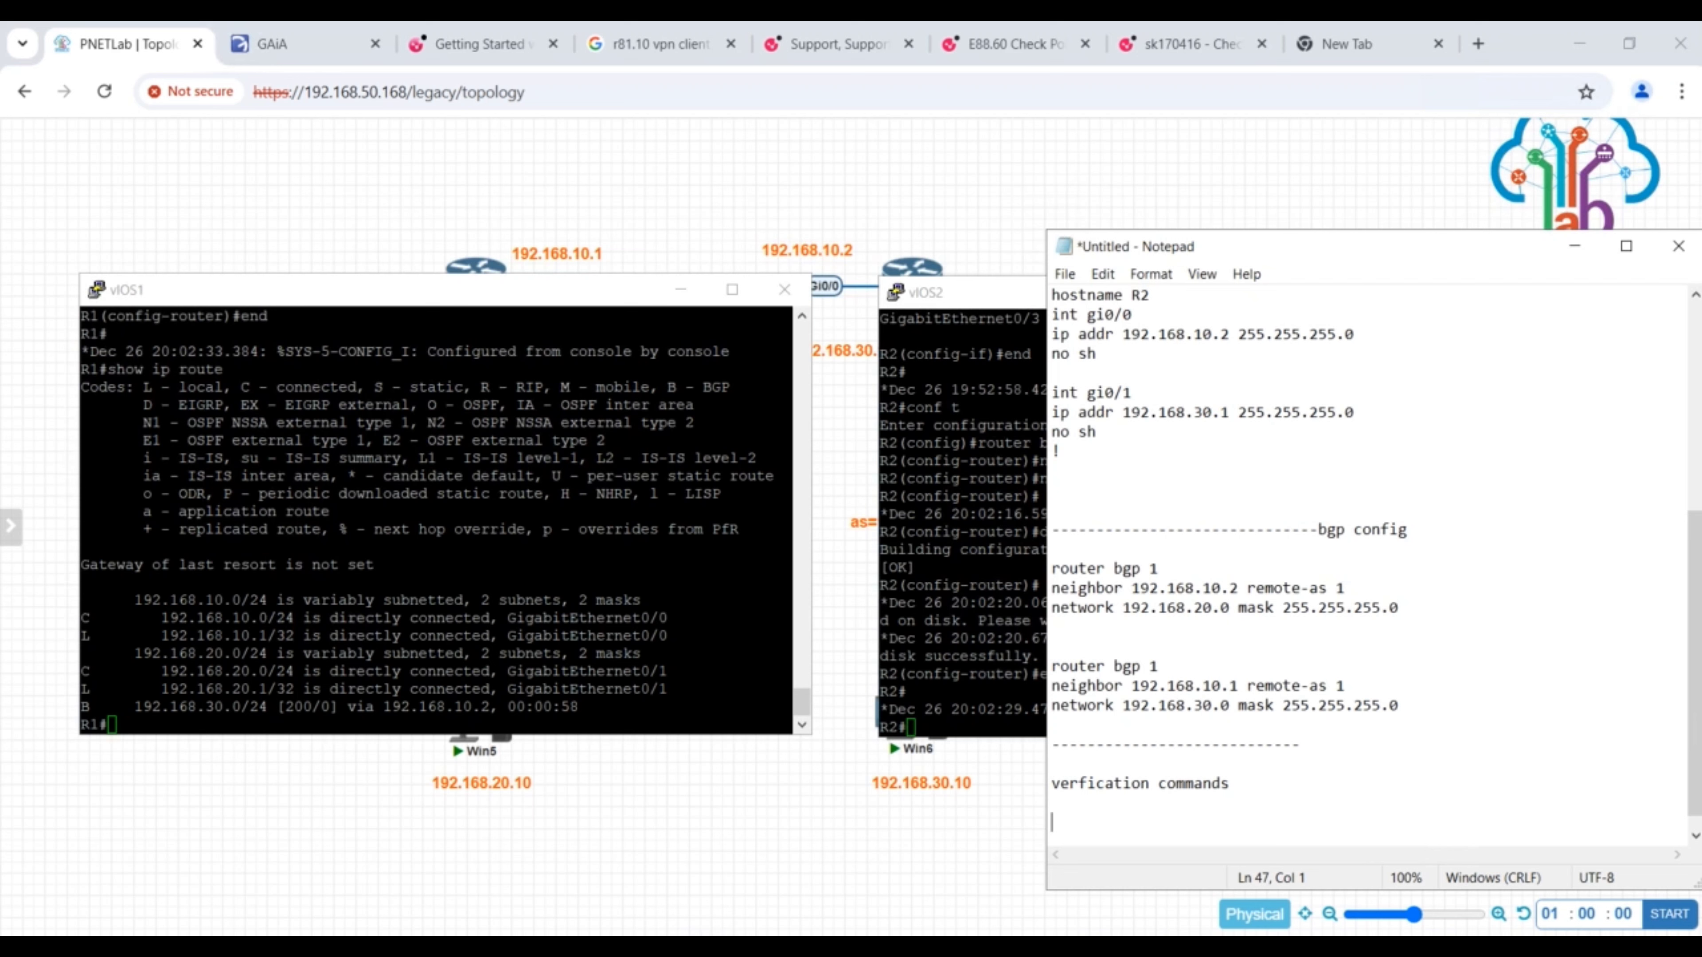
text(show ip route)
- Copy R1's route listing from the "Gateway of last resort" line onward and paste it below "show ip route" in Notepad
drag(84, 374, 231, 496)
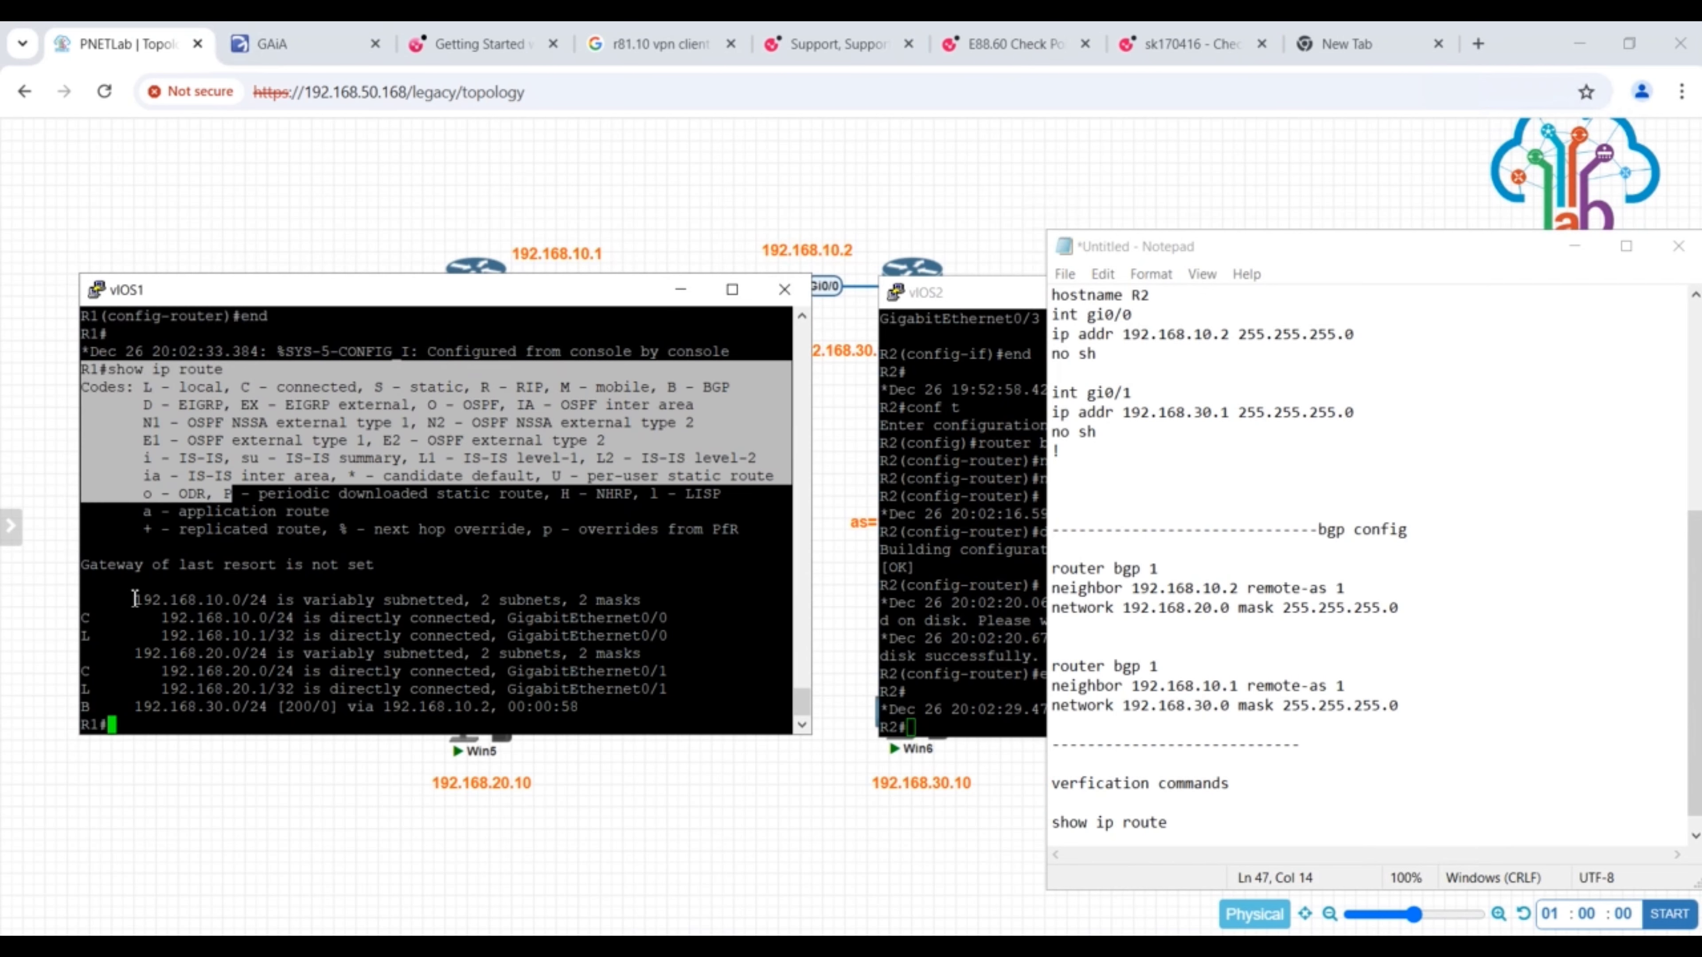
drag(82, 565, 587, 703)
click(536, 689)
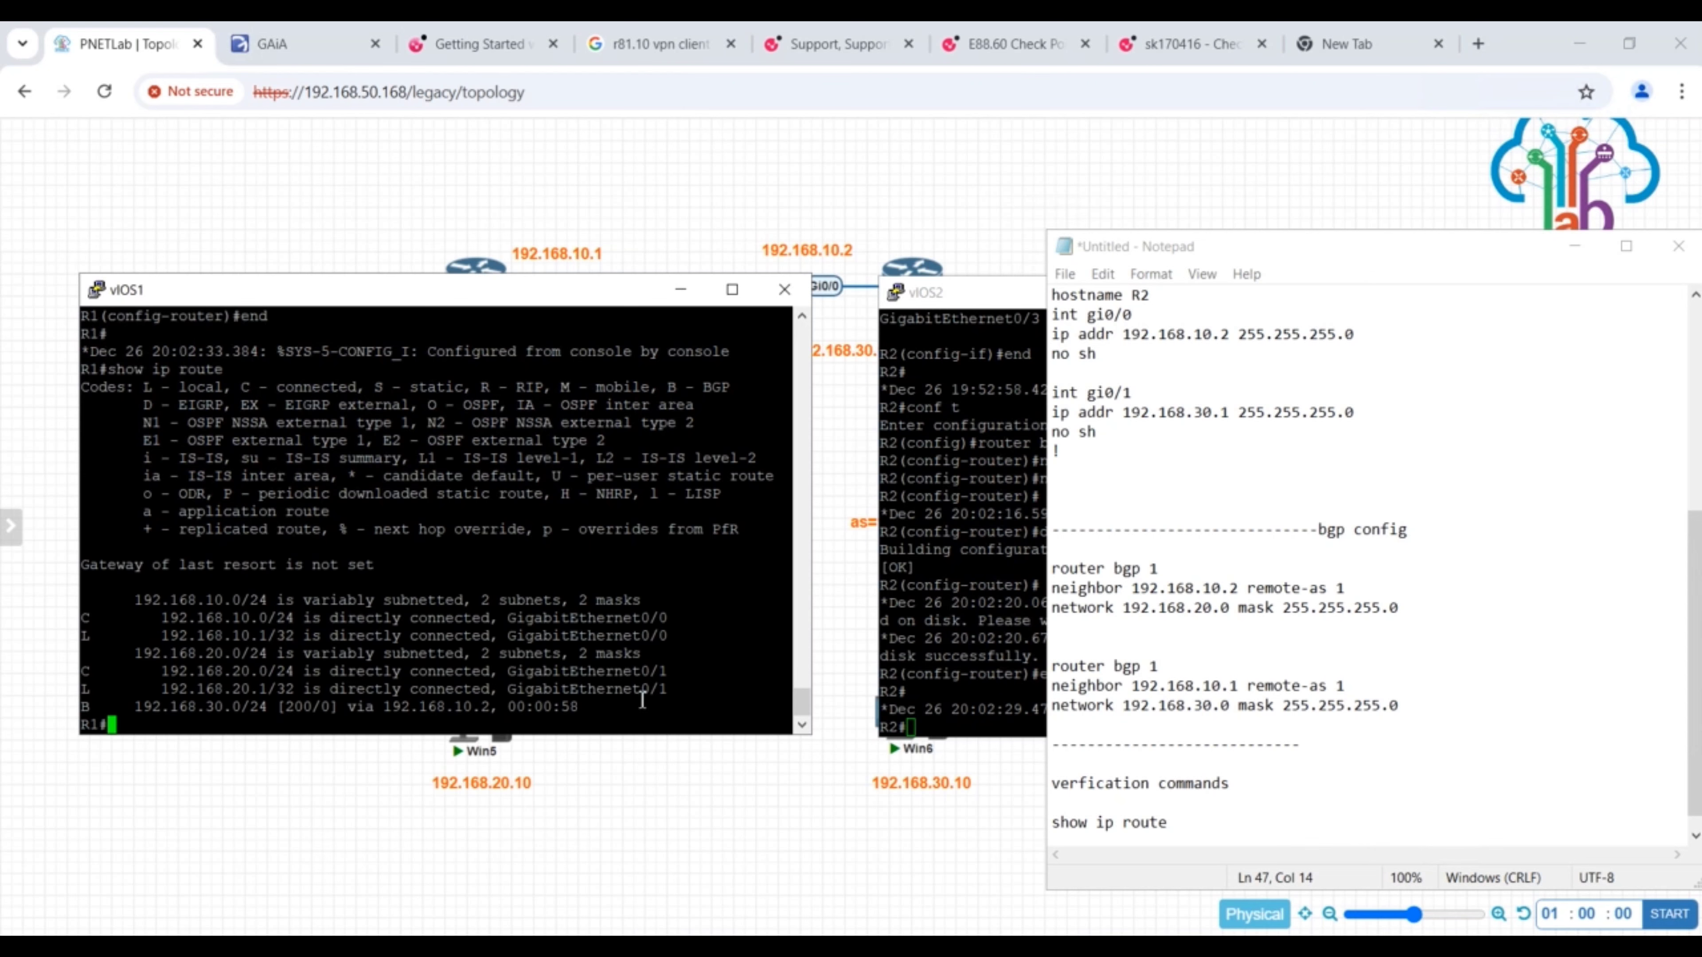
click(1179, 810)
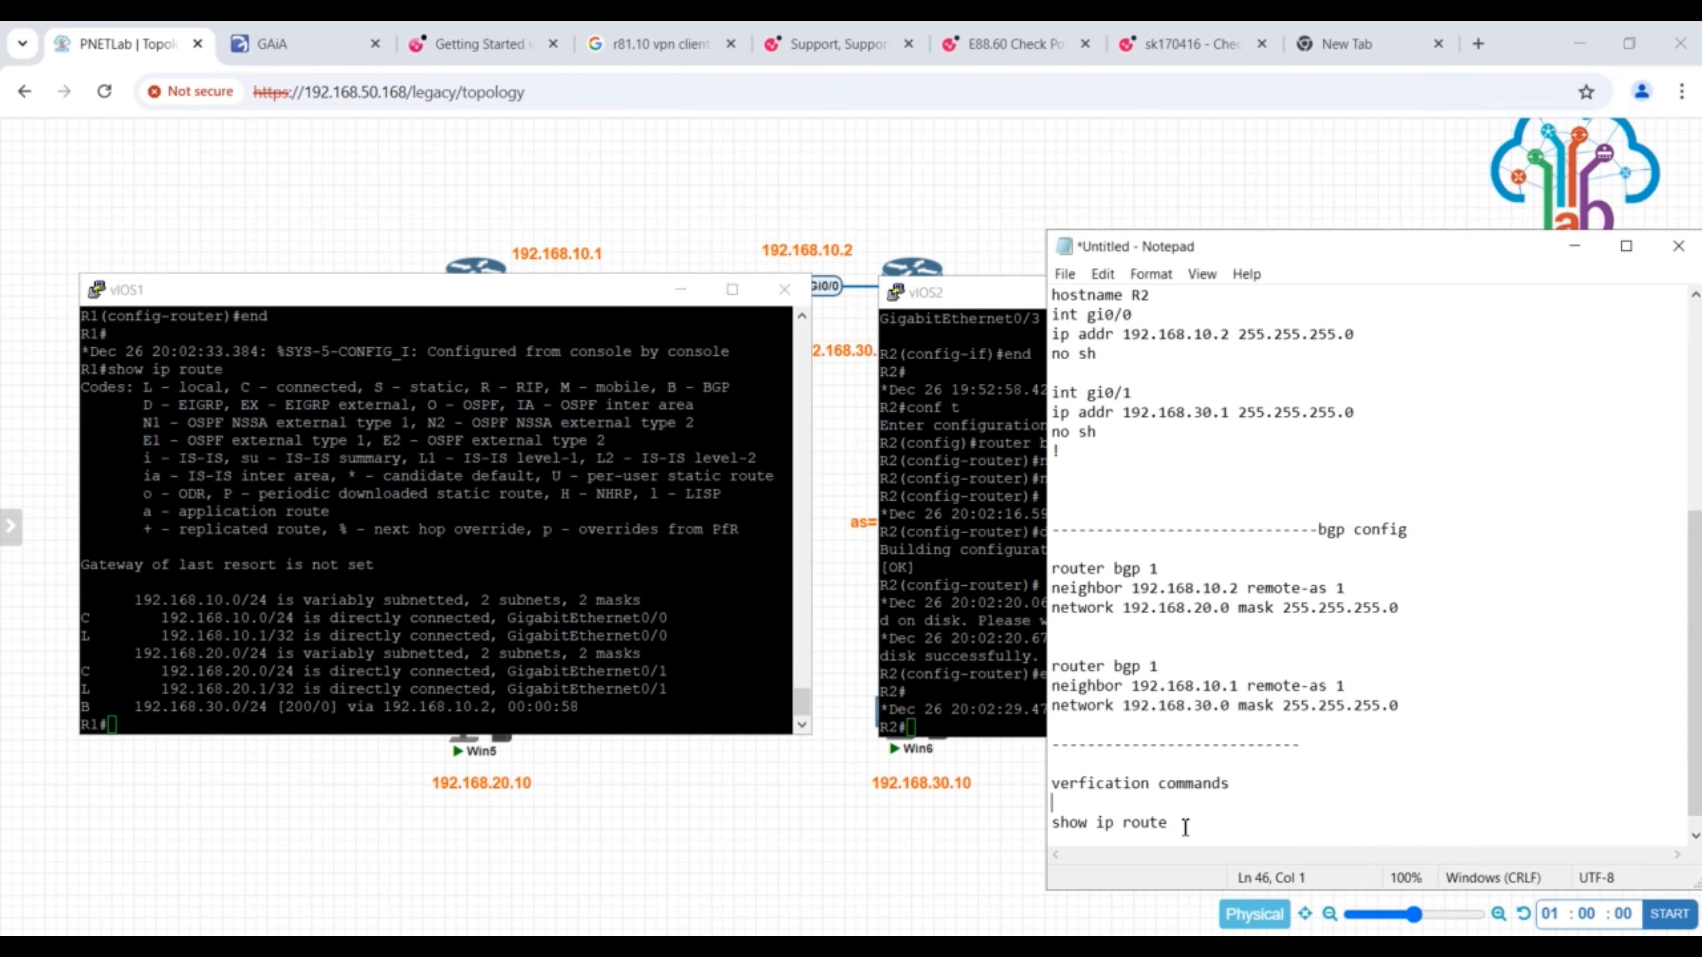
key(Return)
key(Return)
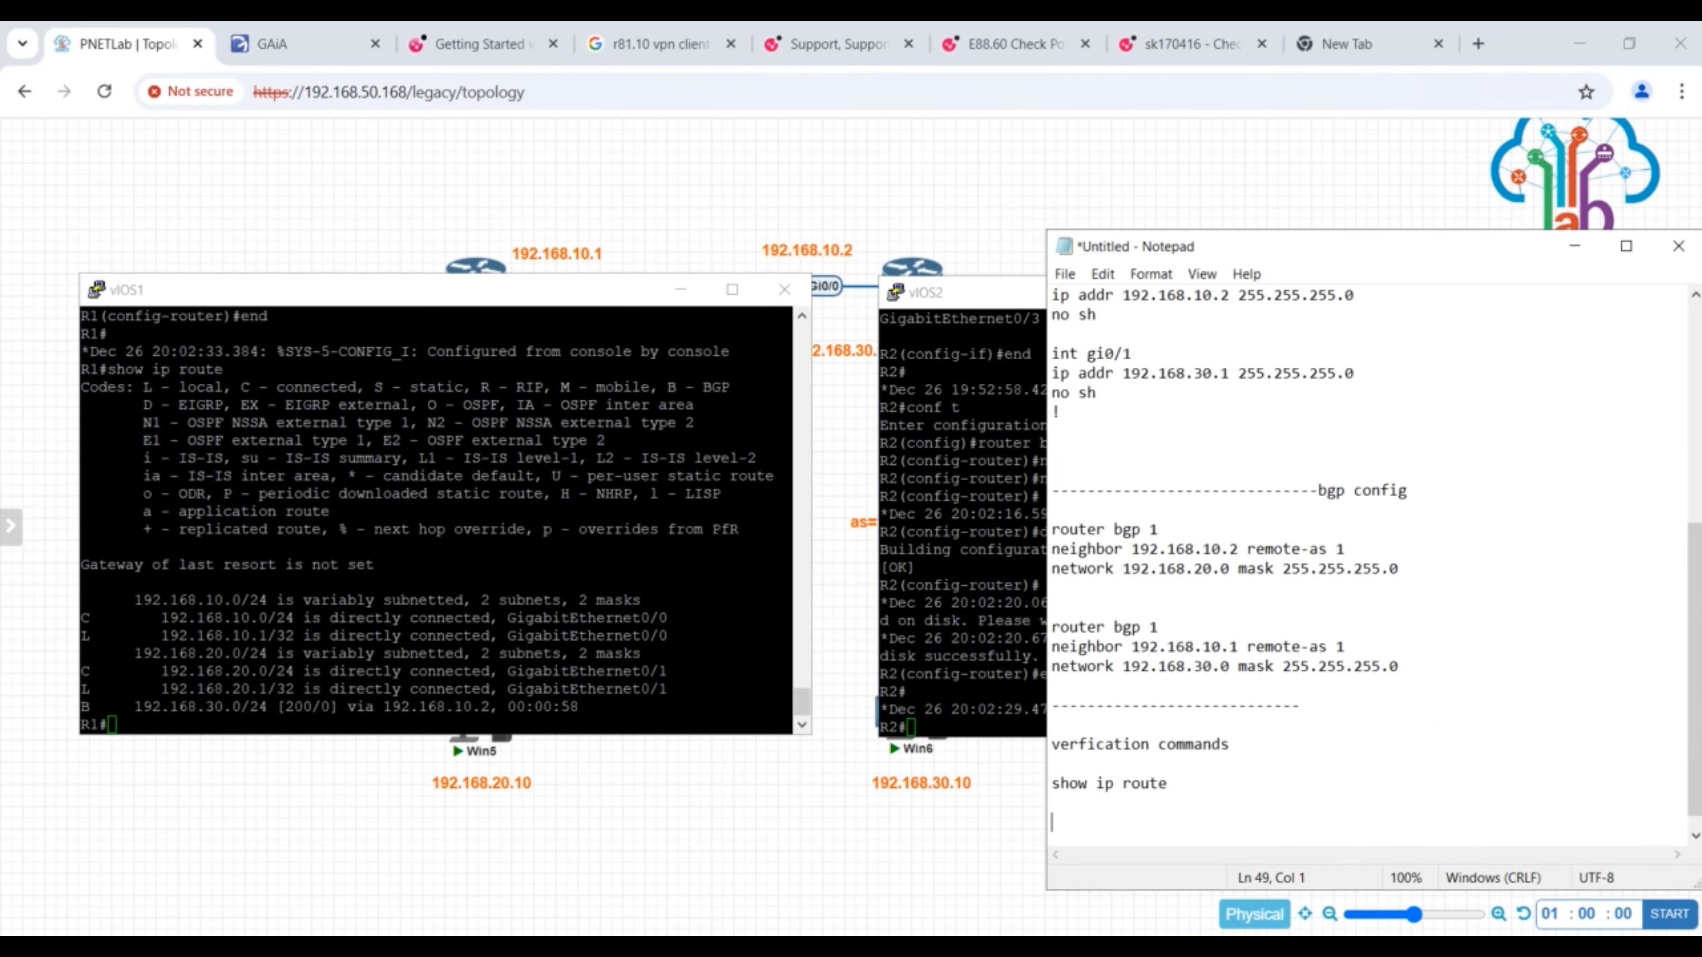
key(ctrl+v)
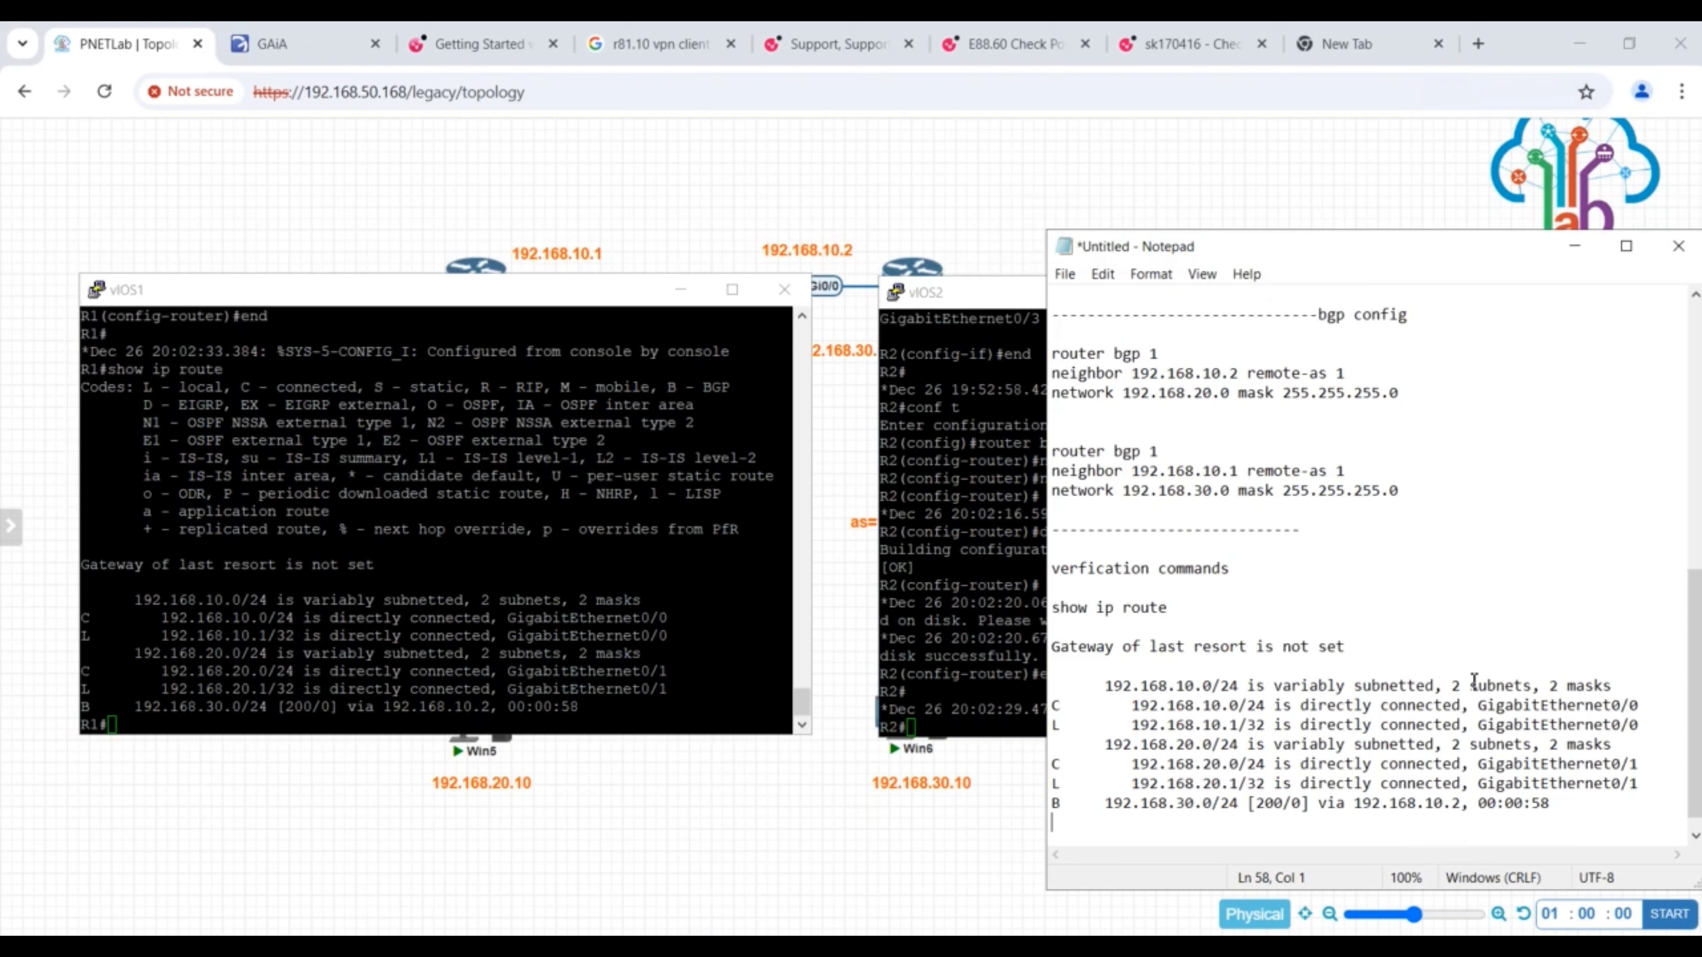
- Examine the BGP-learned route to 192.168.30.0/24 and its next hop in R1's routing table
key(Return)
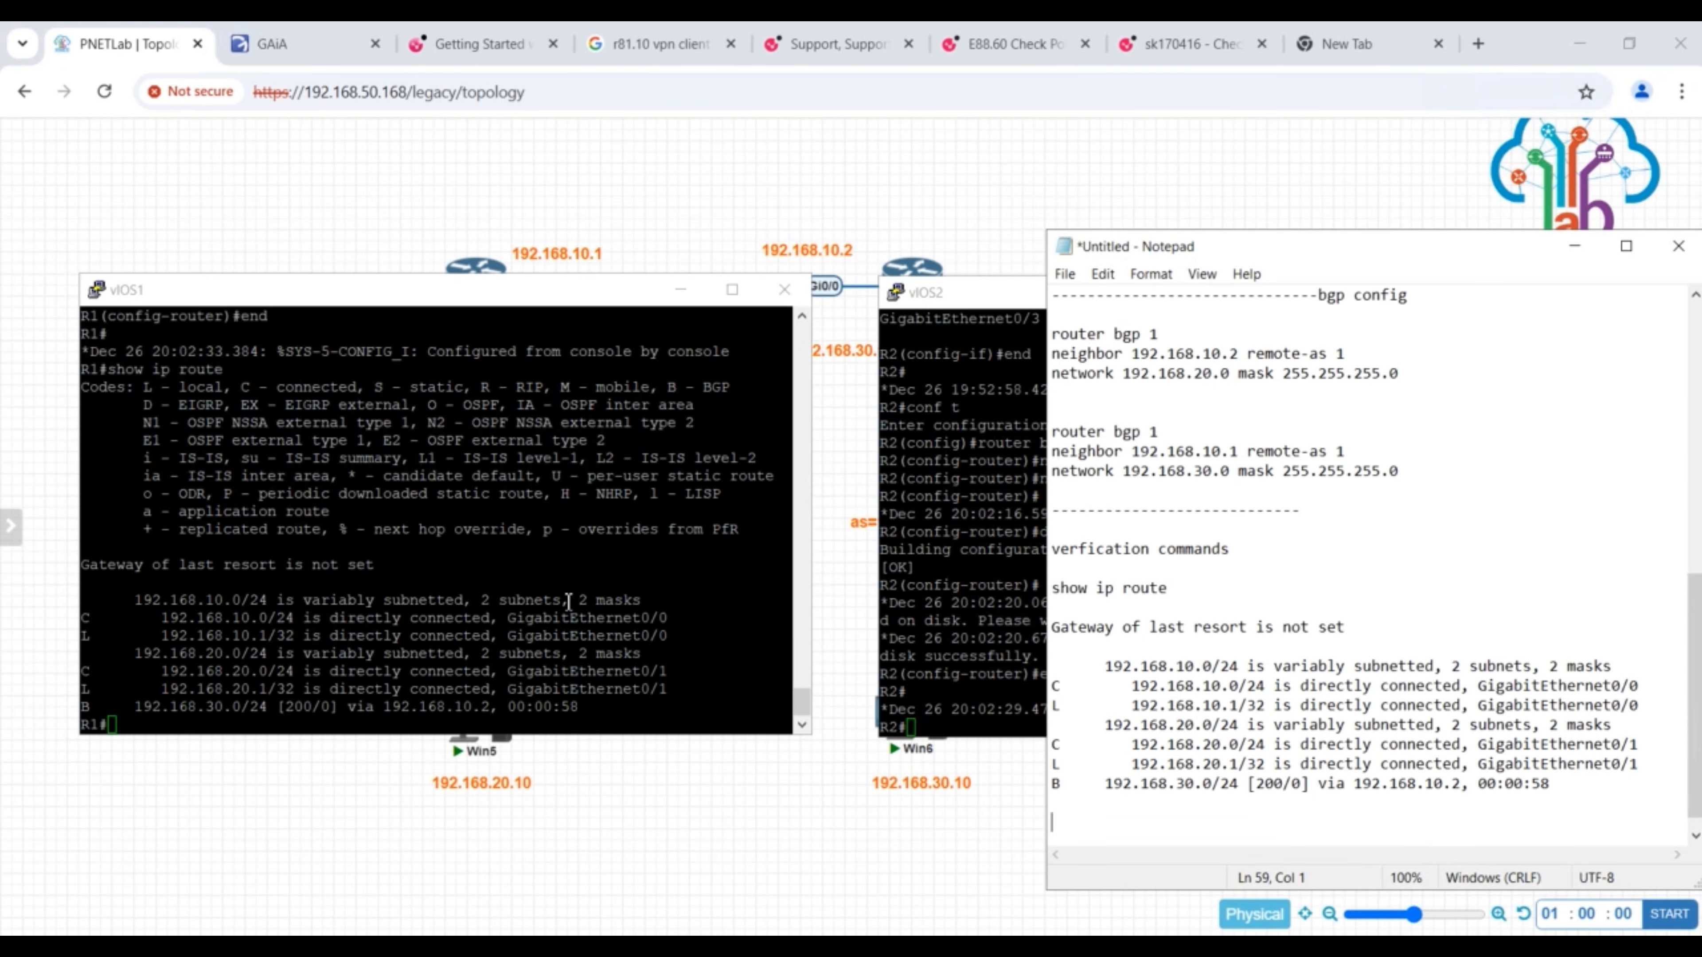
click(95, 707)
drag(129, 706, 267, 708)
drag(499, 707, 383, 706)
- Display R2's routing table with show ip route and examine its BGP route to 192.168.20.0/24
click(955, 680)
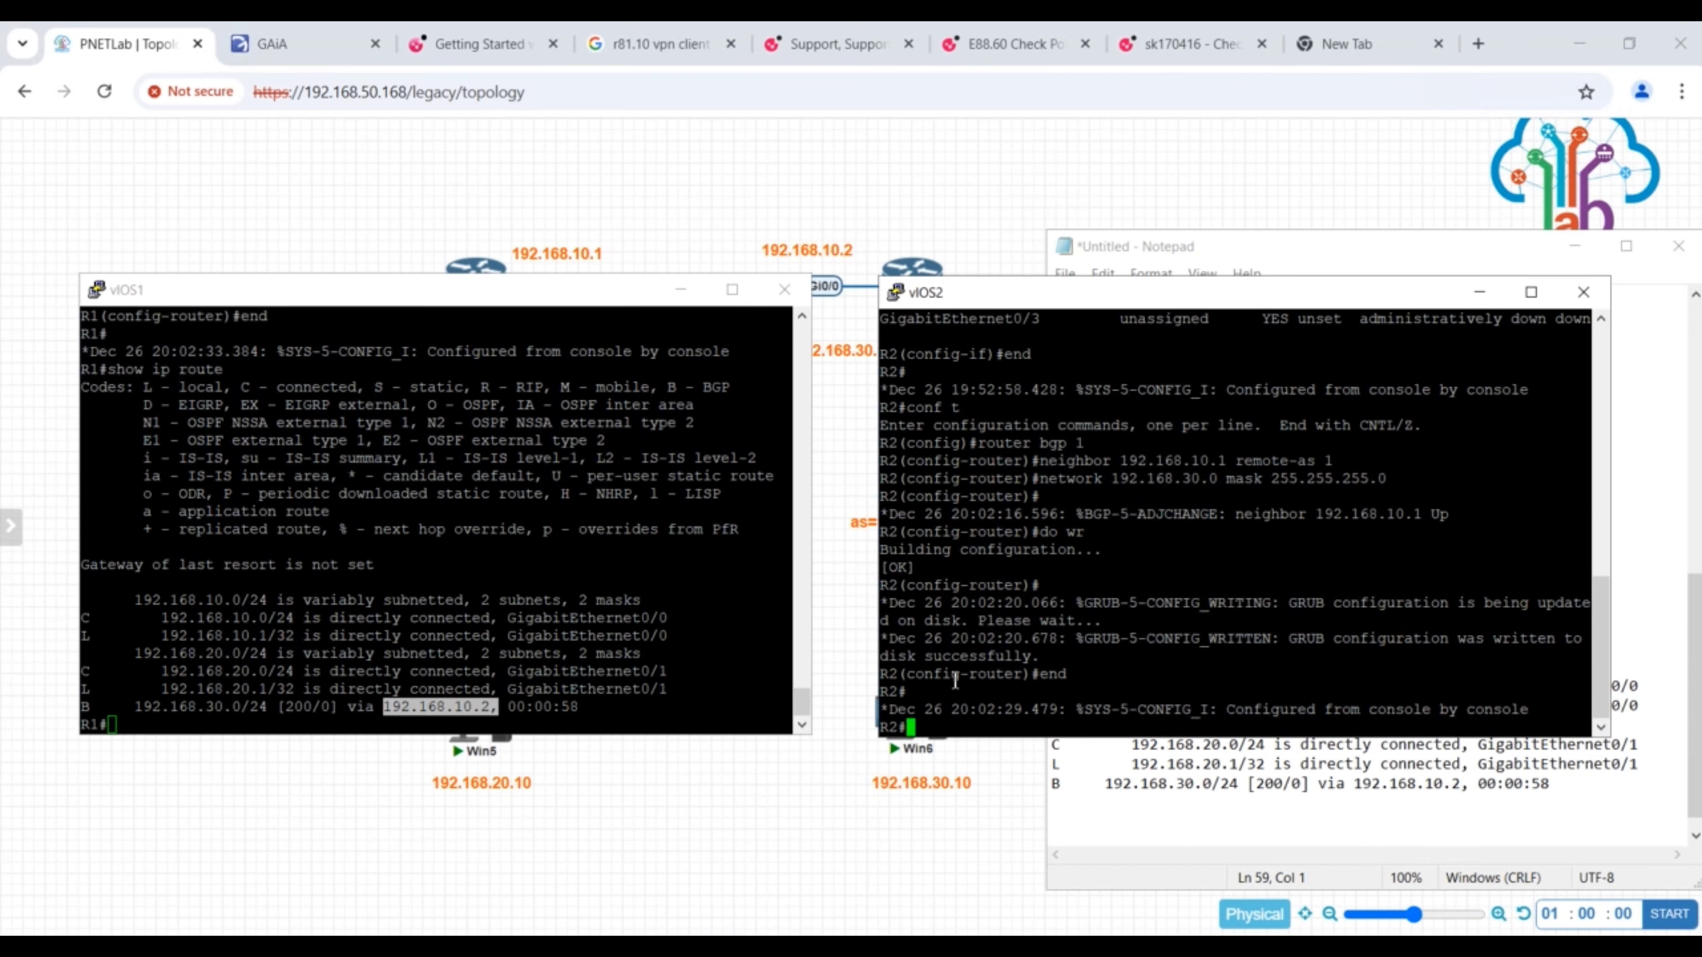
text(show ip route)
key(Return)
drag(928, 657, 1068, 656)
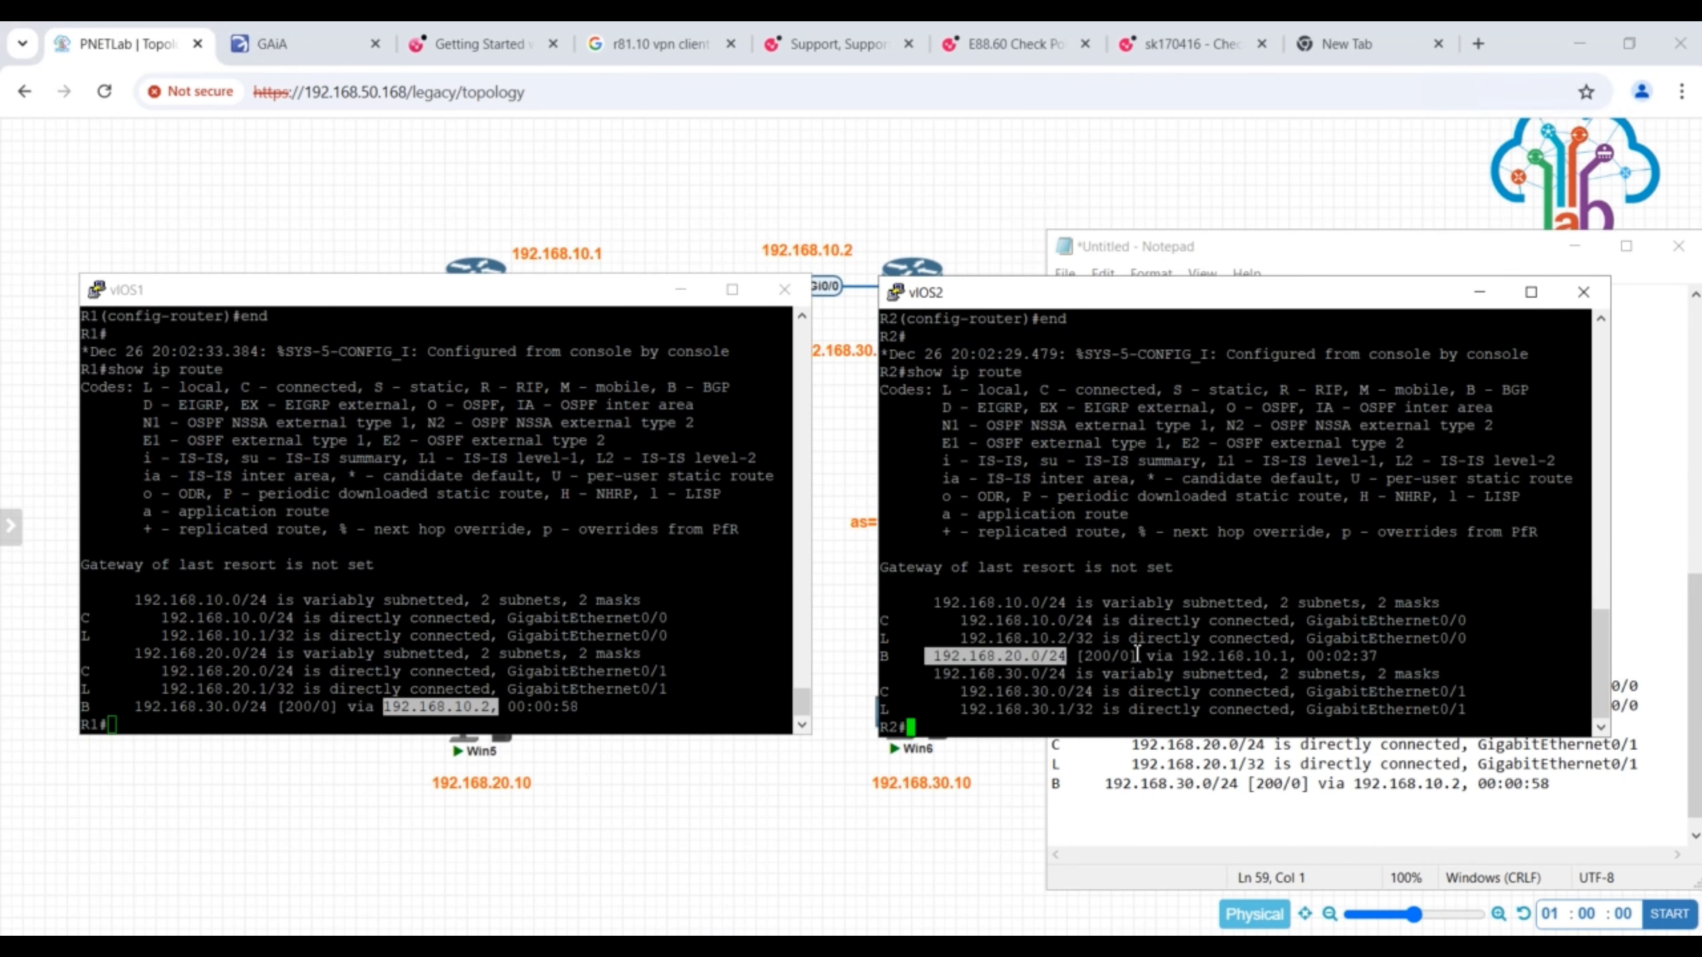
drag(1368, 639, 1165, 656)
- Display the BGP table on R1 with show ip bgp
click(253, 715)
key(Return)
key(Return)
text(show ip bgp)
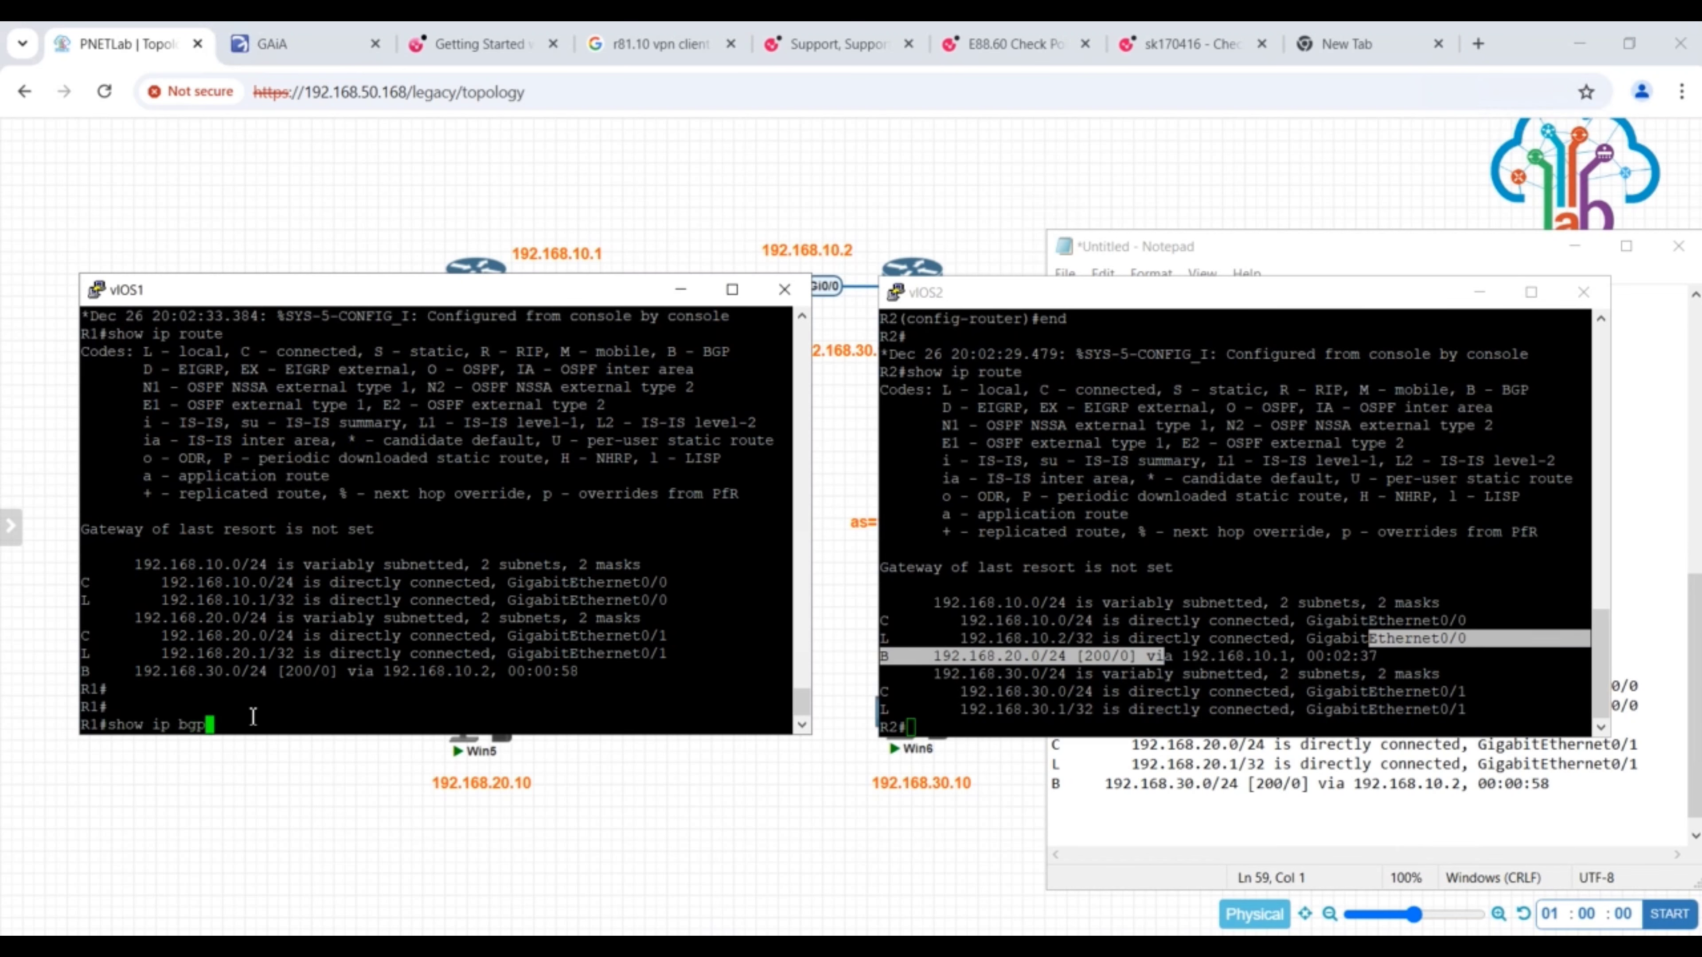
key(Return)
- Copy the command "show ip bgp" from R1 into Notepad below the route listing, with a dashed separator line above it
drag(234, 529, 132, 529)
click(1566, 790)
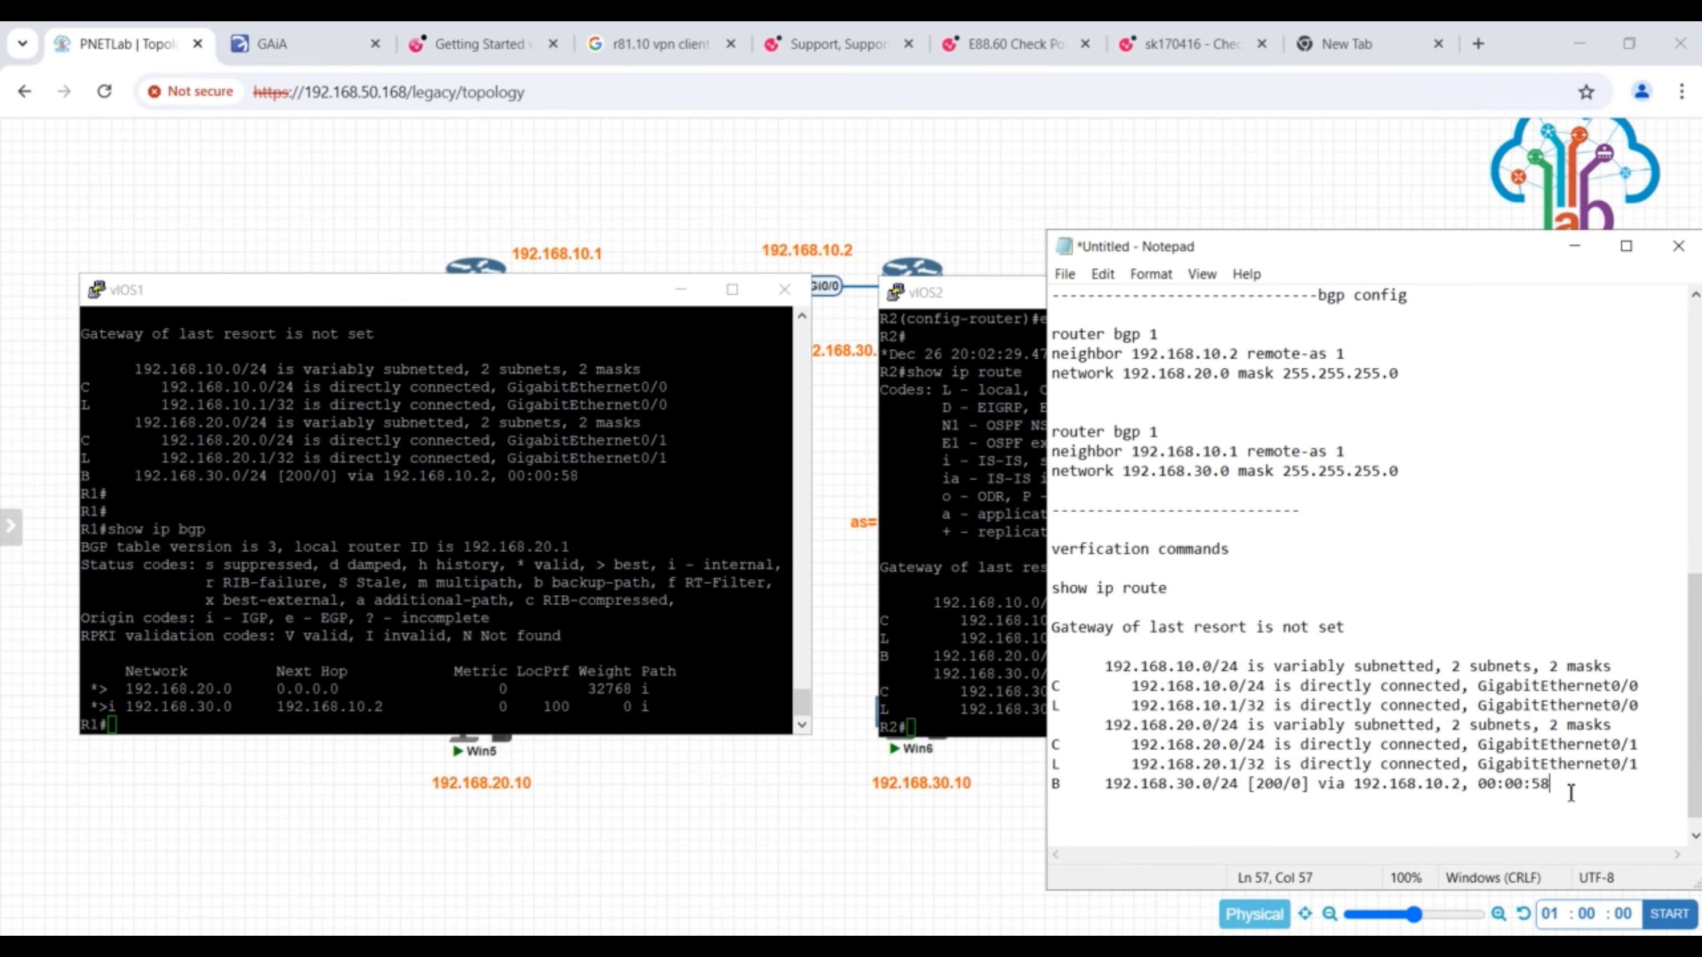
key(Return)
key(Return)
key(Return)
key(Return)
text(-----------------------------)
key(Return)
key(Return)
key(ctrl+v)
- Copy R1's BGP network entries with their column headings and paste them below "show ip bgp" in Notepad
drag(97, 677, 670, 713)
click(1178, 829)
key(ctrl+v)
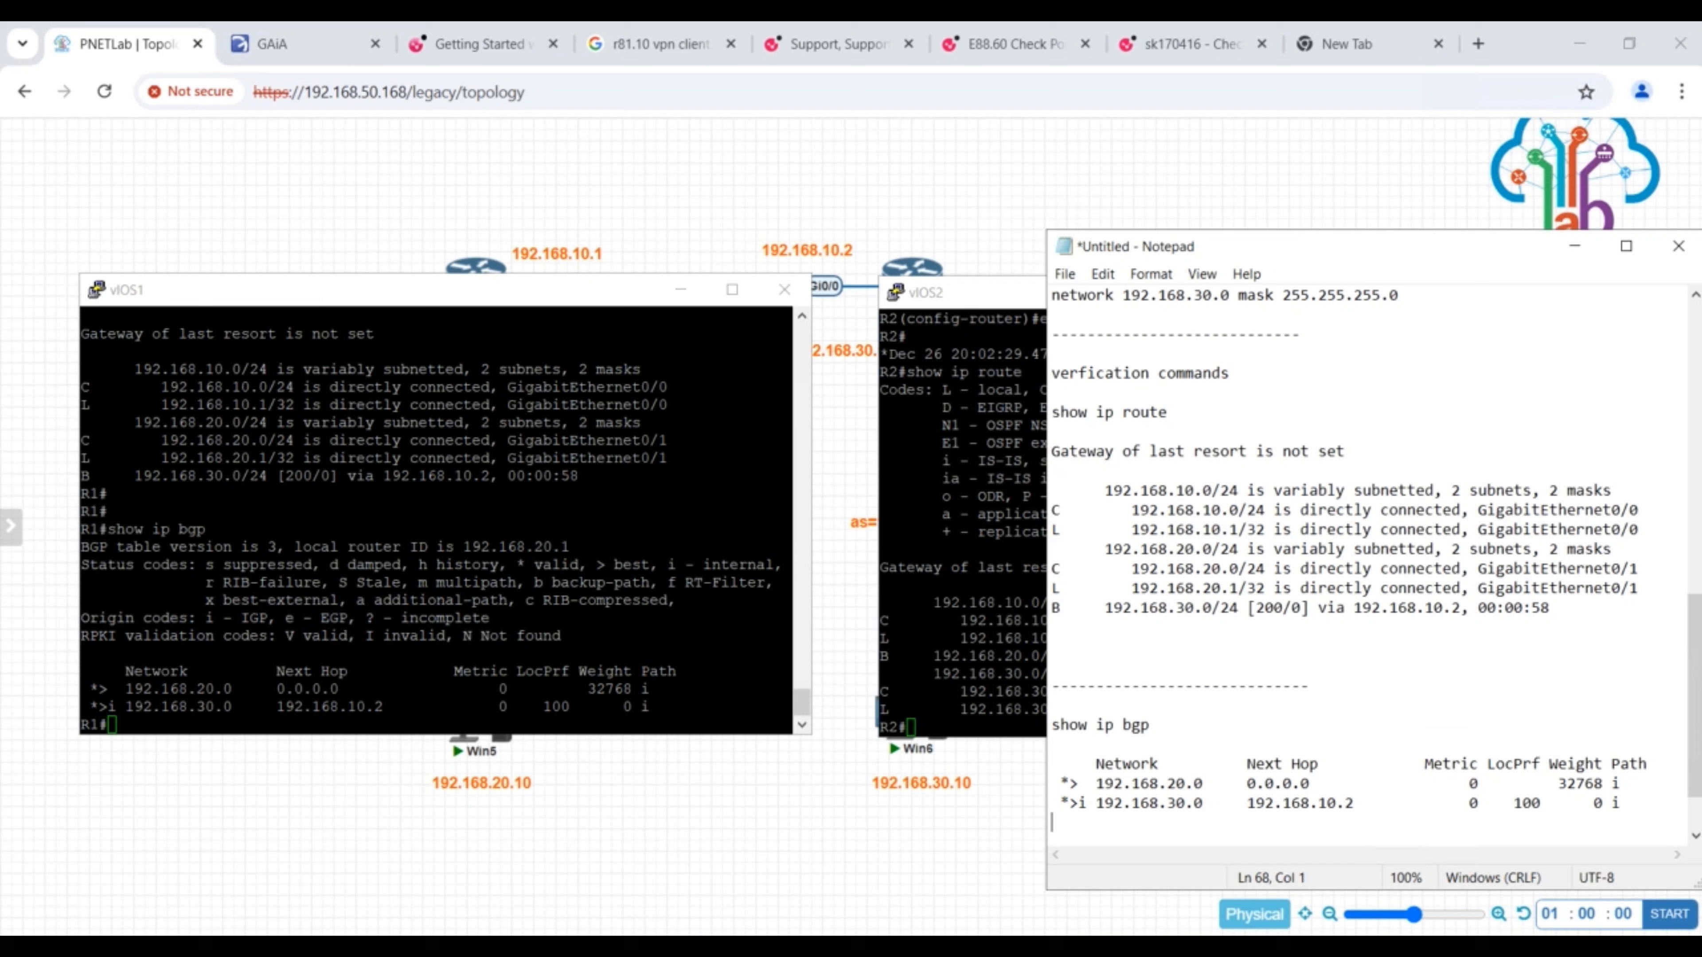
- Check the BGP status code legend on R1 and add the note "*> - > Valid and Best Route" below the pasted BGP entries
click(120, 703)
drag(517, 564, 580, 565)
scroll(1110, 779, down, 1)
click(1110, 779)
text(*  - > Valid and Best Route)
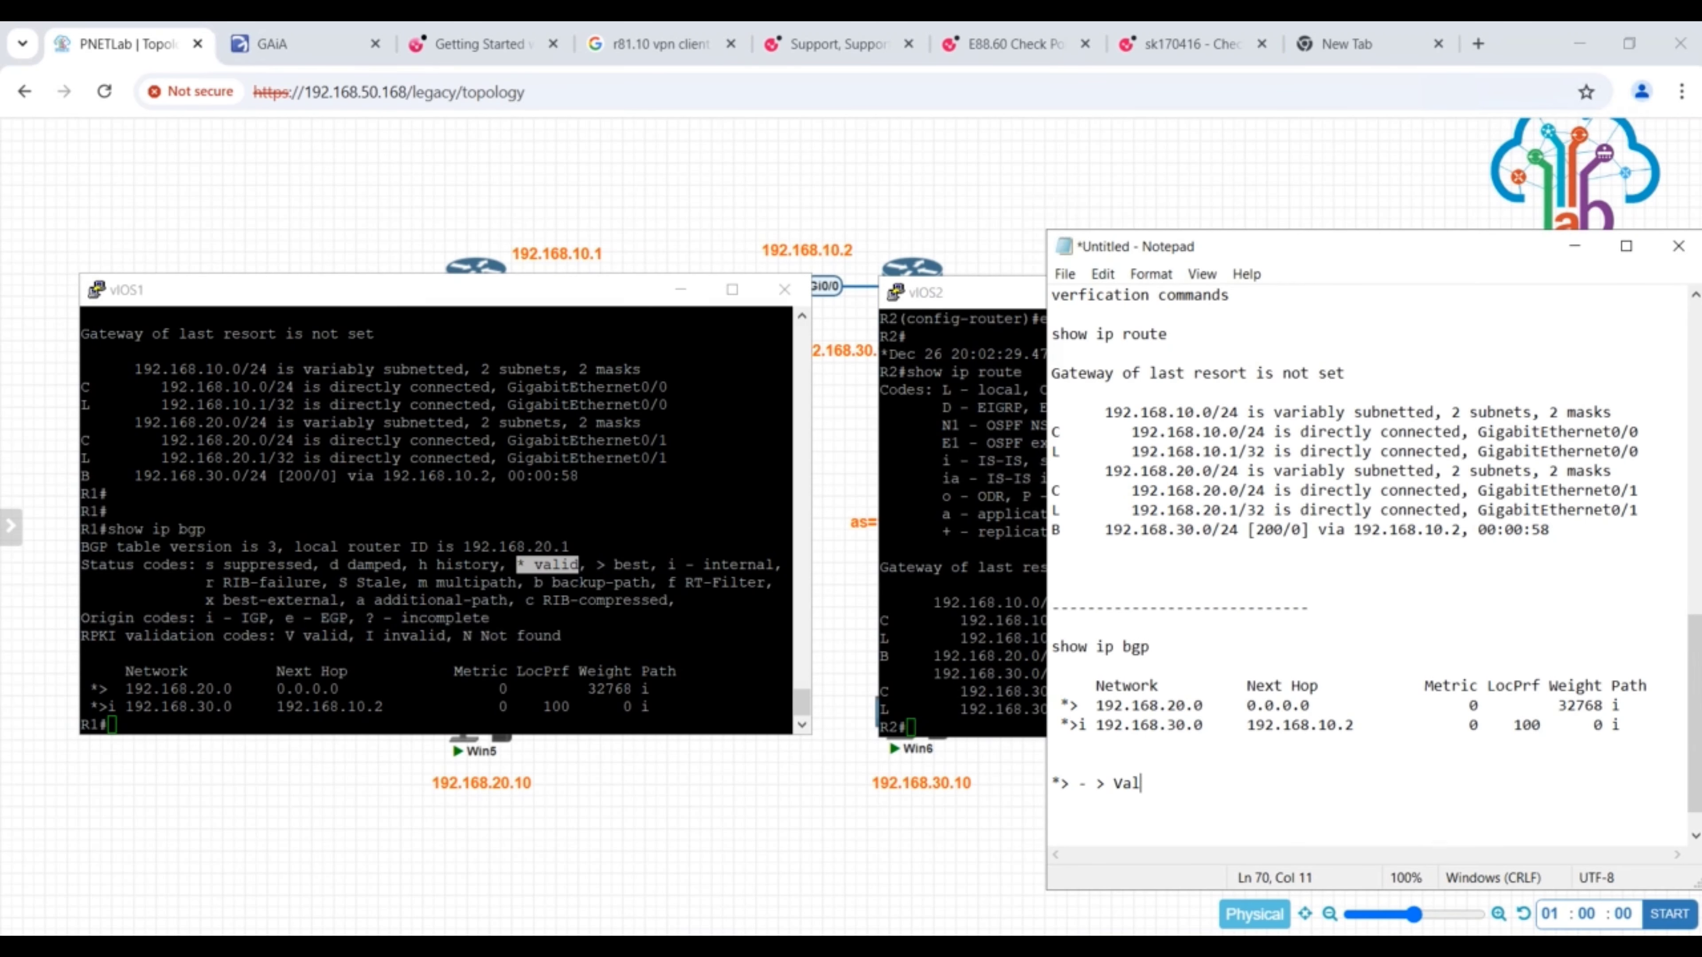
- Display R2's BGP table with show ip bgp and examine its next-hop entries
click(981, 705)
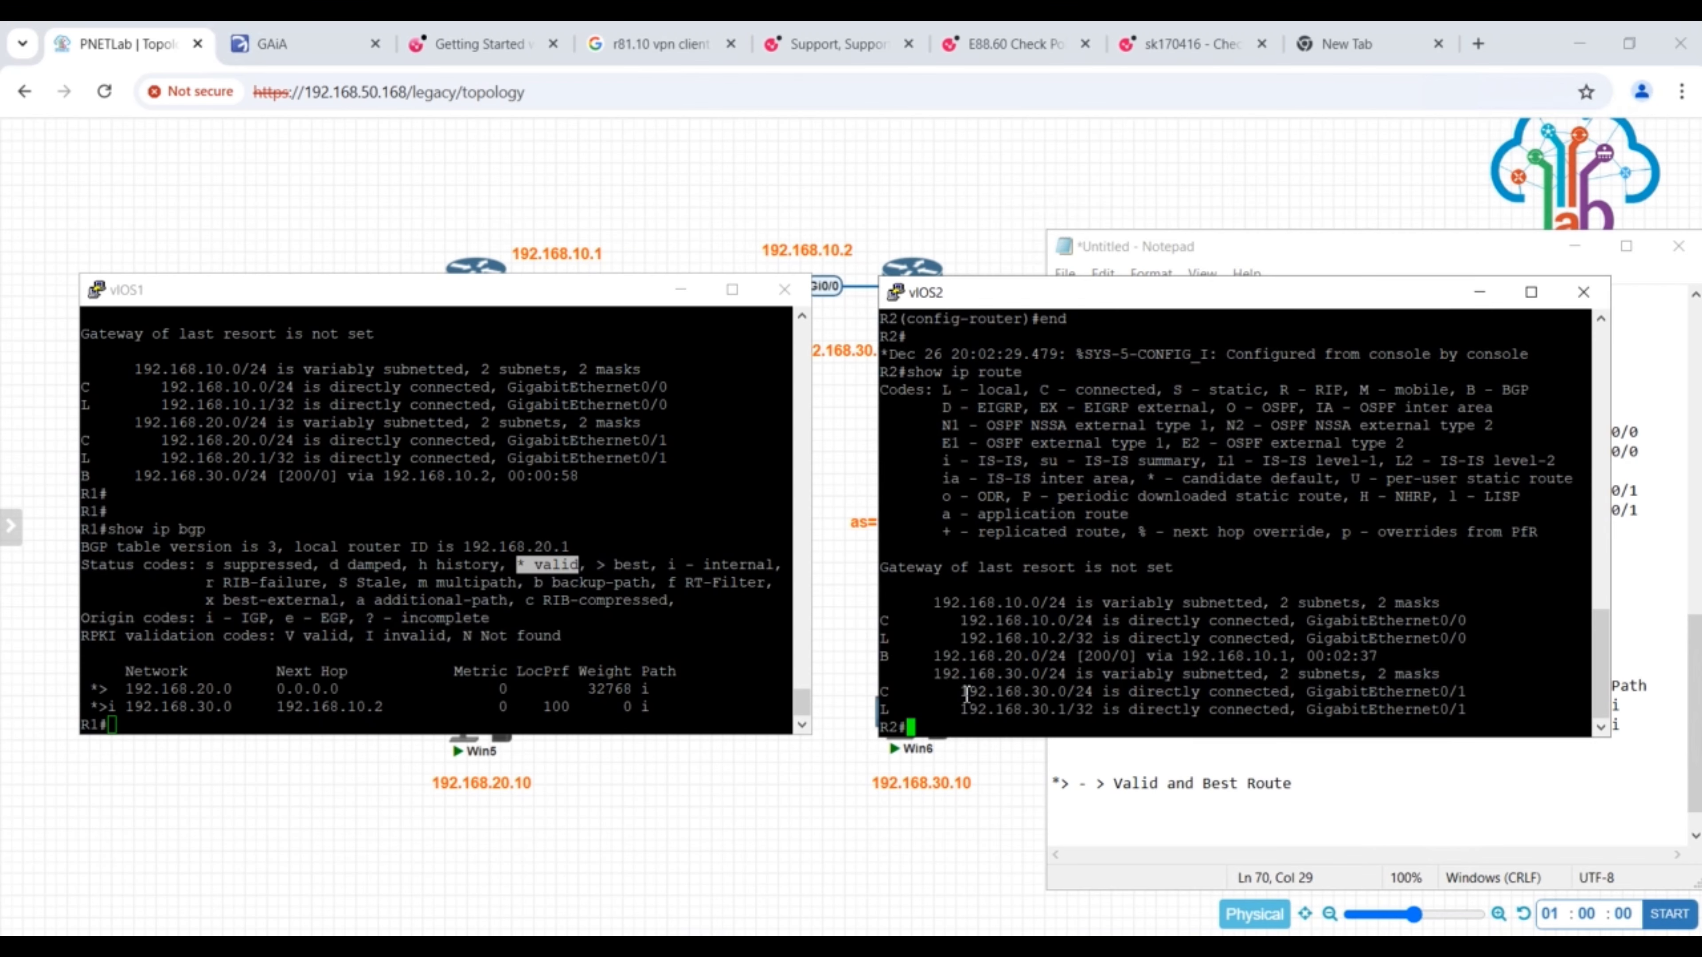
text(show ip bgp)
key(Return)
drag(1075, 691, 1165, 709)
- List the show ip bgp options on R1 and display the BGP neighbor summary with show ip bgp summary
click(161, 711)
text(show ip bgp ?)
key(space)
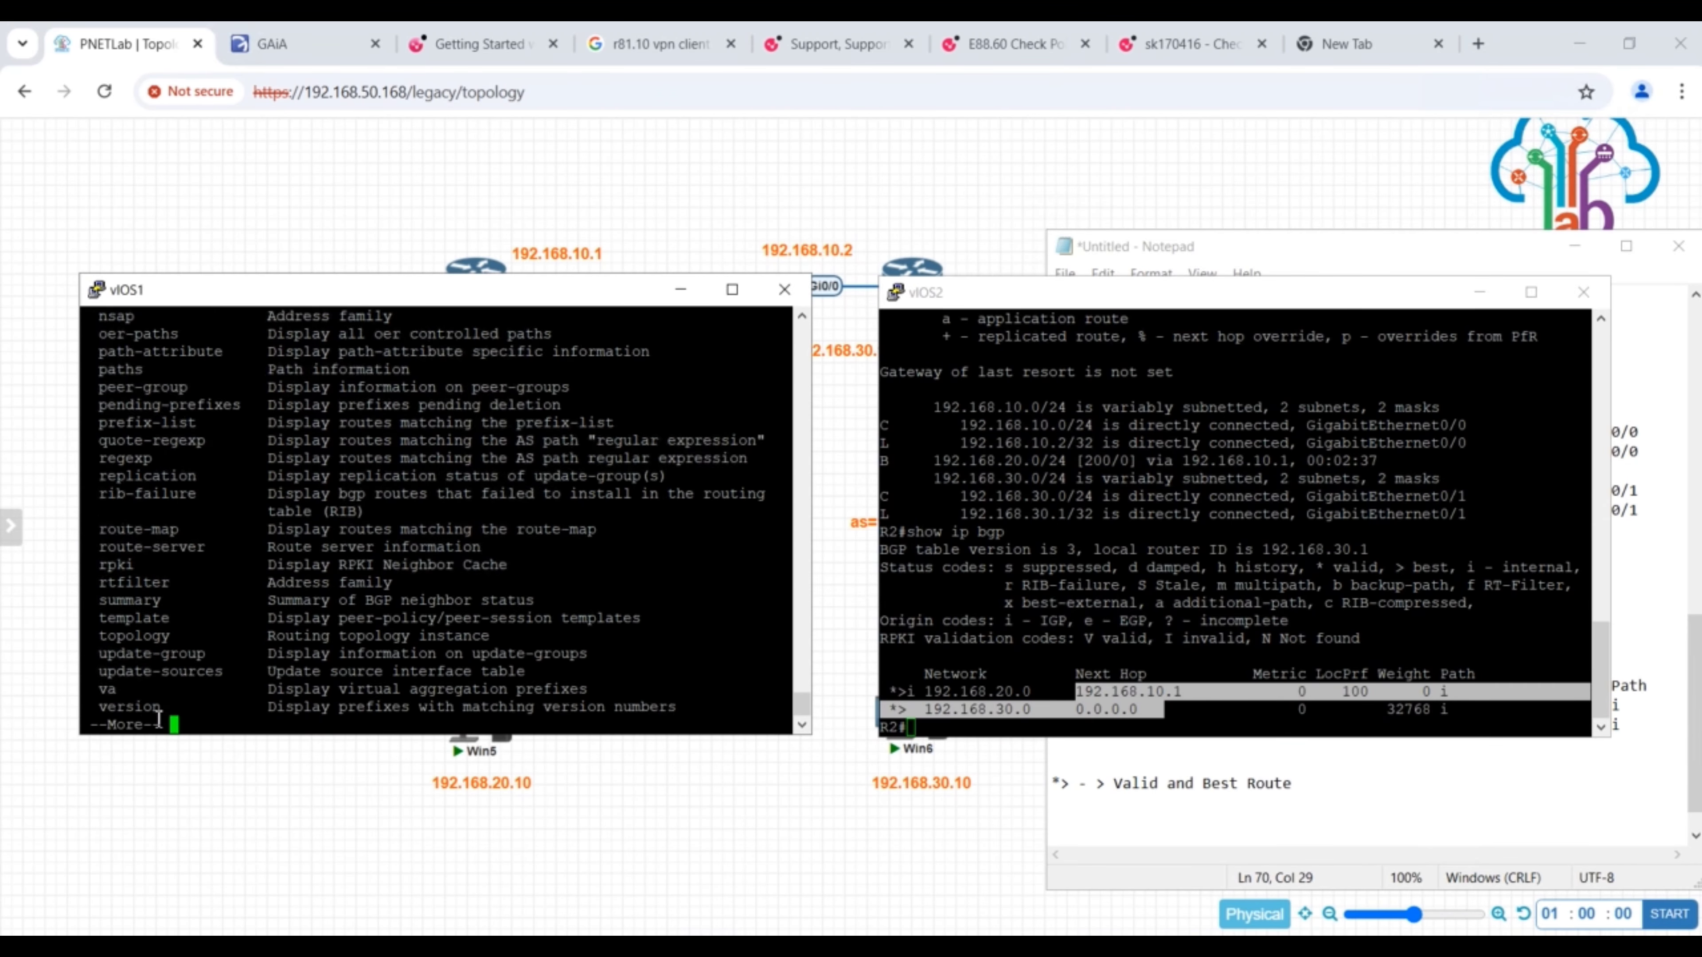
key(space)
text(summ)
key(Tab)
text(?)
key(Return)
- Copy the command "show ip bgp summary" from R1 to the end of the Notepad script, with a dashed separator line above it
drag(107, 459, 283, 460)
click(1310, 803)
key(Return)
key(Return)
key(Return)
text(--------------------------------)
key(Return)
key(Return)
text(show ip bgp summary)
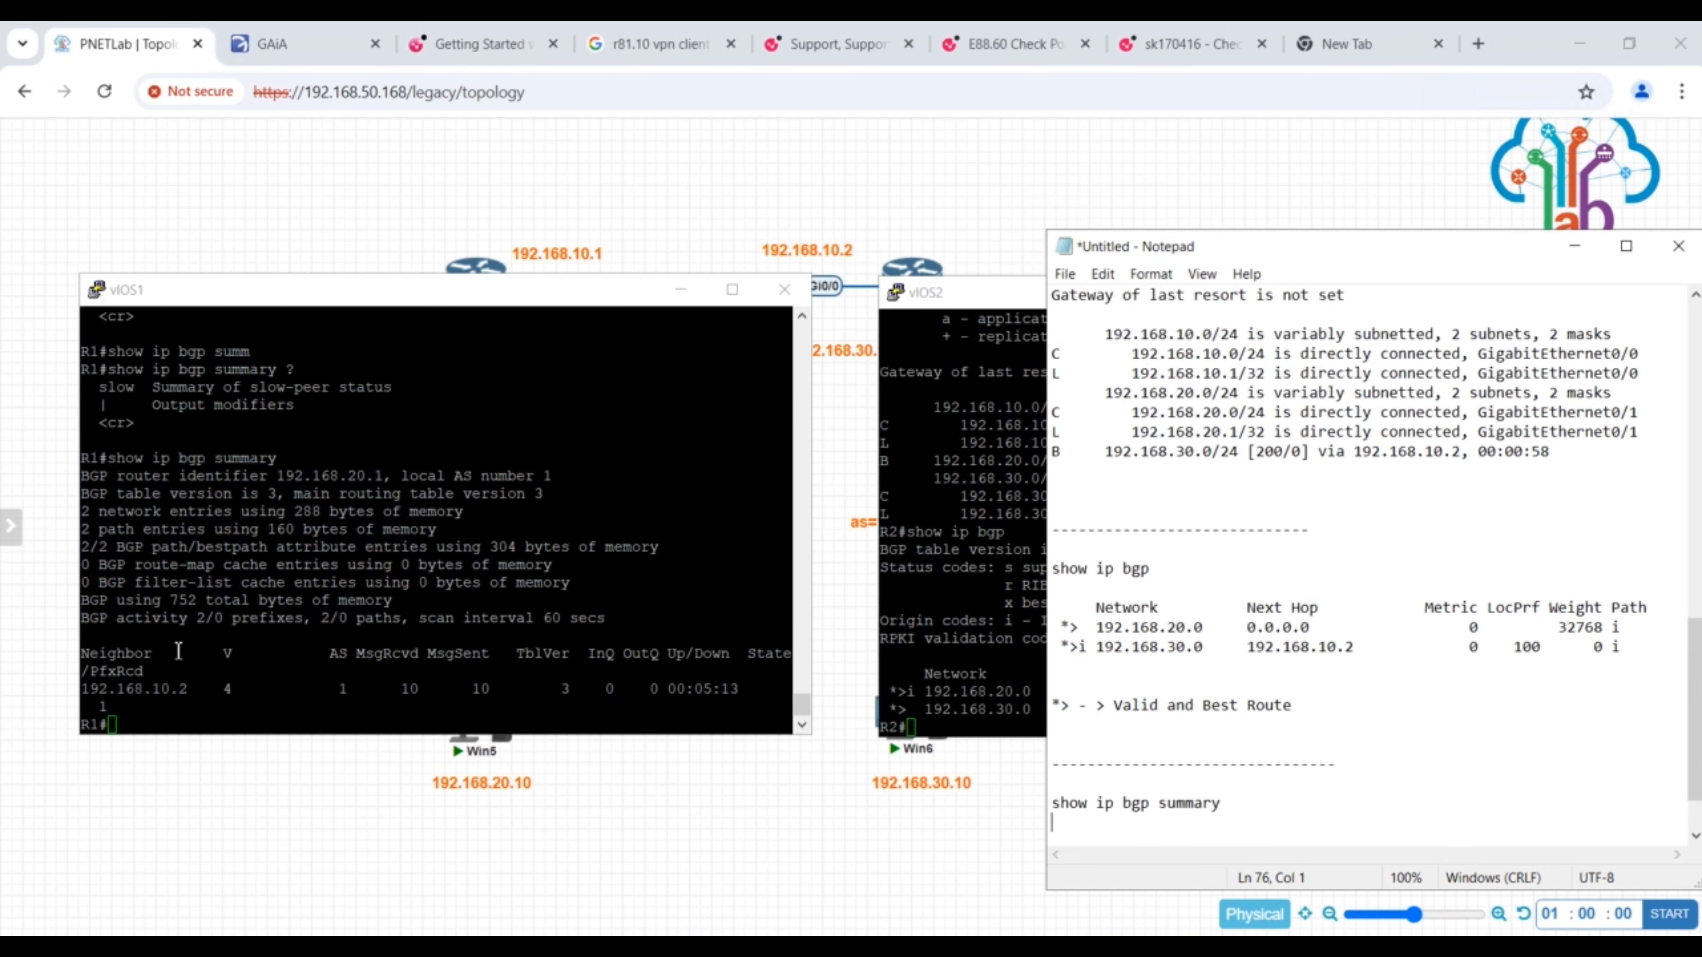
- Copy R1's BGP summary output into Notepad below "show ip bgp summary", and check the neighbor address and AS on R1
drag(82, 477, 740, 690)
click(1306, 853)
key(Return)
text(BGP router identifier 192.168.20.1, local AS number 1 BGP table version is 3, main routing table version 3 2 network entries using 288 bytes of memory 2 path entries using 160 bytes of memory 2/2 BGP path/bestpath attribute entries using 304 bytes of memory 0 BGP route-map cache entries using 0 bytes of memory 0 BGP filter-list cache entries using 0 bytes of memory BGP using 752 total bytes of memory BGP activity 2/0 prefixes, 2/0 paths, scan interval 60 secs  Neighbor        V           AS MsgRcvd MsgSent   TblVer  InQ OutQ Up/Down  State/PfxRcd 192.168.10.2    4            1      10      10        3    0    0 00:05:13)
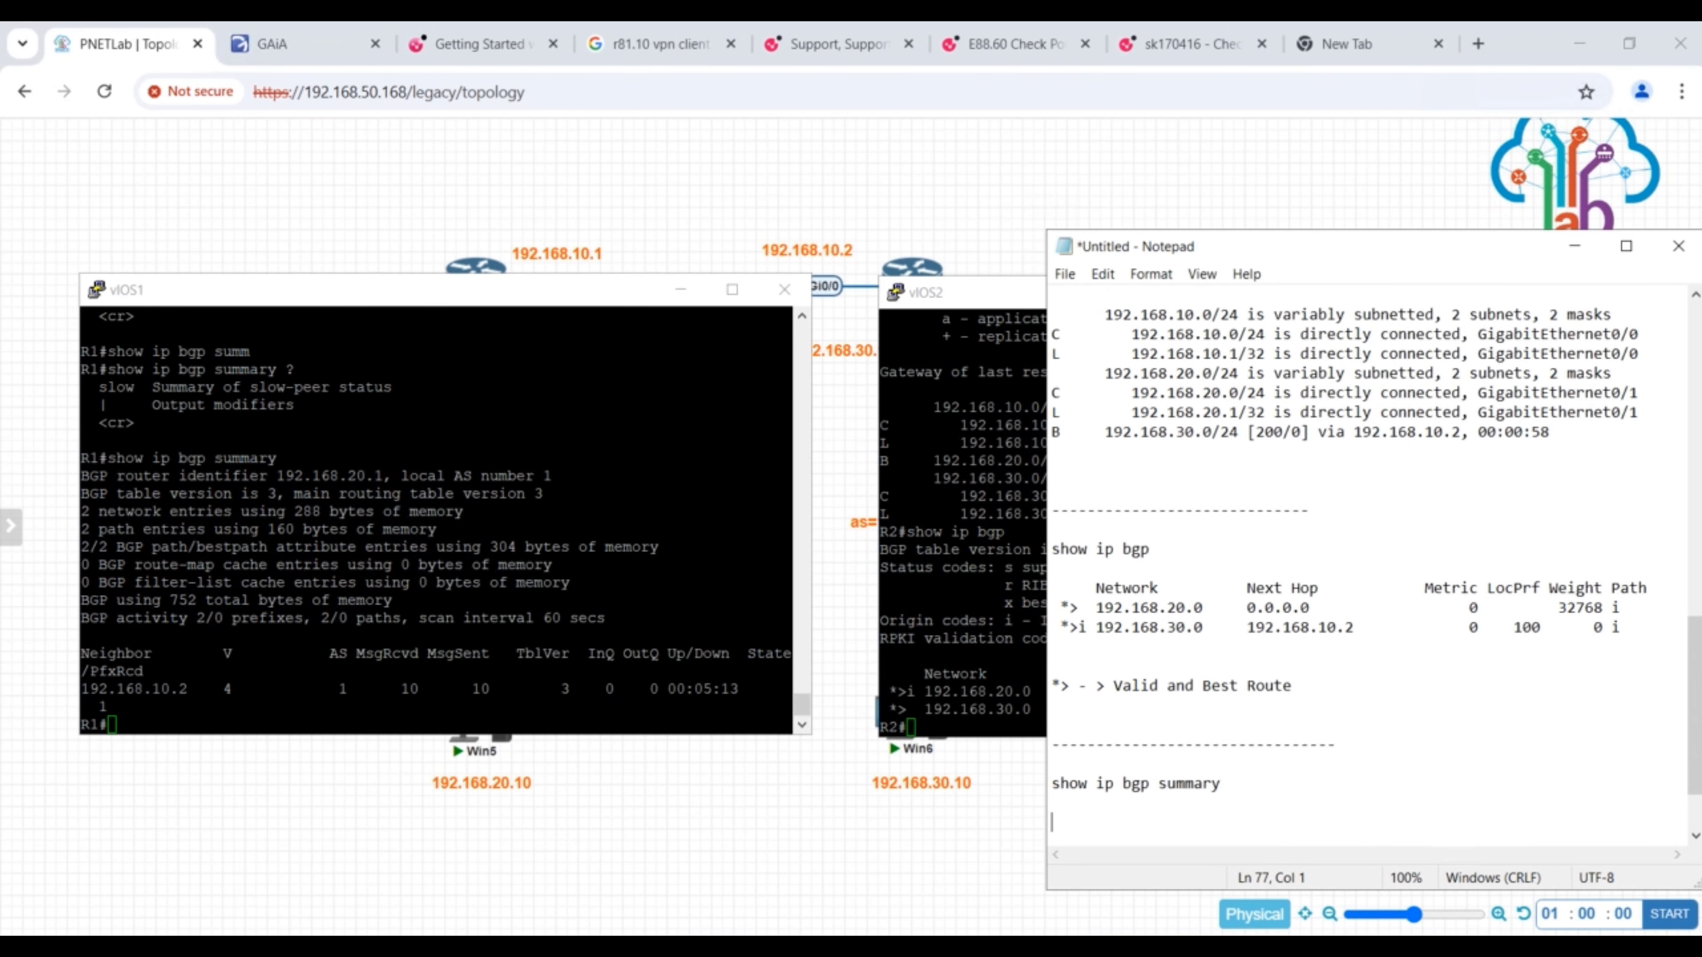
click(1140, 856)
drag(195, 688, 83, 689)
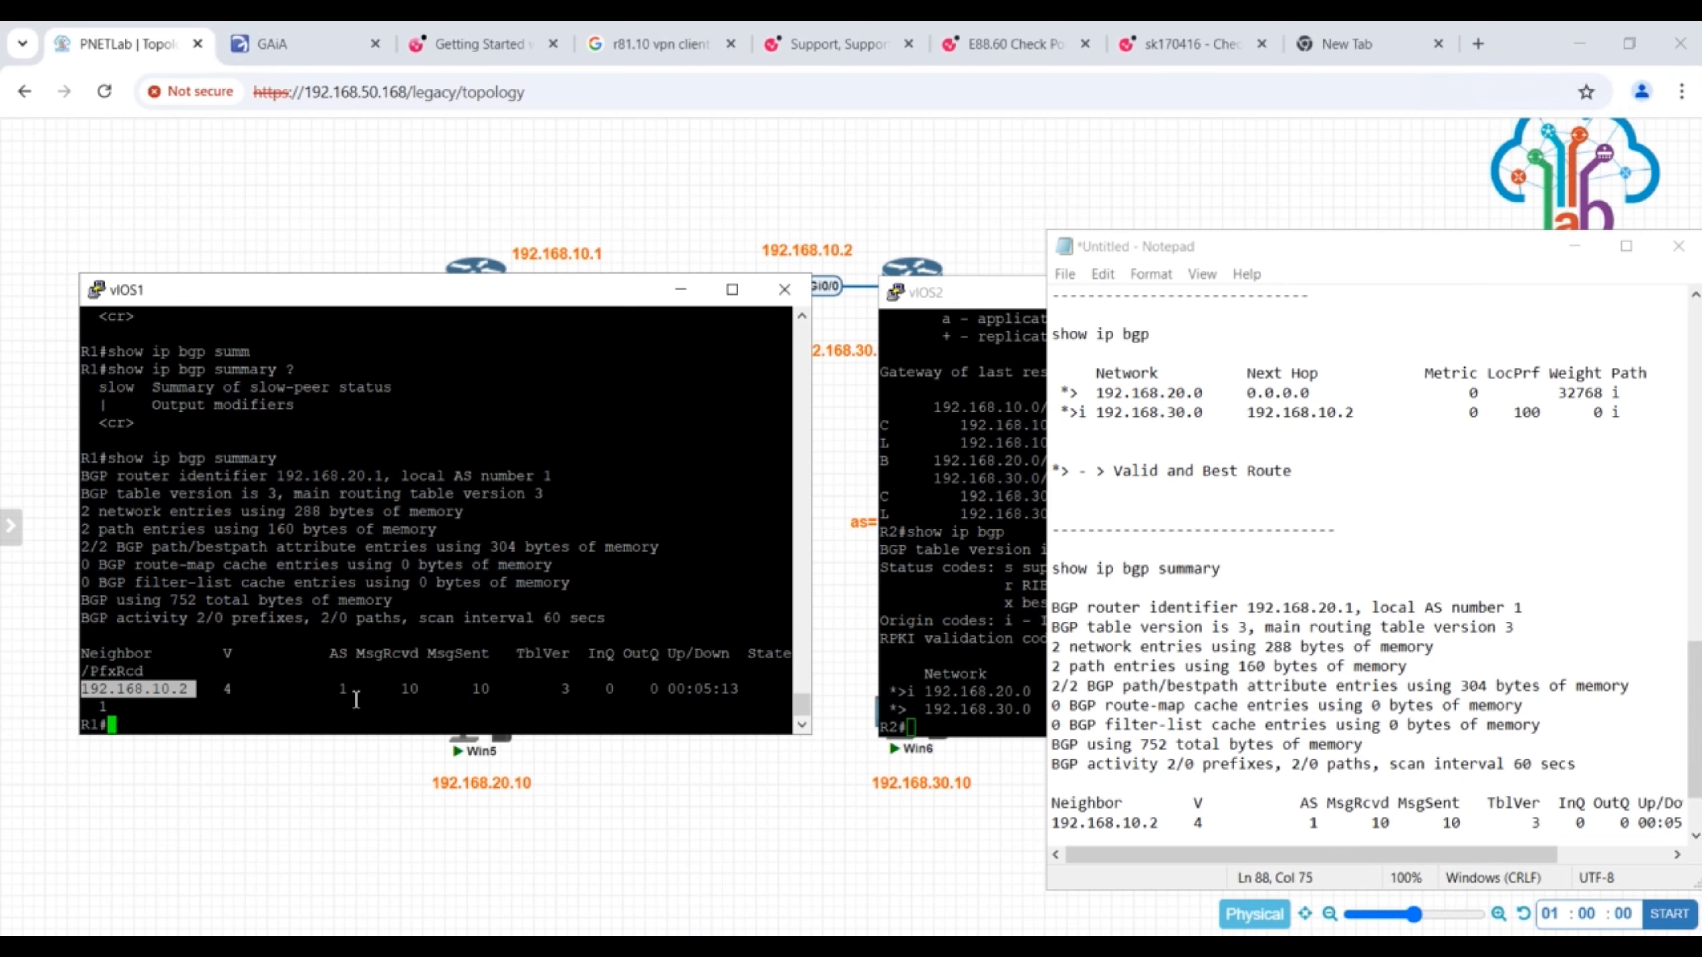
drag(355, 691, 315, 689)
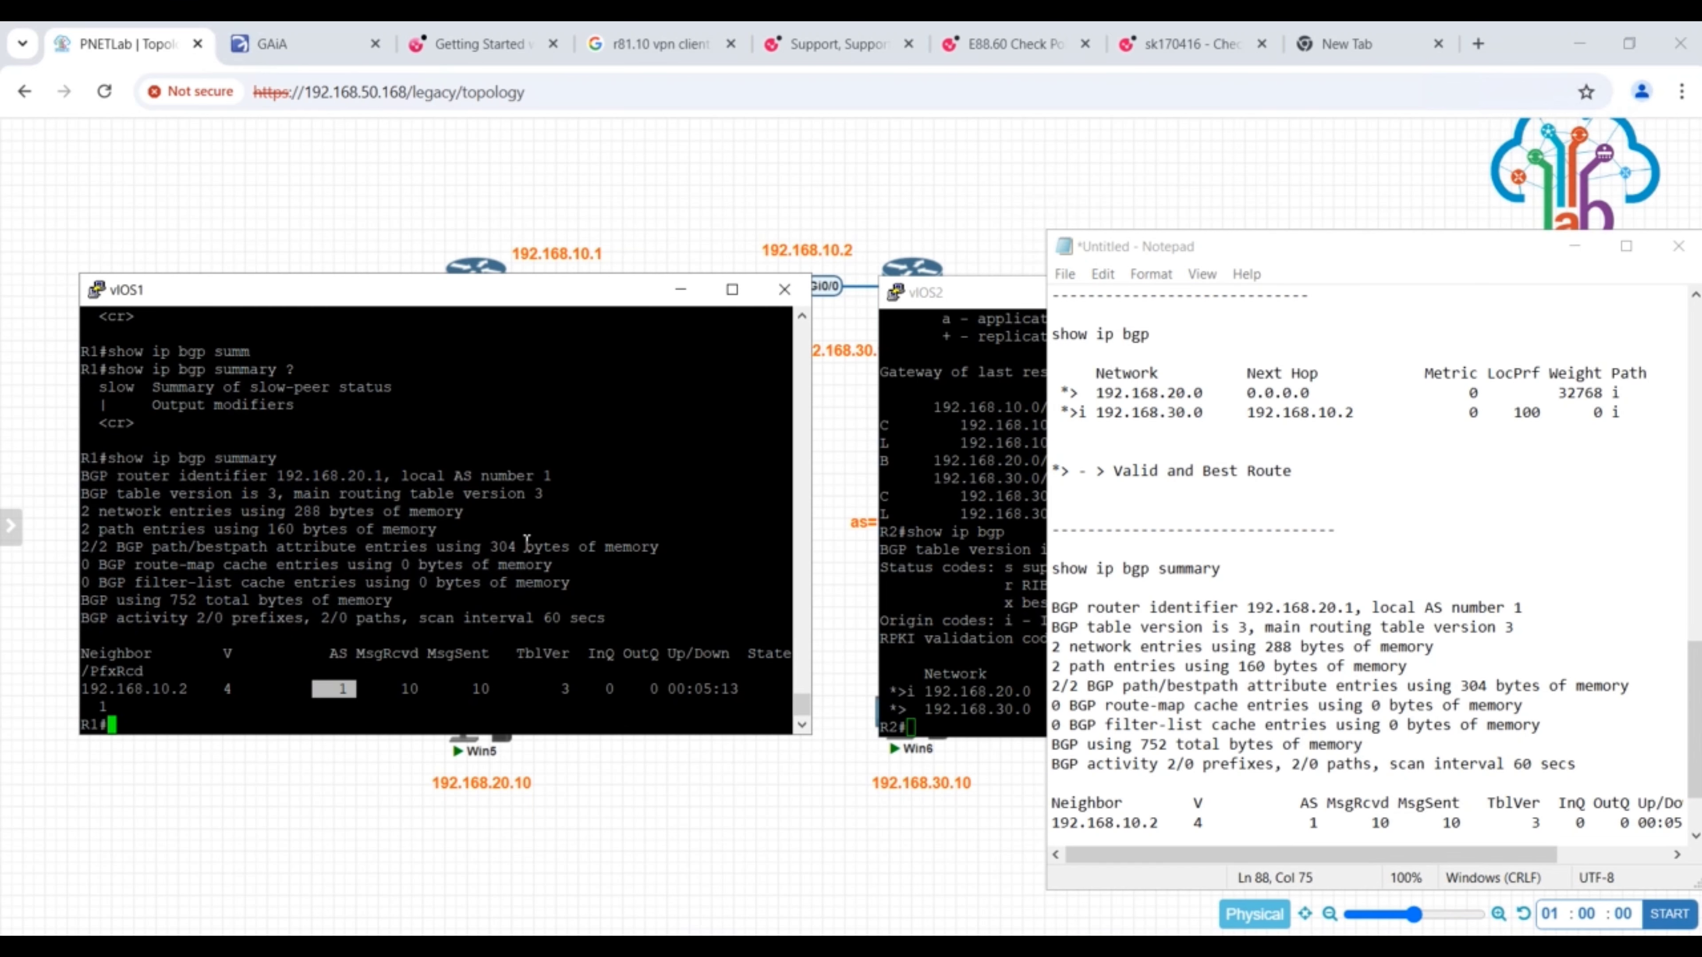
- Start saving the Notepad script and create and open a new Desktop folder named "bgp command"
click(1066, 276)
click(1092, 391)
click(920, 410)
click(992, 383)
text(bgp command)
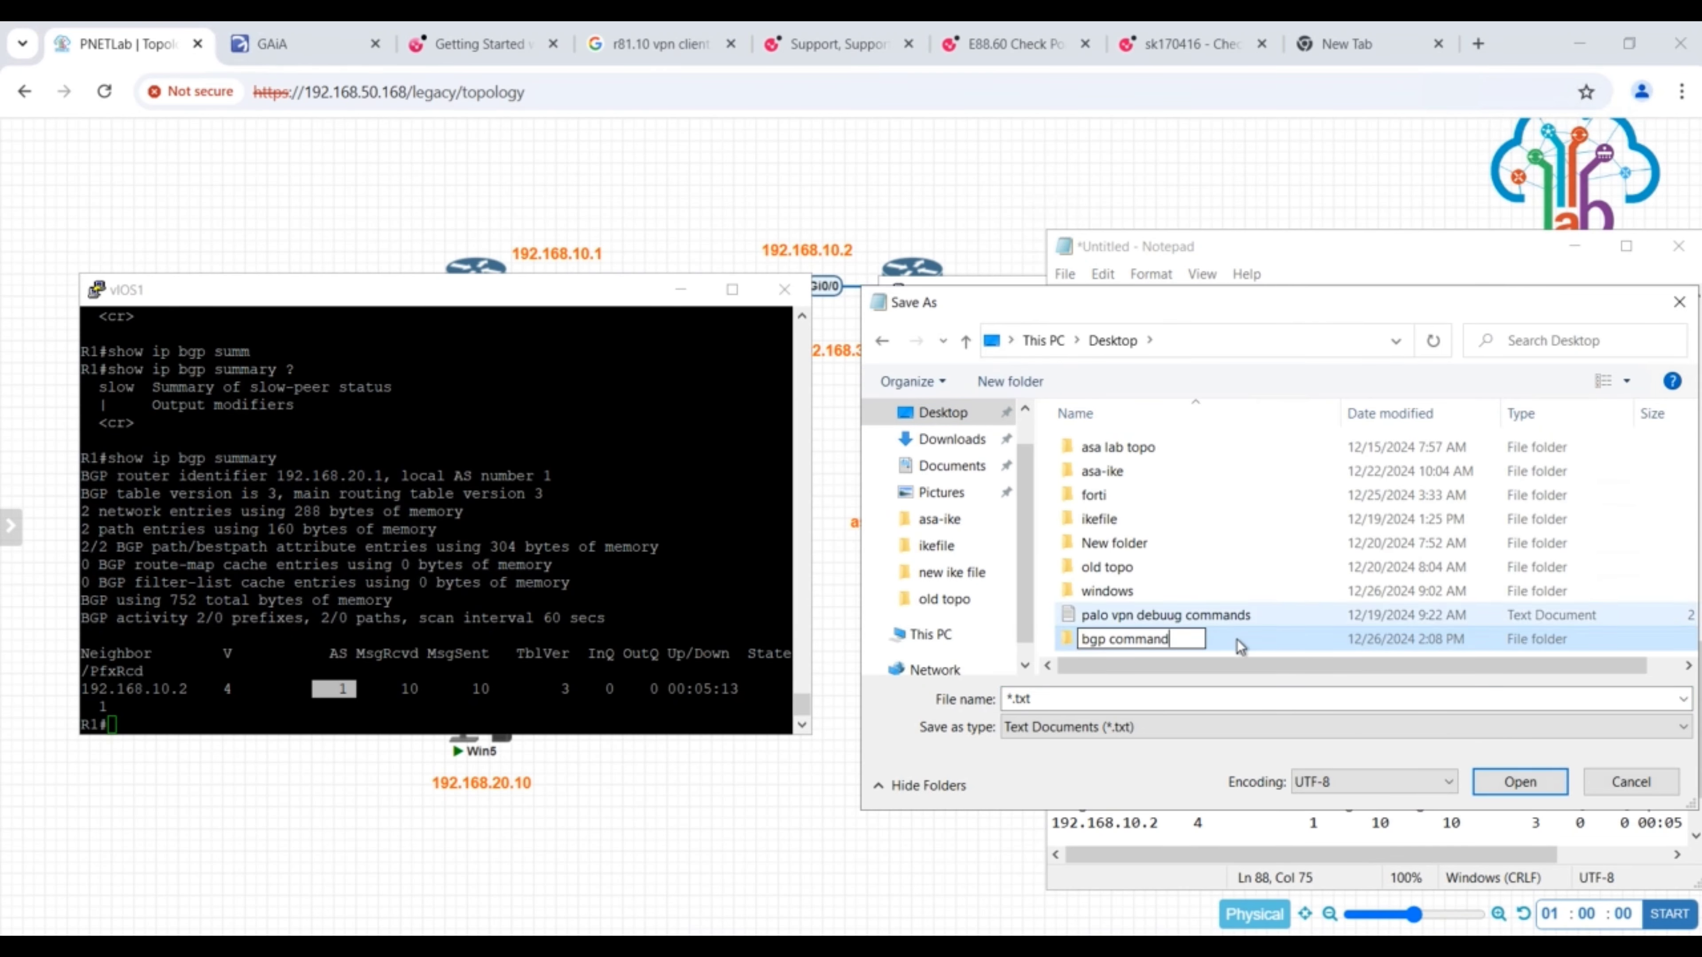
double_click(1236, 645)
- Save the Notepad script in that folder as "ibgp lab"
click(1091, 700)
key(BackSpace)
text(ibgp lab)
click(1507, 784)
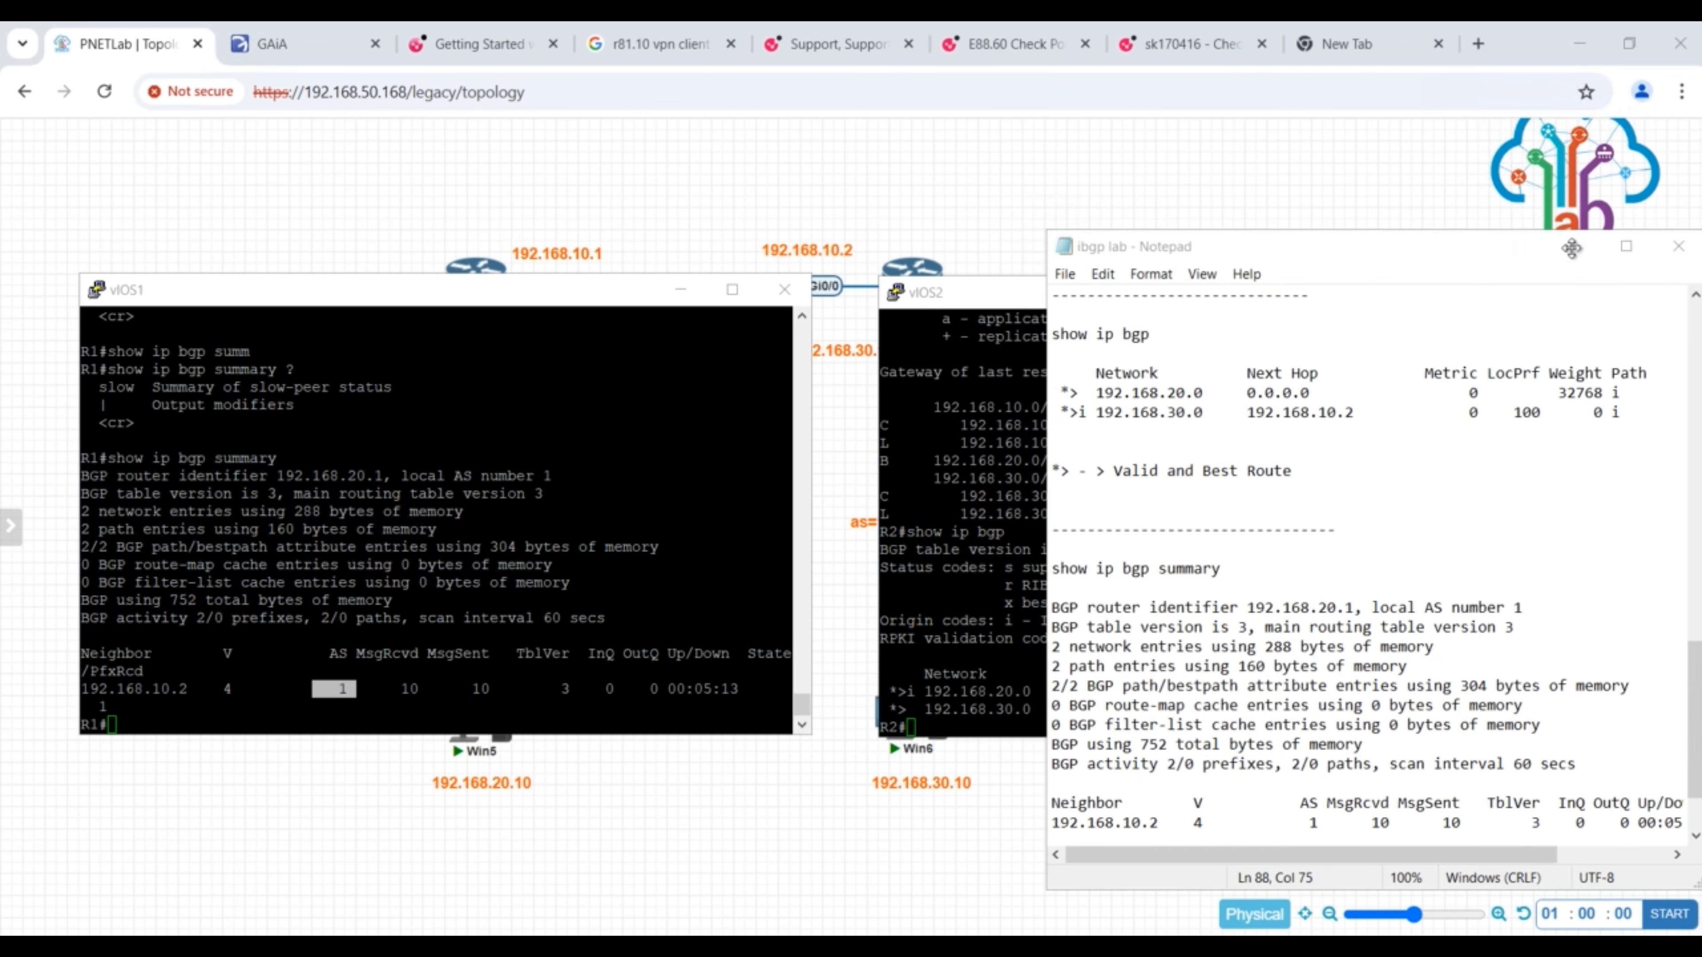
- Minimize the Notepad window and both router consoles to reveal the topology
click(1575, 256)
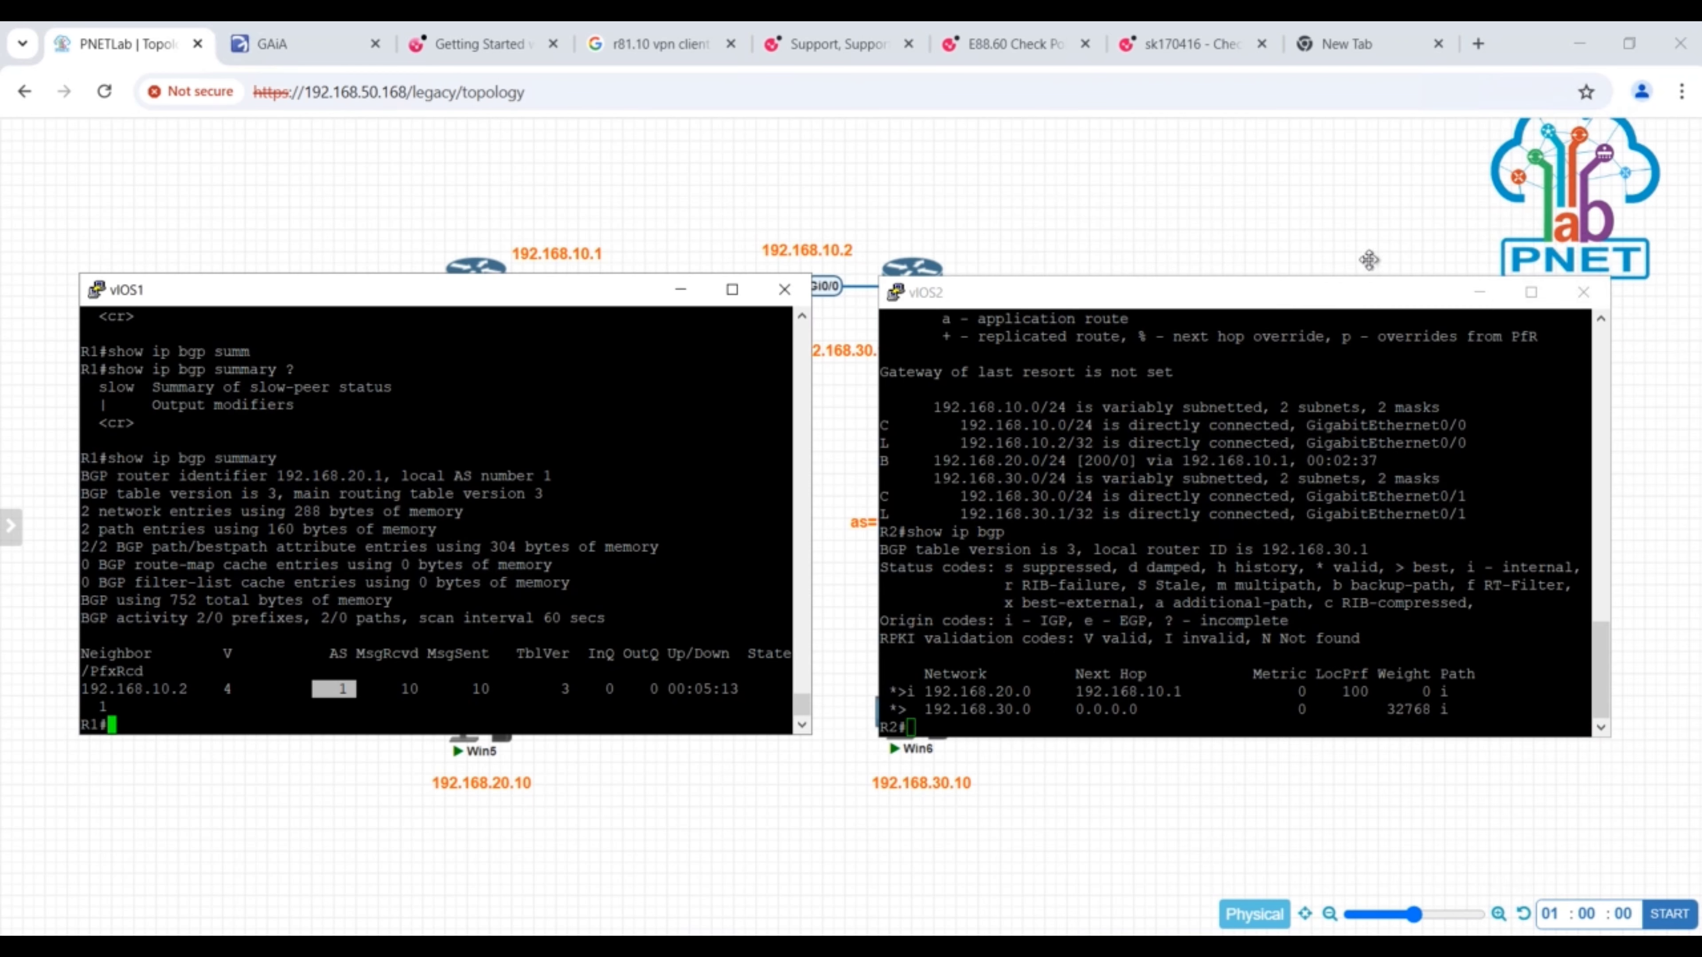
click(681, 289)
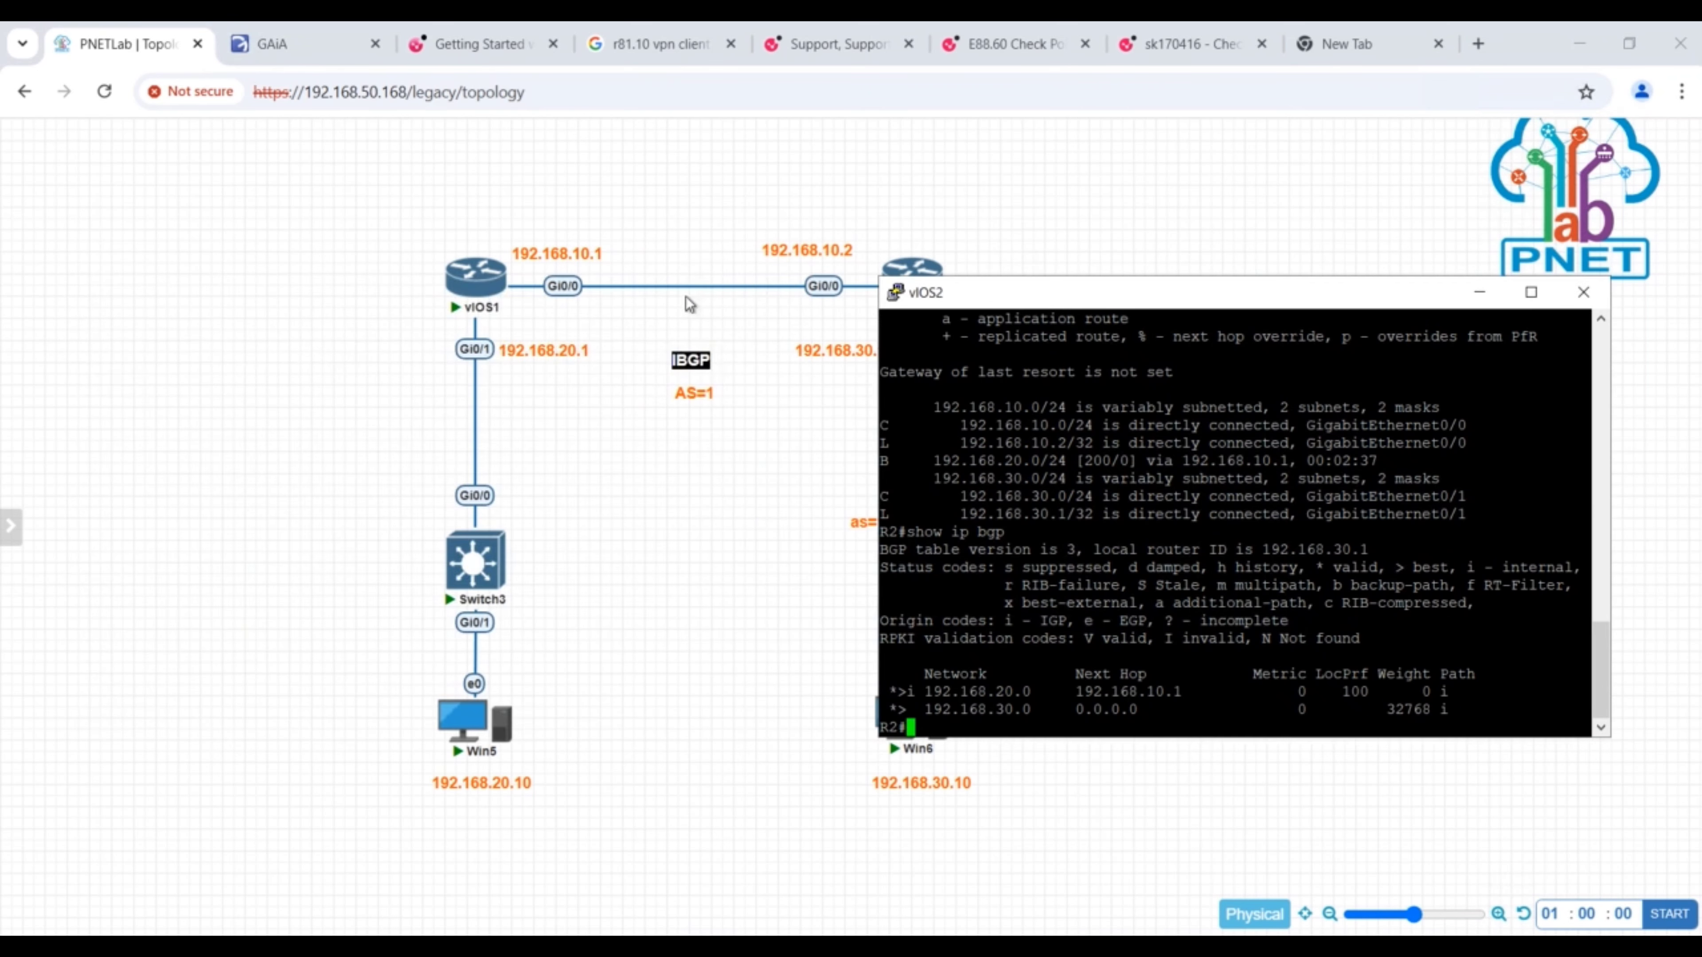
click(1483, 295)
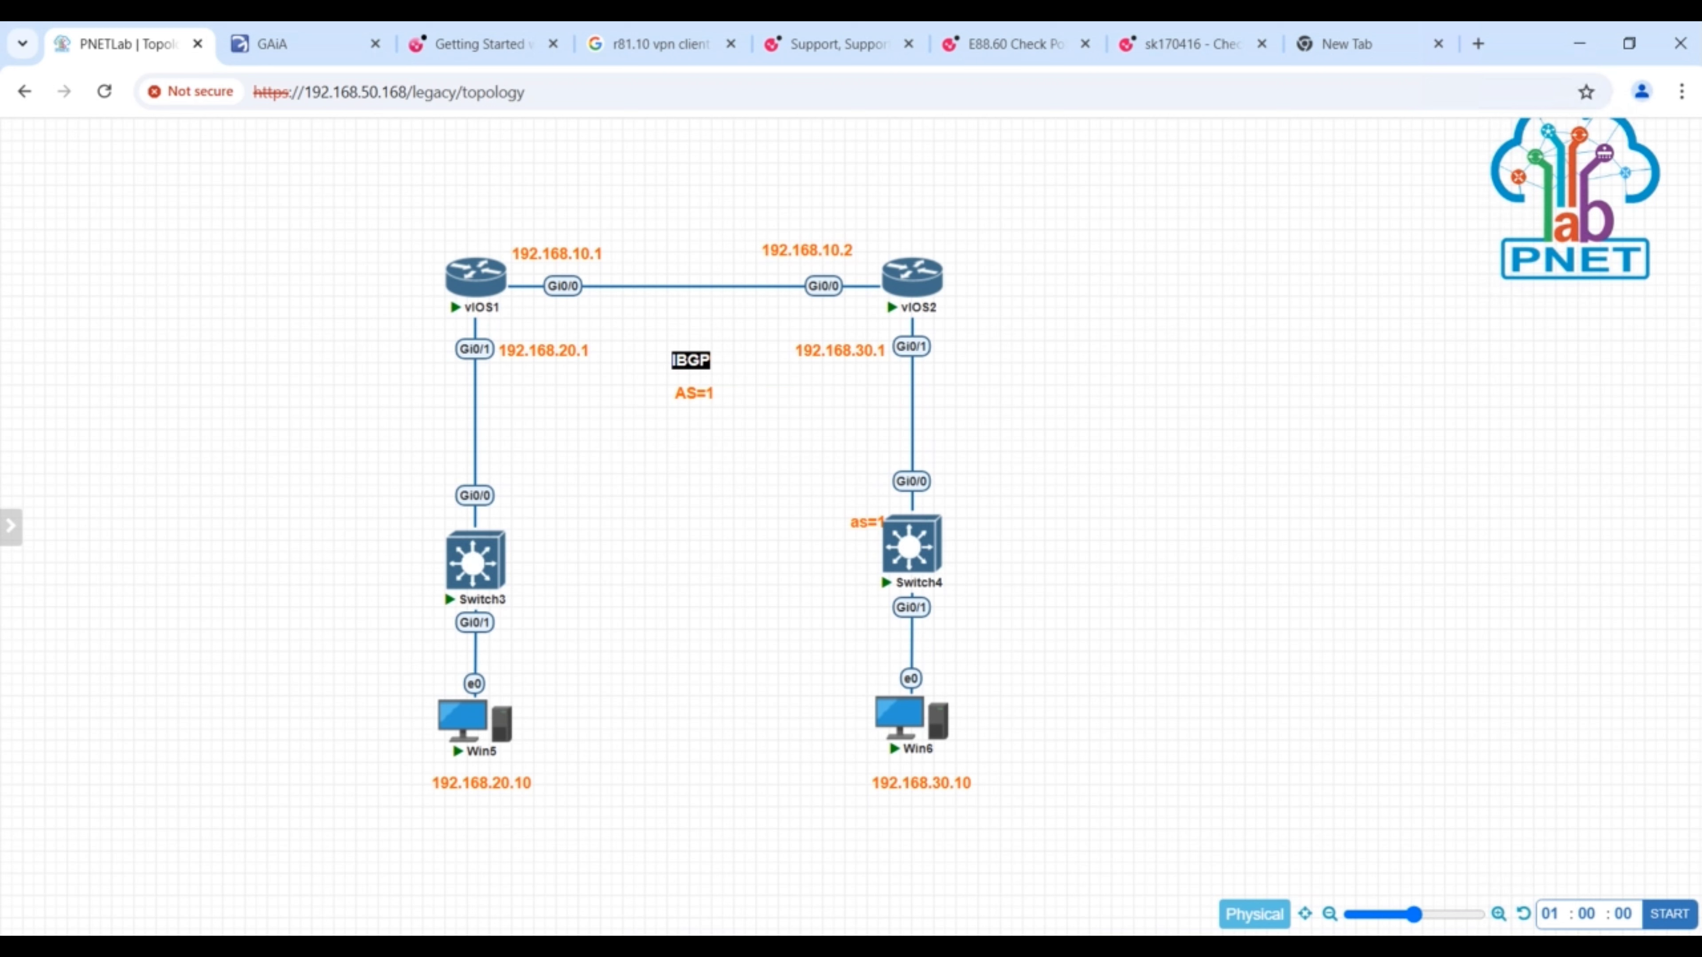
- Switch to the QEMU (Win) console and toggle its full-screen view on and off
click(850, 947)
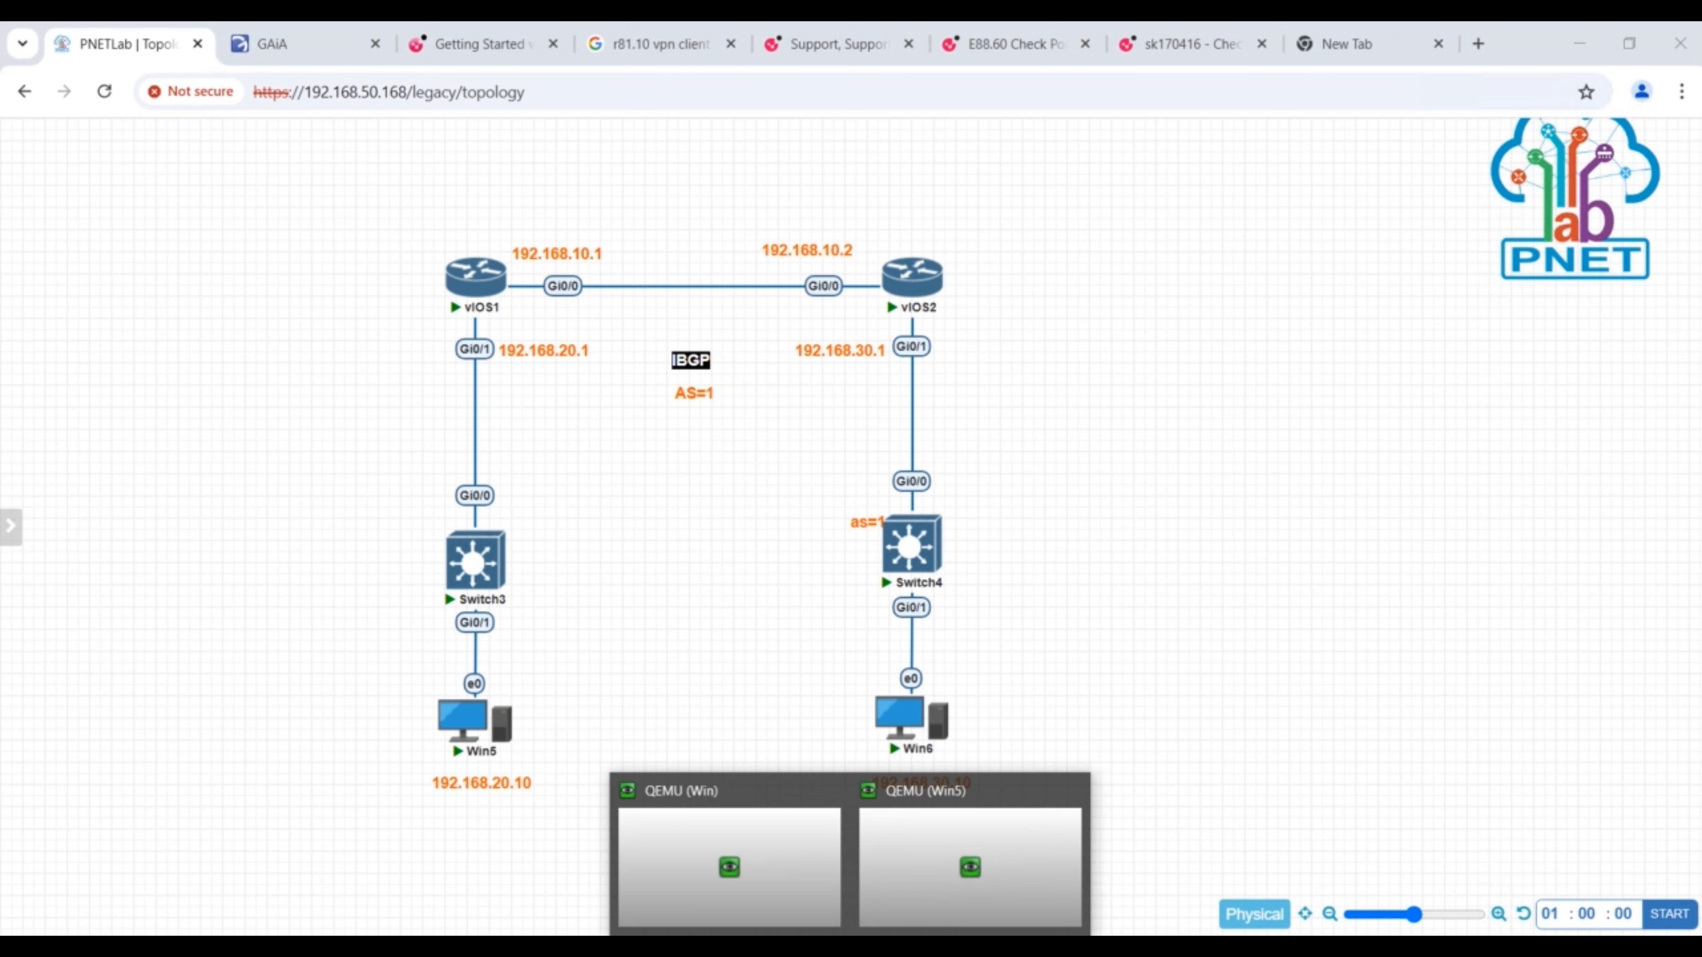
click(731, 870)
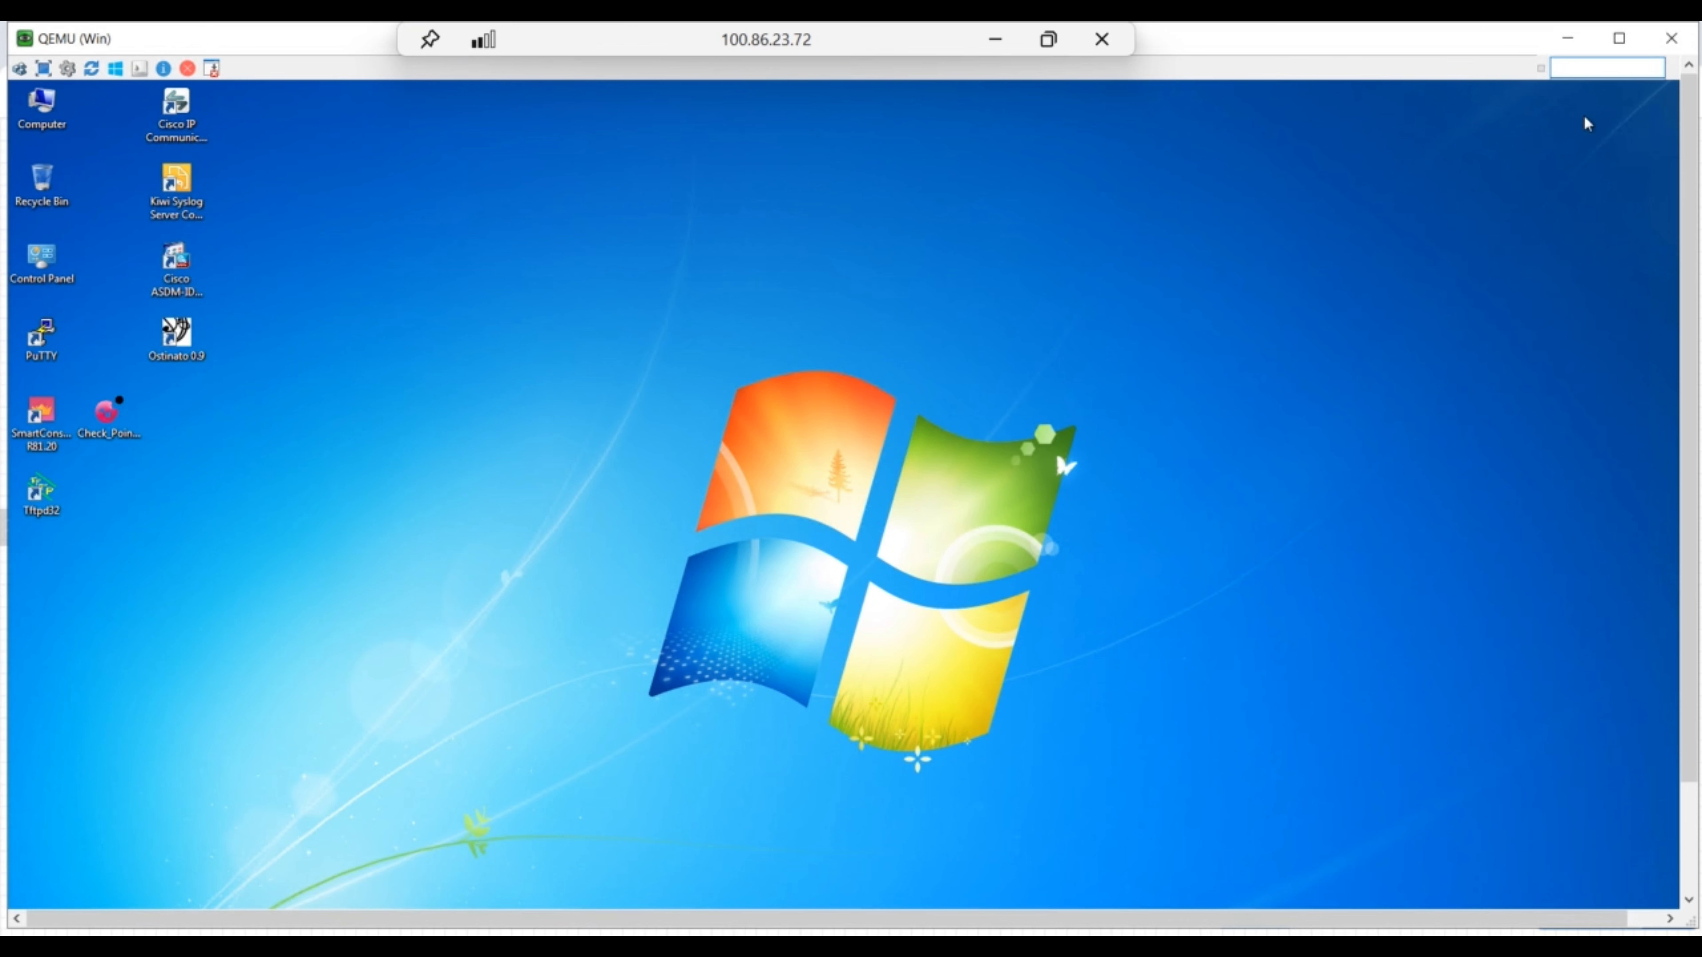
click(43, 68)
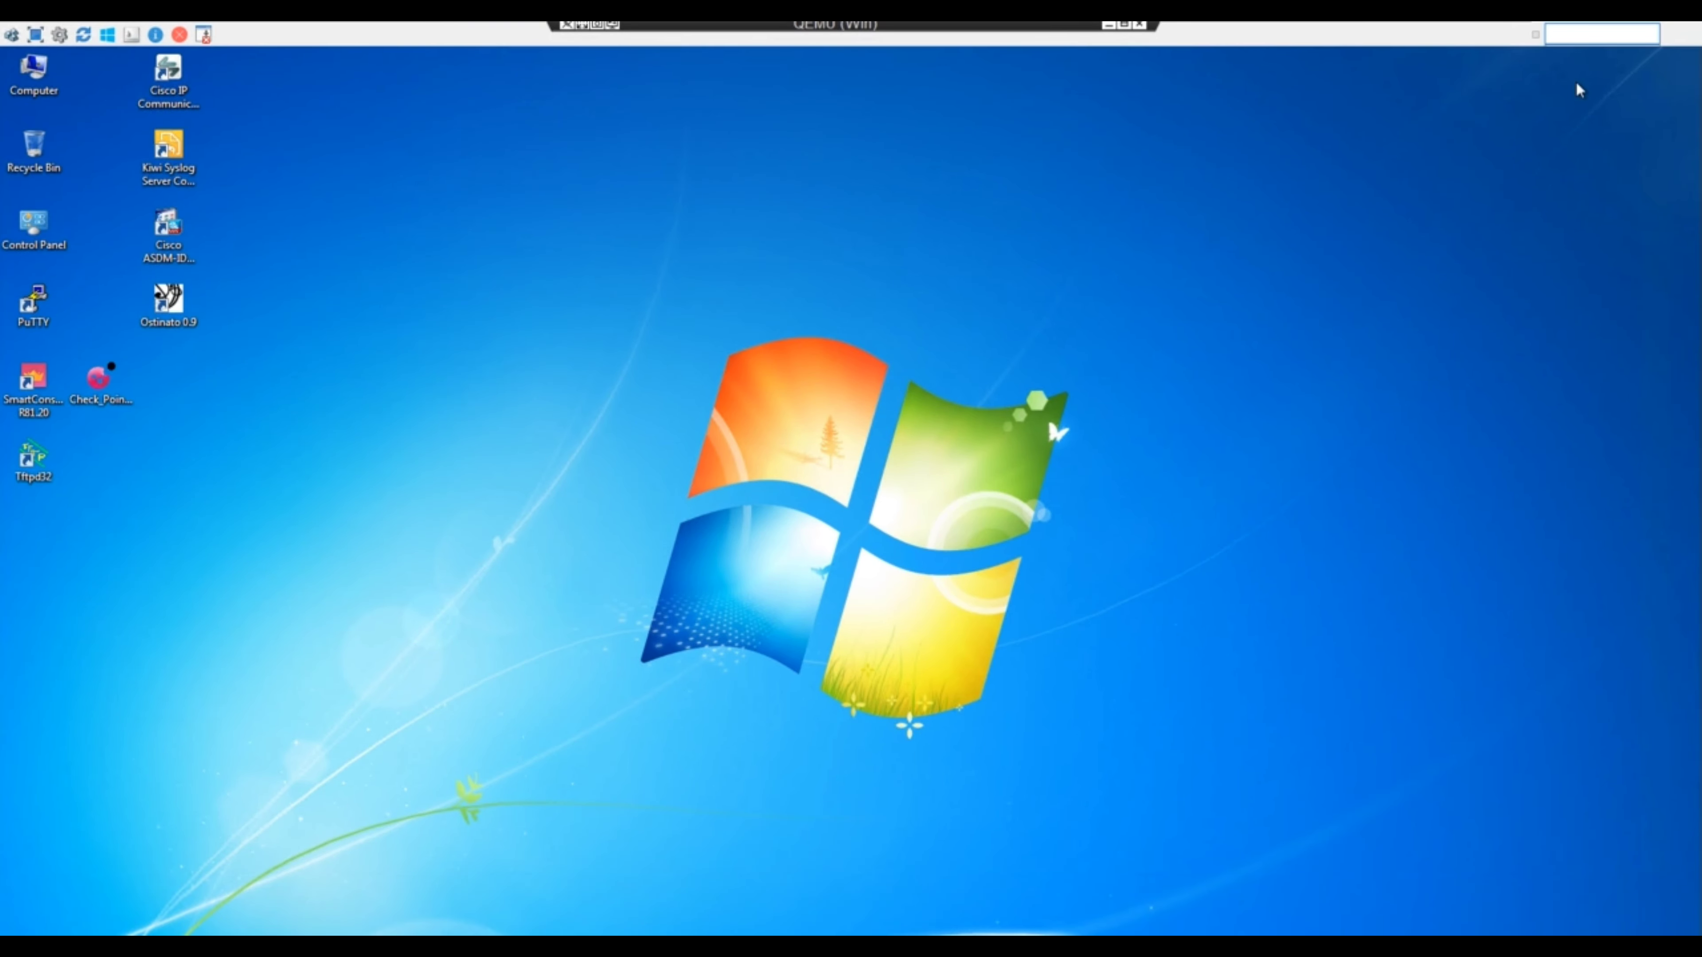
click(42, 37)
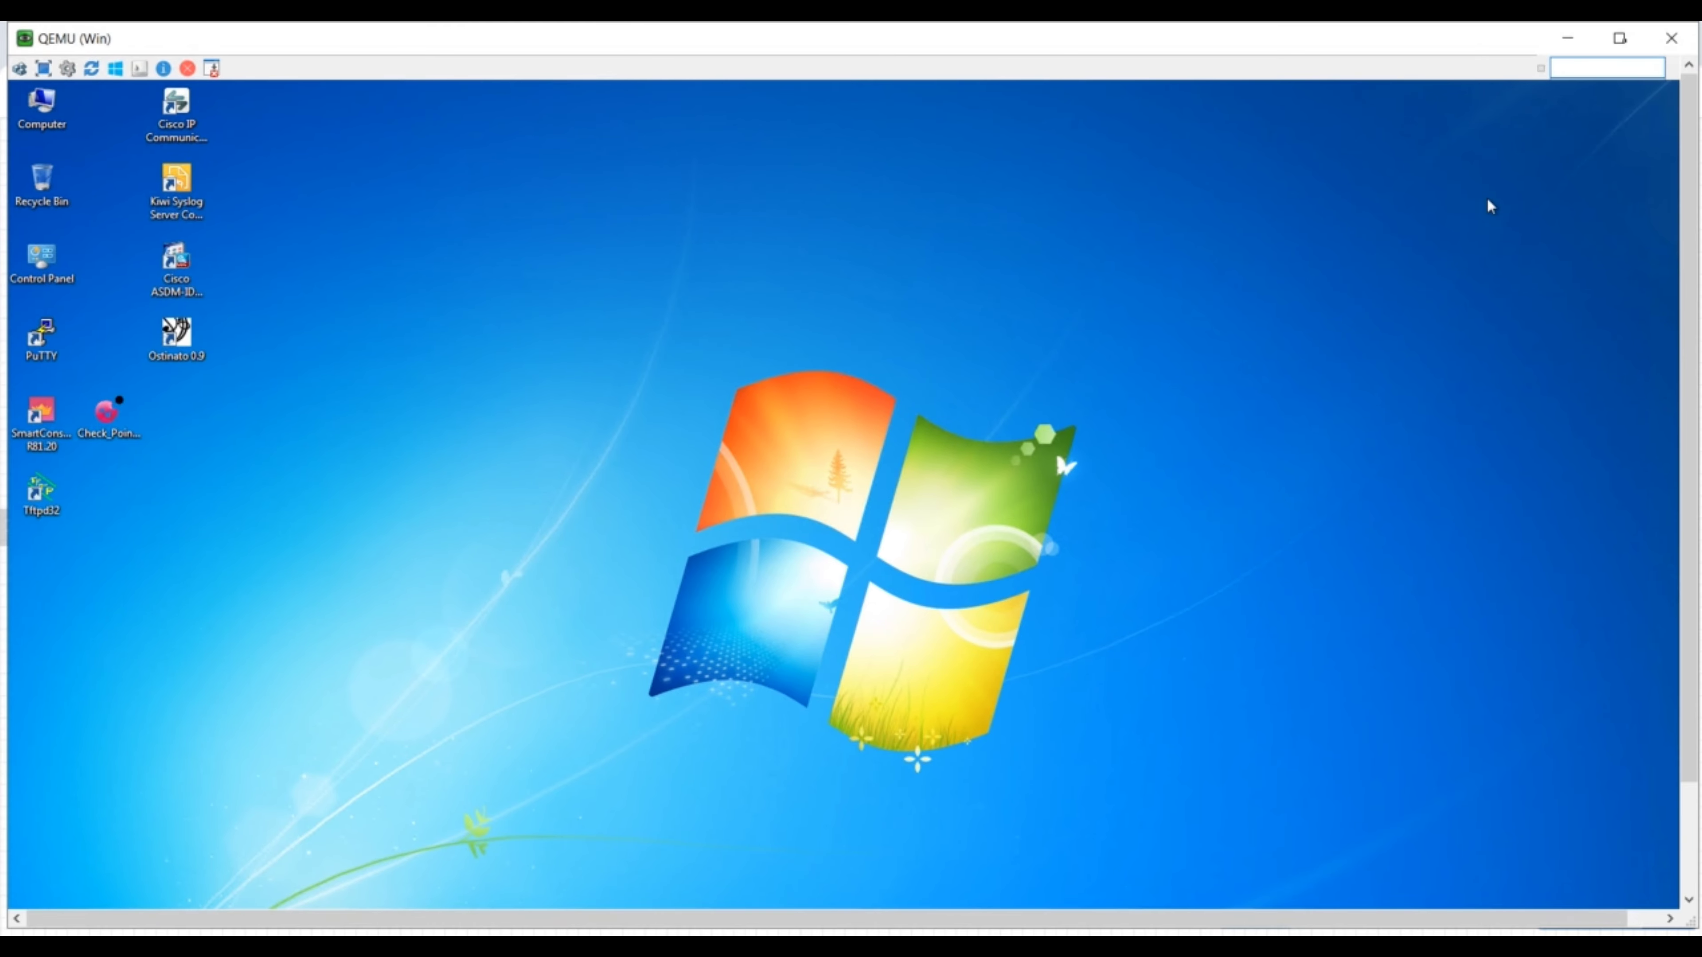
click(1621, 41)
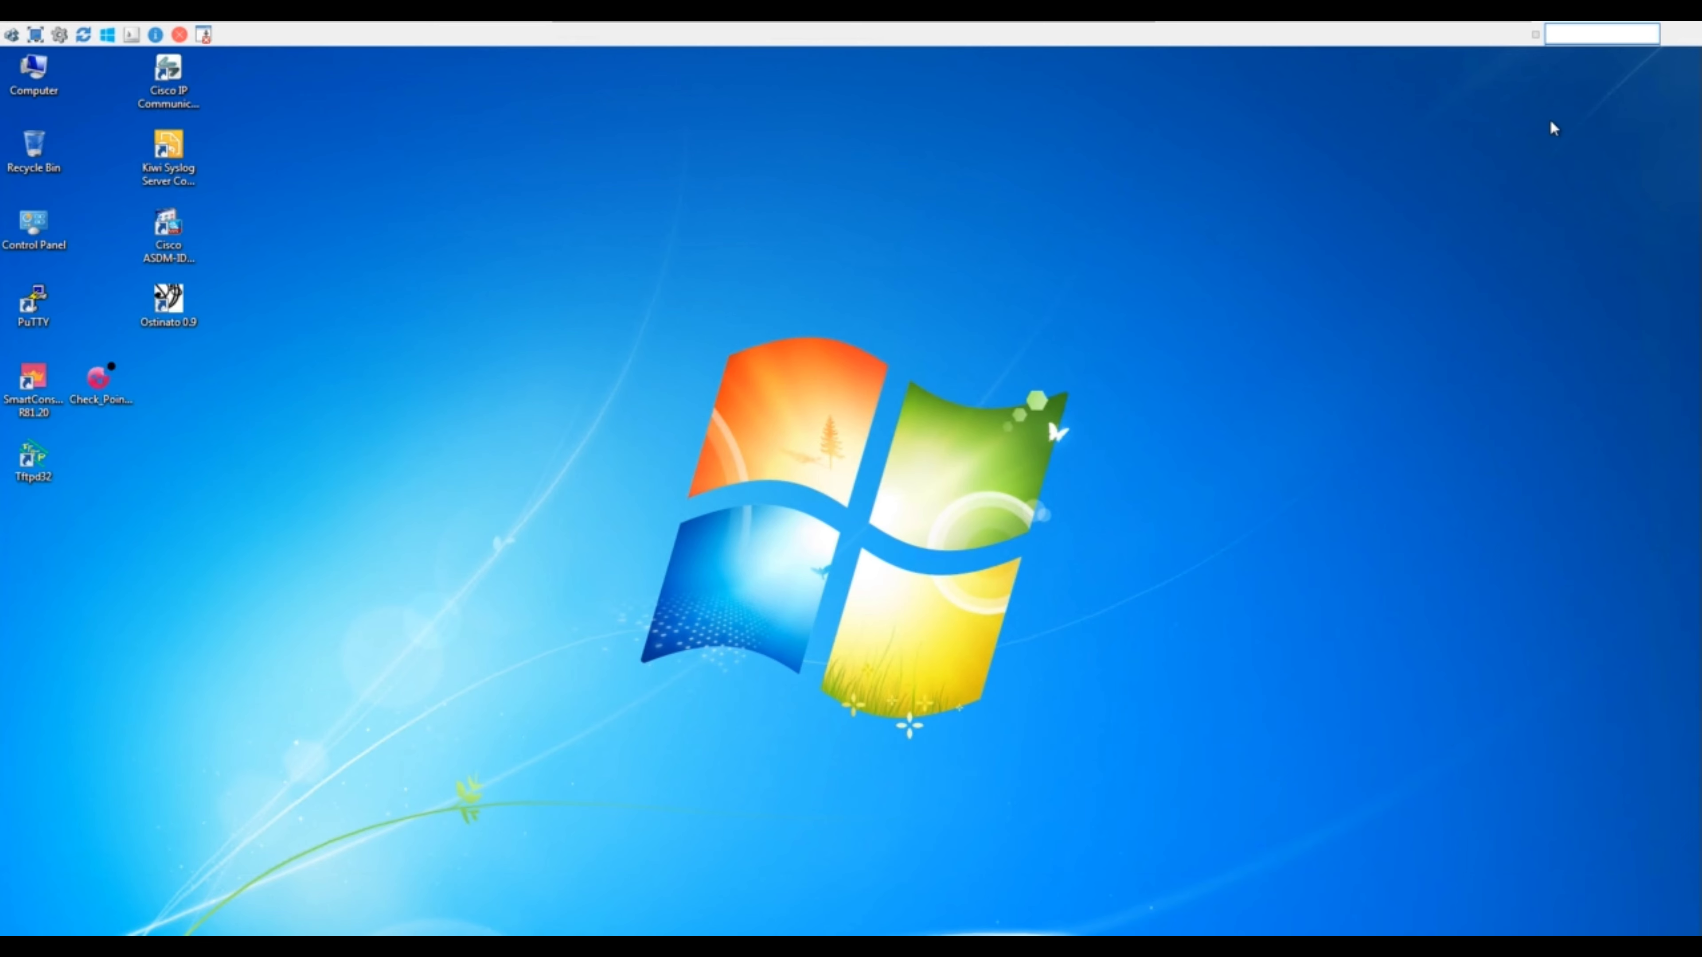
click(35, 37)
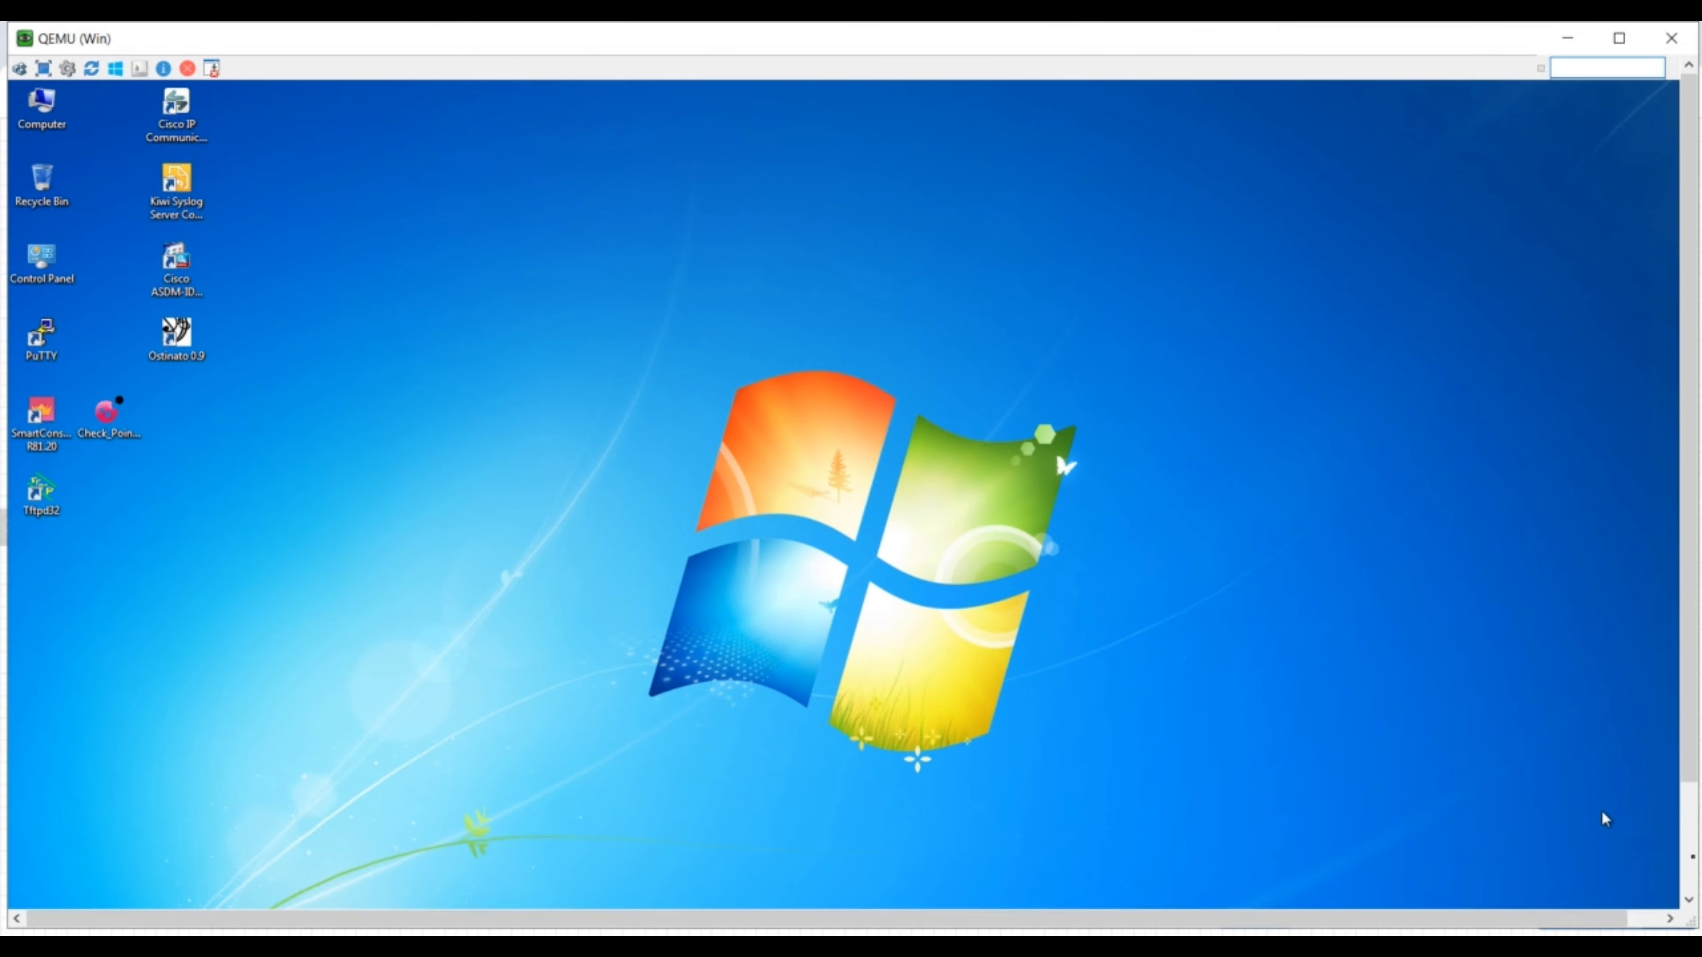
- Open a Command Prompt on the QEMU (Win) machine and run ipconfig
click(1689, 866)
right_click(166, 897)
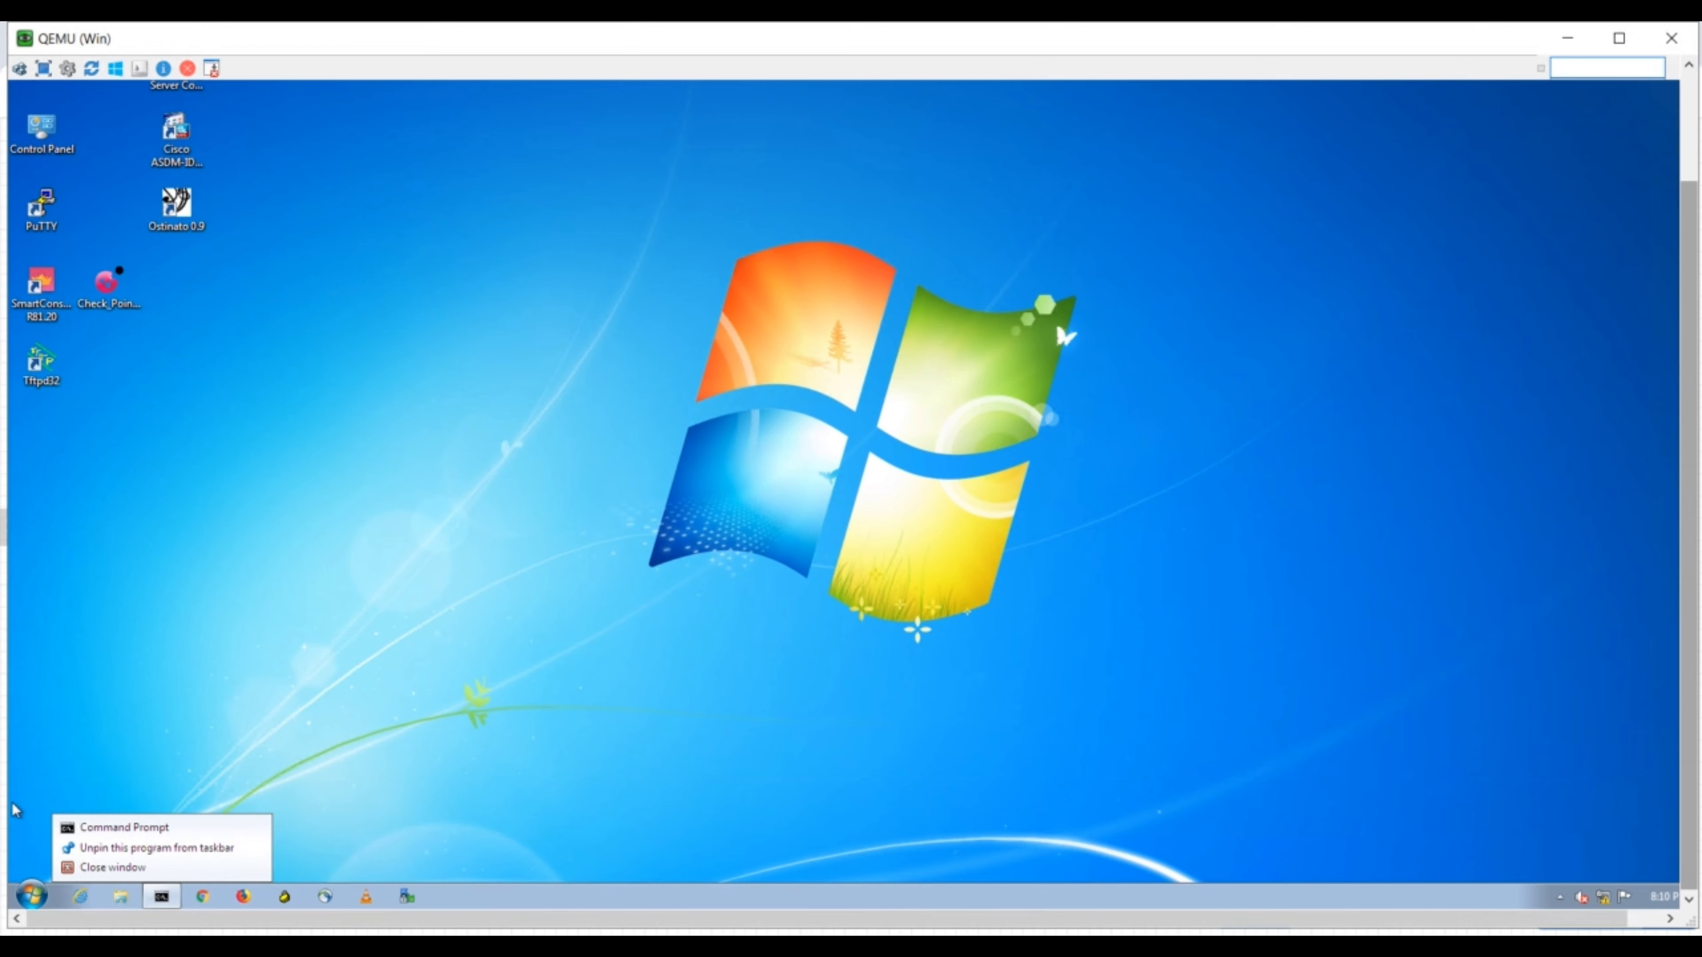
click(102, 828)
text(ipconfig)
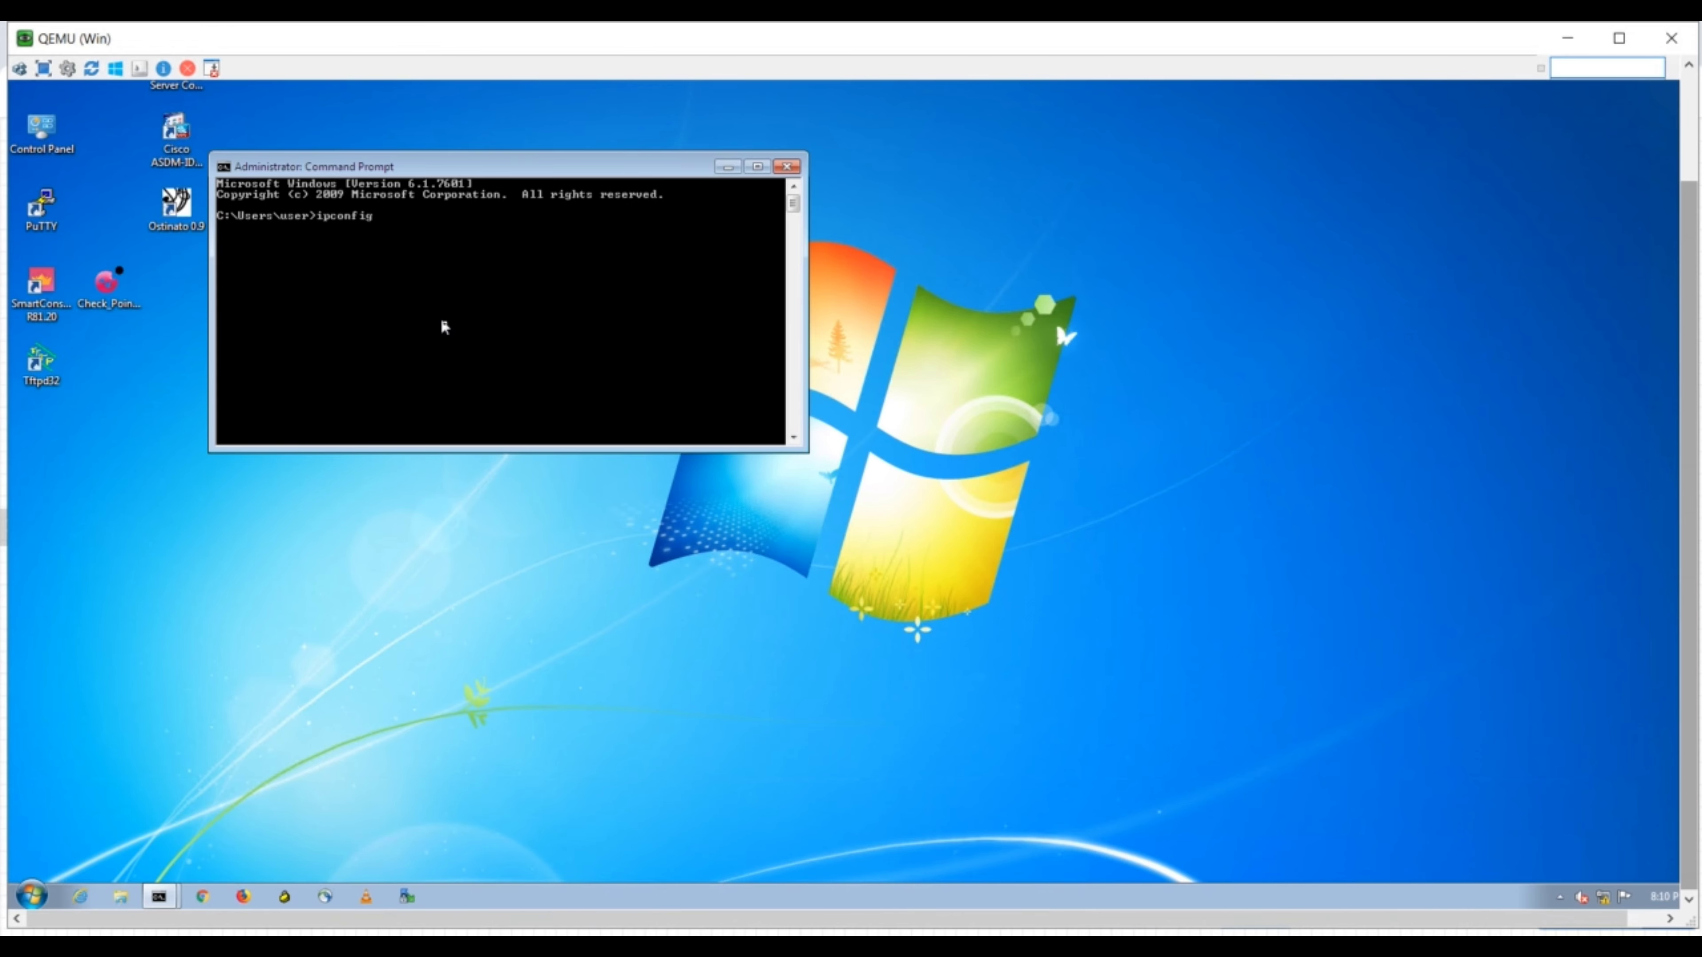
key(Return)
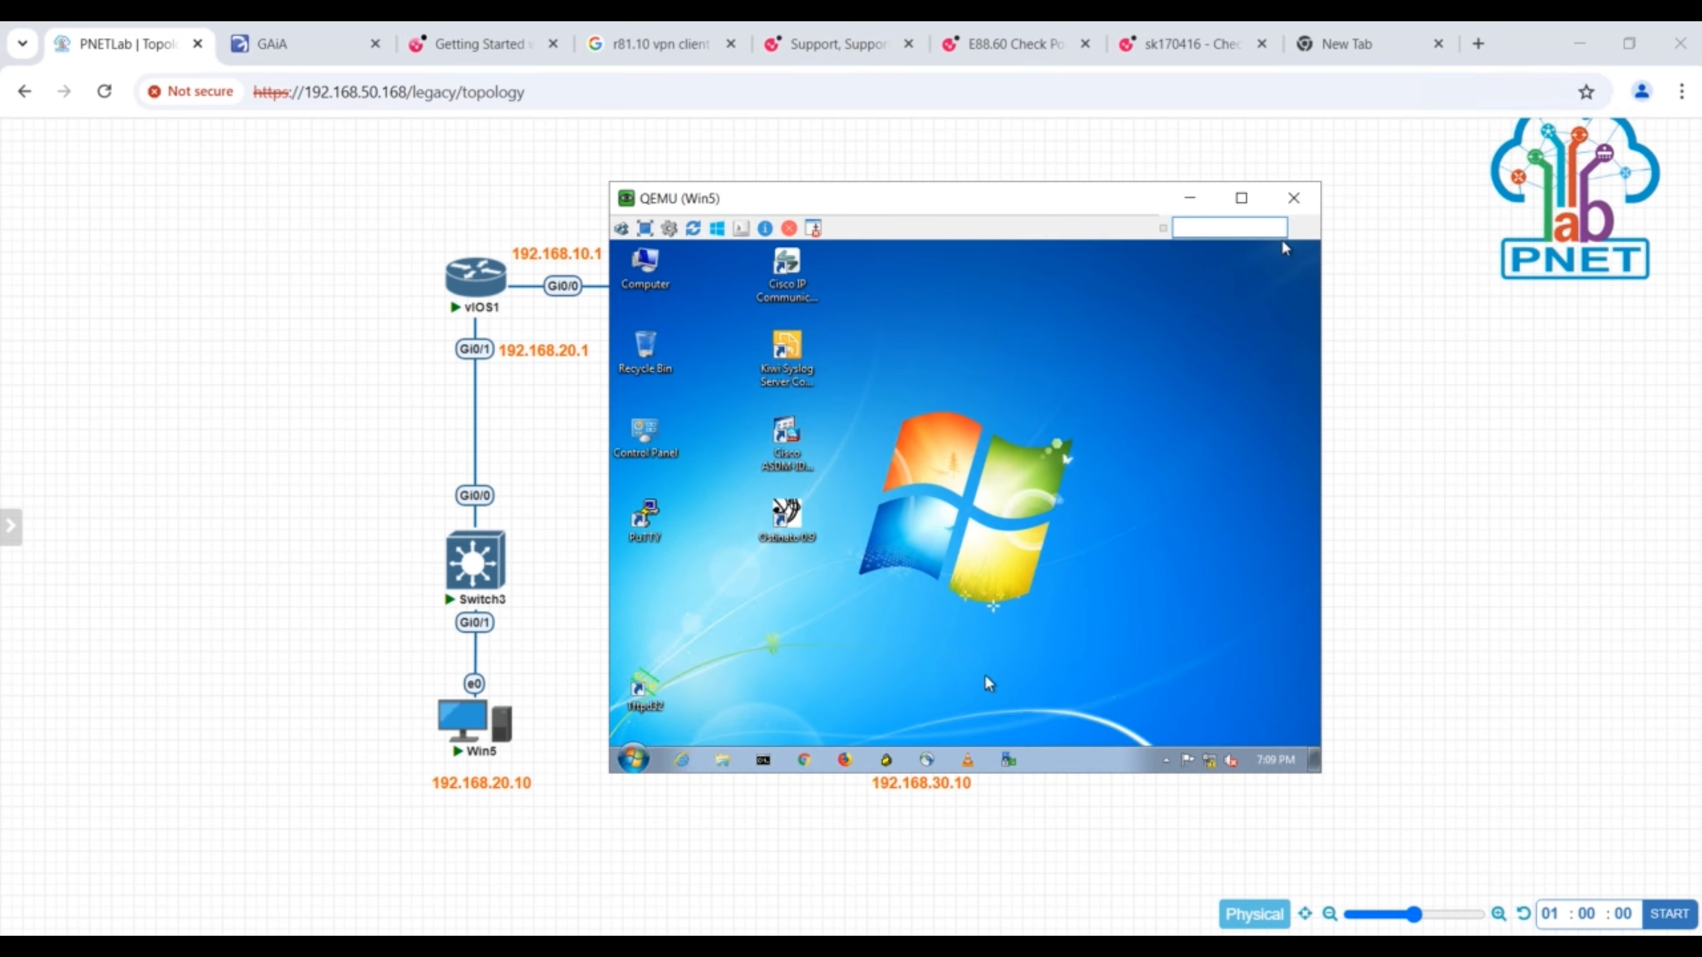
- Close the Win5 console, reopen it from the topology, and place its window beside the diagram
click(1294, 199)
click(462, 720)
click(910, 298)
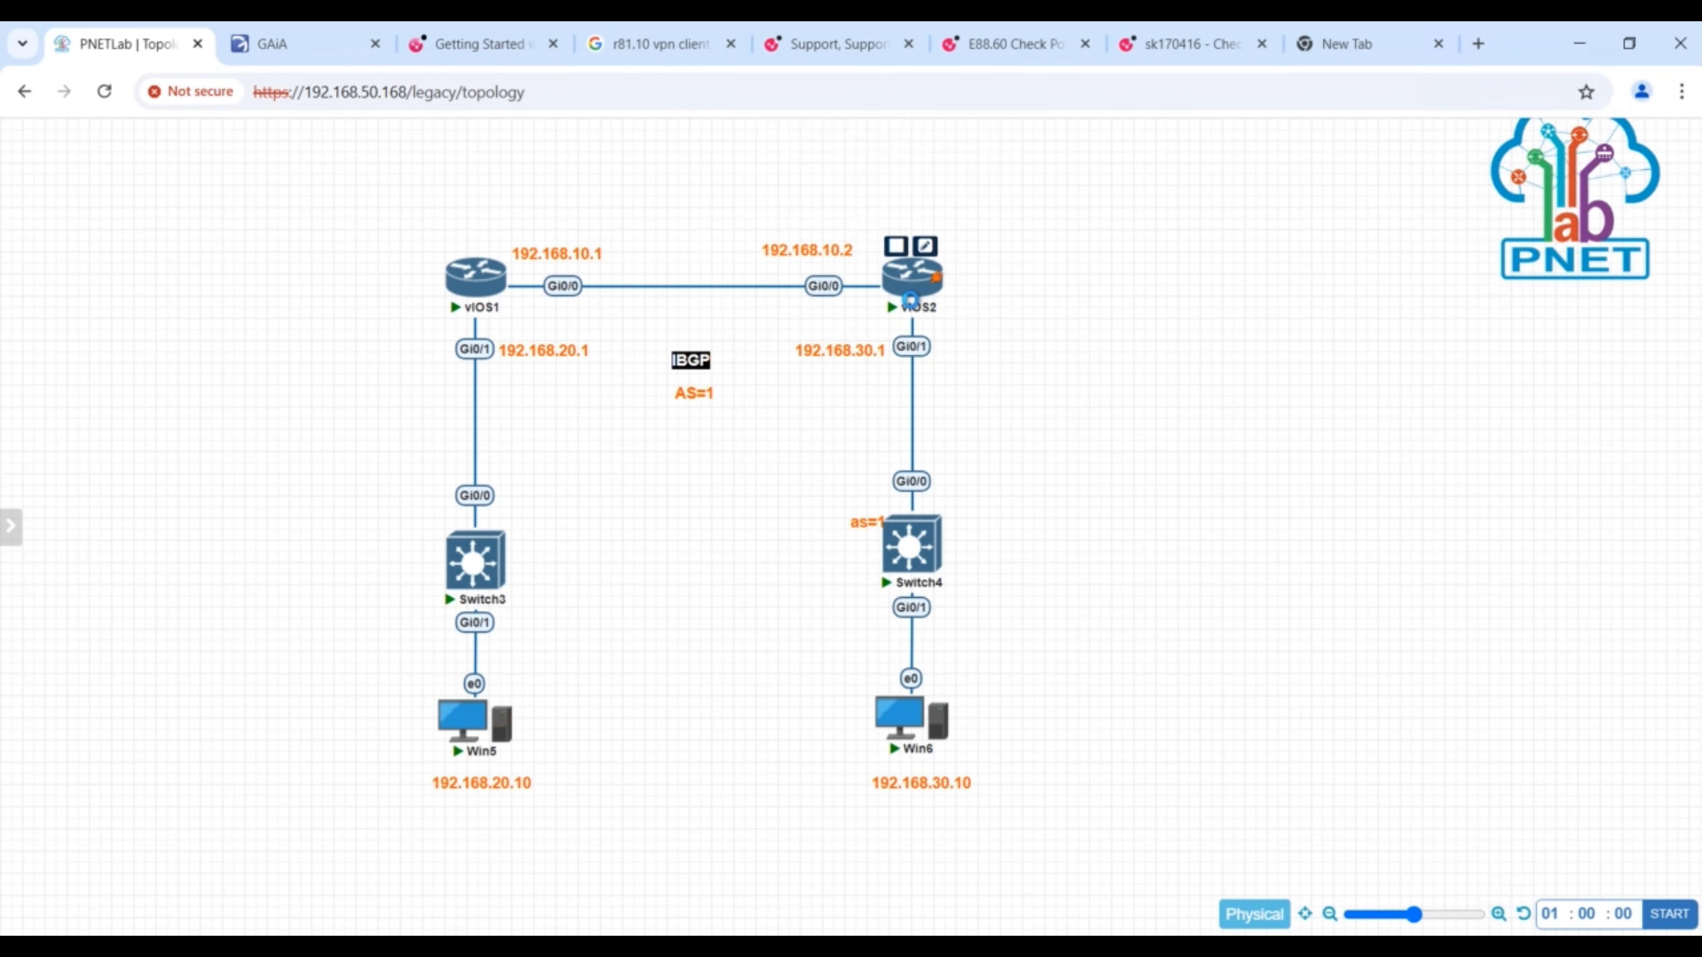
click(437, 603)
click(949, 874)
click(1181, 194)
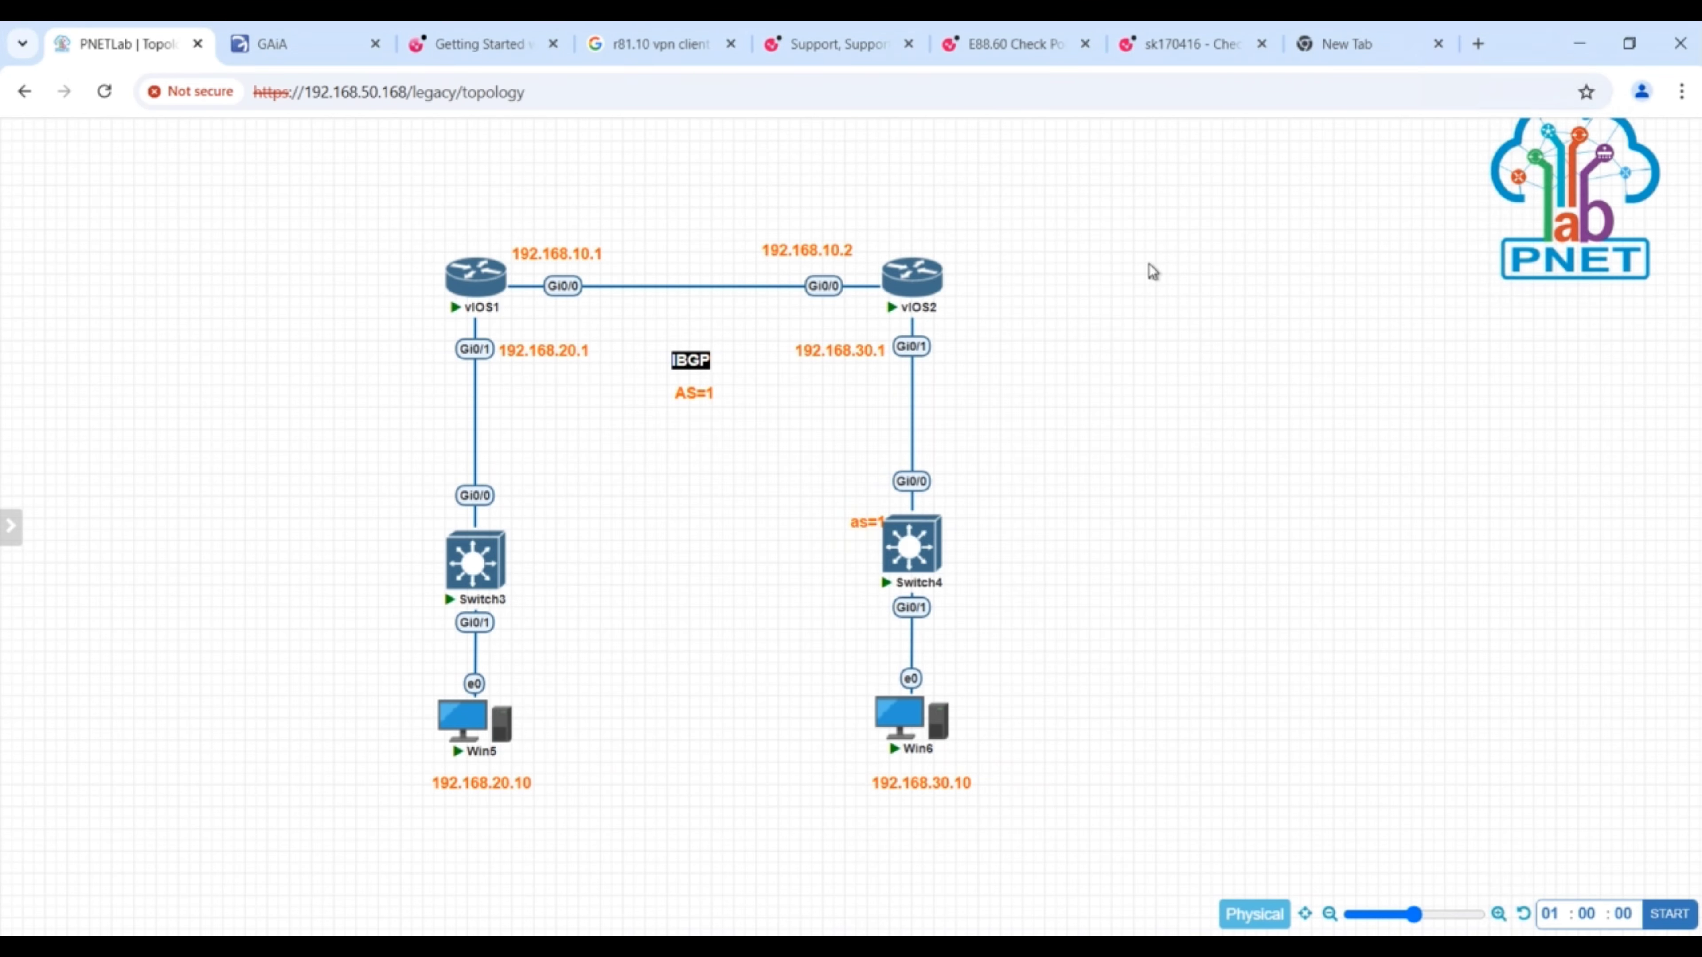
click(529, 948)
drag(860, 194, 1378, 287)
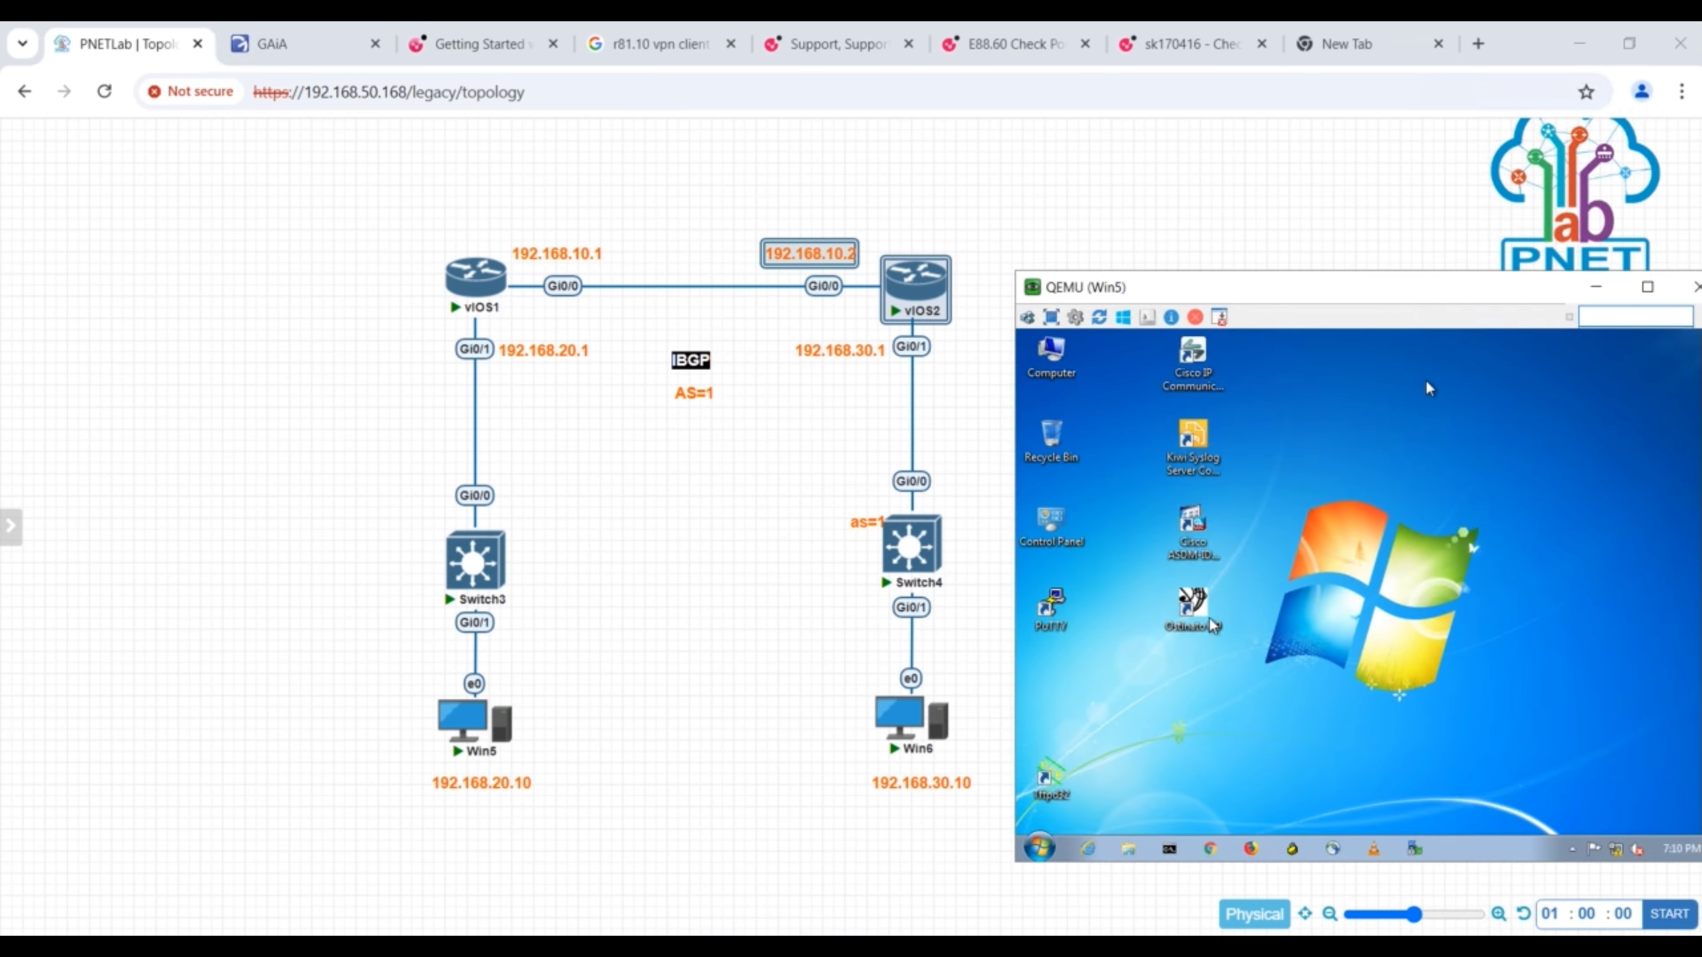
- Display Win5's IP configuration with ipconfig in Command Prompt and ping its gateway 192.168.20.1
click(1207, 850)
text(ipconfig)
key(Return)
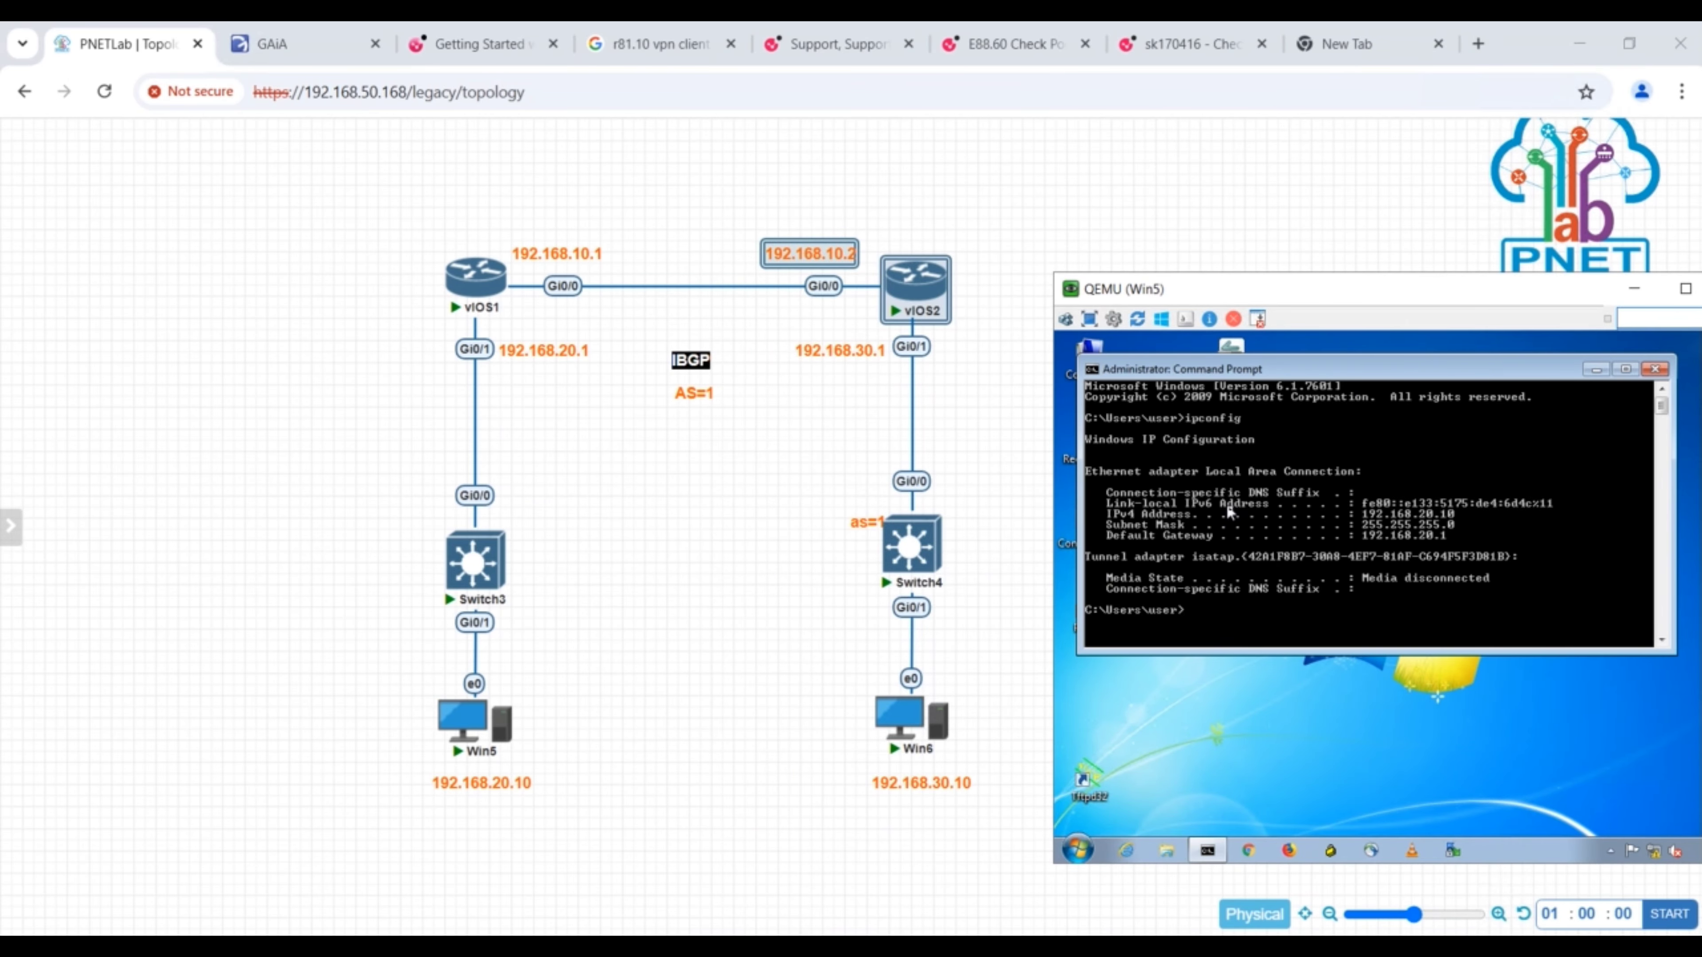
text(ping 192.168.20.1)
key(Return)
- Ping Win6 at 192.168.30.10 from Win5 and display Win5's IP configuration again
text(ping 192.168.20)
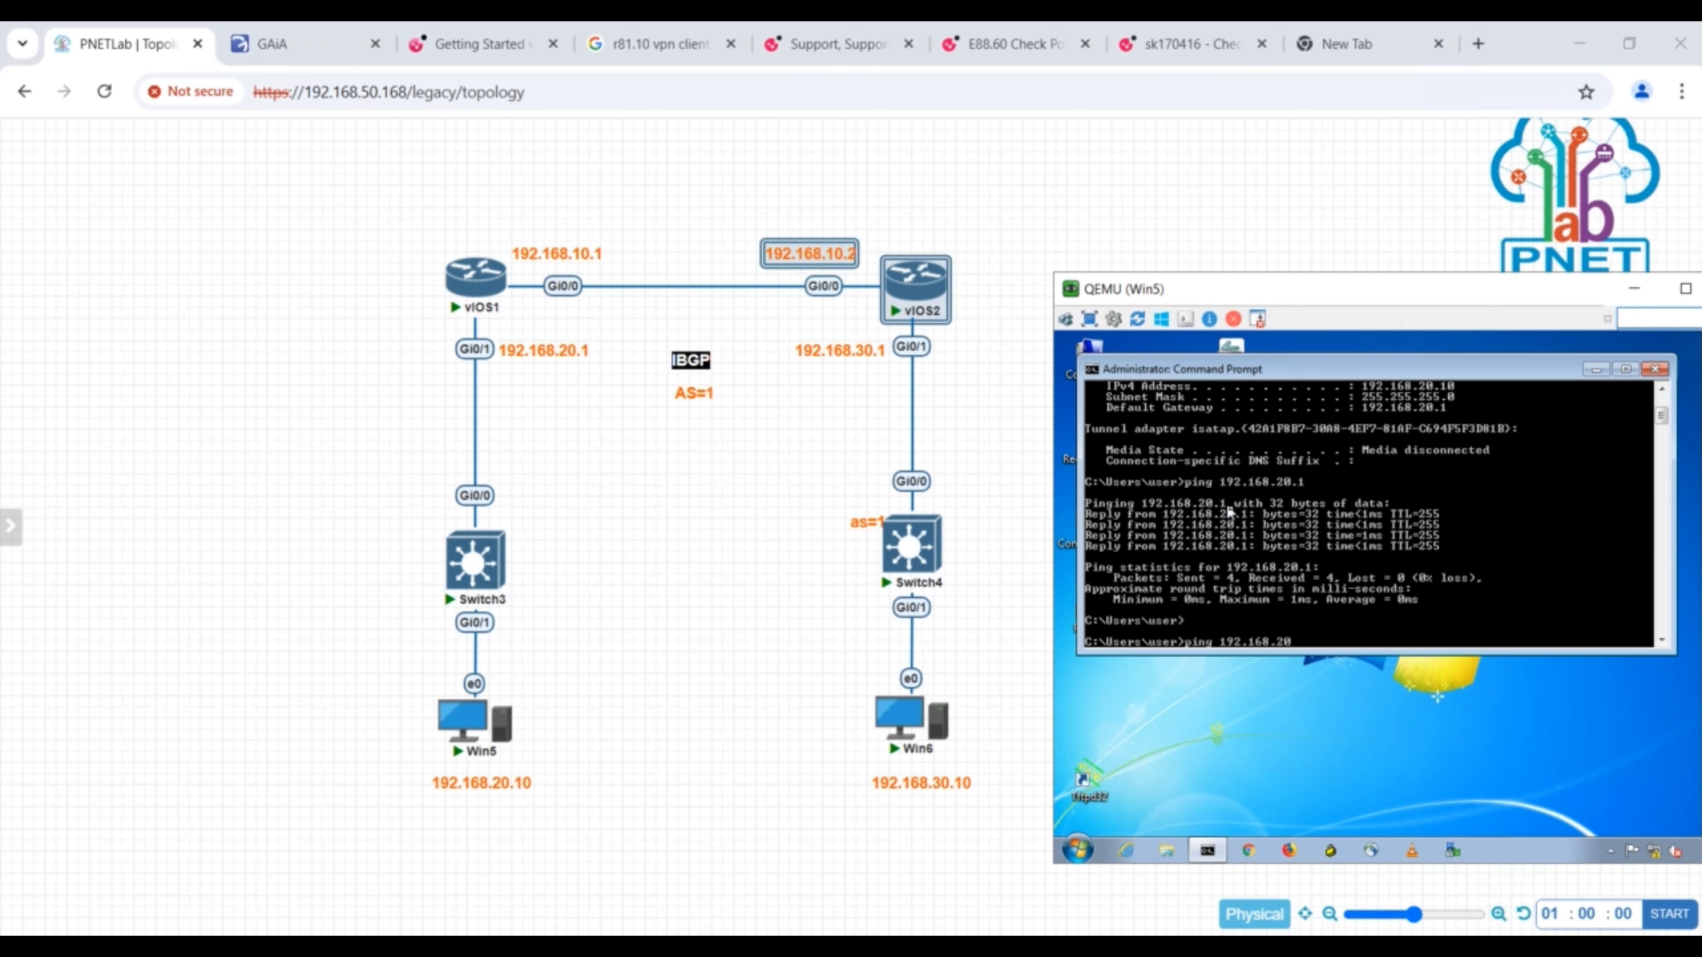
key(BackSpace)
key(BackSpace)
text(30.10)
key(Return)
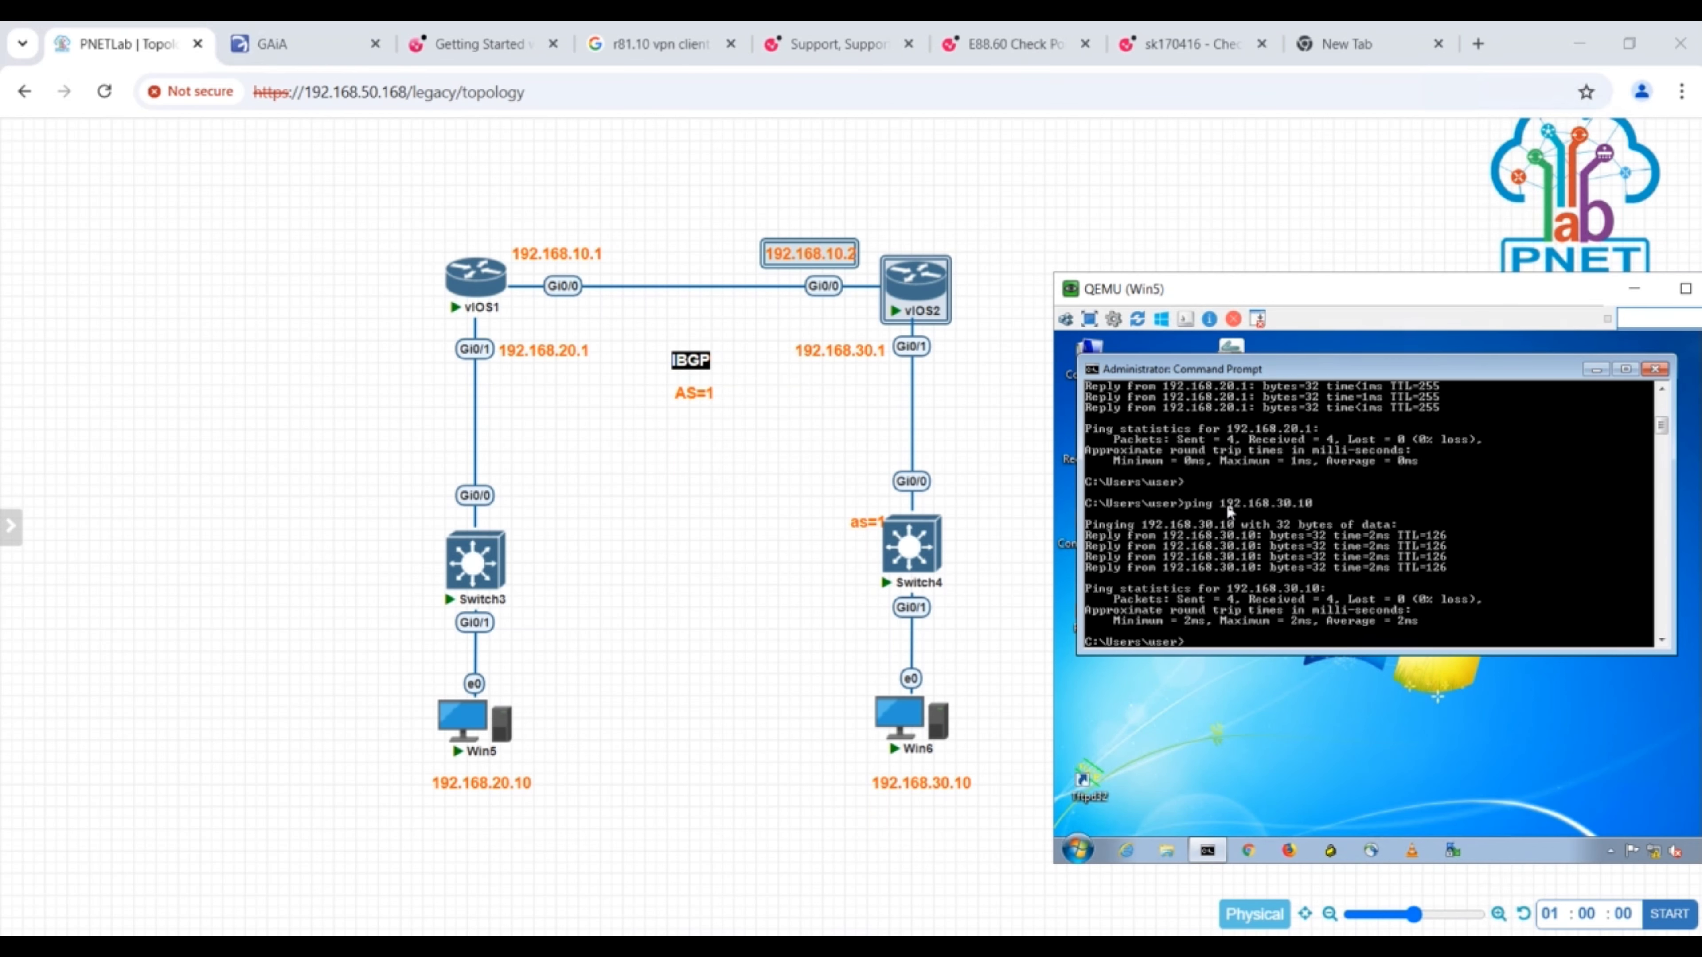
text(ipconfig)
key(Return)
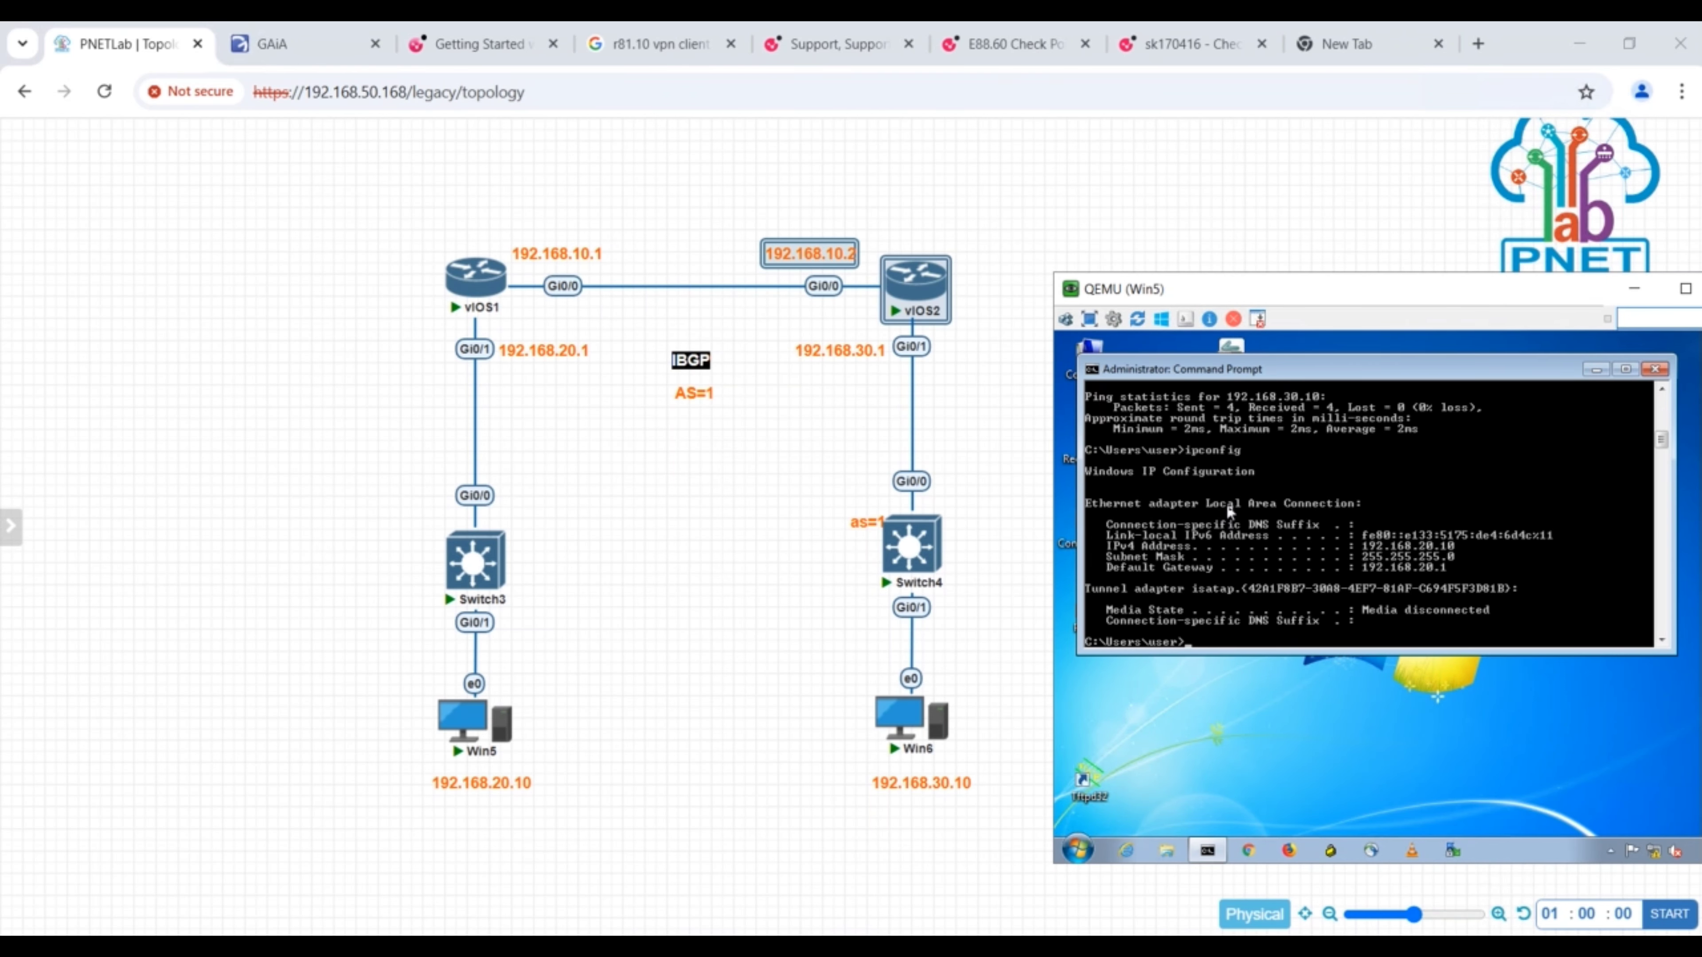
- Open Win6's console from the topology beside the diagram and display its IP configuration with ipconfig in Command Prompt
click(908, 715)
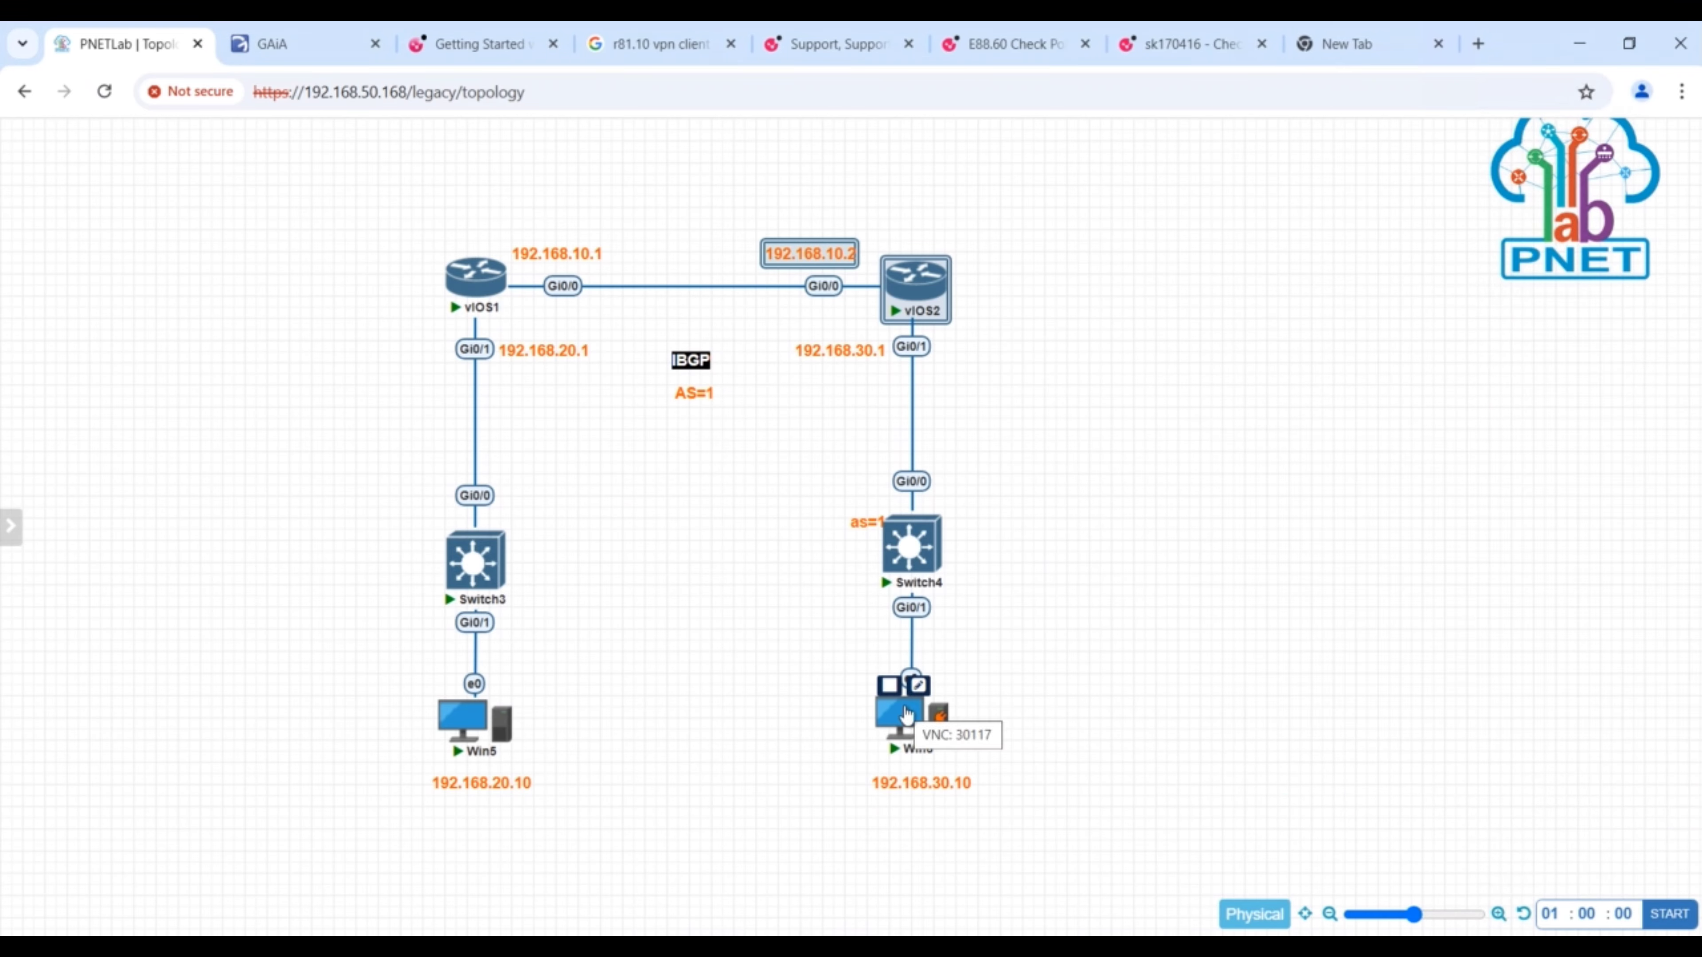
click(908, 715)
click(894, 298)
drag(896, 200, 1230, 284)
click(1212, 845)
text(ipconfig)
key(Return)
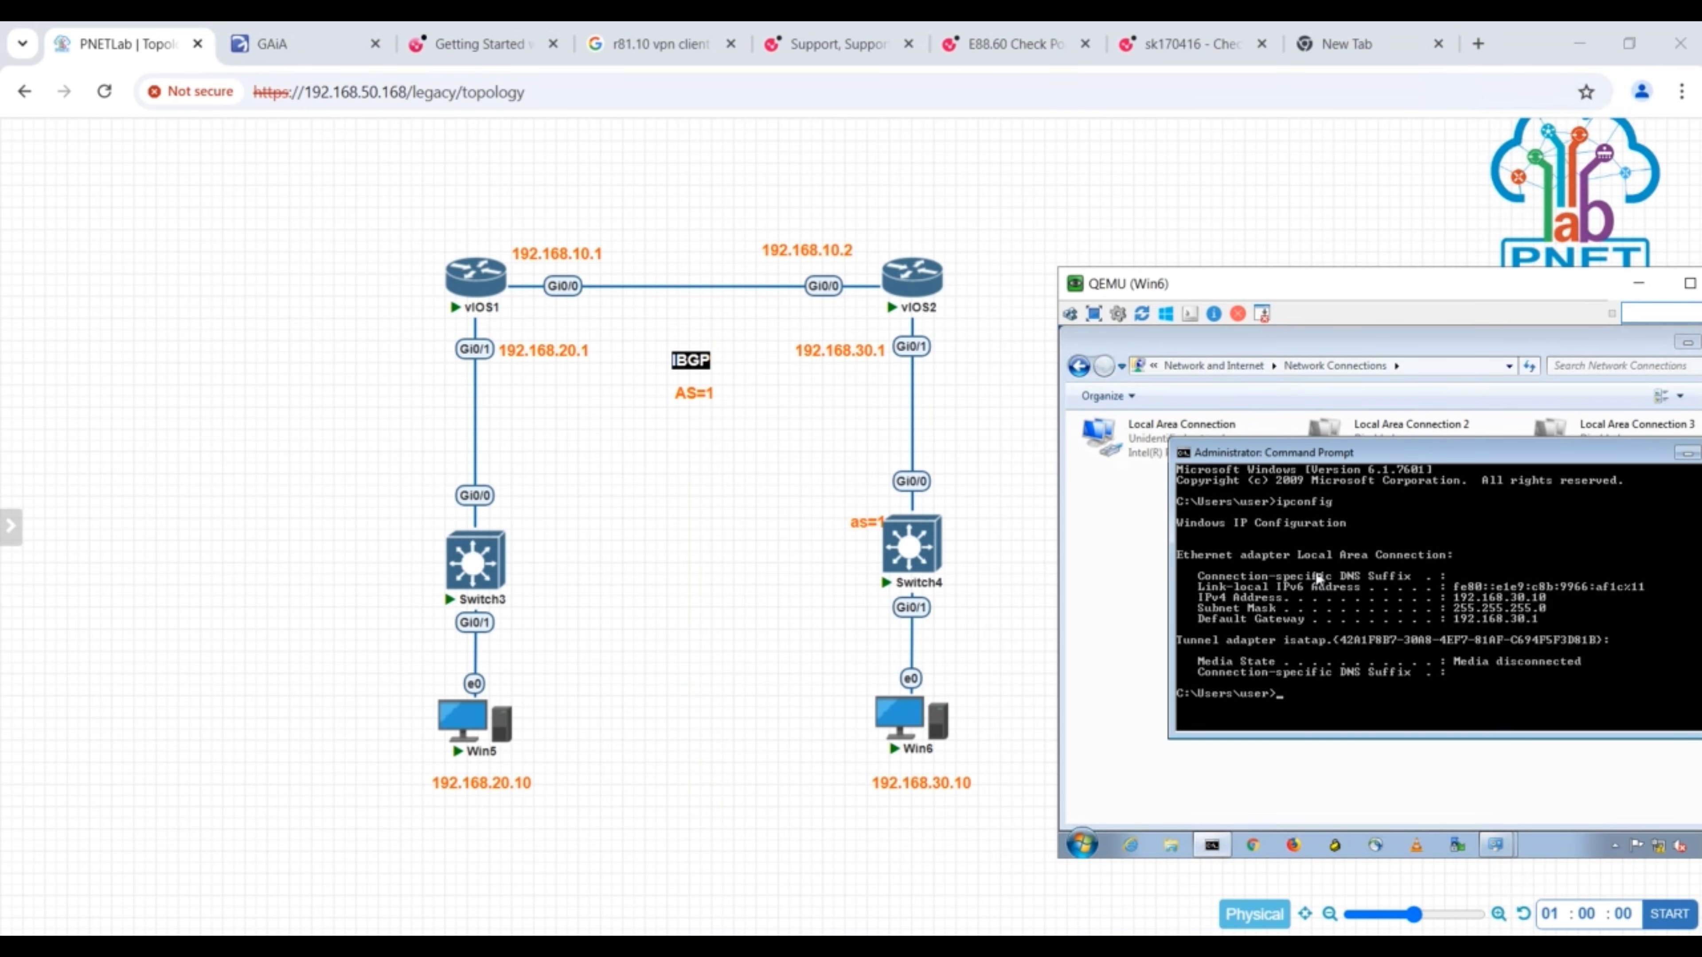
- Ping the gateway 192.168.30.1 from Win6 and interrupt the ping
text(ping 192.168.30.1)
key(Return)
key(ctrl+c)
- Ping Win5 at 192.168.20.10 from Win6
text(ping 192)
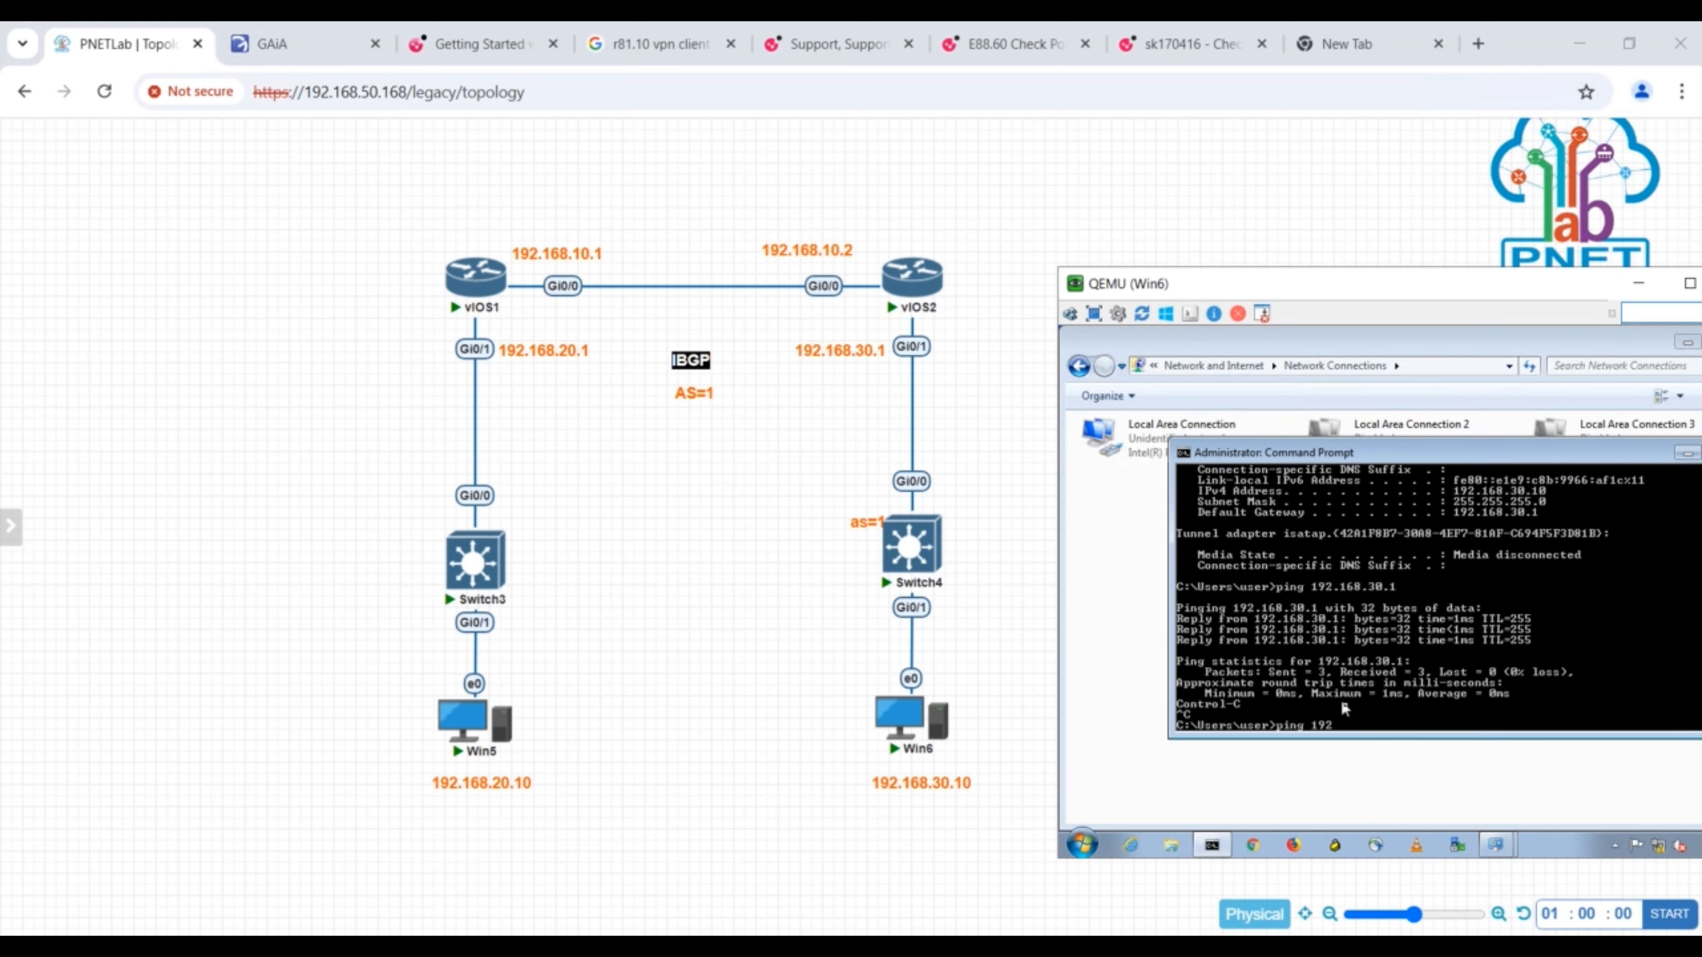
text(.168.20.10)
key(Return)
key(Return)
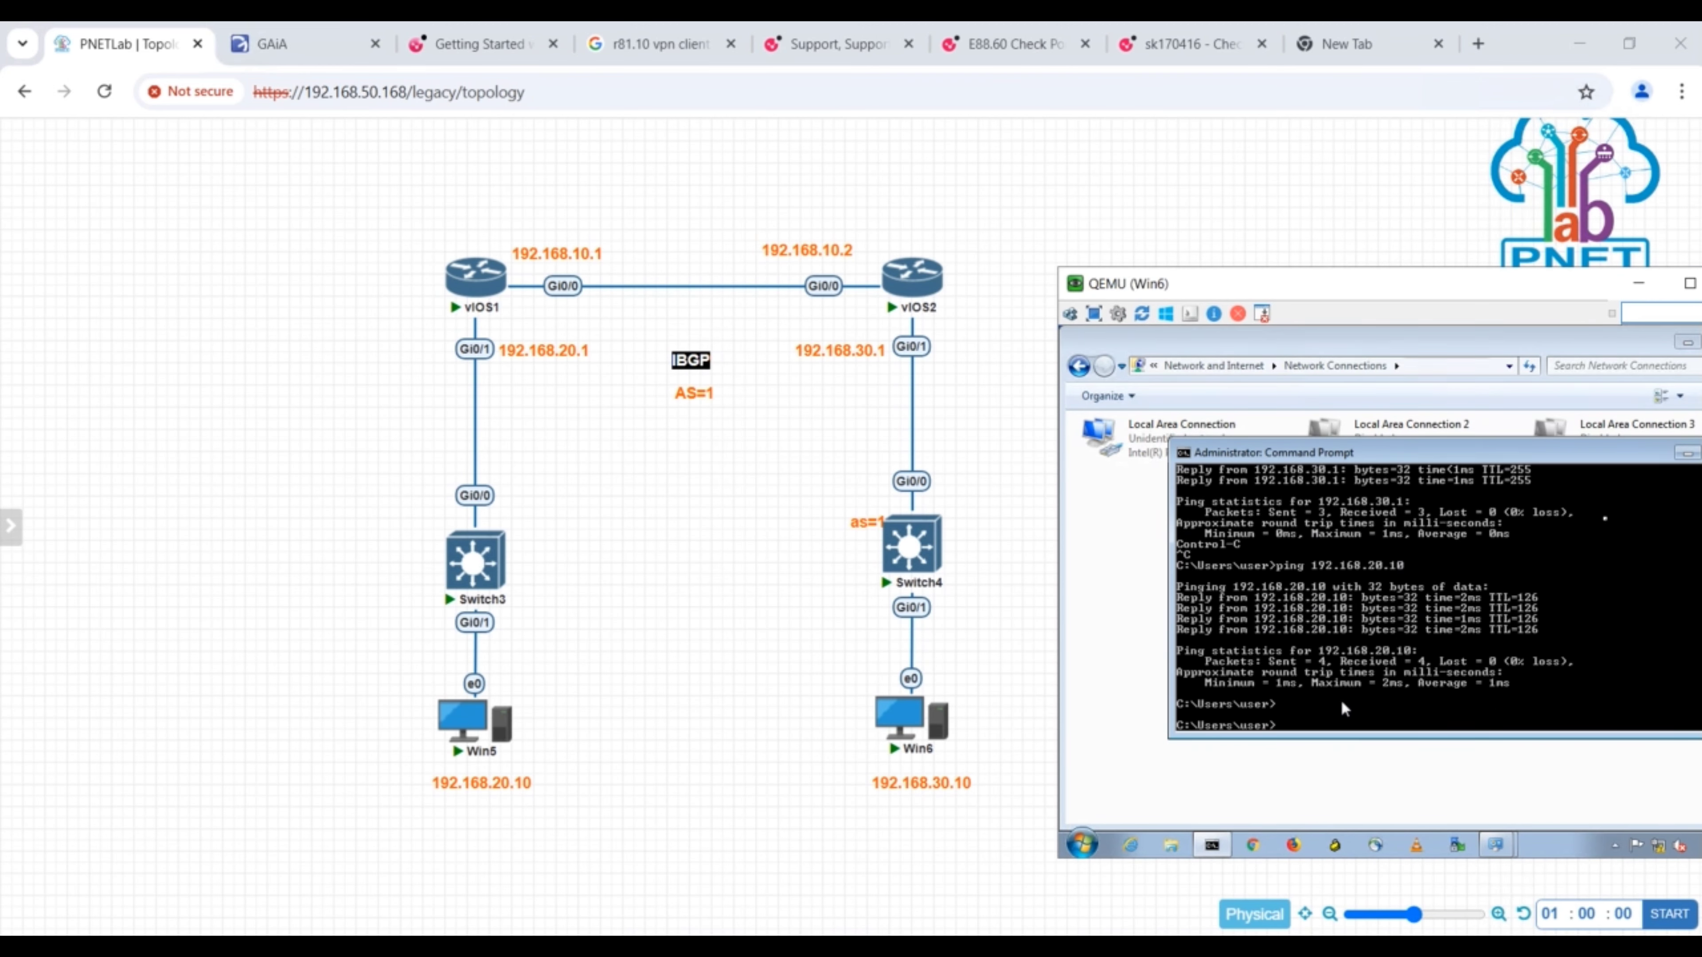